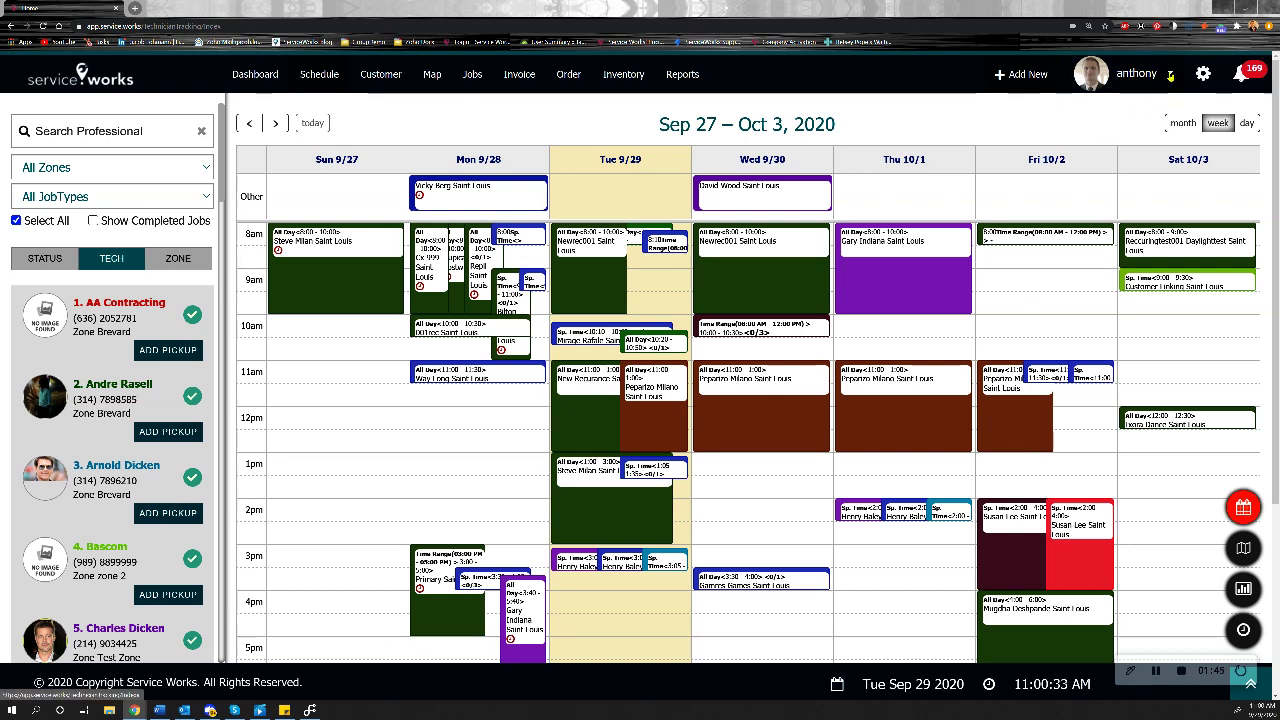
Open the ServiceWorks Support help page from the account options, review its request categories, and close it.
left_click(1170, 75)
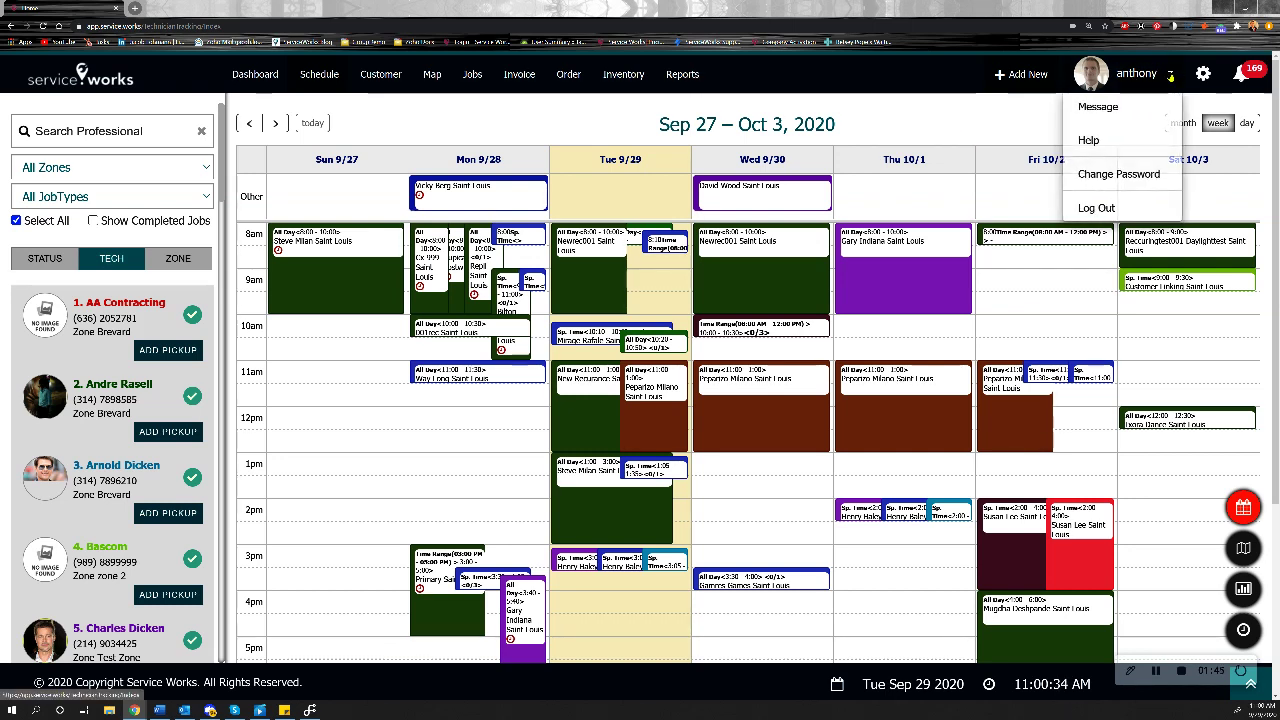
left_click(1118, 145)
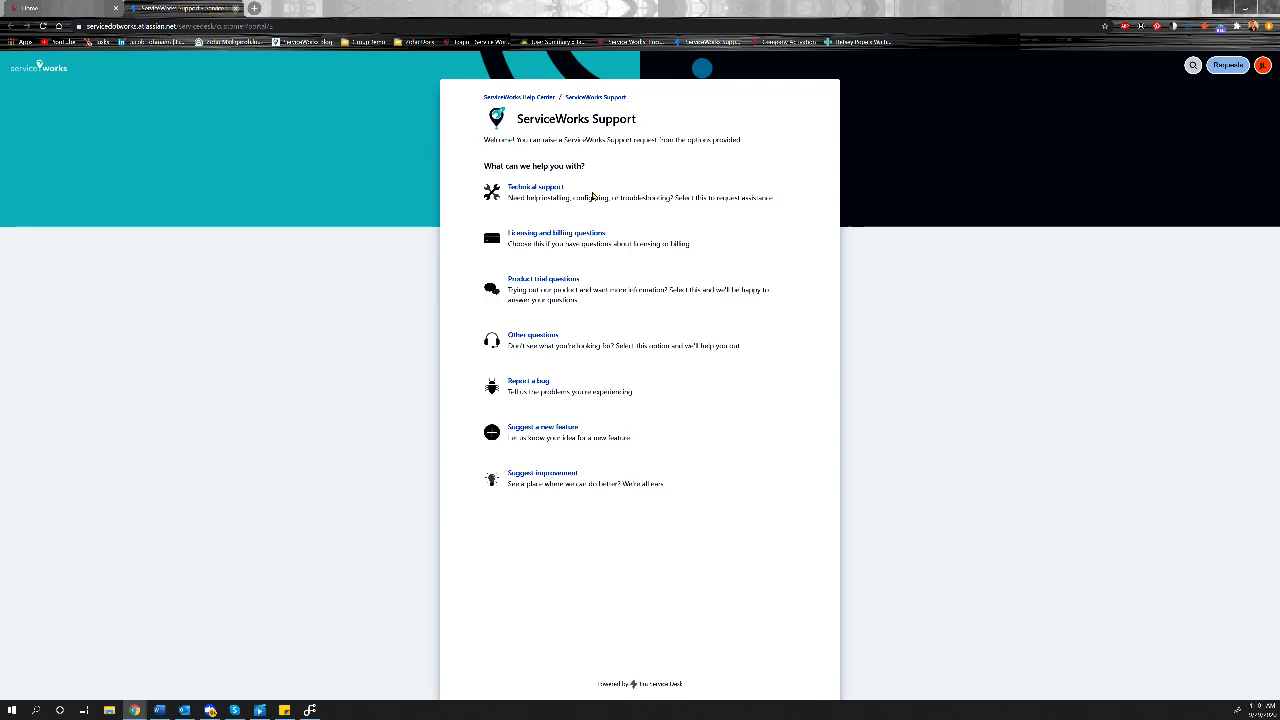
key("ctrl+w")
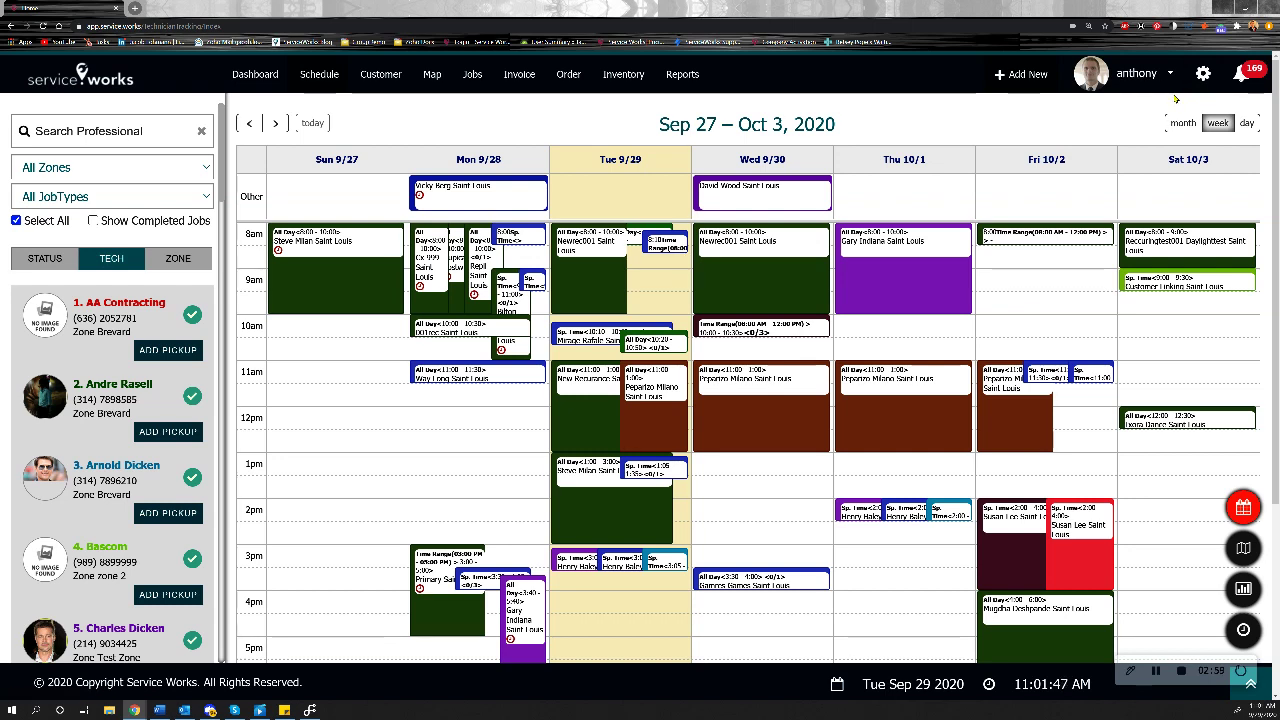
Review the What's New release notes and your own notifications, then close the notification list.
left_click(1243, 77)
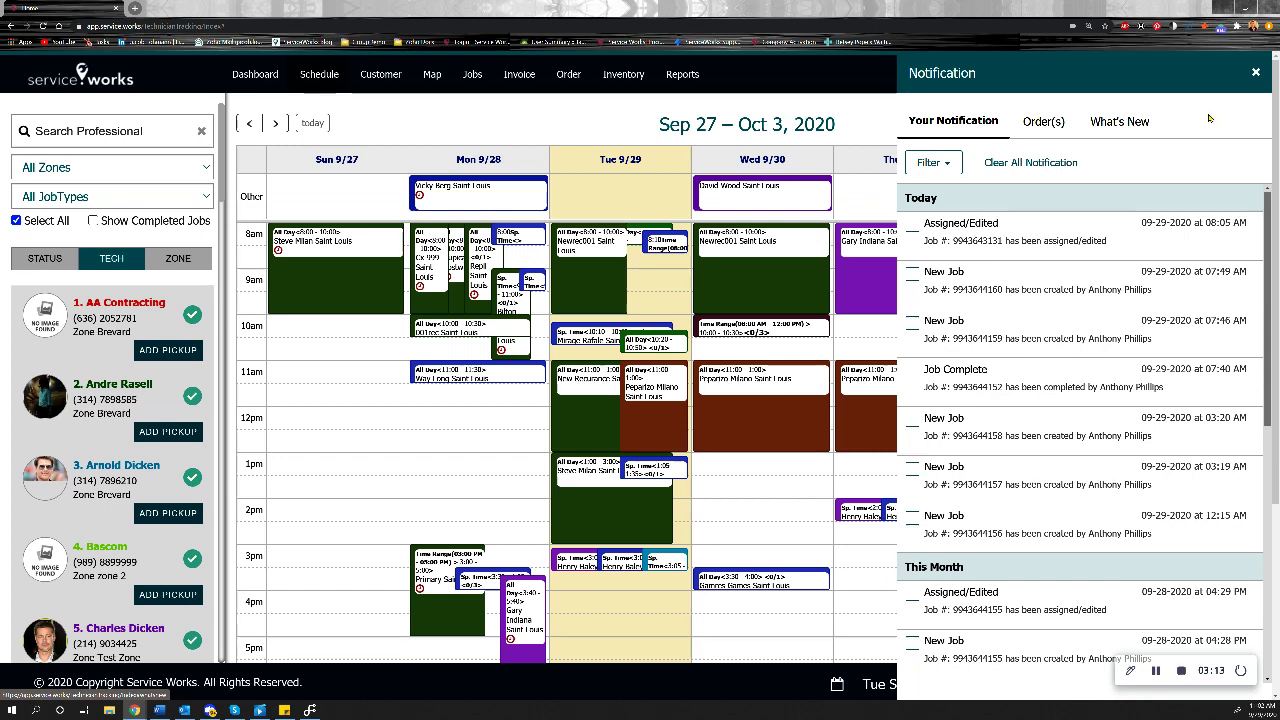
left_click(1126, 125)
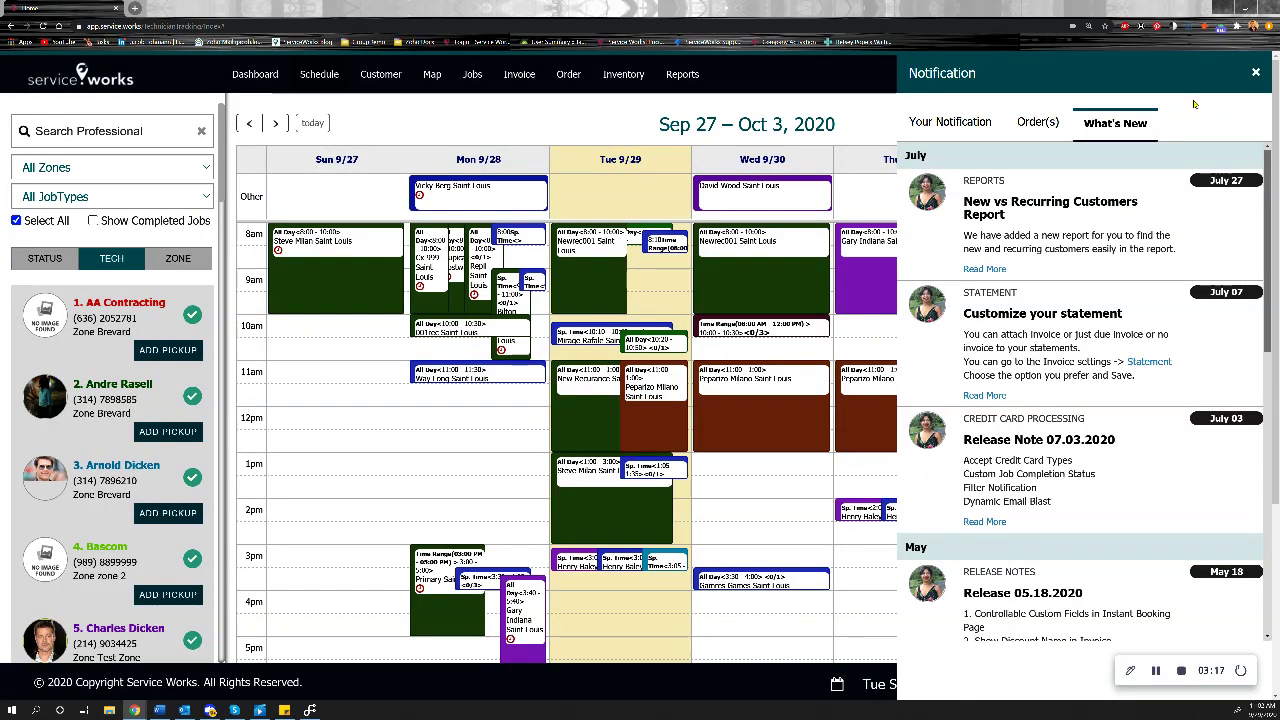
scroll(1096, 340, "down", 2)
scroll(1096, 340, "down", 4)
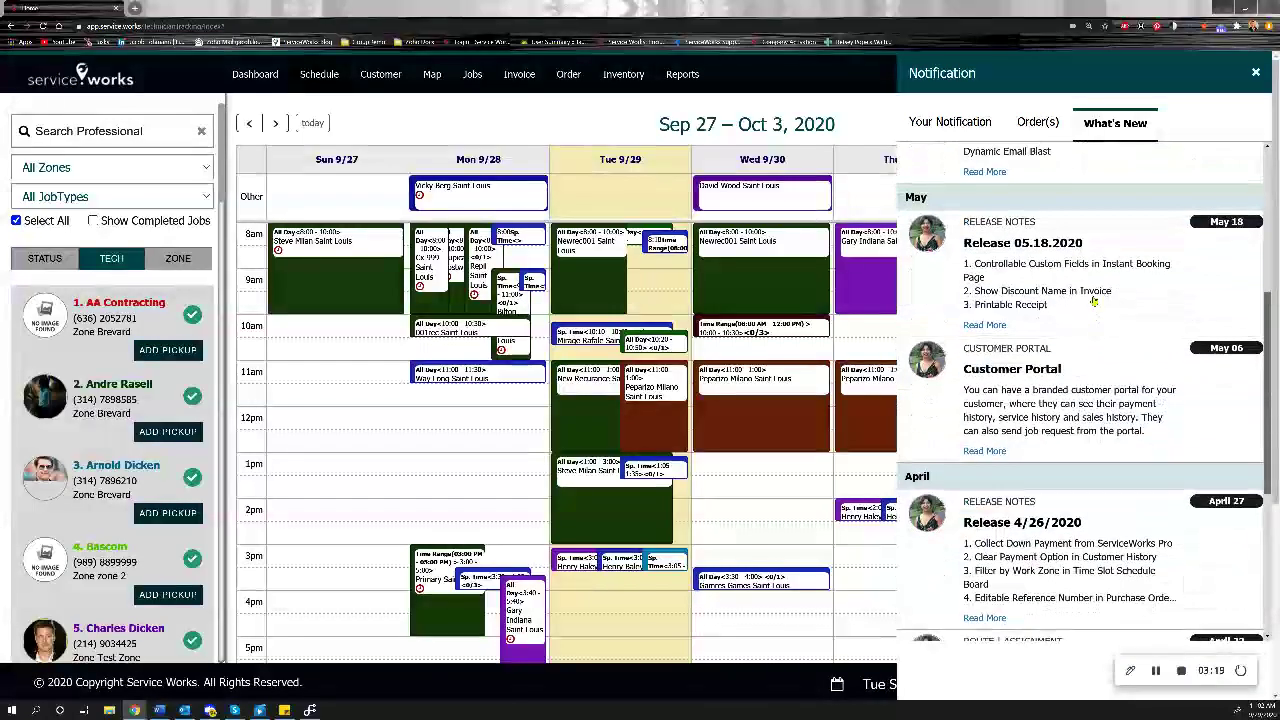
scroll(1094, 299, "up", 7)
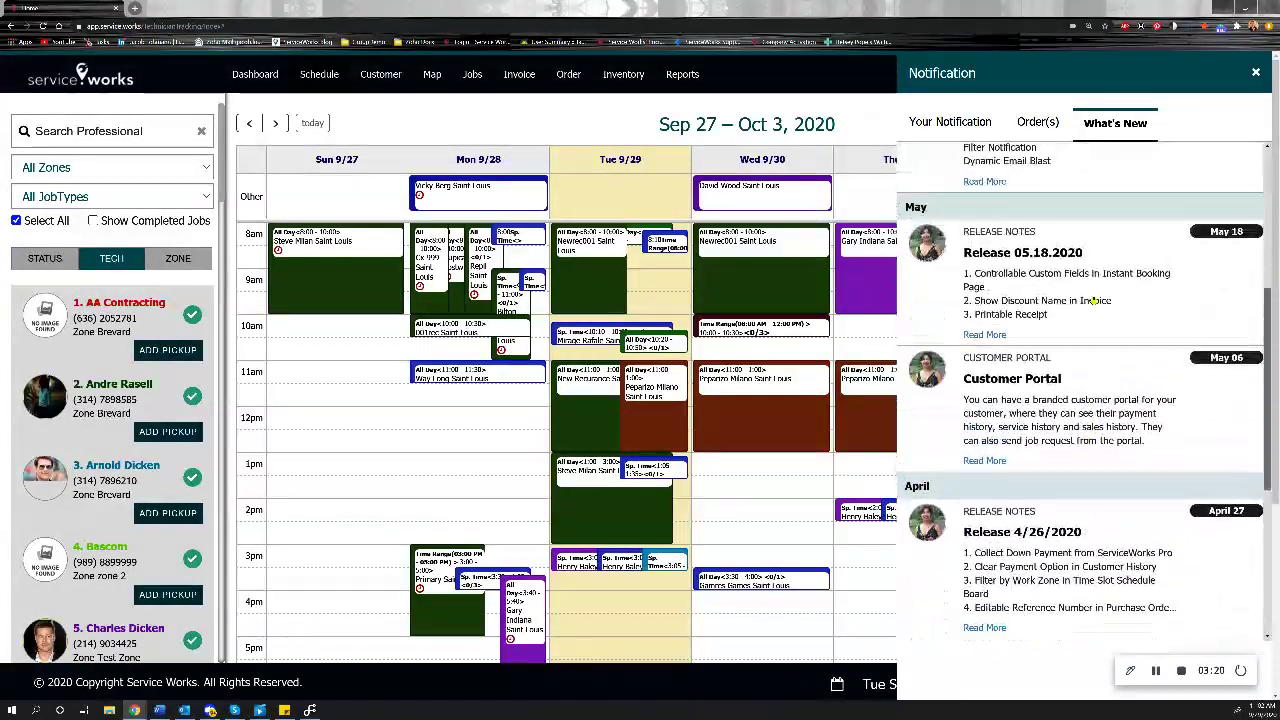
left_click(955, 122)
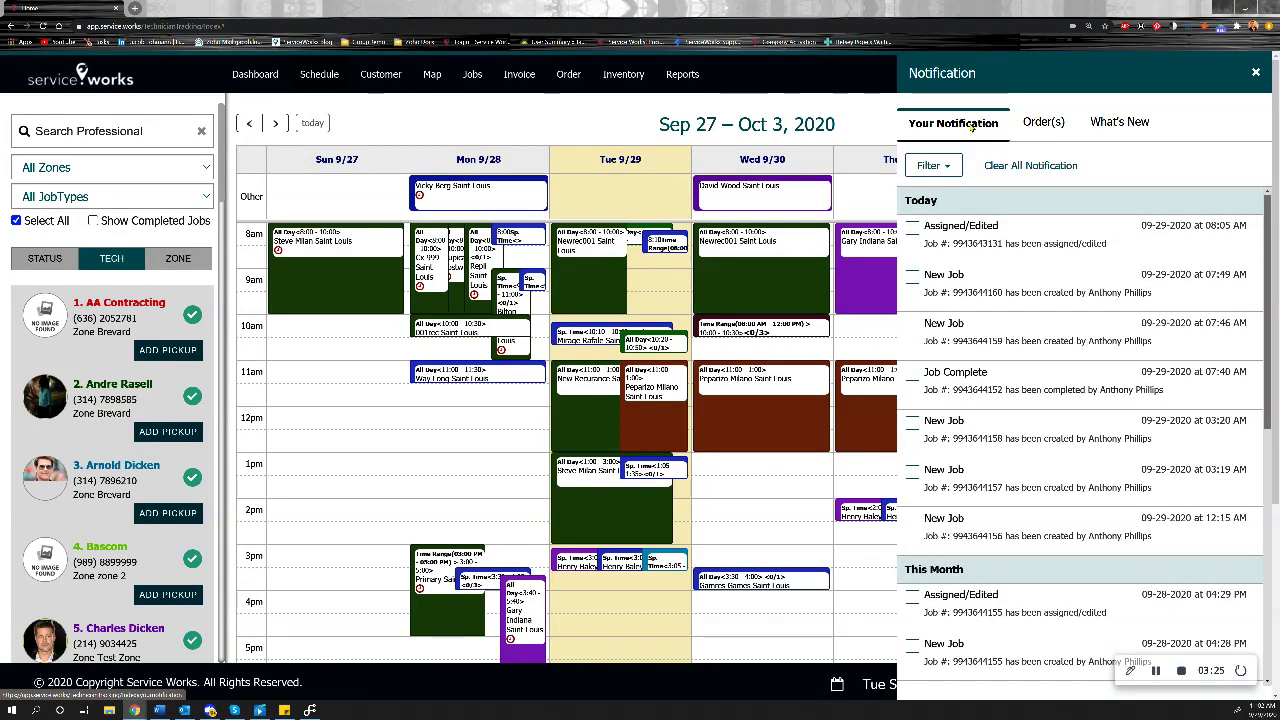
left_click(1256, 73)
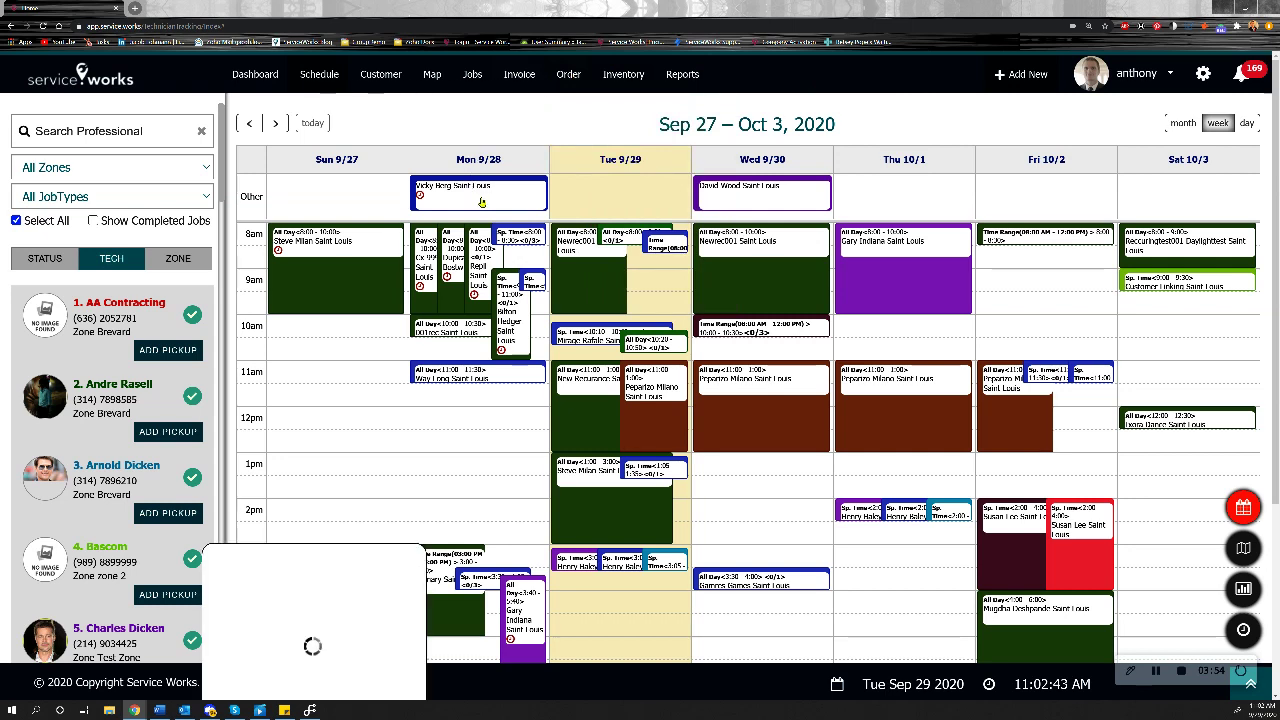
View the job details of the Mon 9/28 job in the Other row and the Wed 9/30 8am job, closing each one.
mouse_move(480, 200)
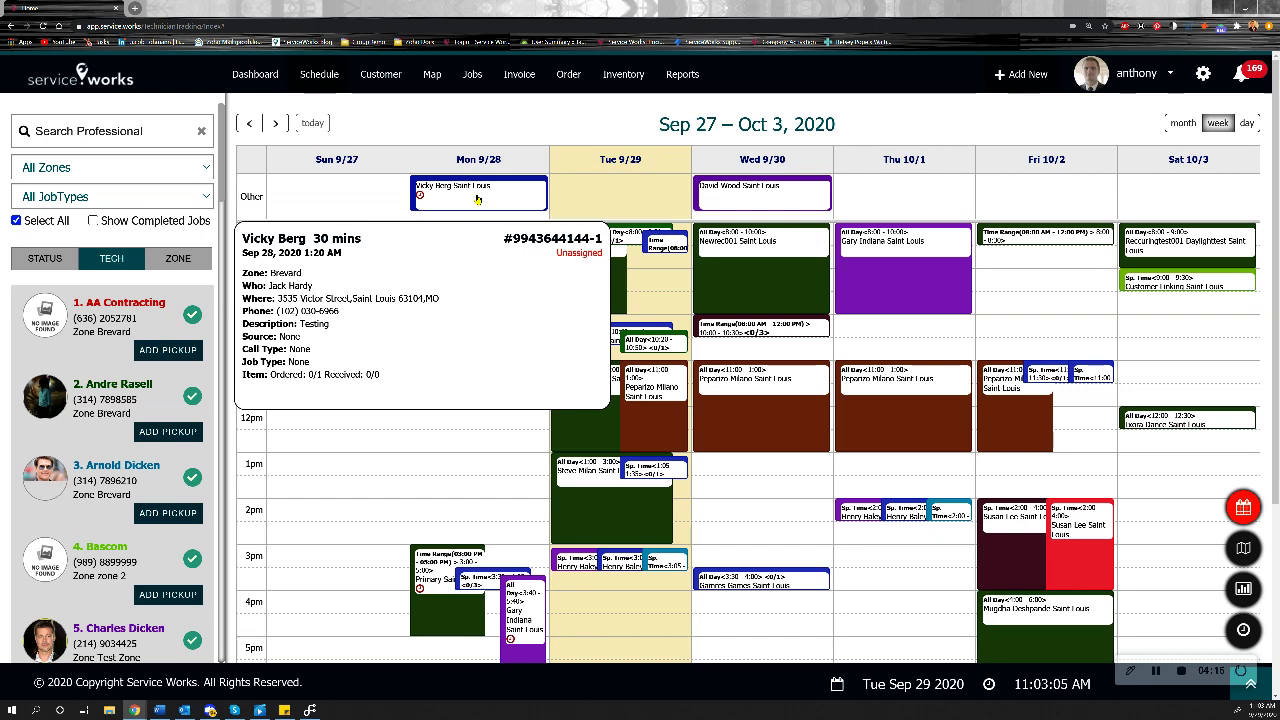
left_click(478, 199)
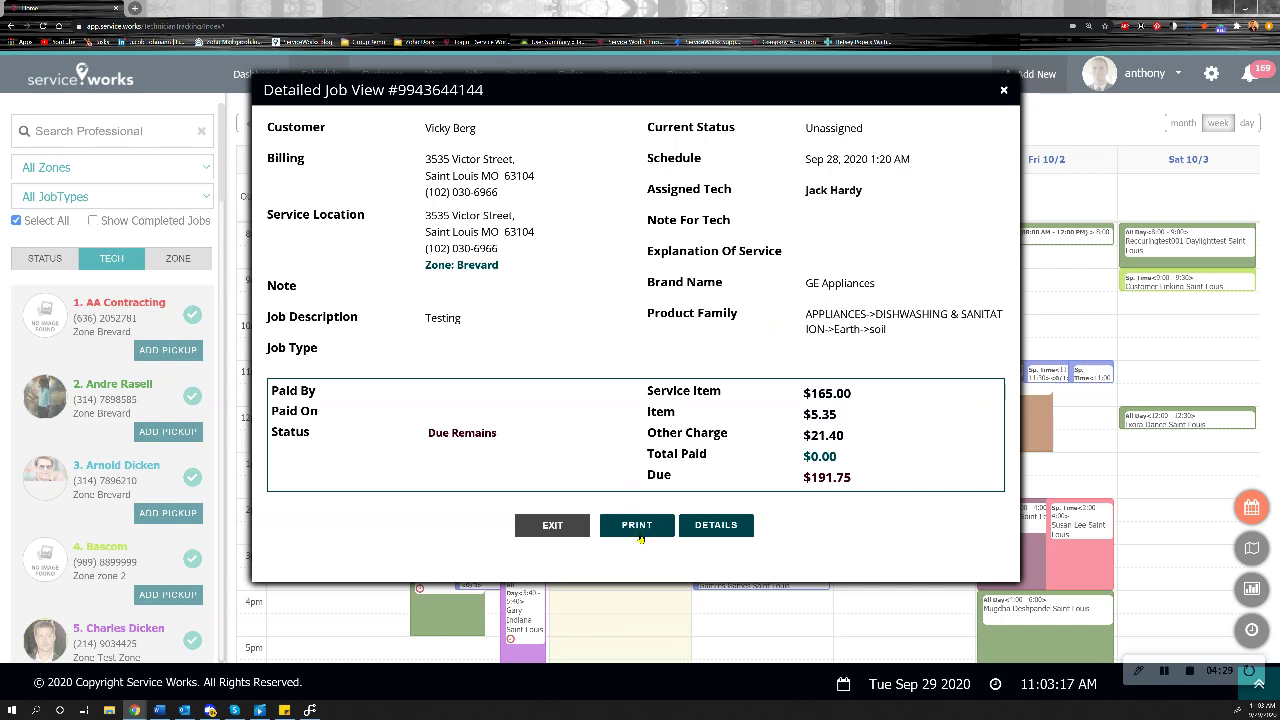
left_click(1004, 91)
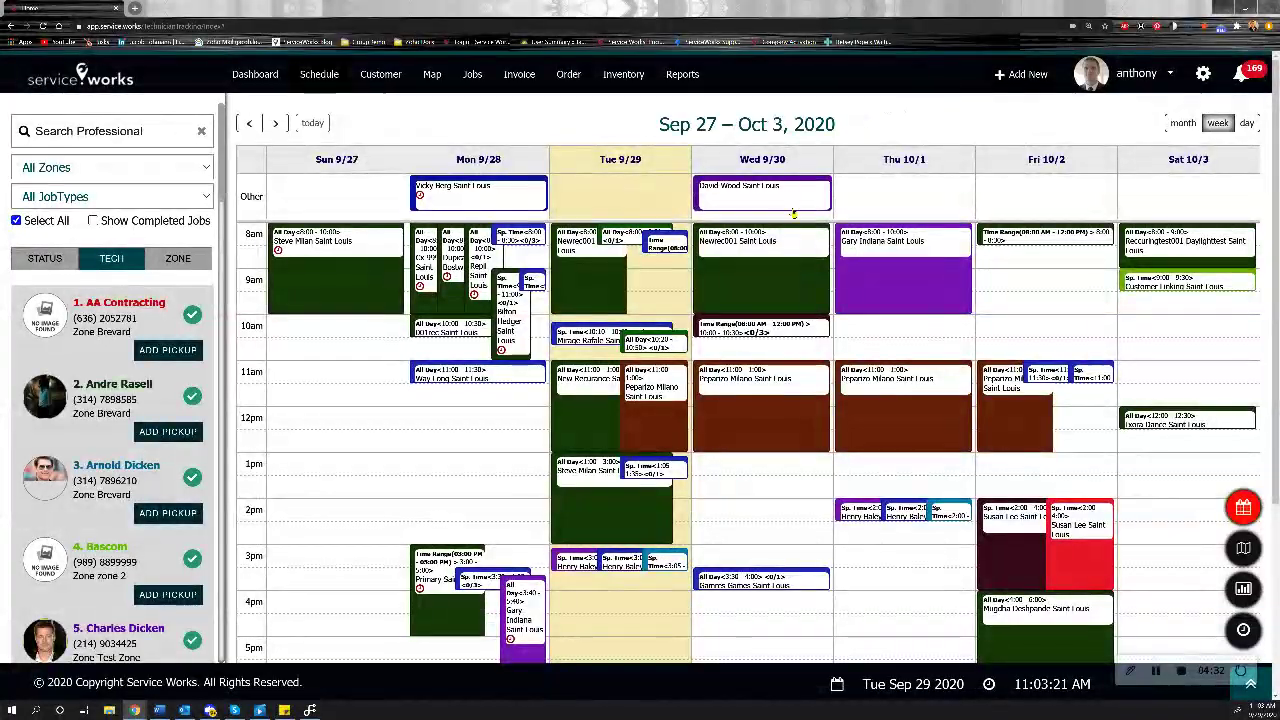
left_click(786, 276)
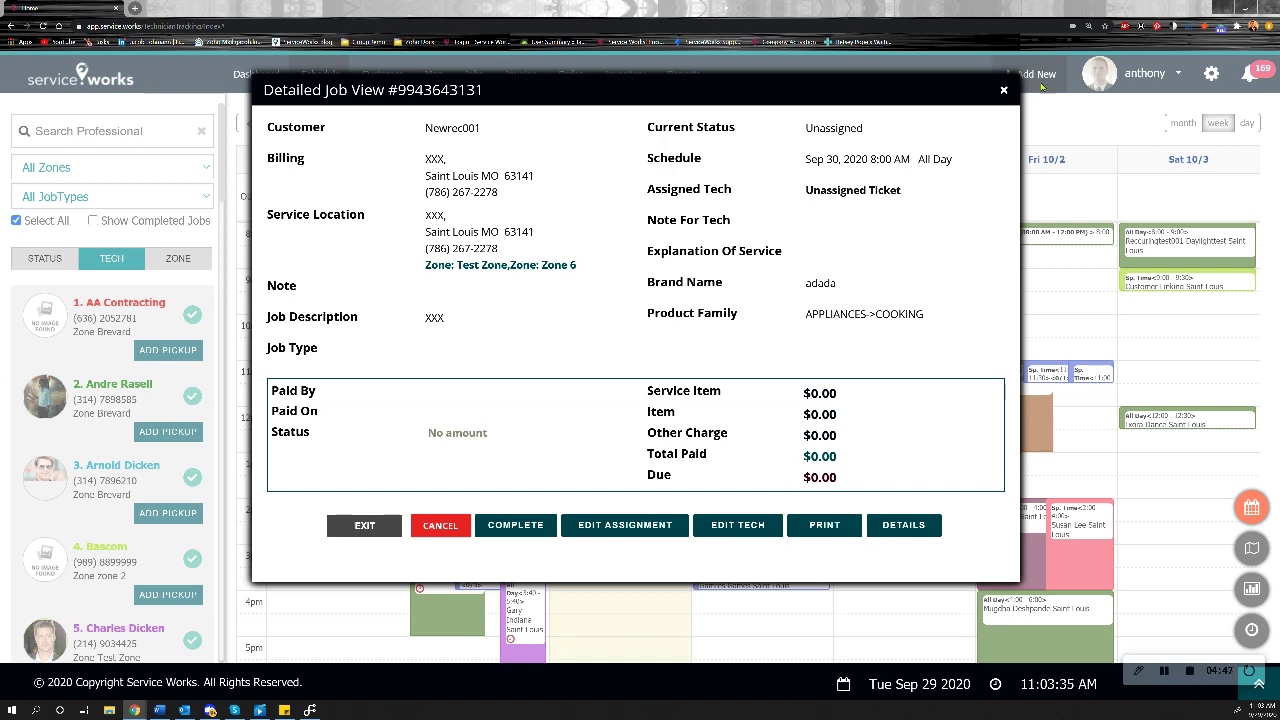
left_click(1005, 92)
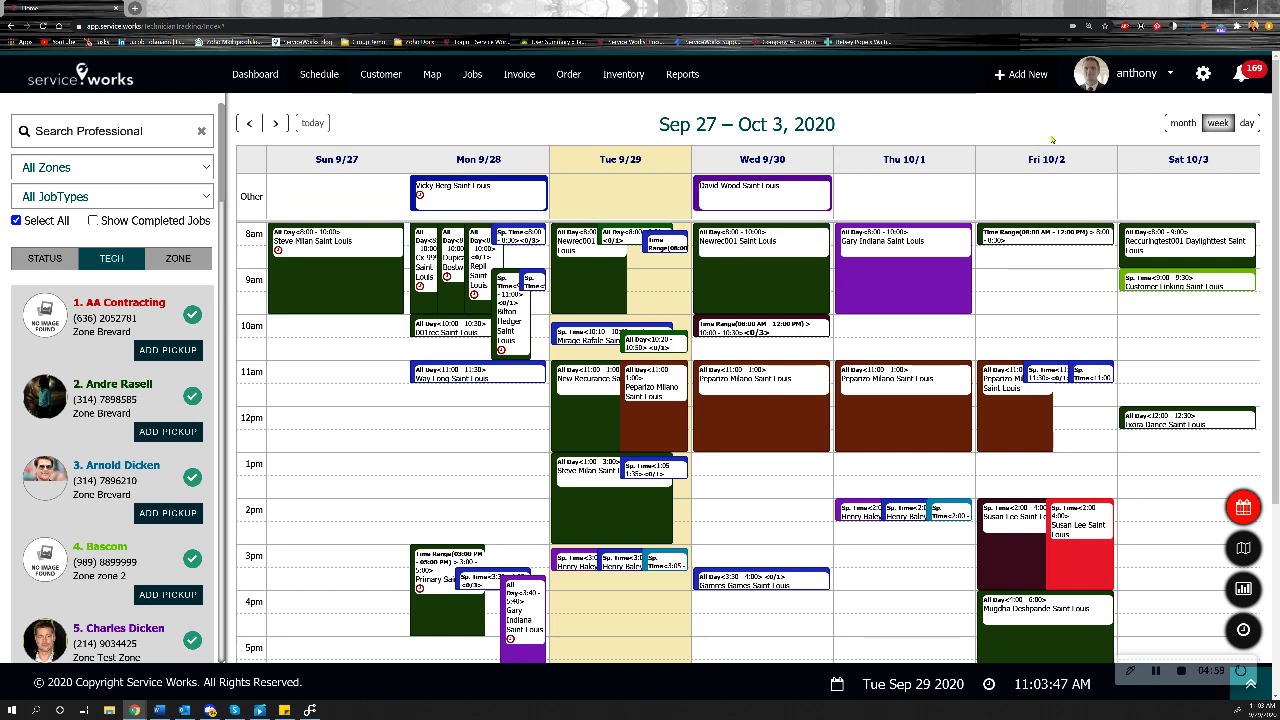
Filter the weekly schedule to the Delivery job type and zone 2.
left_click(165, 200)
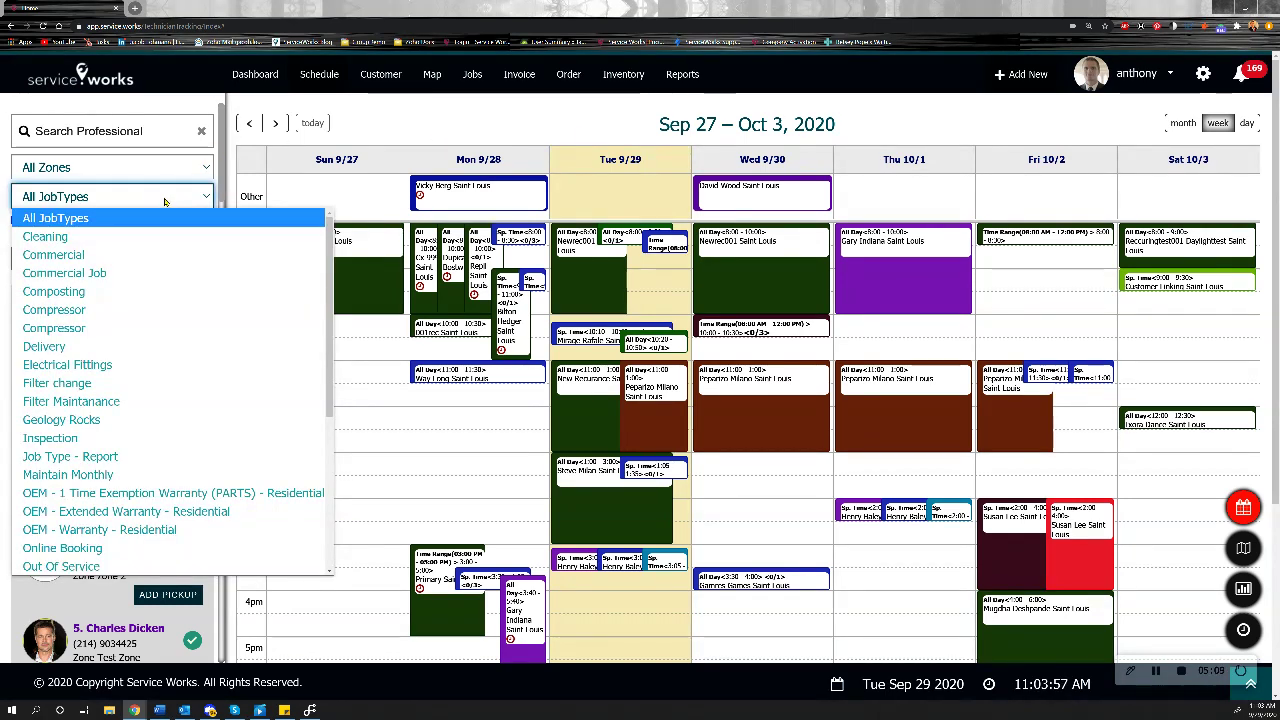
left_click(168, 170)
left_click(170, 170)
left_click(170, 173)
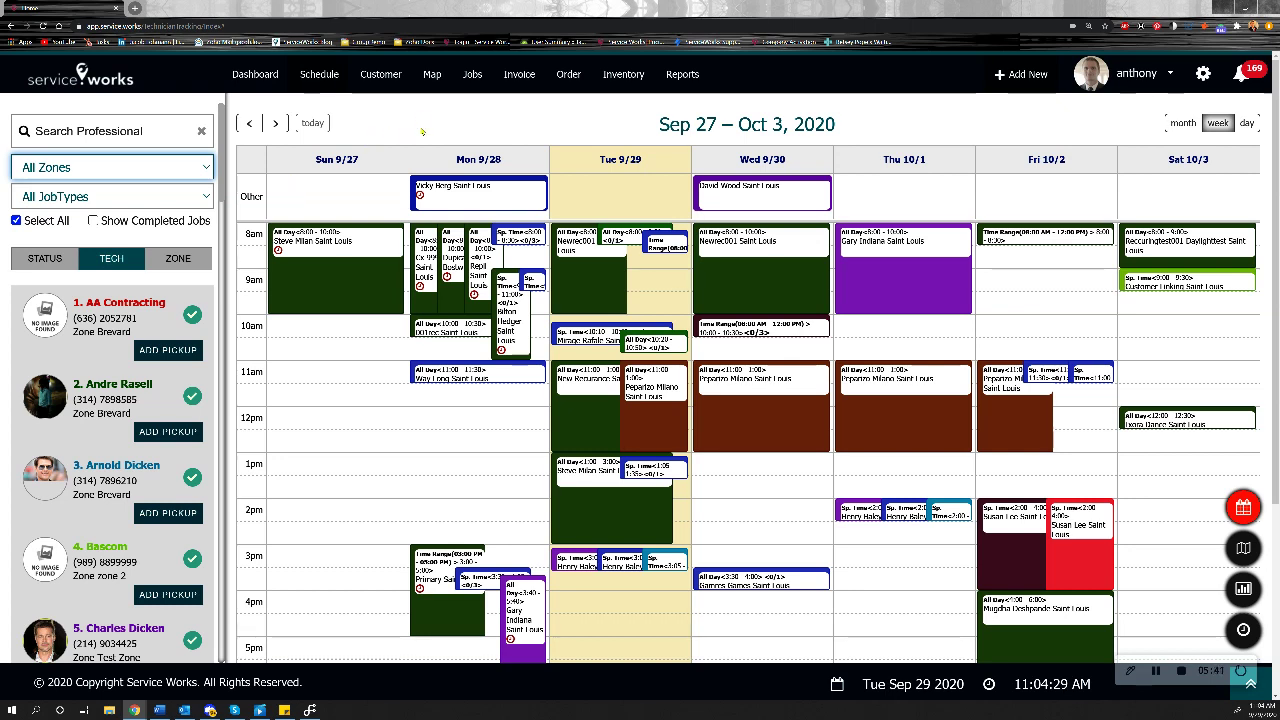
left_click(203, 198)
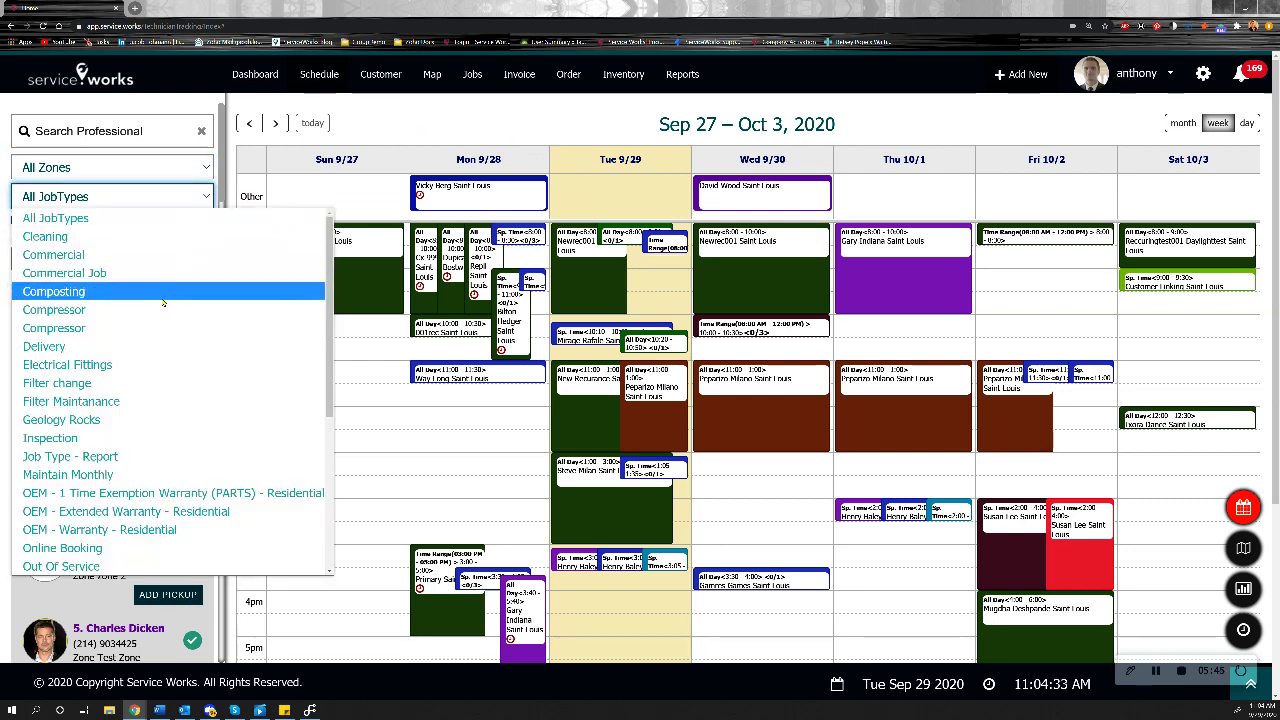
left_click(140, 346)
left_click(135, 166)
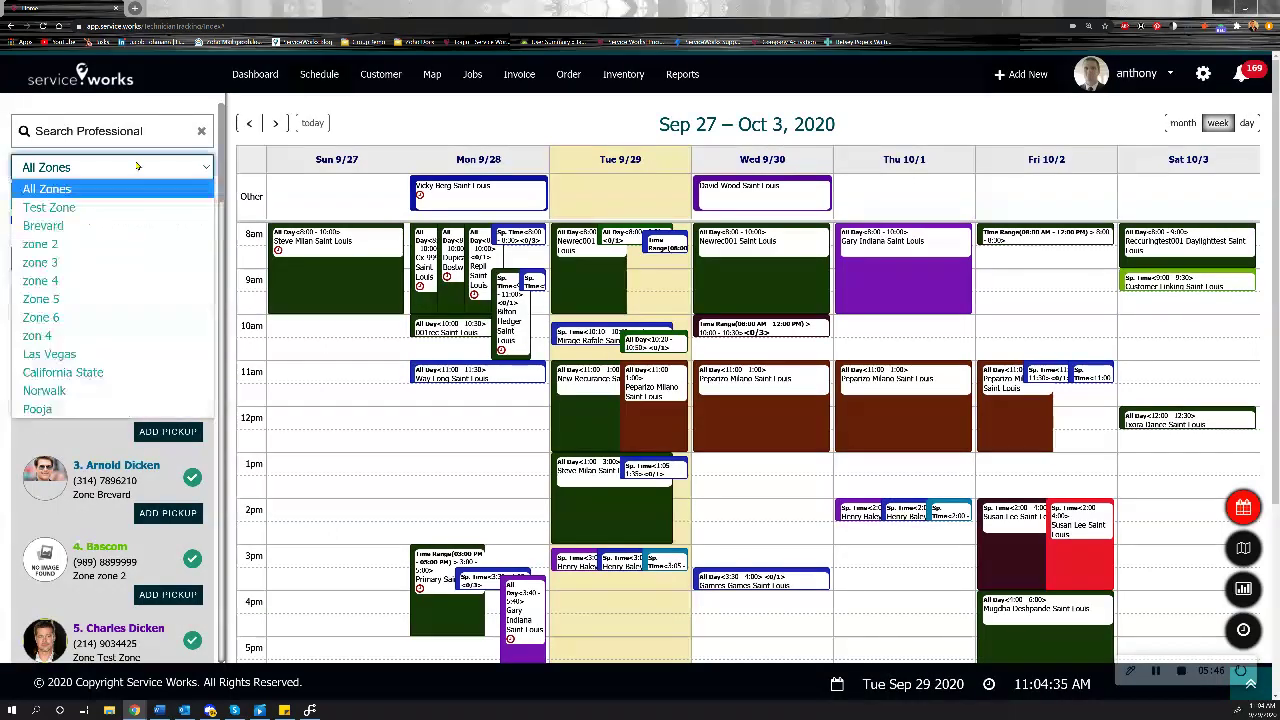
left_click(60, 245)
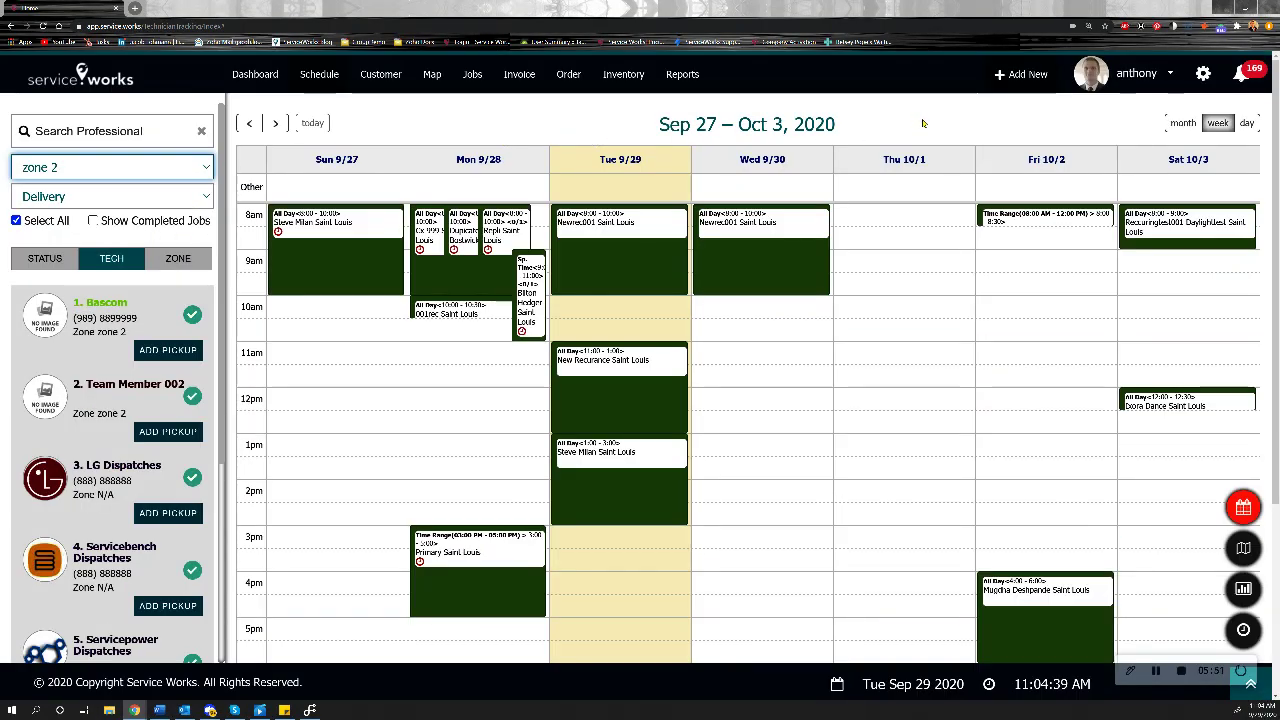
Reset the schedule filters to All Zones and All JobTypes.
left_click(153, 169)
left_click(147, 190)
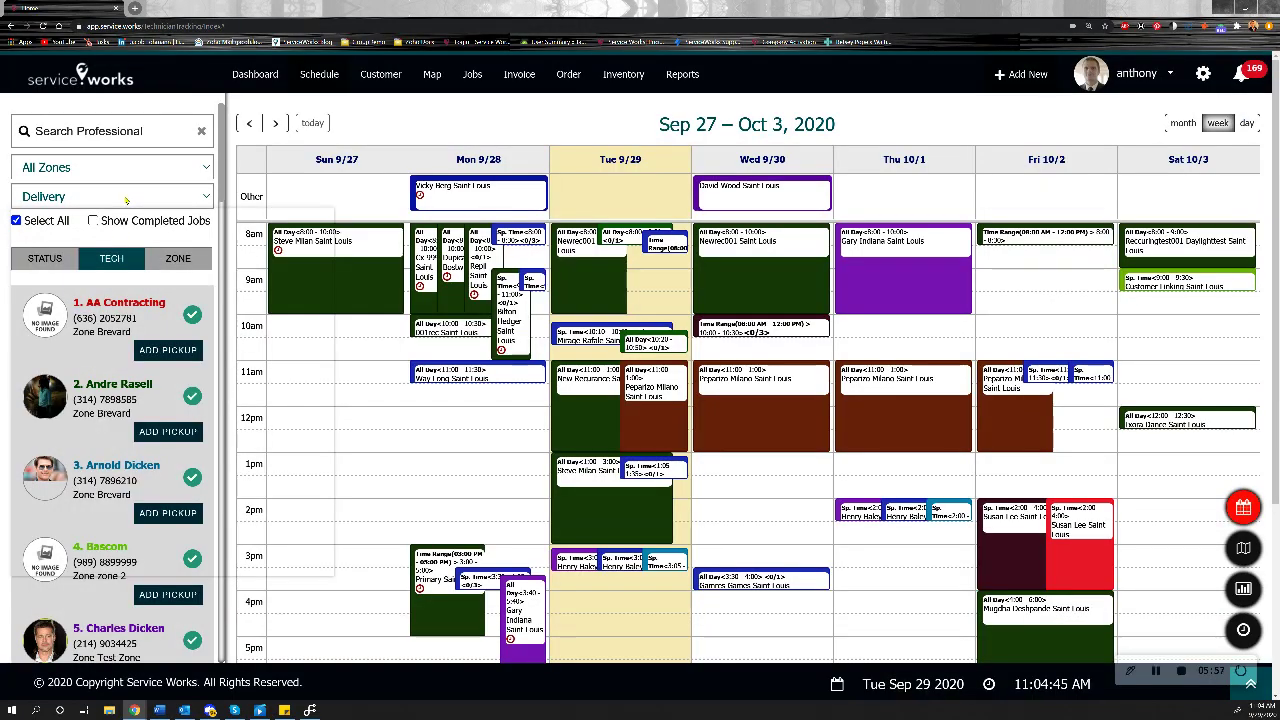
left_click(126, 200)
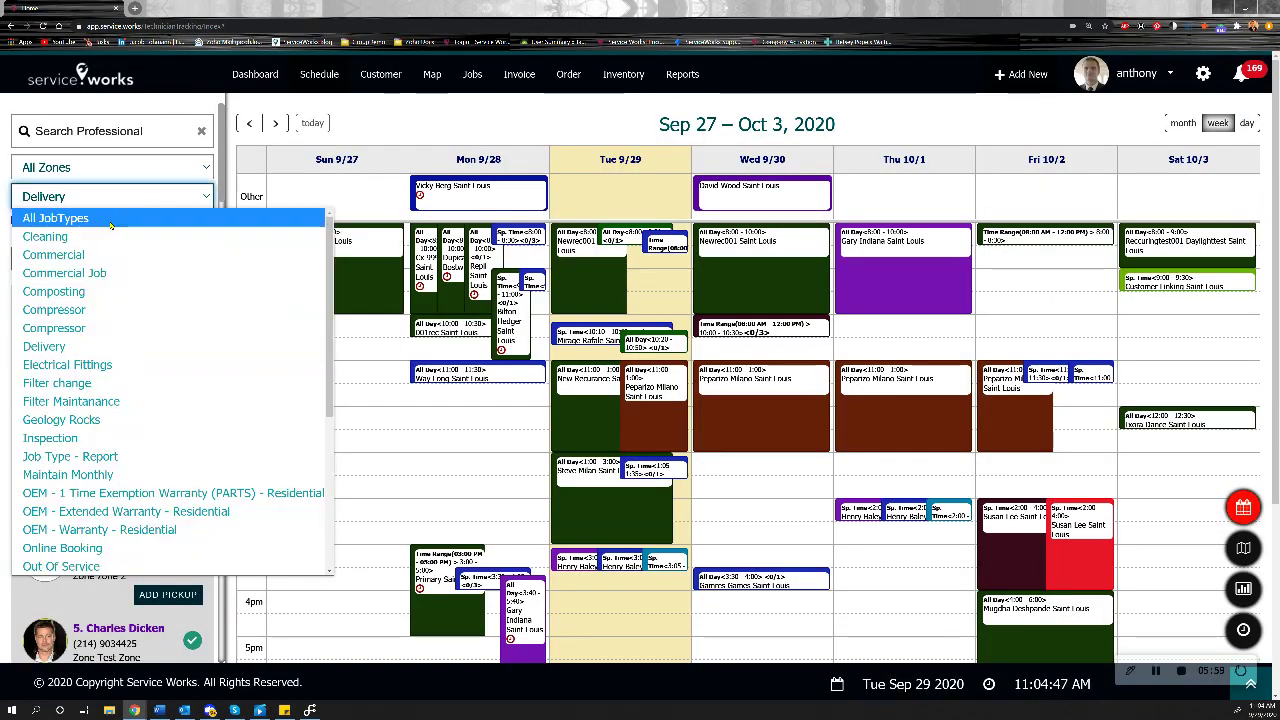
left_click(90, 214)
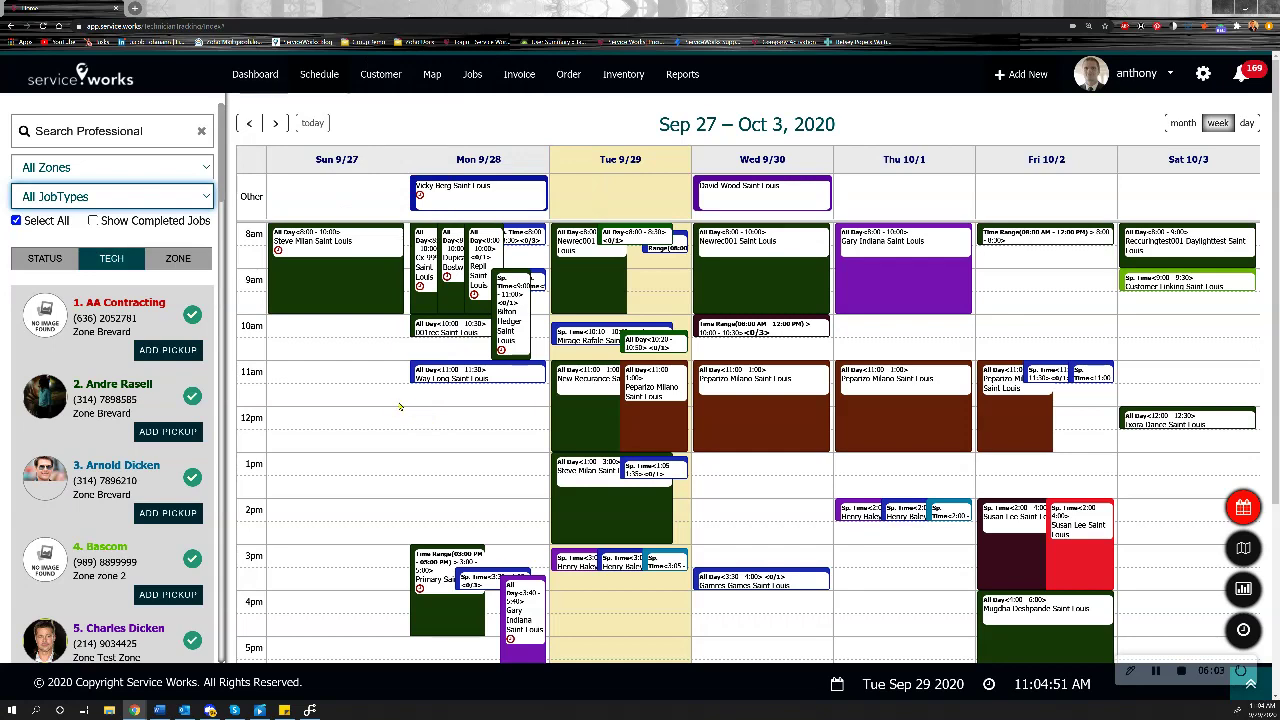
Display the weekly schedule by status and examine the colour-coded jobs across the whole day.
left_click(178, 260)
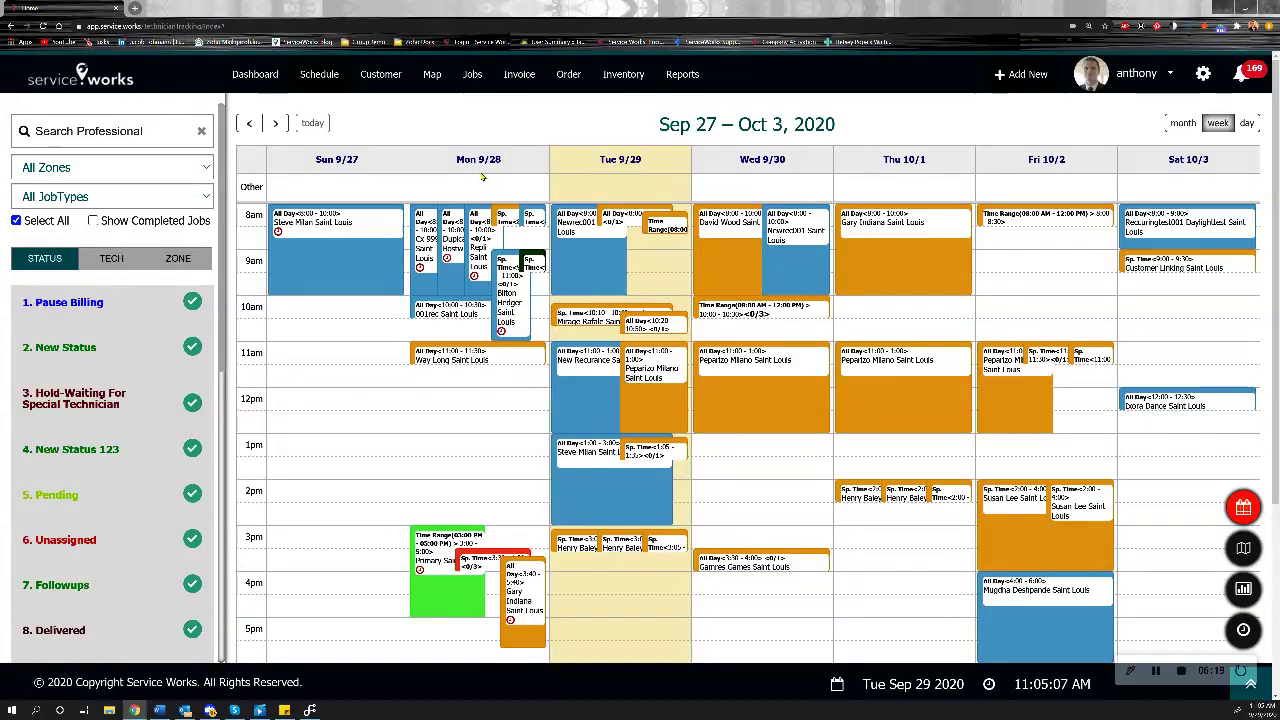
mouse_move(772, 401)
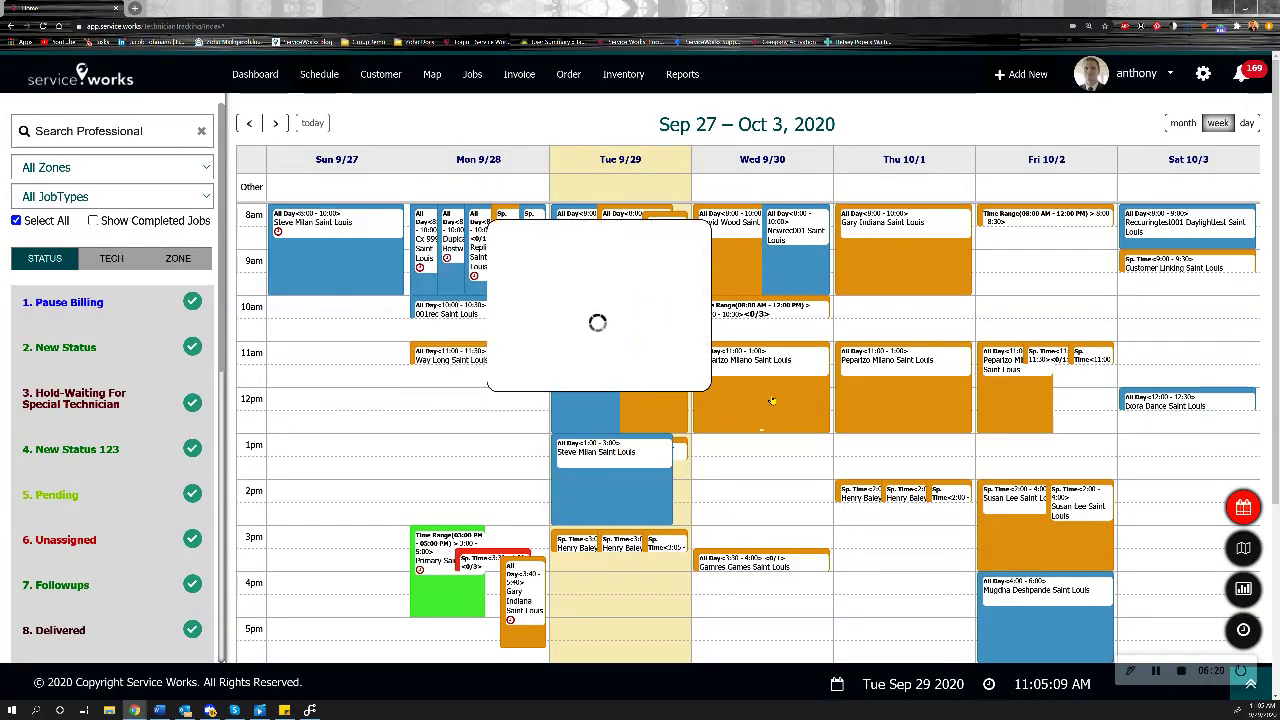
scroll(351, 370, "down", 3)
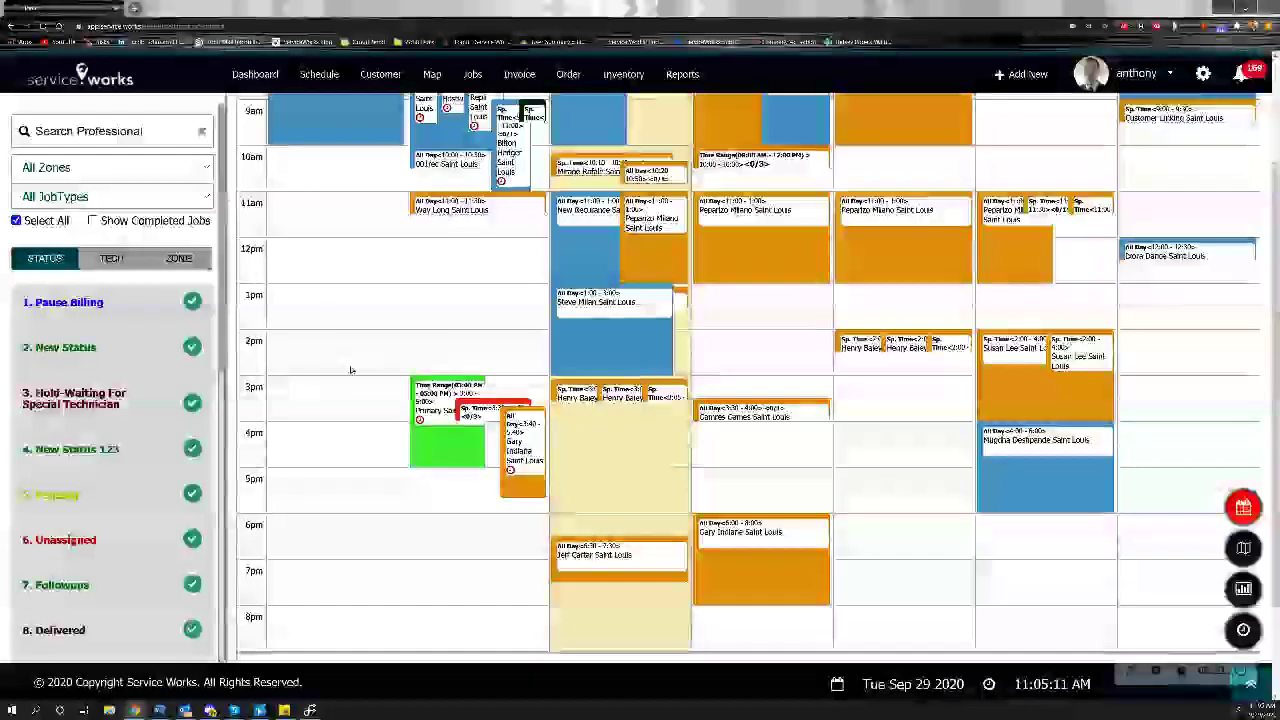
scroll(351, 370, "up", 3)
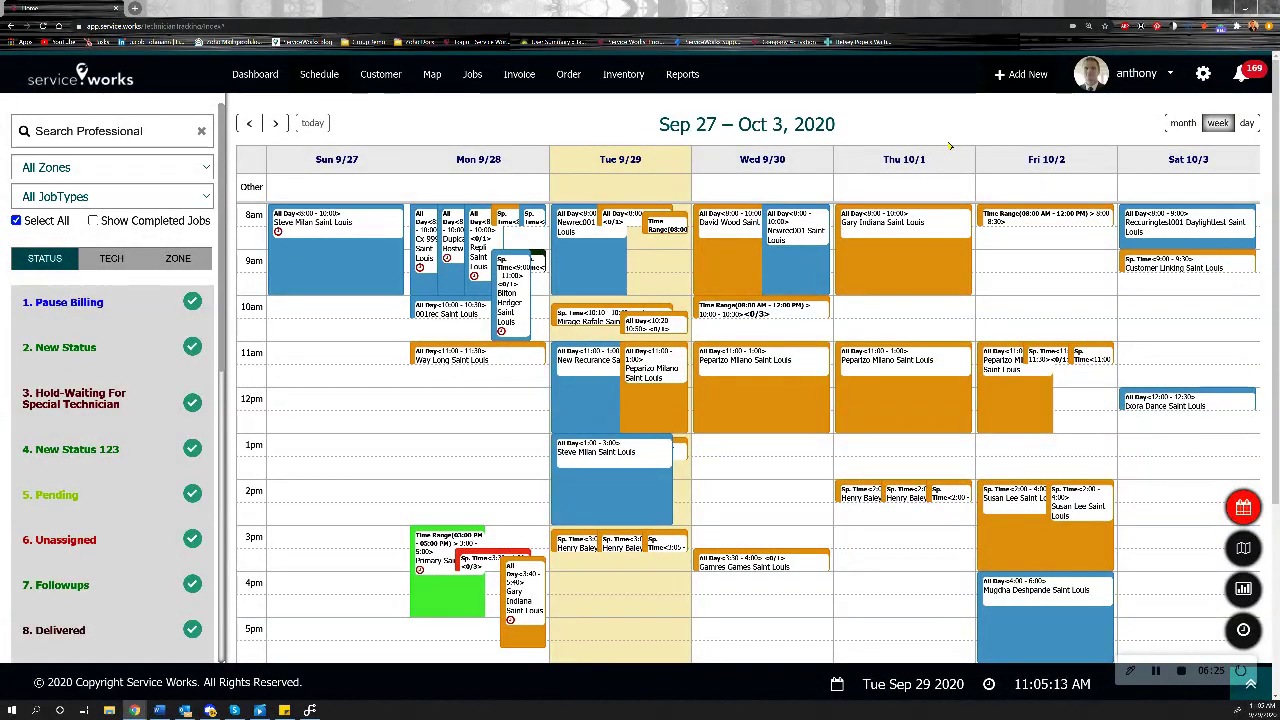
Turn off Select All for the statuses and display the schedule by technician.
left_click(15, 221)
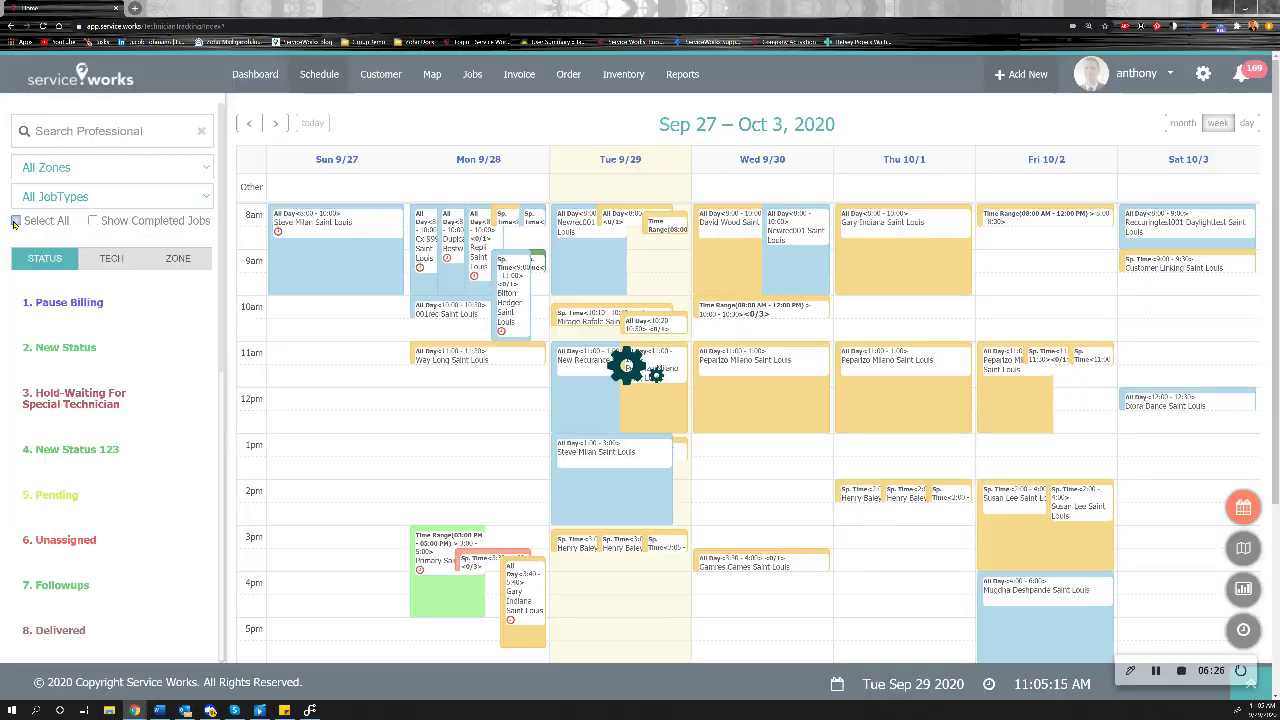
left_click(110, 259)
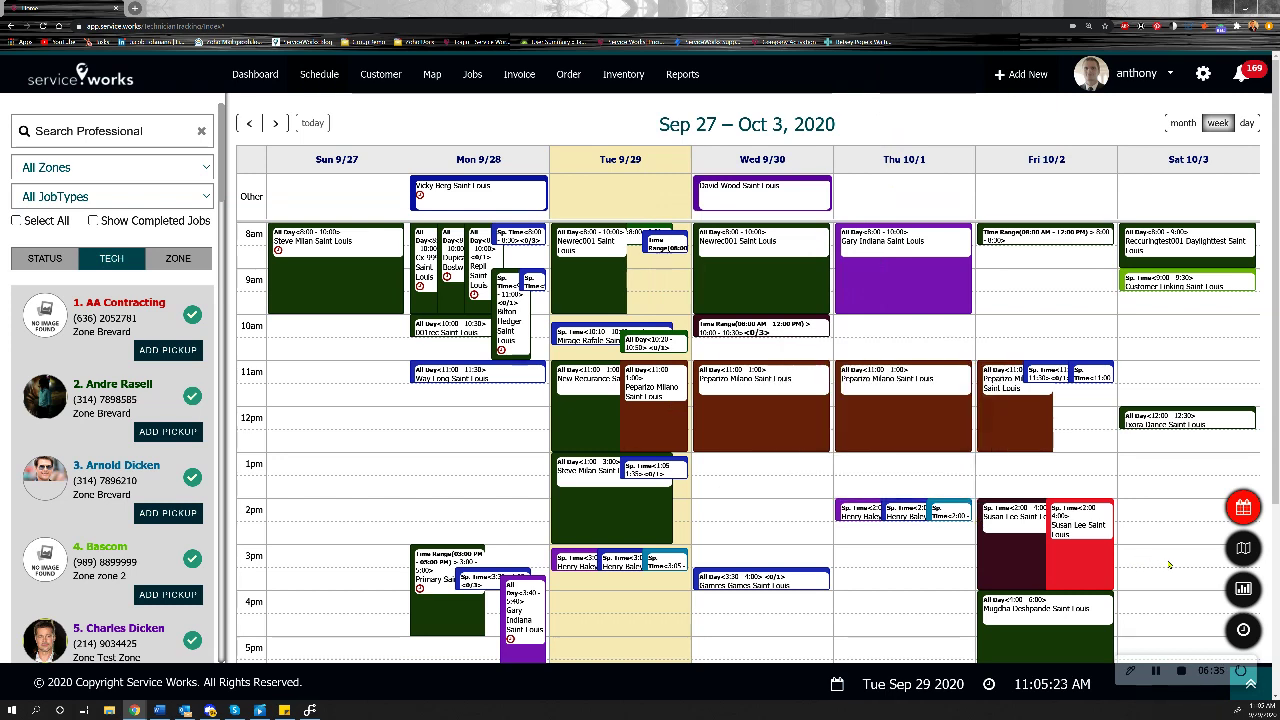
Switch the dashboard to the map of technician routes and turn on the traffic layer.
mouse_move(1258, 549)
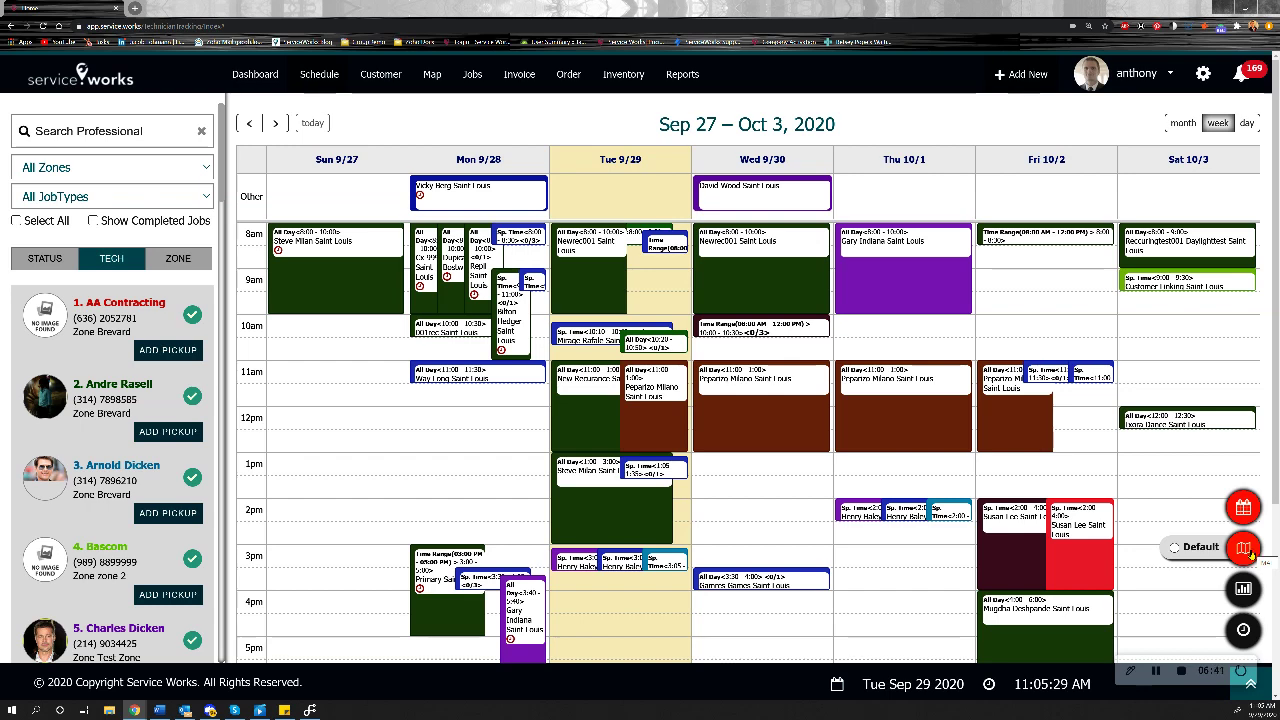
left_click(1245, 555)
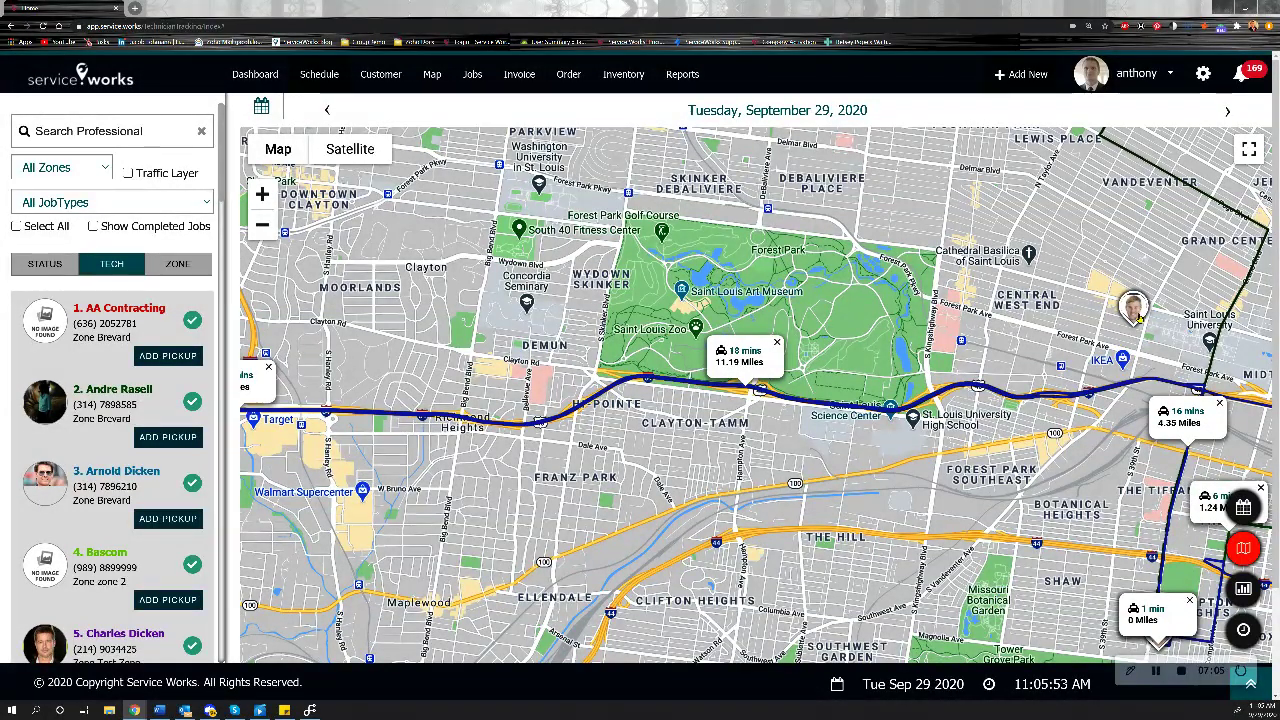
left_click_drag(1140, 320, 939, 282)
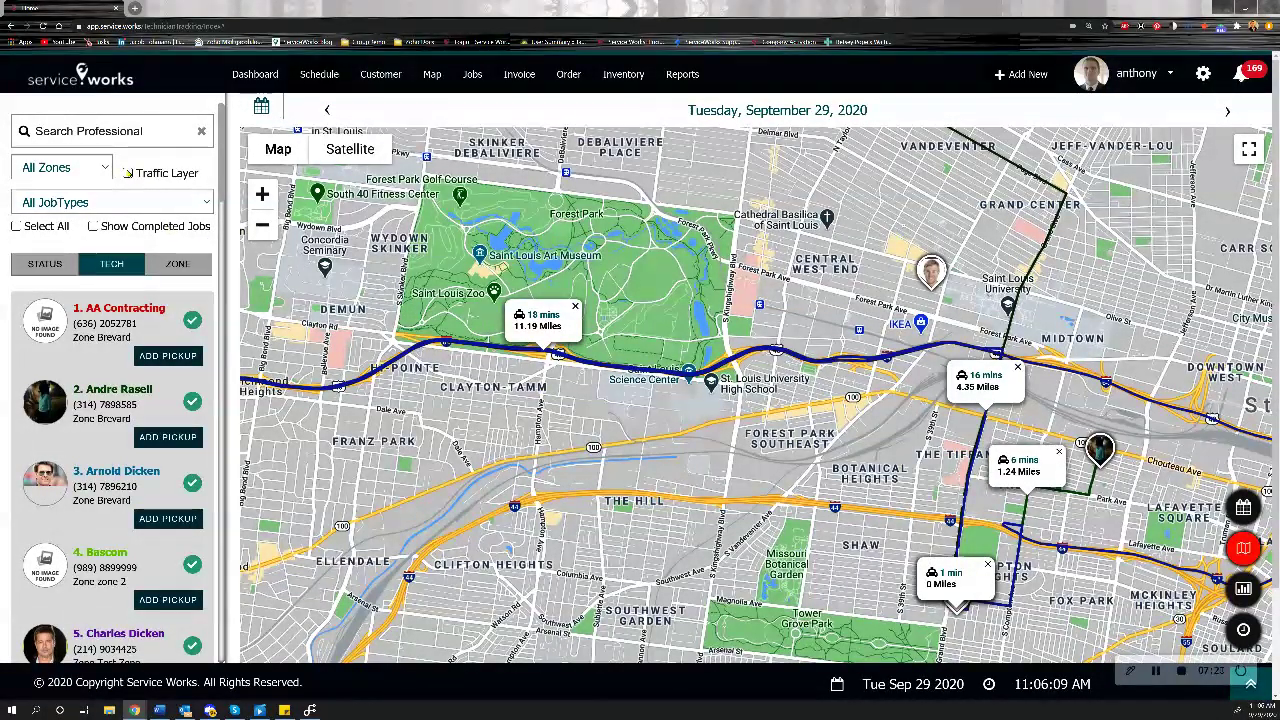
left_click(129, 174)
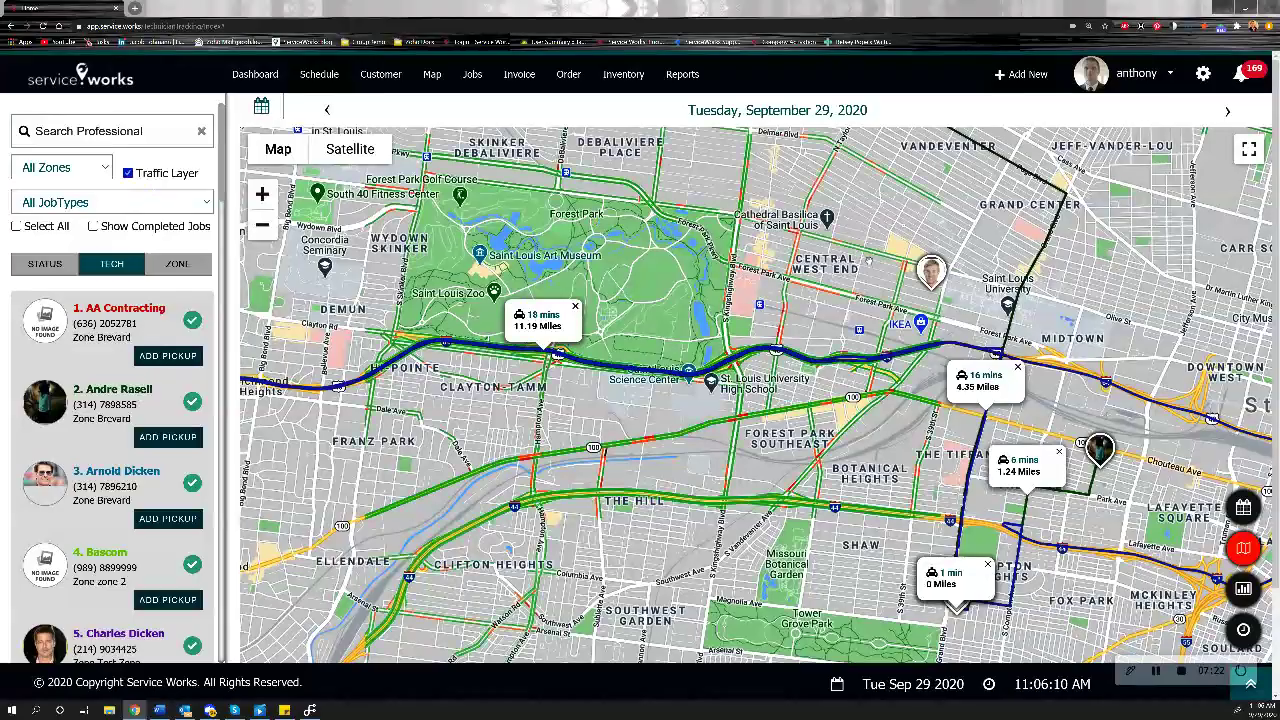
left_click_drag(913, 430, 693, 385)
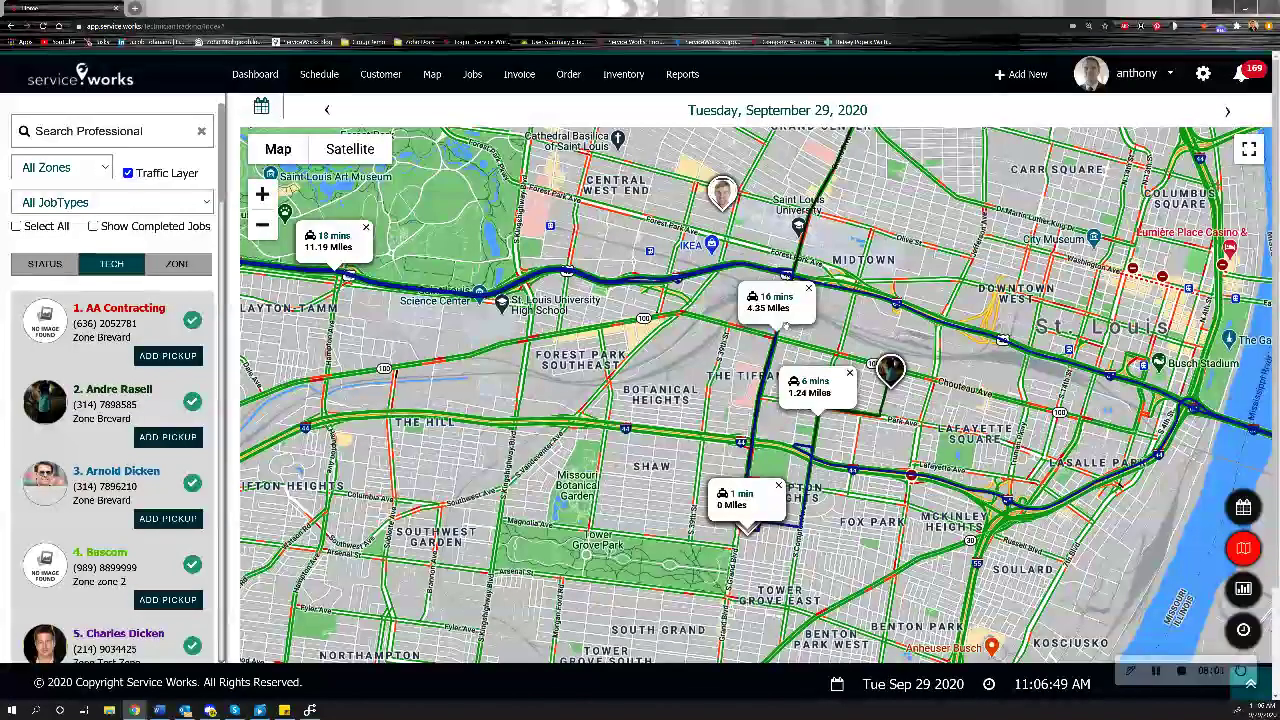
Switch to the daily timeline of technicians and preview the 10:00 AM job in the fourth technician's row.
left_click(1243, 589)
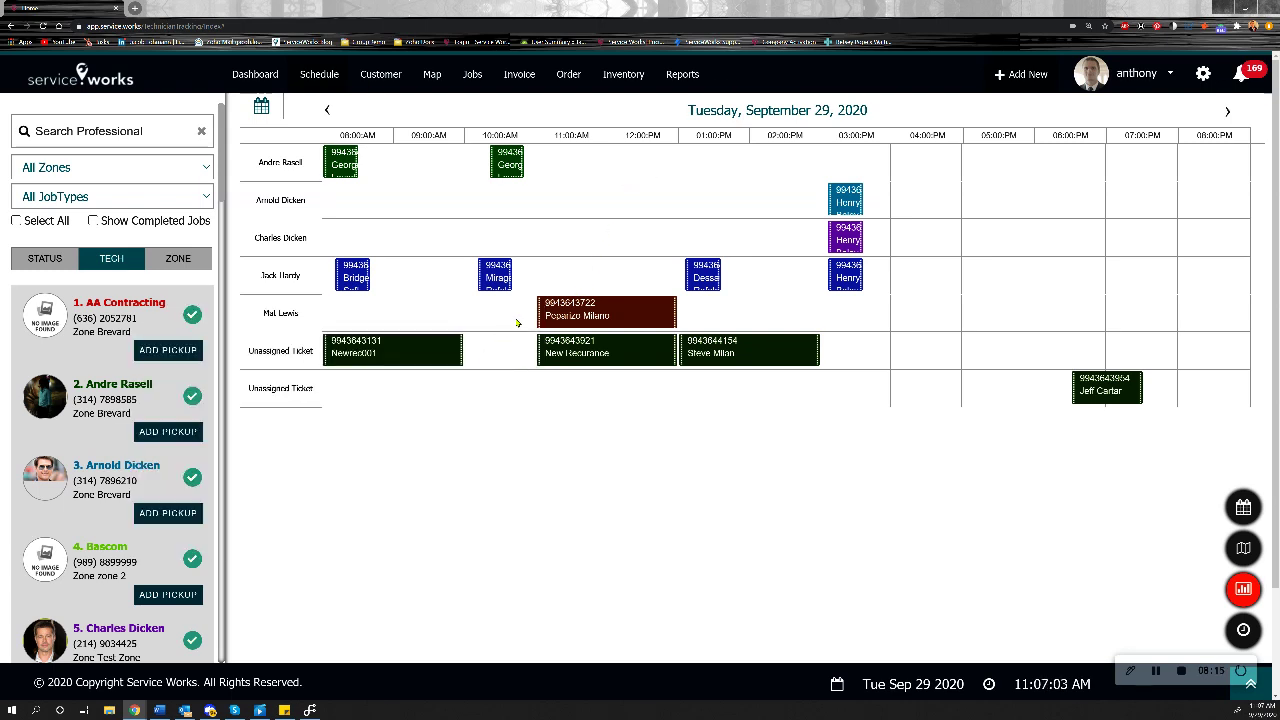
mouse_move(500, 286)
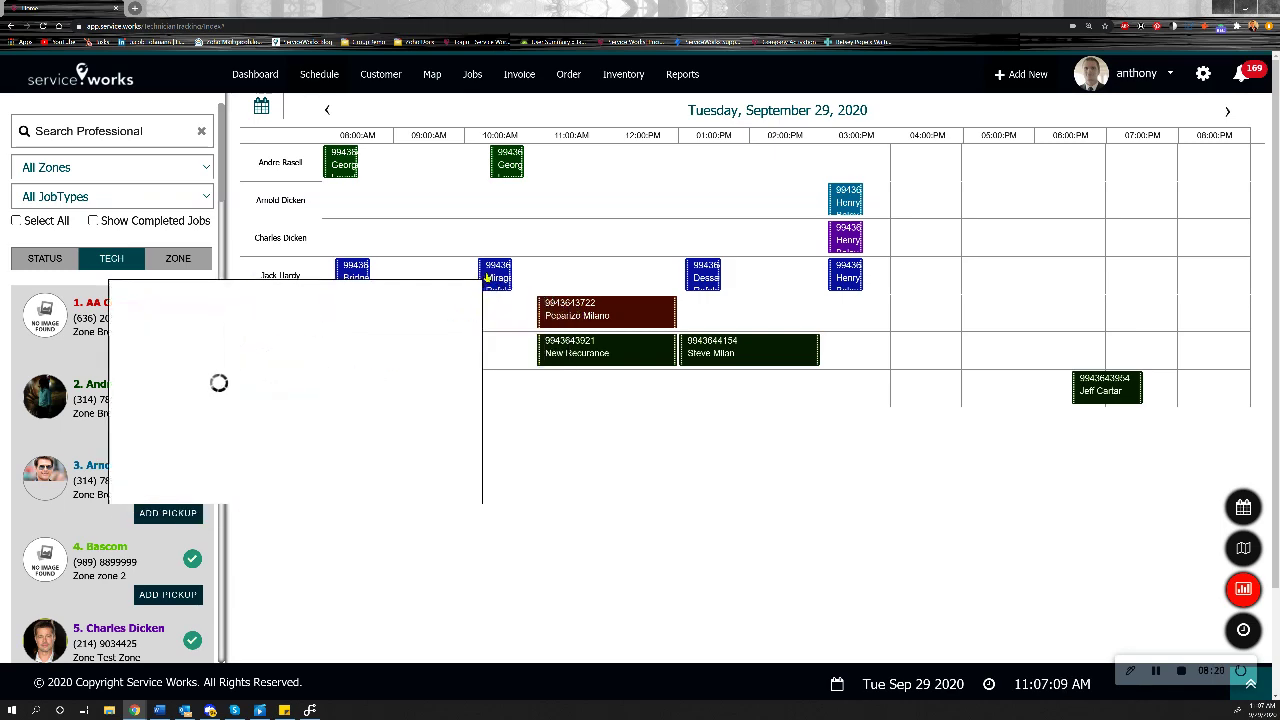
Move the fourth technician's 10:00 AM job to about 12:10 PM in the same row of the daily timeline.
left_click_drag(500, 280, 648, 170)
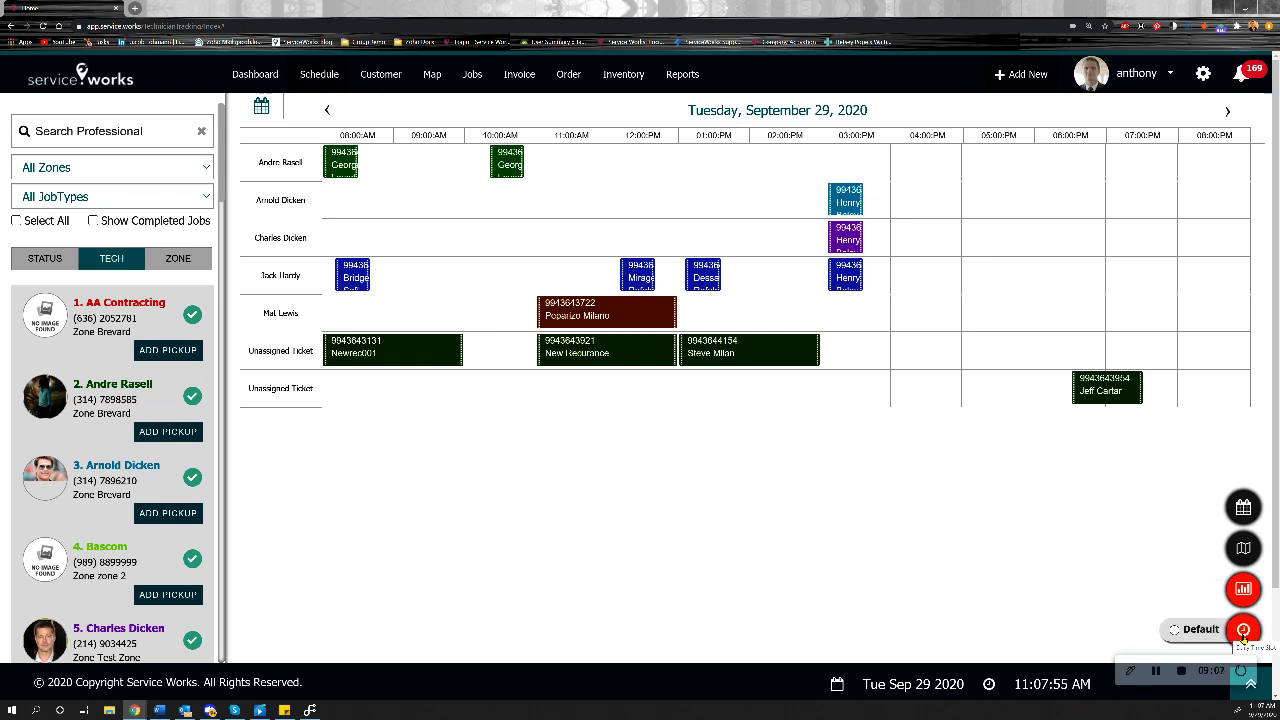
Display the Daily Time Slot view of the technicians and return to the weekly calendar.
left_click(1243, 632)
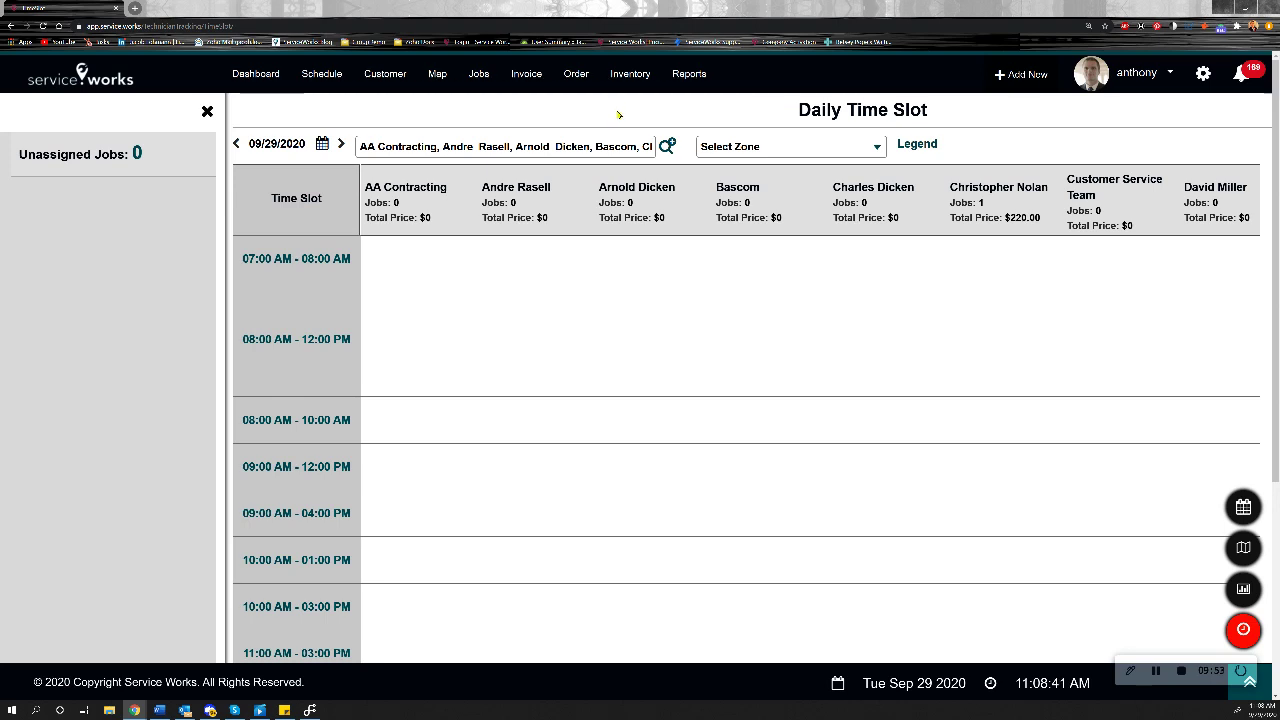
left_click(630, 74)
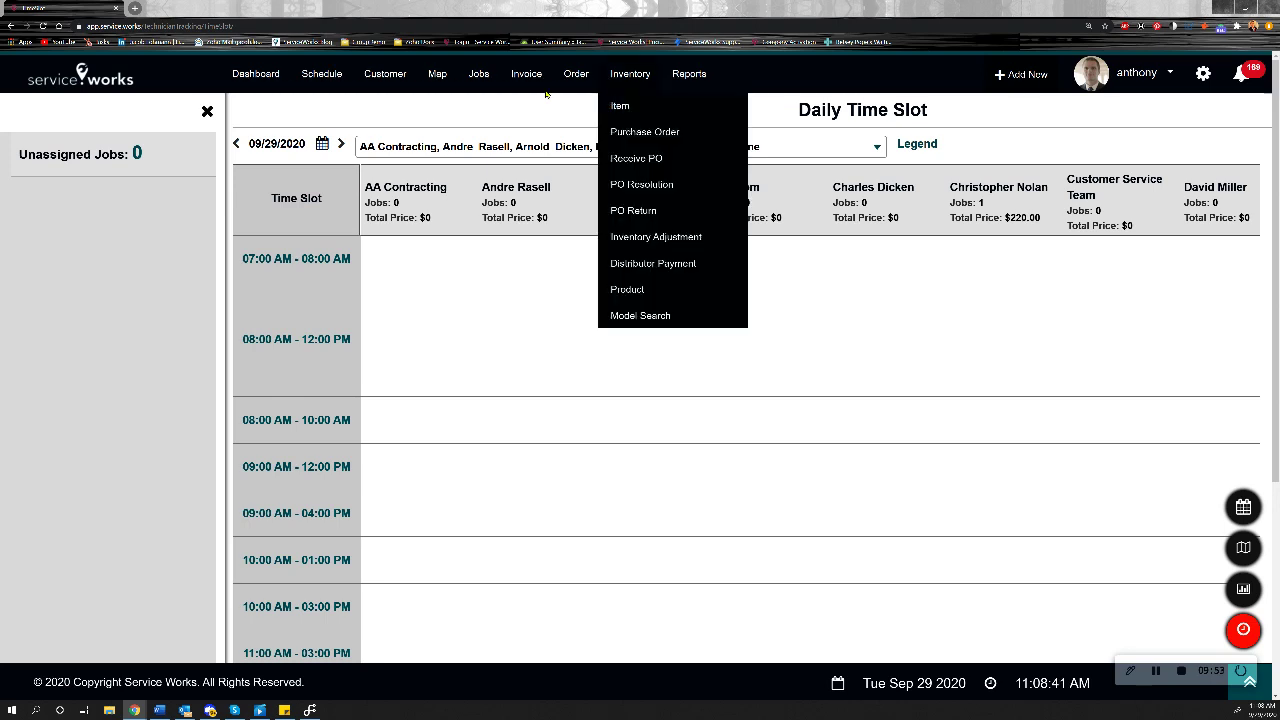
left_click(1245, 511)
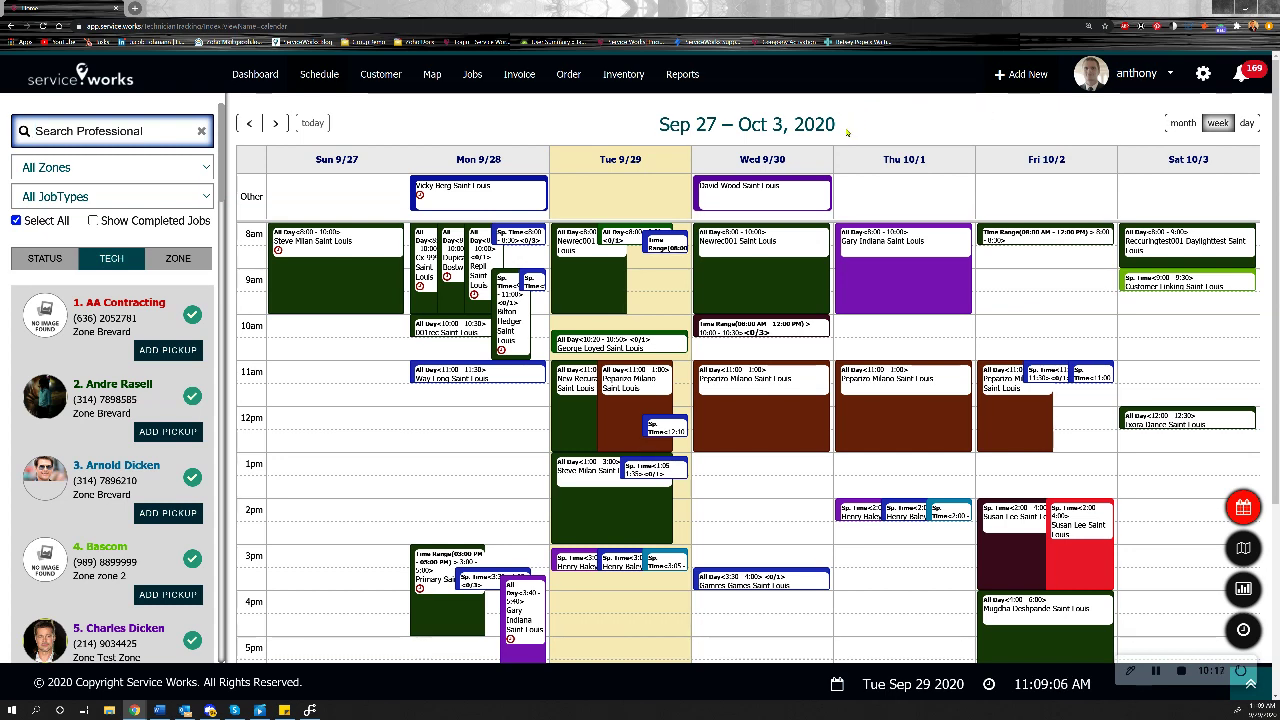
Open a blank new job form.
mouse_move(472, 76)
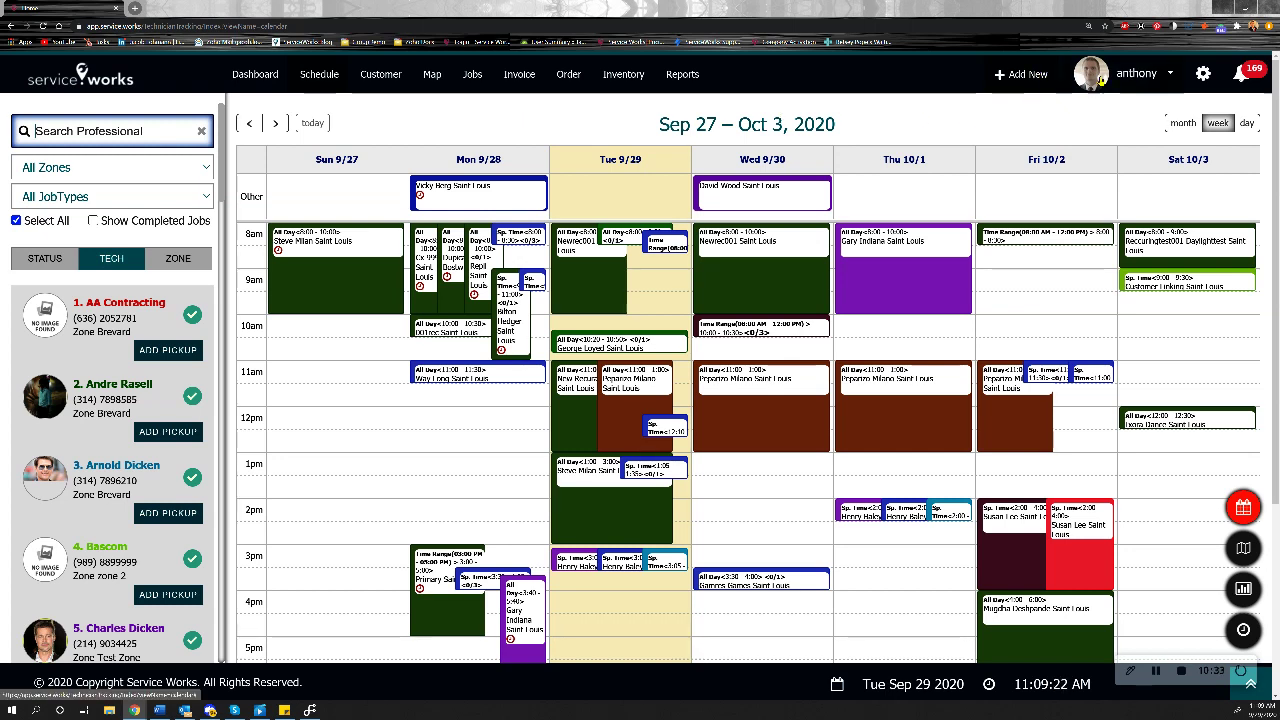
left_click(1031, 78)
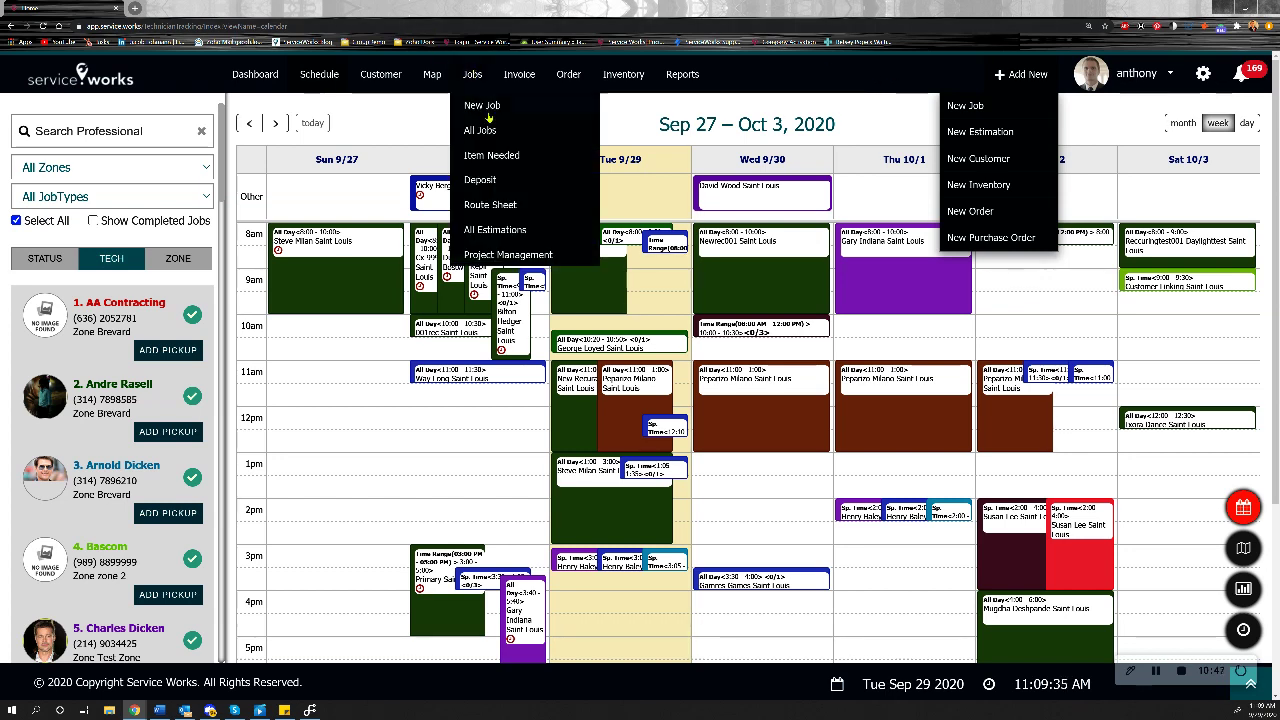
left_click(488, 113)
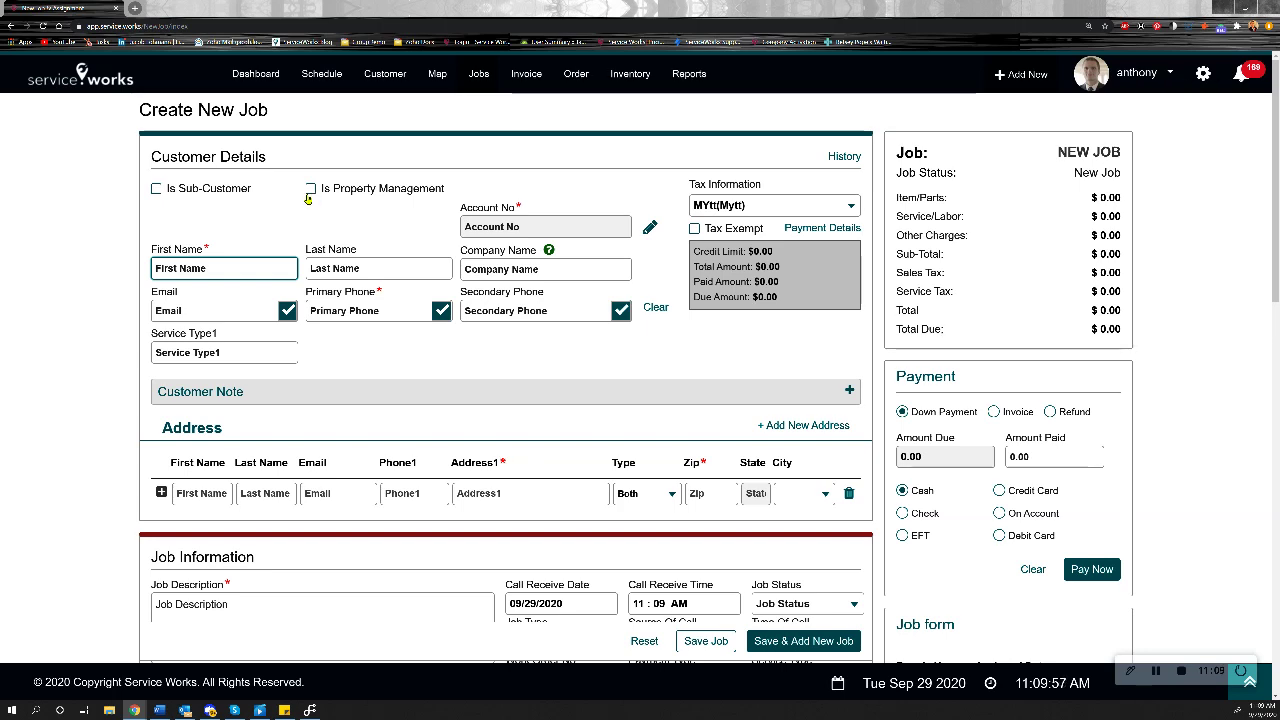
Examine the blank job form's sections, from customer details and job information through service, product, parts, charges and schedule information.
scroll(435, 229, "down", 1)
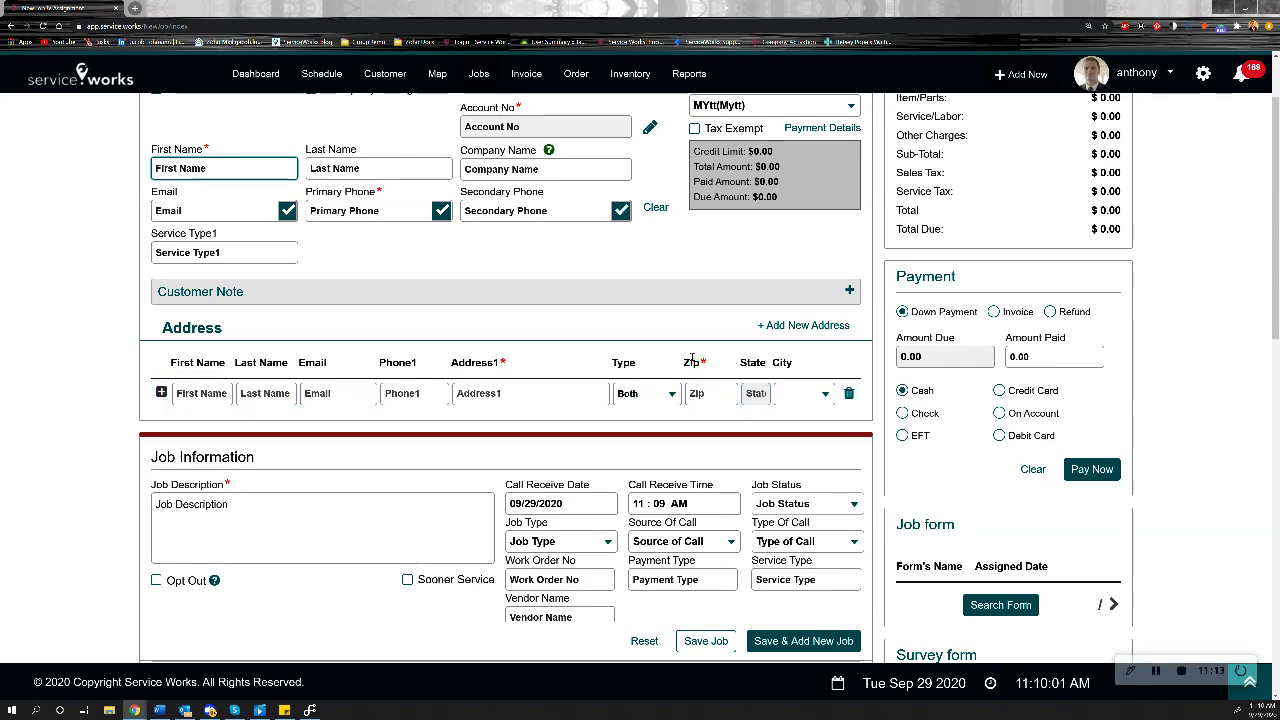
scroll(330, 391, "down", 1)
scroll(330, 391, "down", 3)
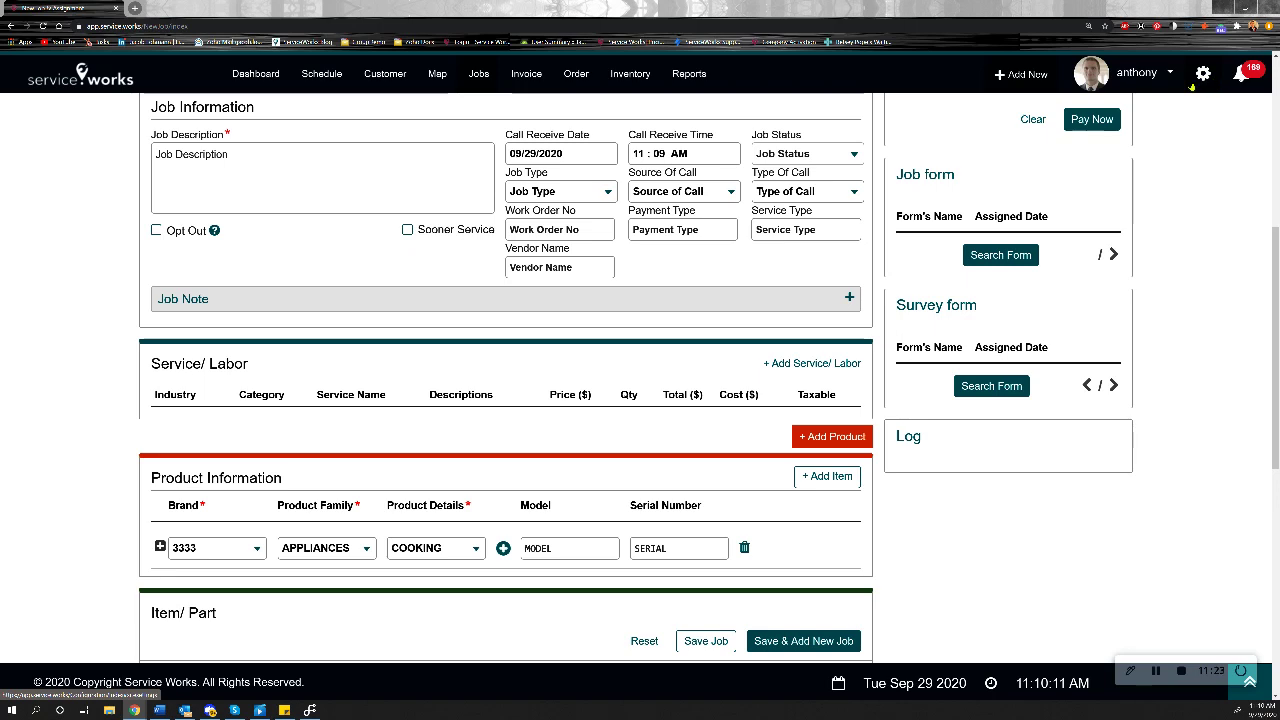
scroll(885, 122, "up", 1)
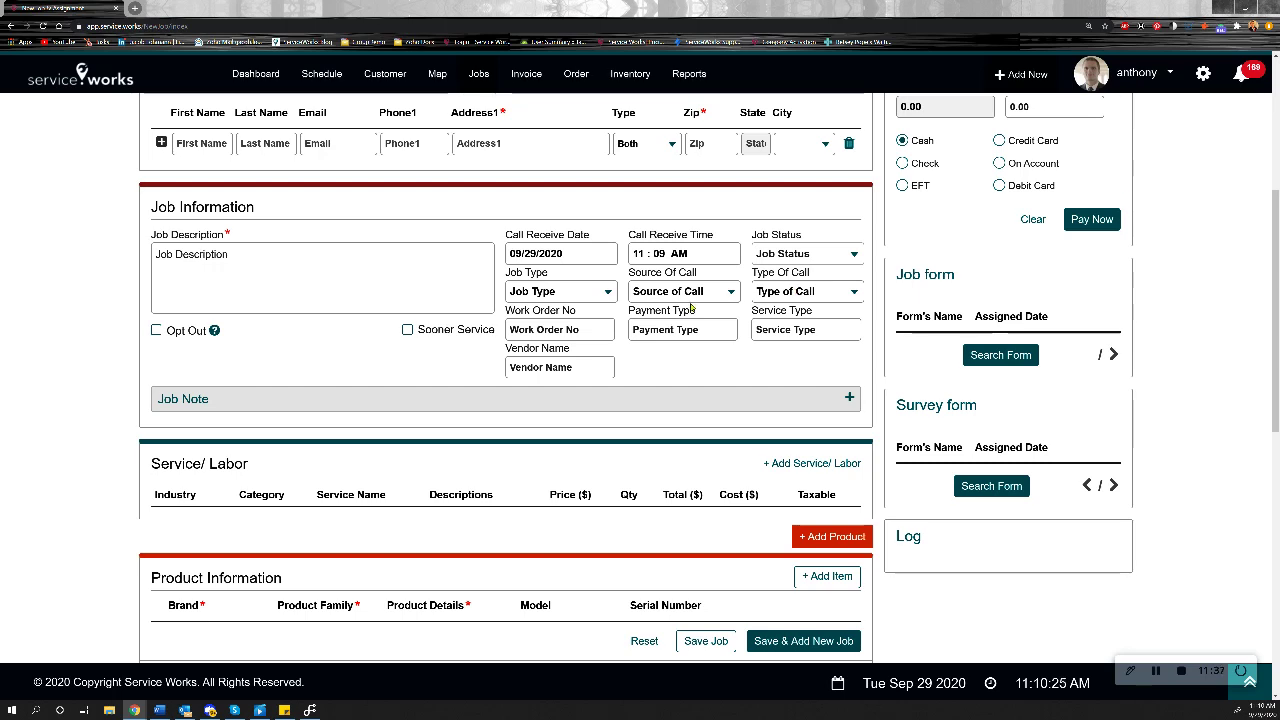
scroll(644, 302, "down", 4)
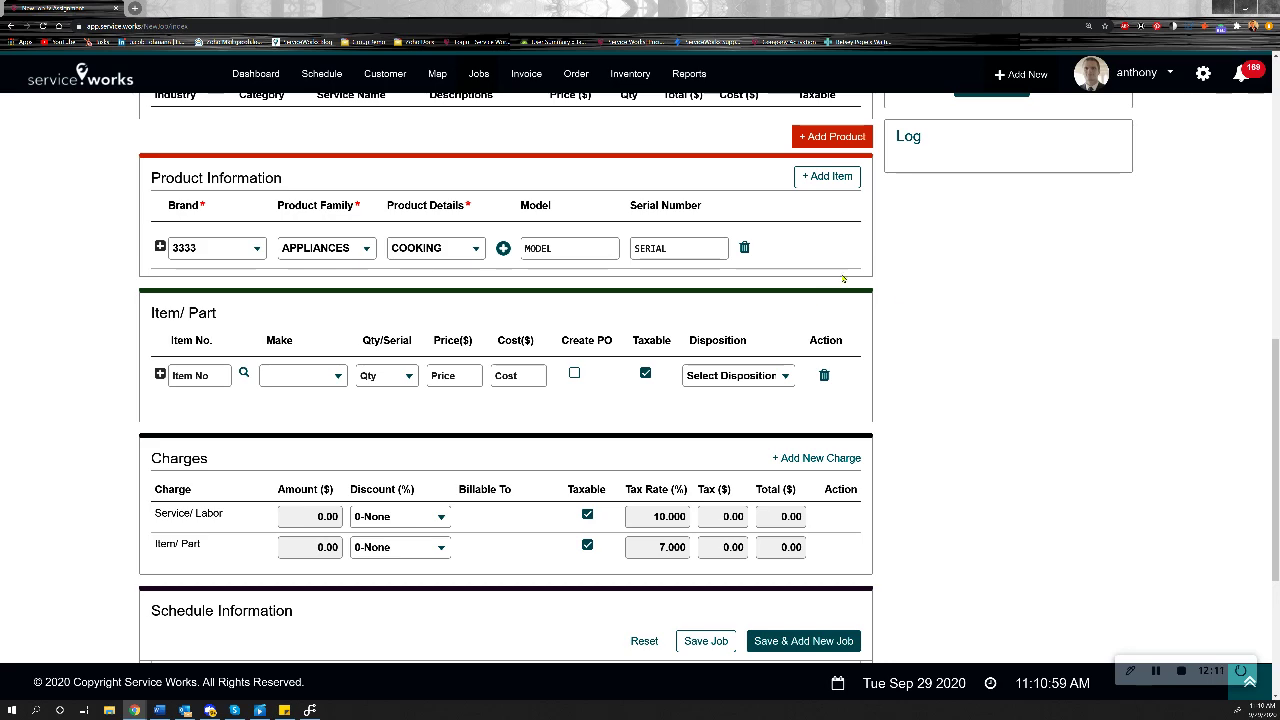
scroll(910, 294, "down", 1)
scroll(910, 294, "down", 1)
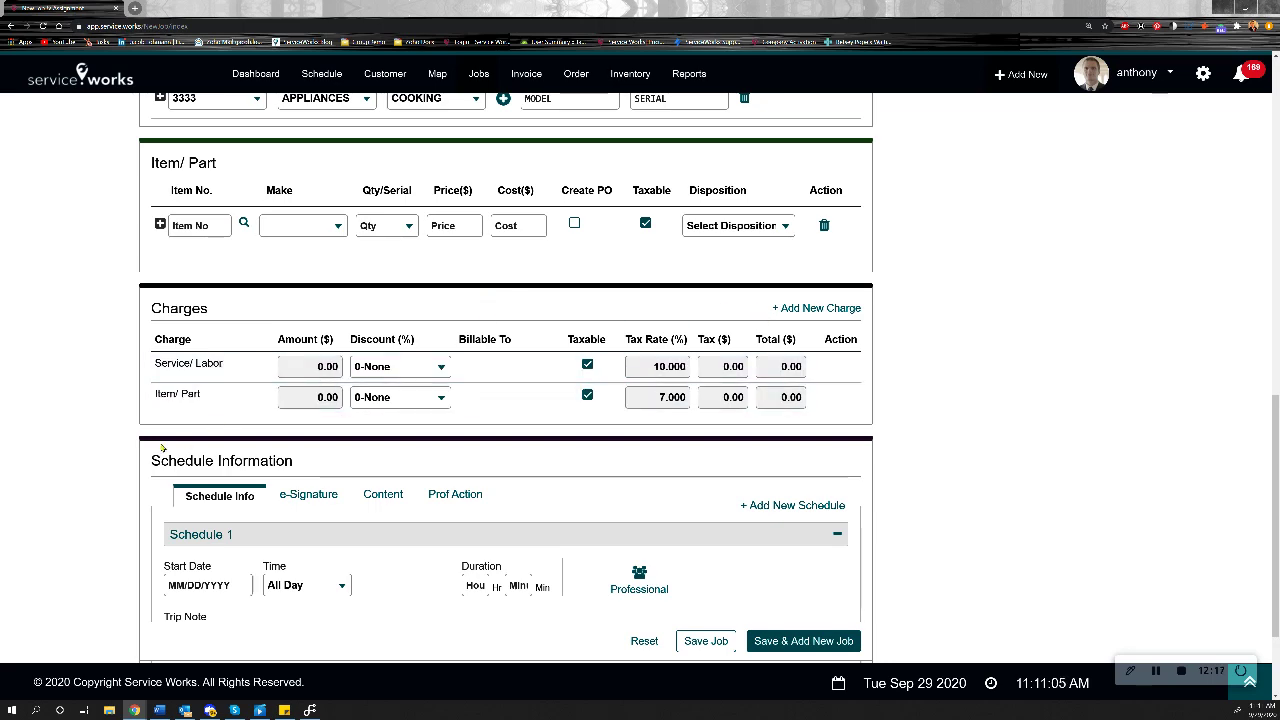
scroll(106, 448, "down", 1)
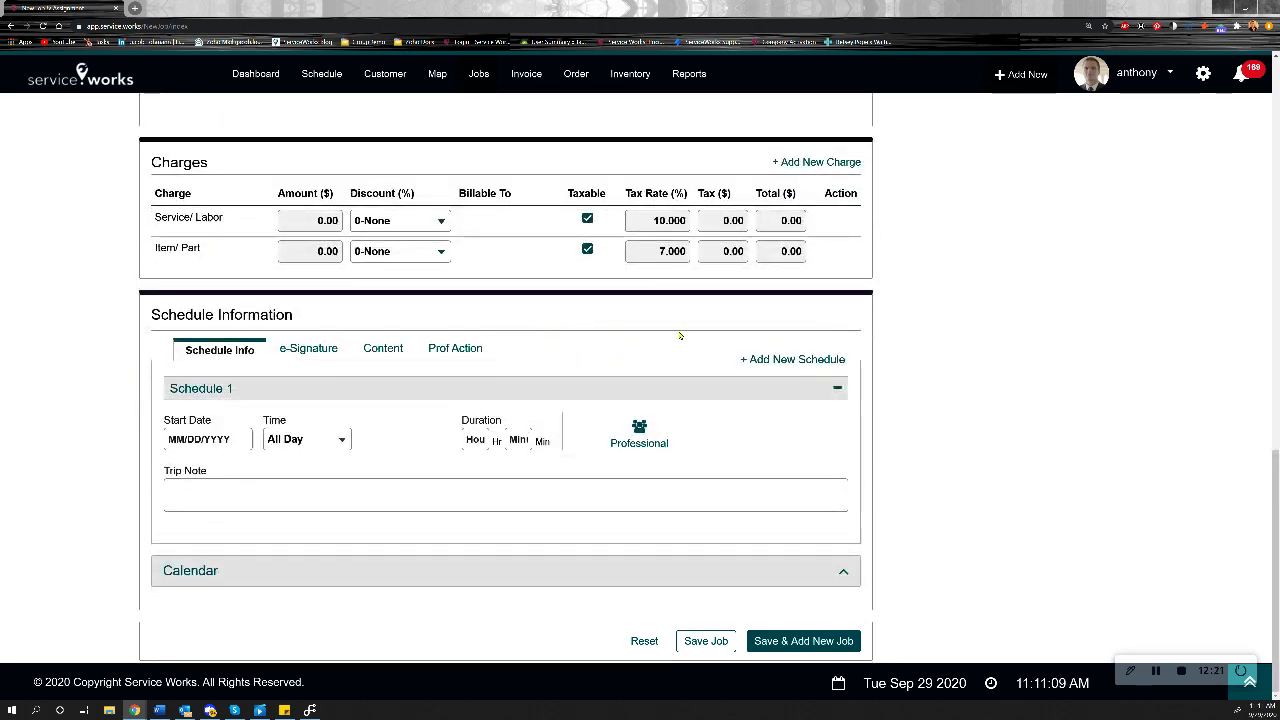
scroll(679, 336, "up", 9)
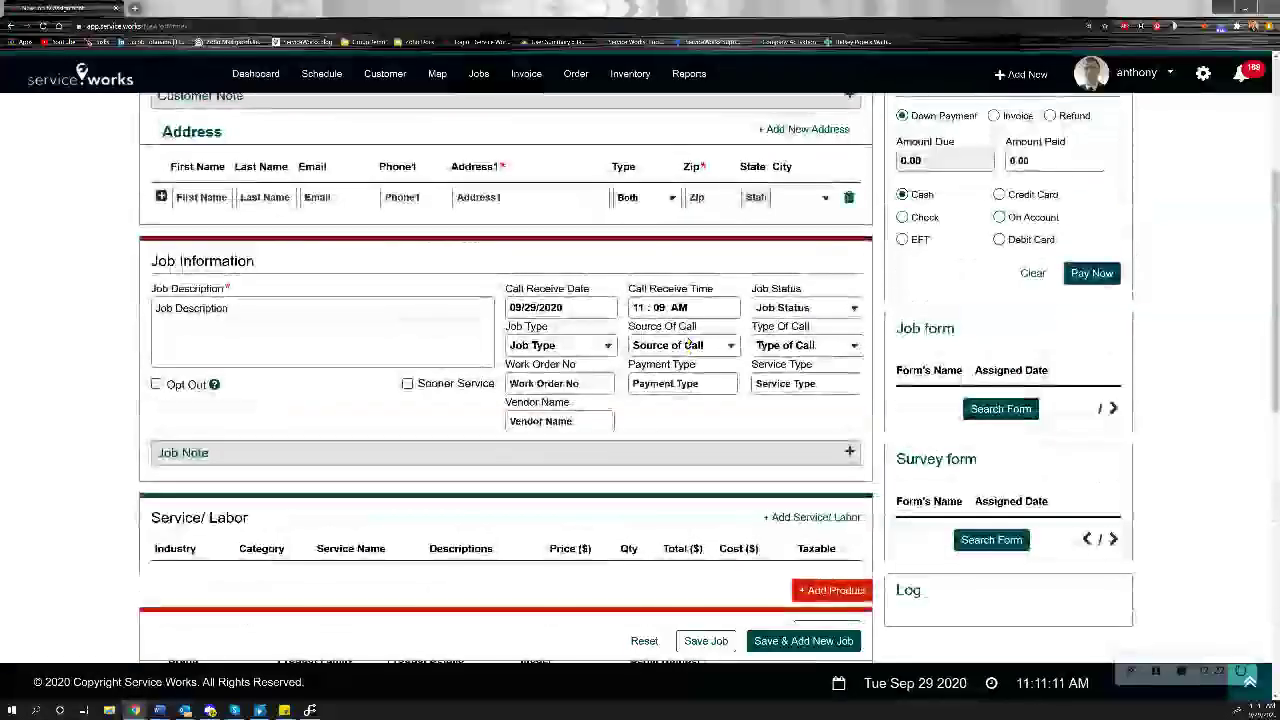
scroll(688, 340, "up", 3)
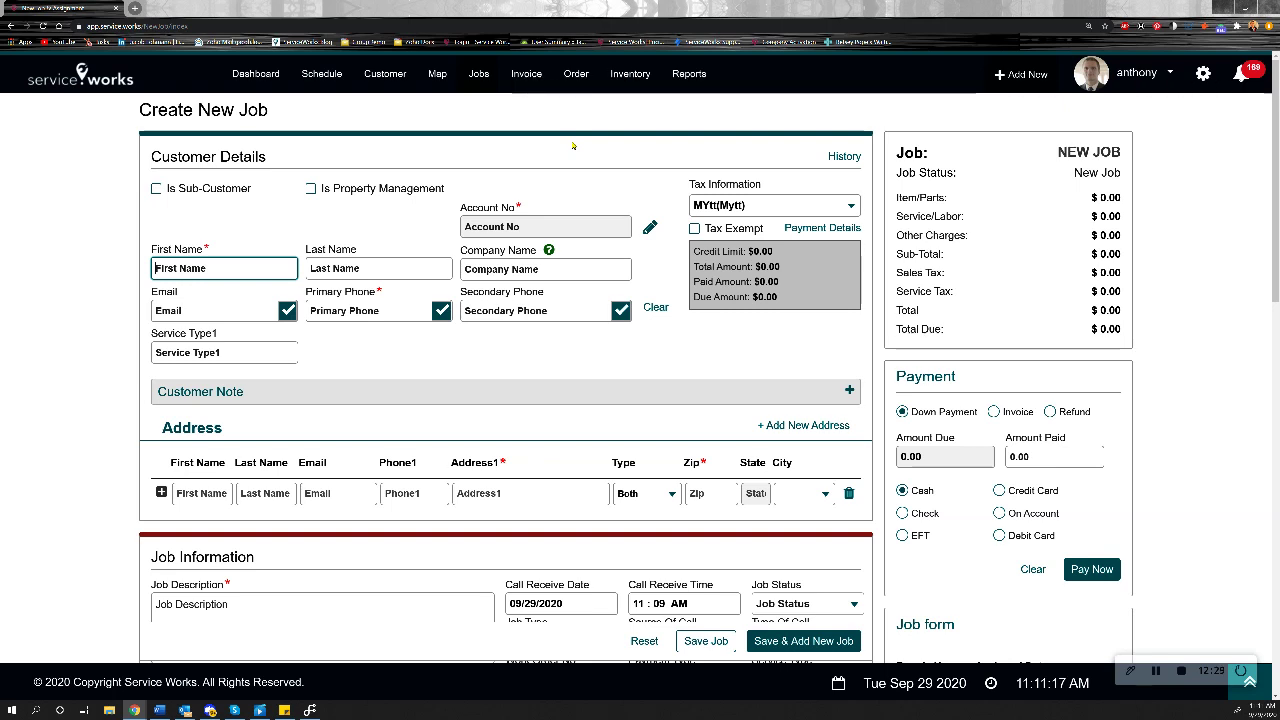
Look up an existing customer by partial first name and fill the job's customer details from the third indented sub-customer match.
type("Will")
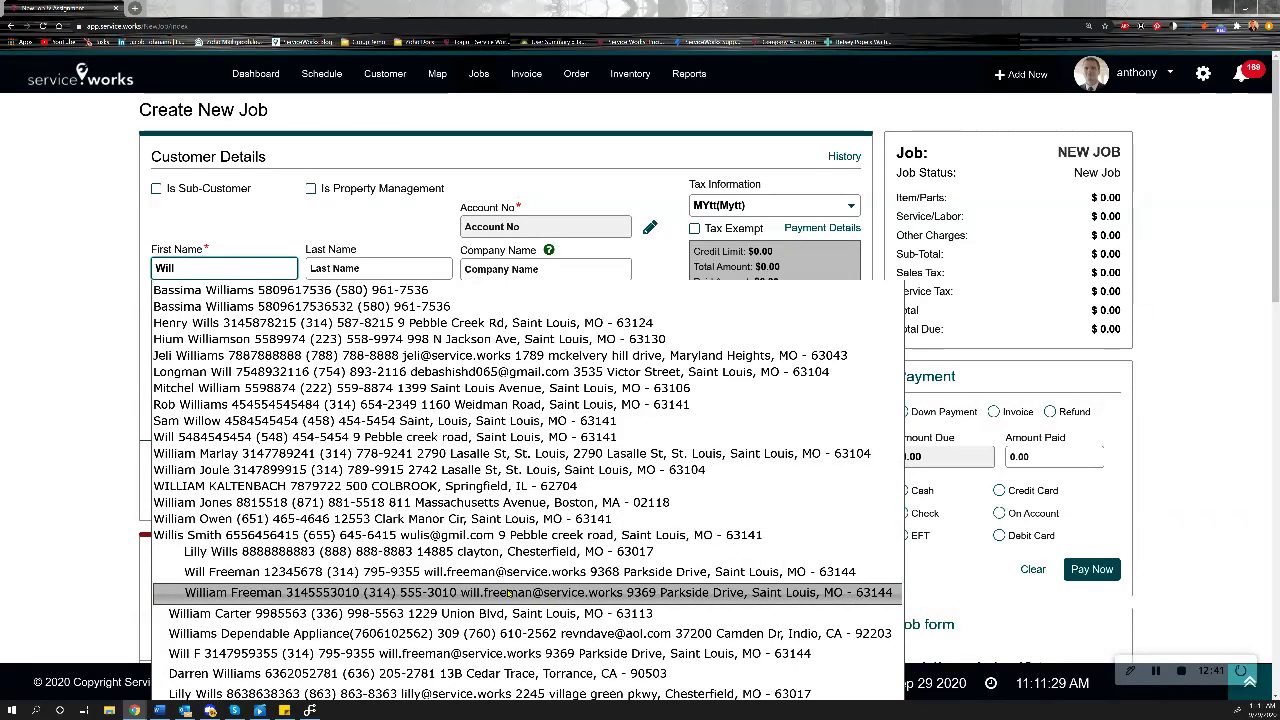
left_click(510, 594)
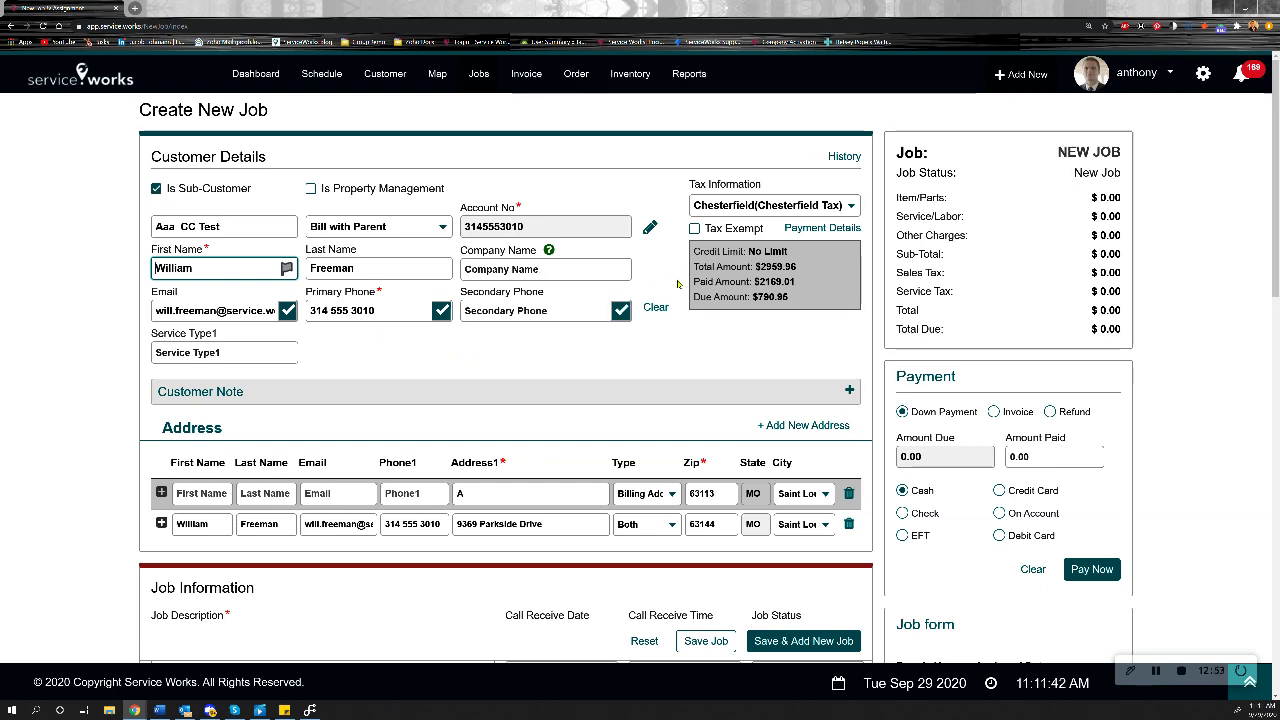
Expand and collapse the customer note, and review the selected customer's details and addresses.
scroll(740, 275, "down", 3)
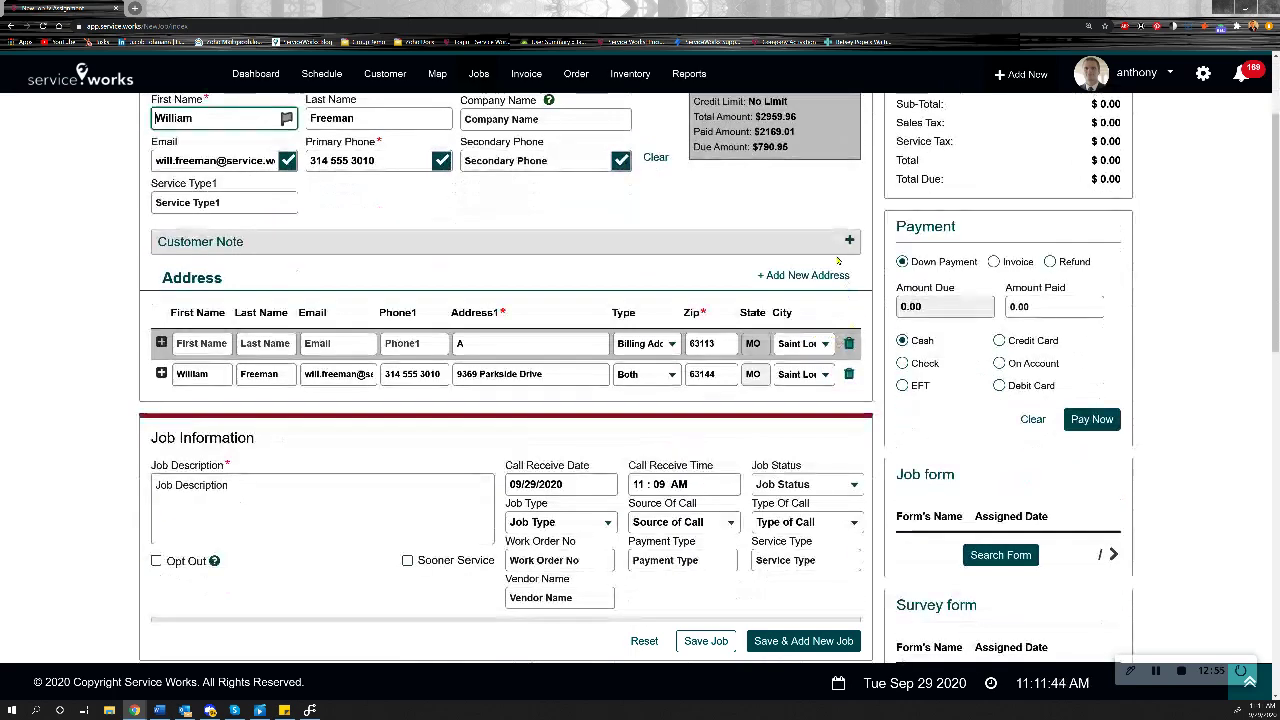
left_click(847, 243)
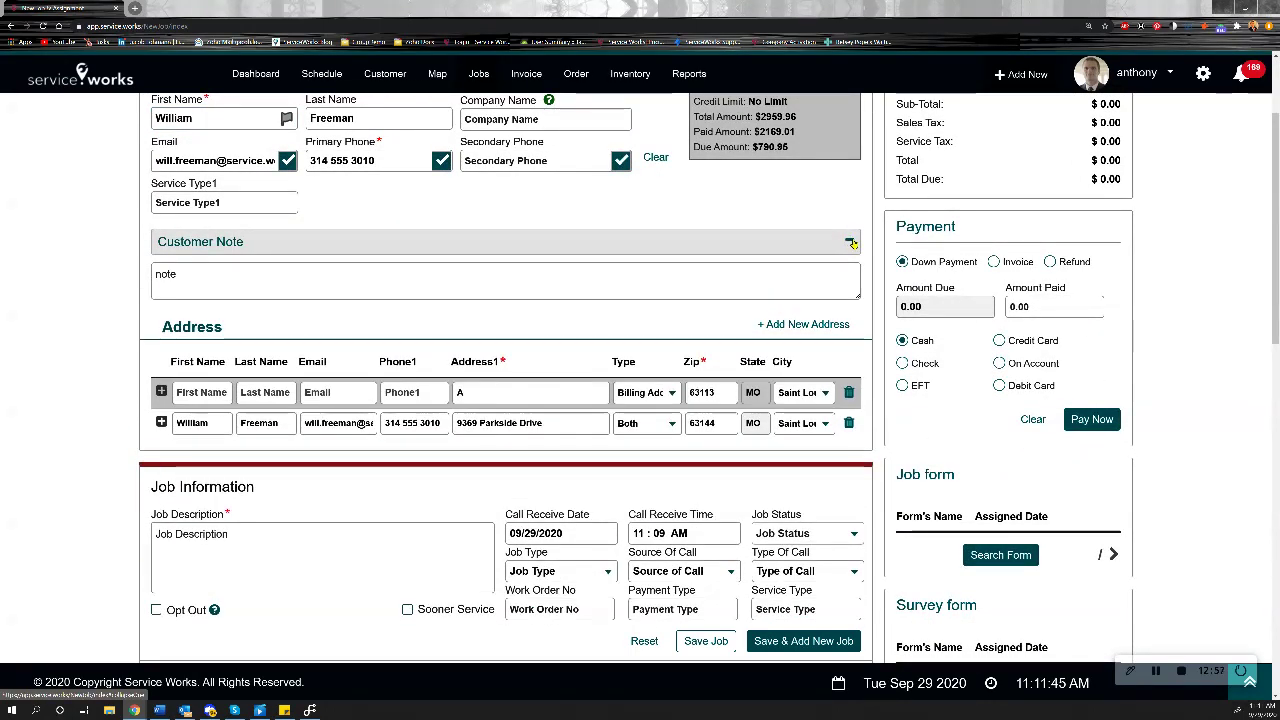
left_click(850, 241)
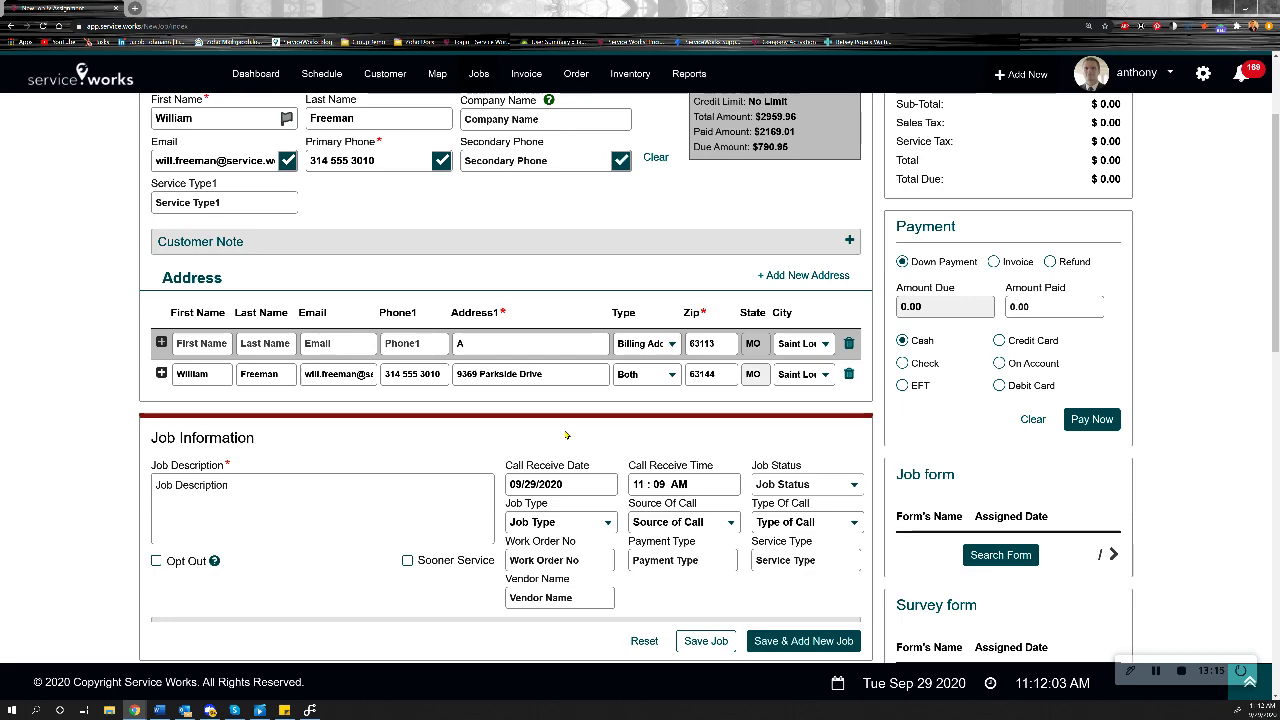
scroll(565, 435, "up", 1)
scroll(565, 435, "up", 2)
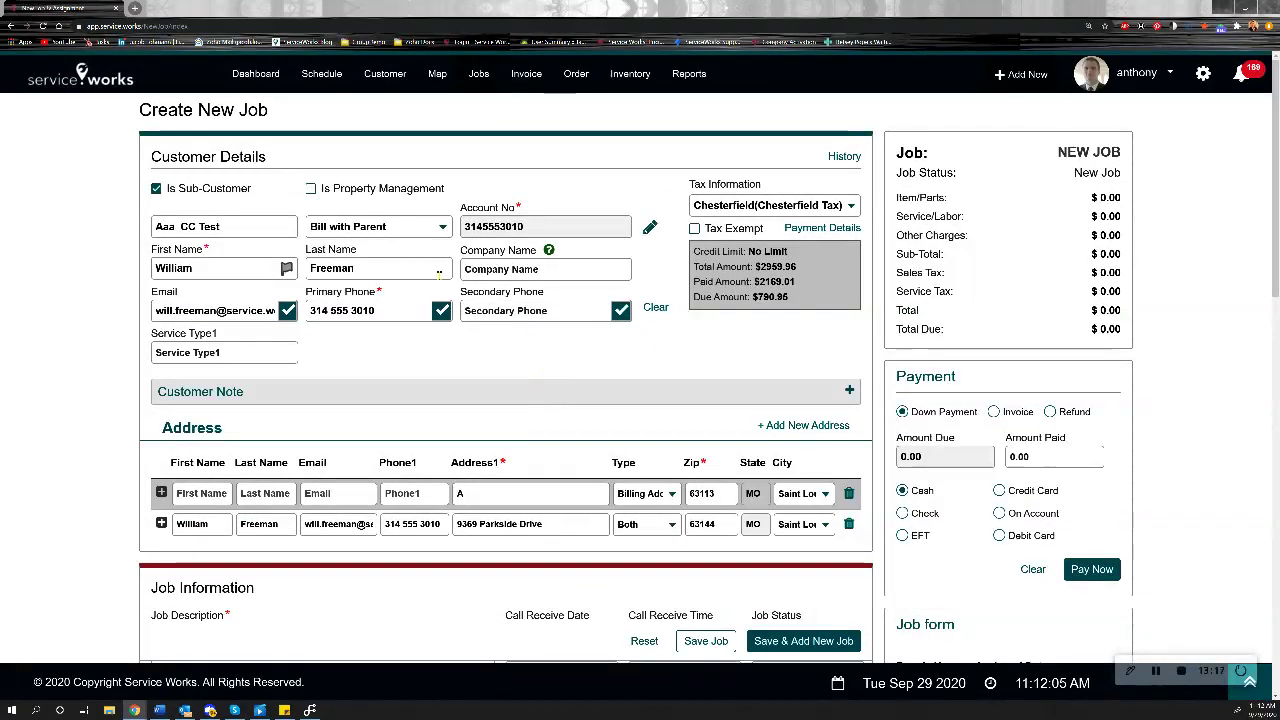
scroll(652, 419, "down", 2)
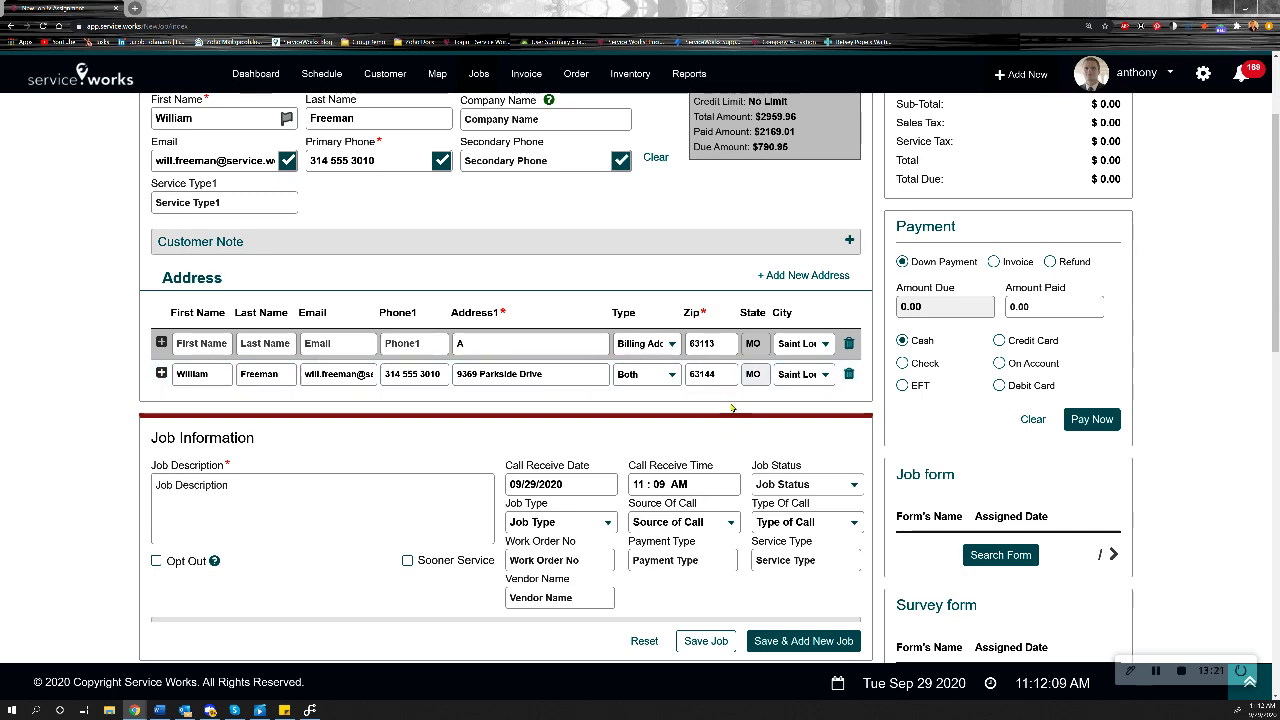
scroll(582, 400, "down", 2)
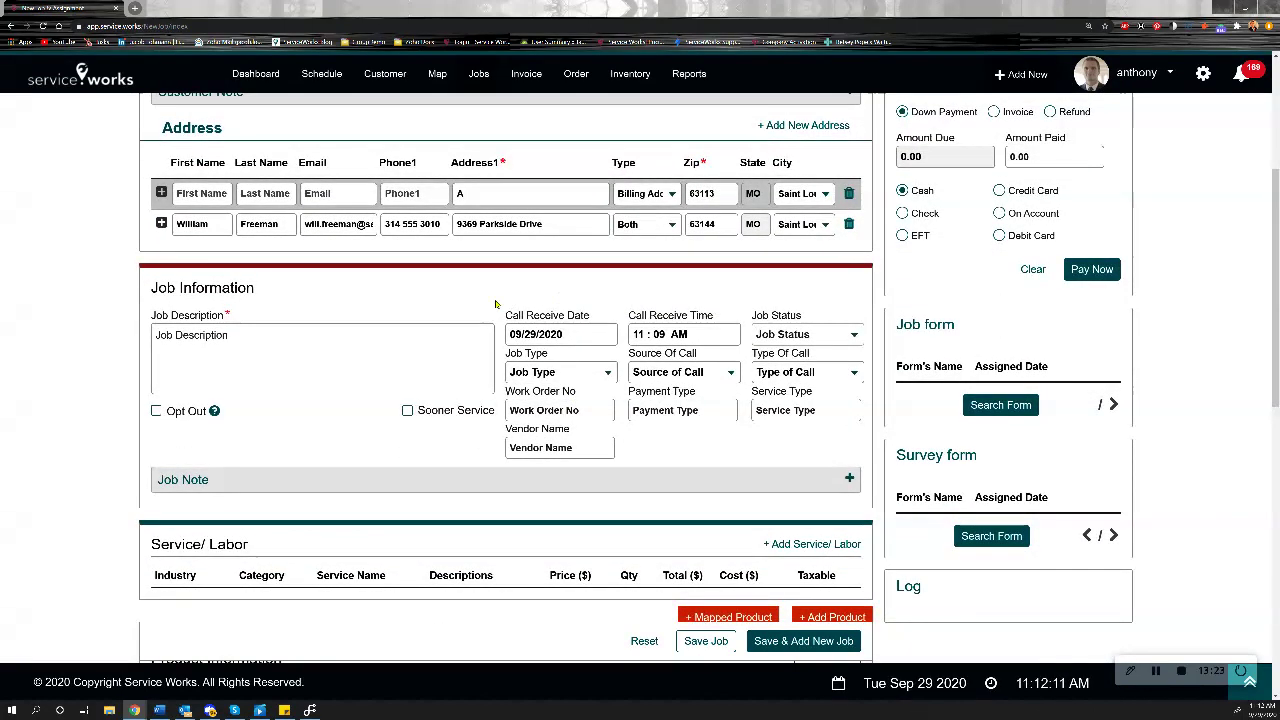
Enter "service test" as the job description.
left_click(309, 340)
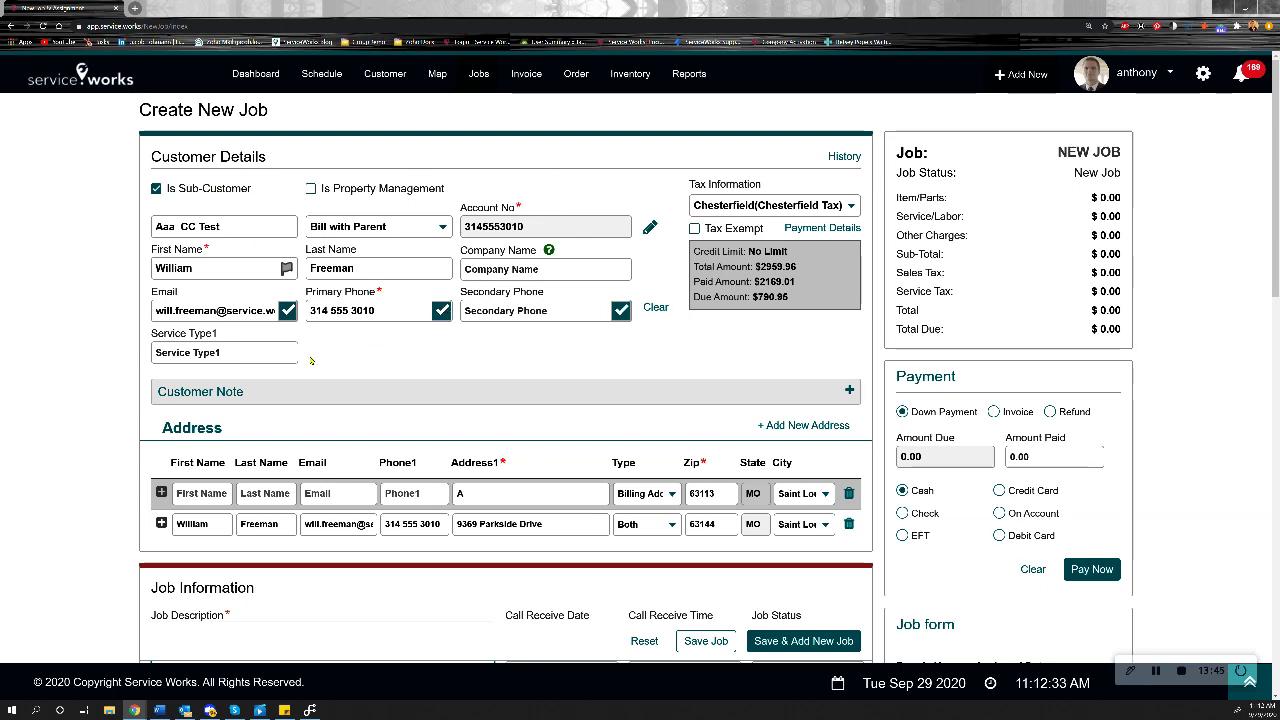
scroll(563, 341, "down", 3)
left_click(309, 508)
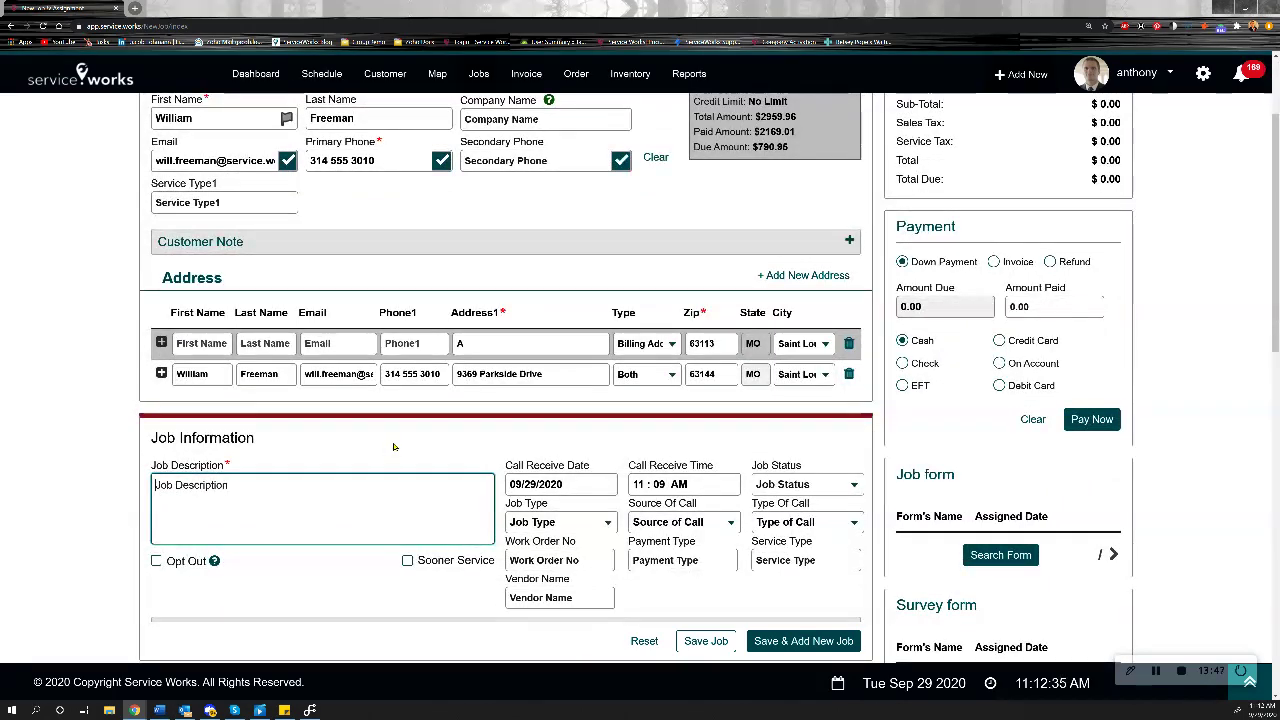
scroll(600, 440, "down", 3)
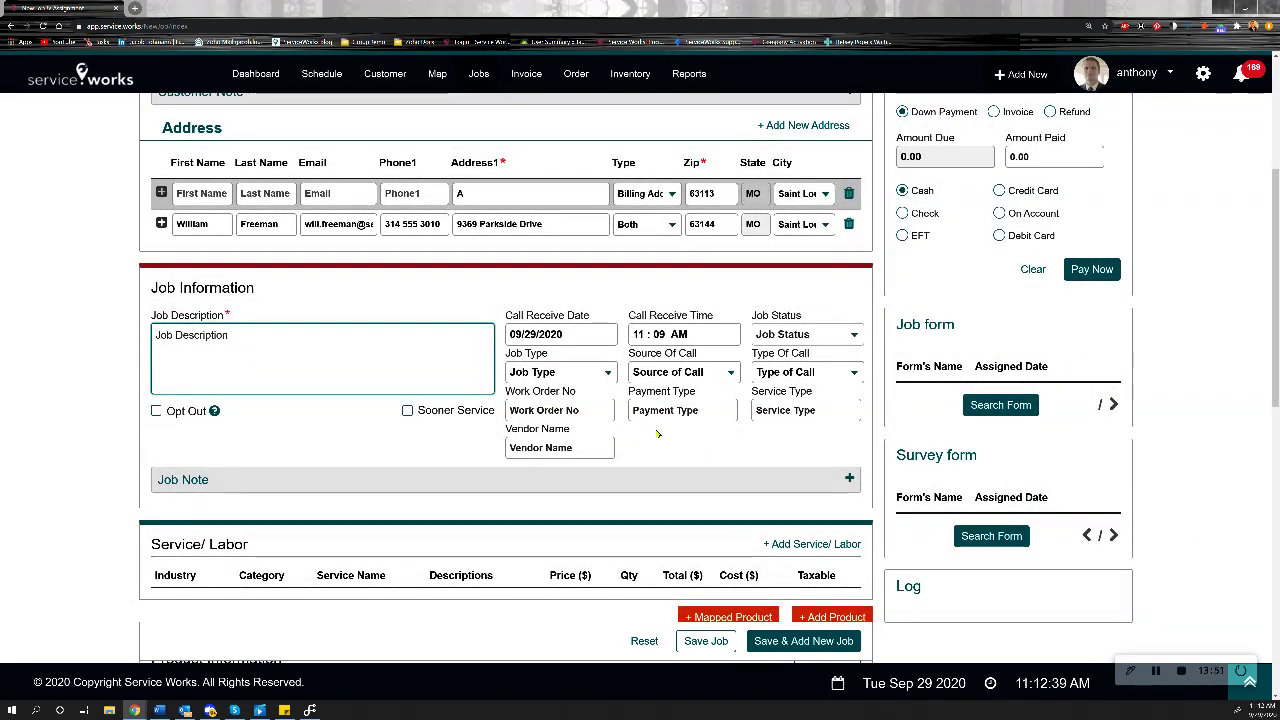
scroll(654, 148, "up", 6)
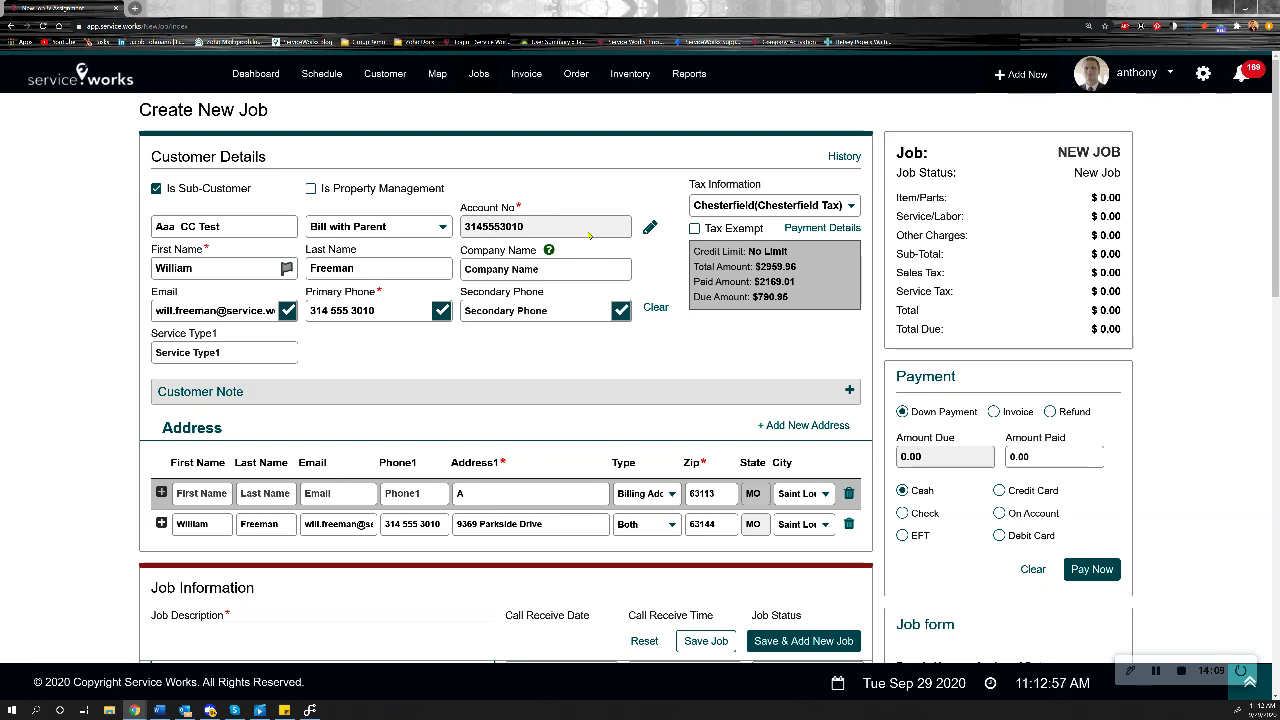
scroll(598, 224, "down", 1)
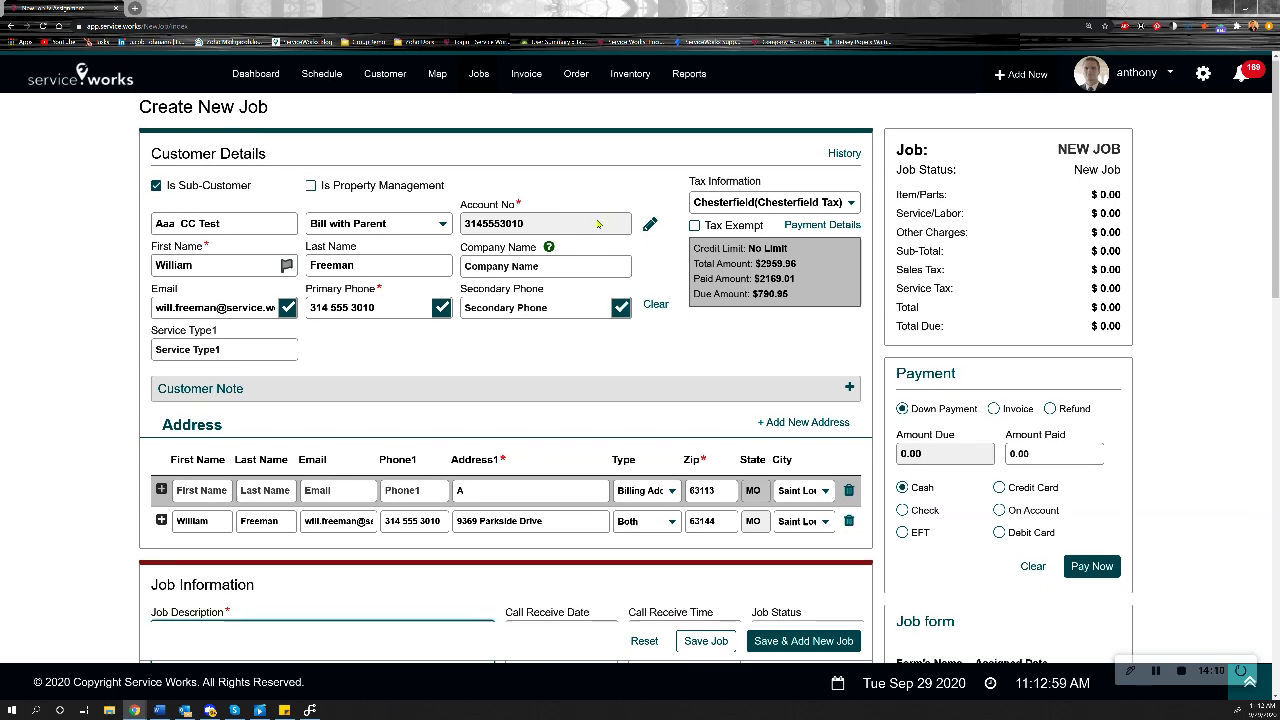
scroll(598, 224, "down", 2)
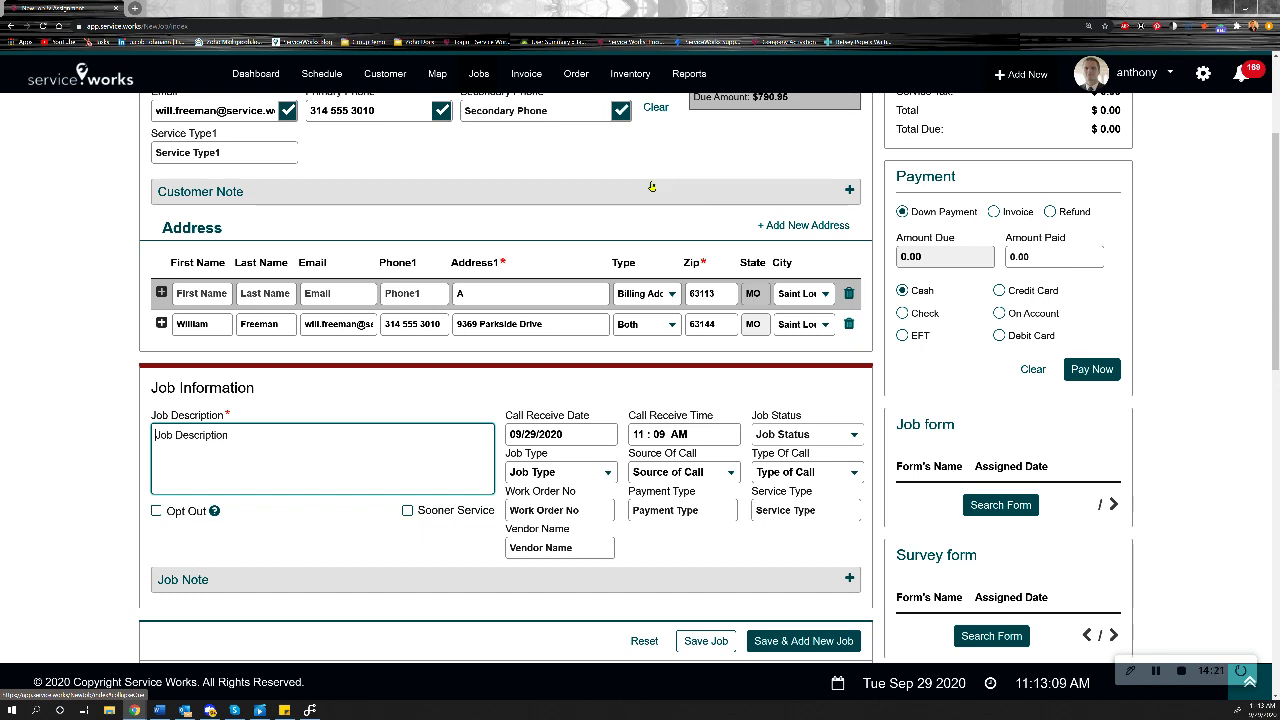
type("service")
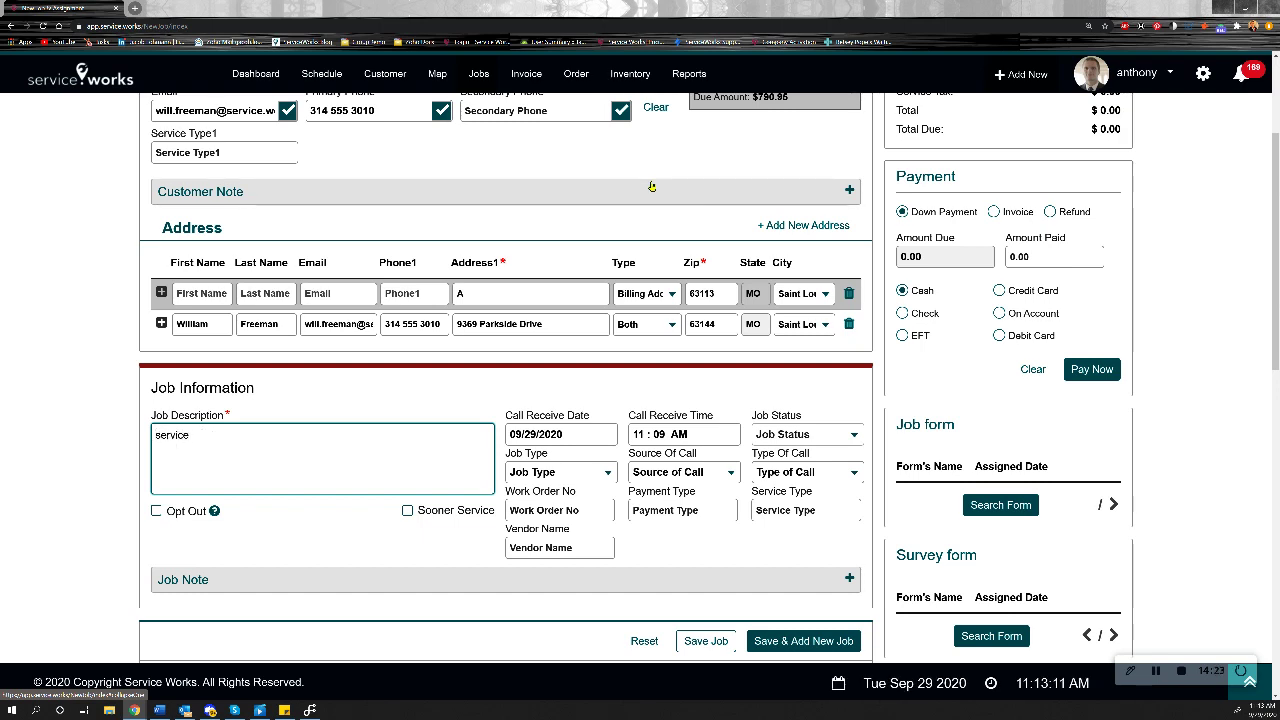
type(" test")
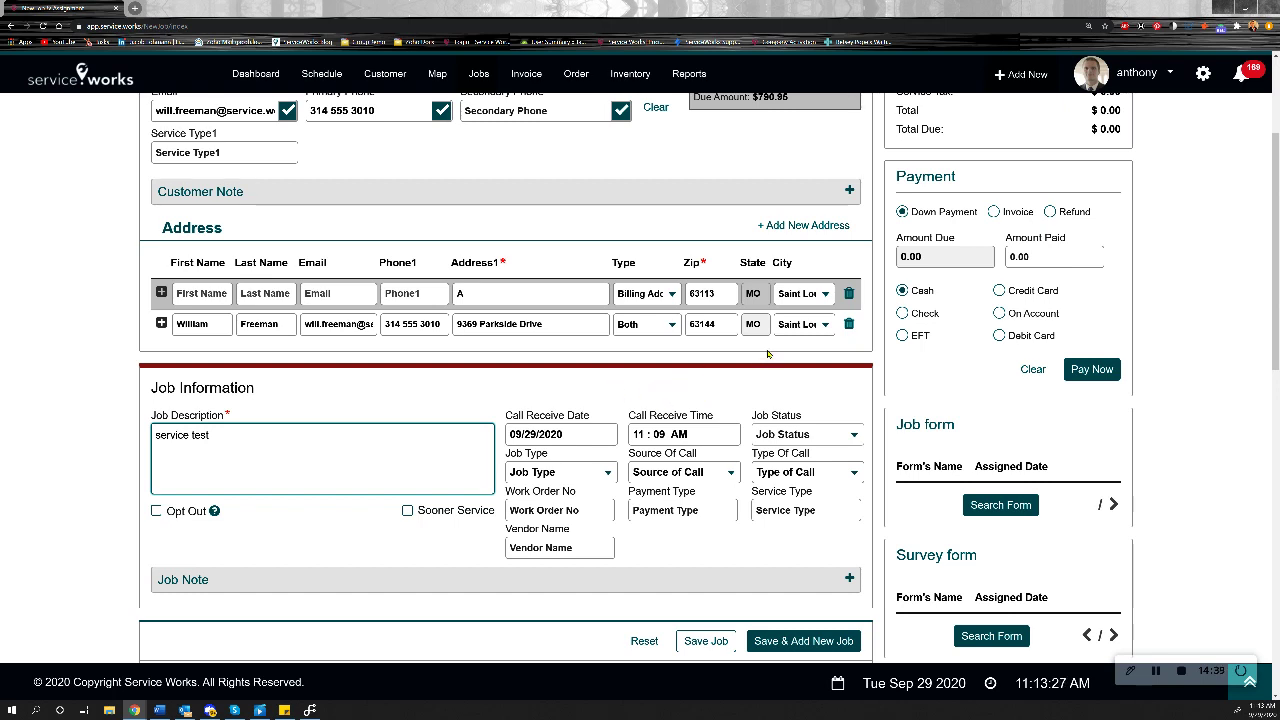
Set the job type to Inspection.
left_click(608, 472)
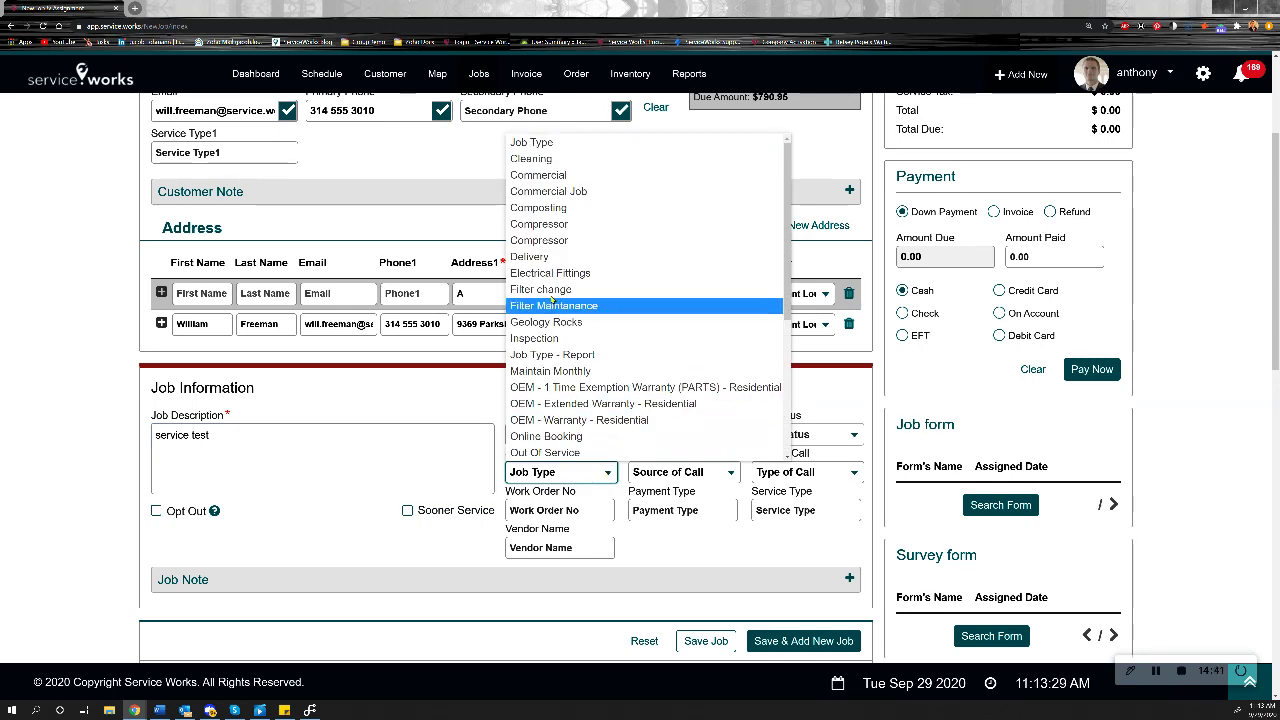
left_click(600, 338)
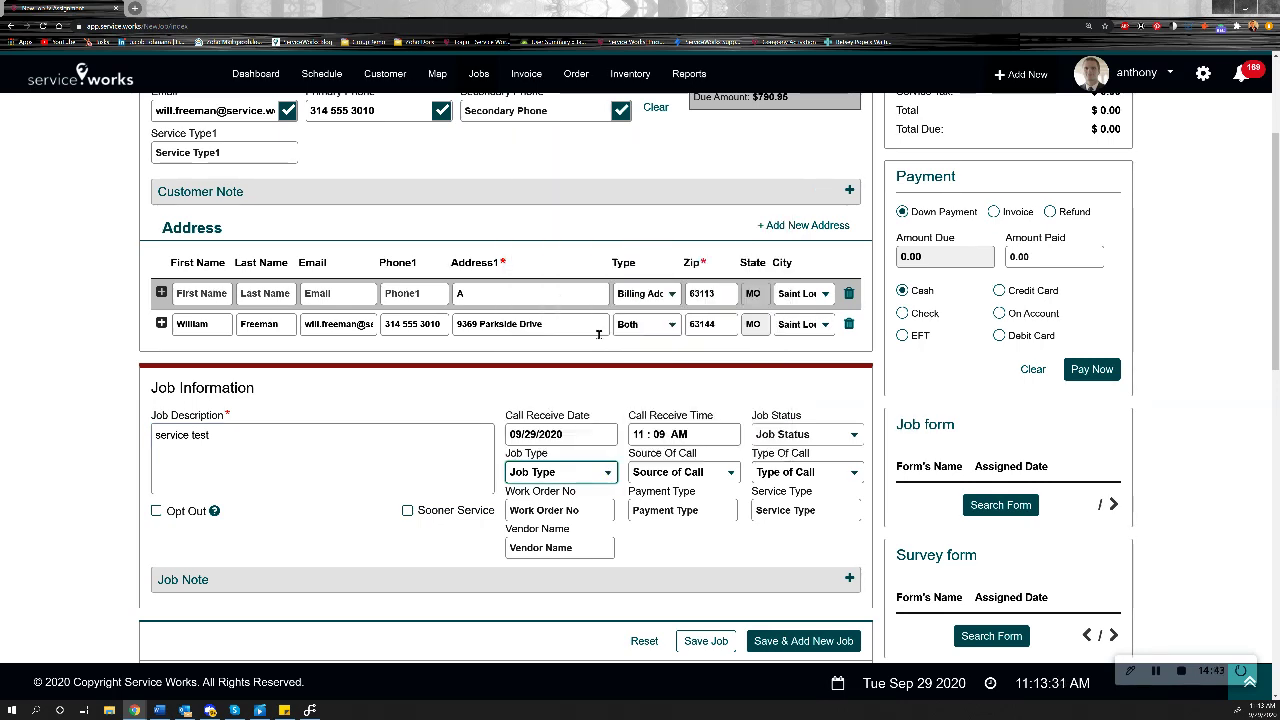
Assign the "Testing Prep job form" to the job as its job form.
scroll(664, 342, "down", 1)
scroll(664, 342, "down", 2)
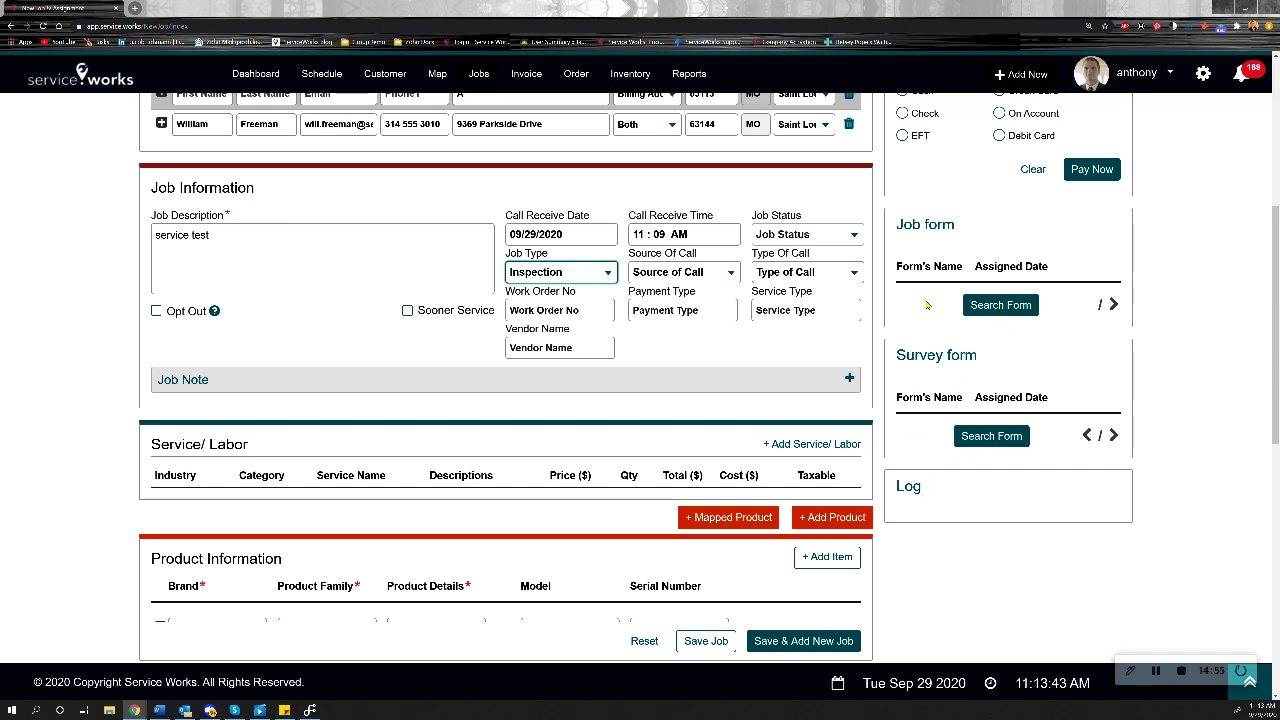
left_click(996, 311)
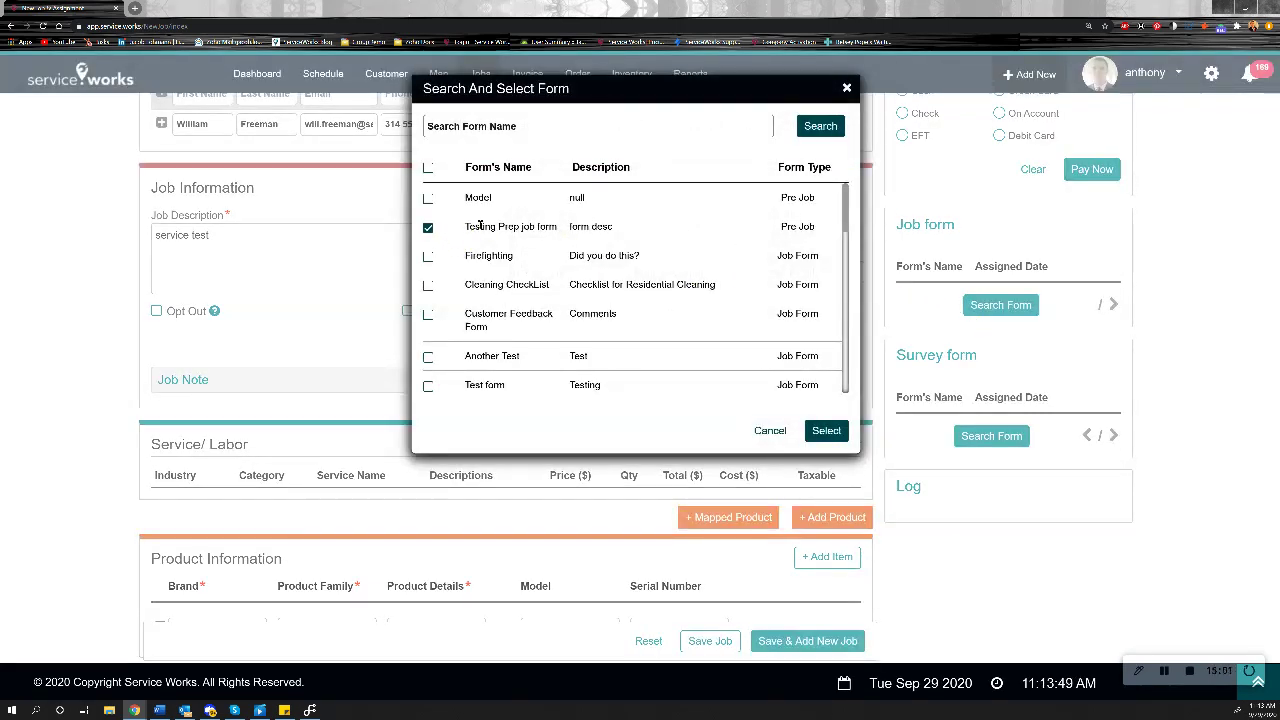
left_click(827, 432)
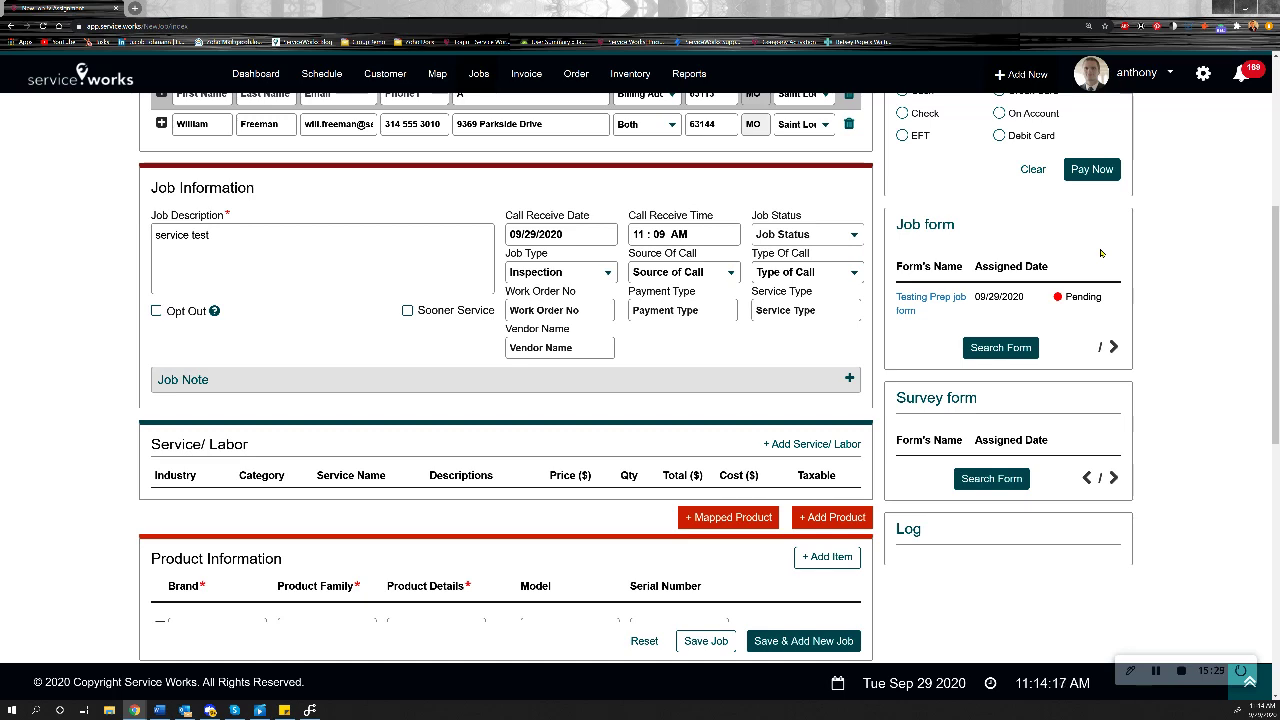
Assign the "Customer Survey" form to the job as its survey form.
left_click(997, 482)
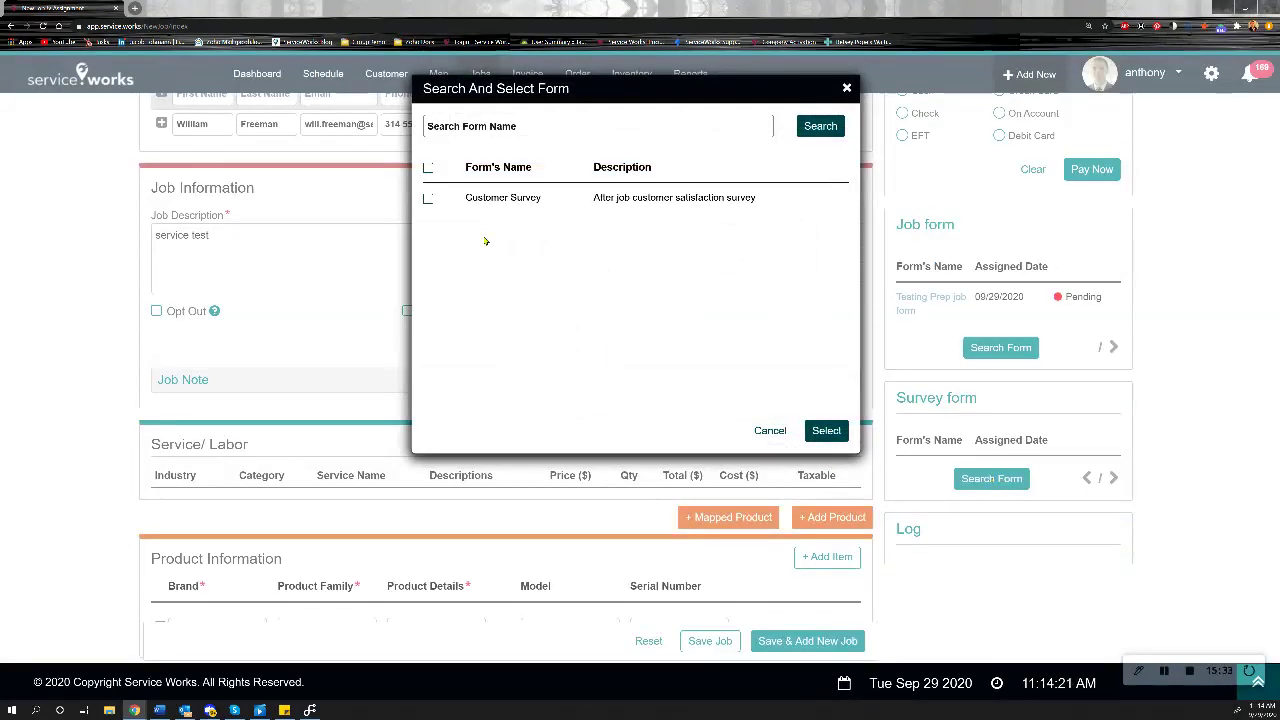
left_click(428, 199)
left_click(826, 430)
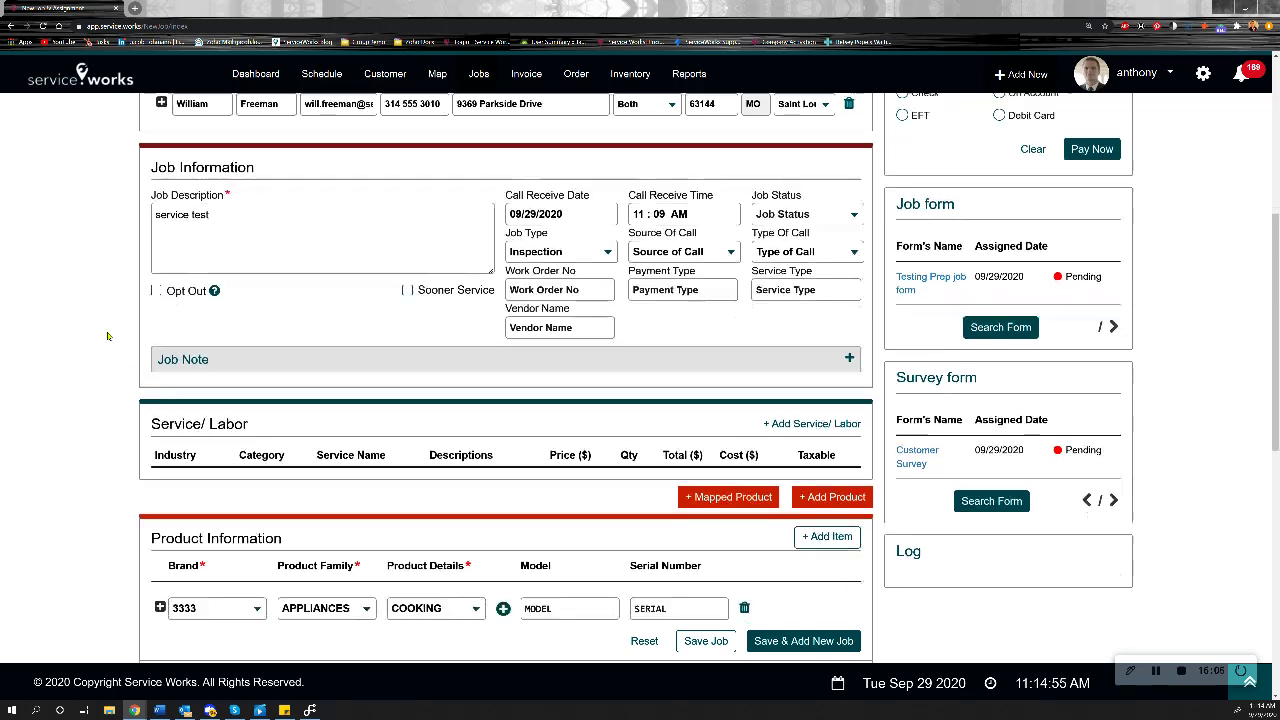
Add a service/labor line with industry Repair and Installation, category Repair and service name Inspection.
scroll(91, 340, "down", 2)
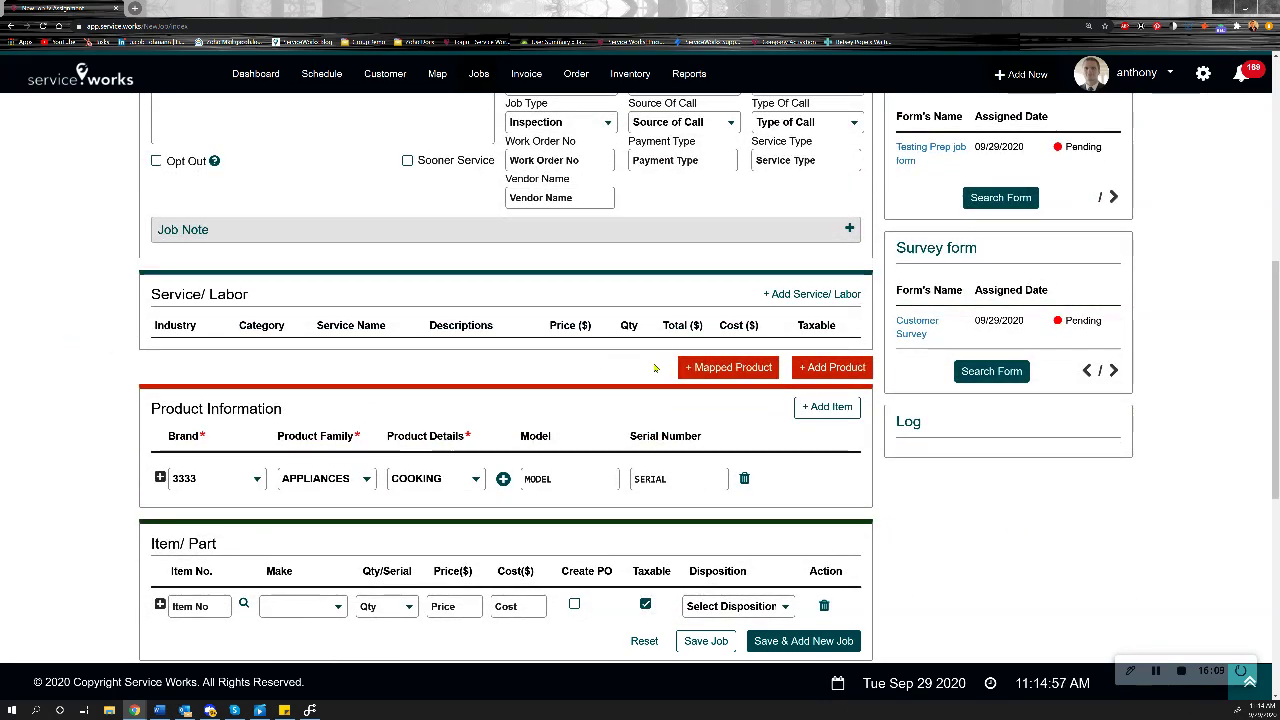
left_click(775, 294)
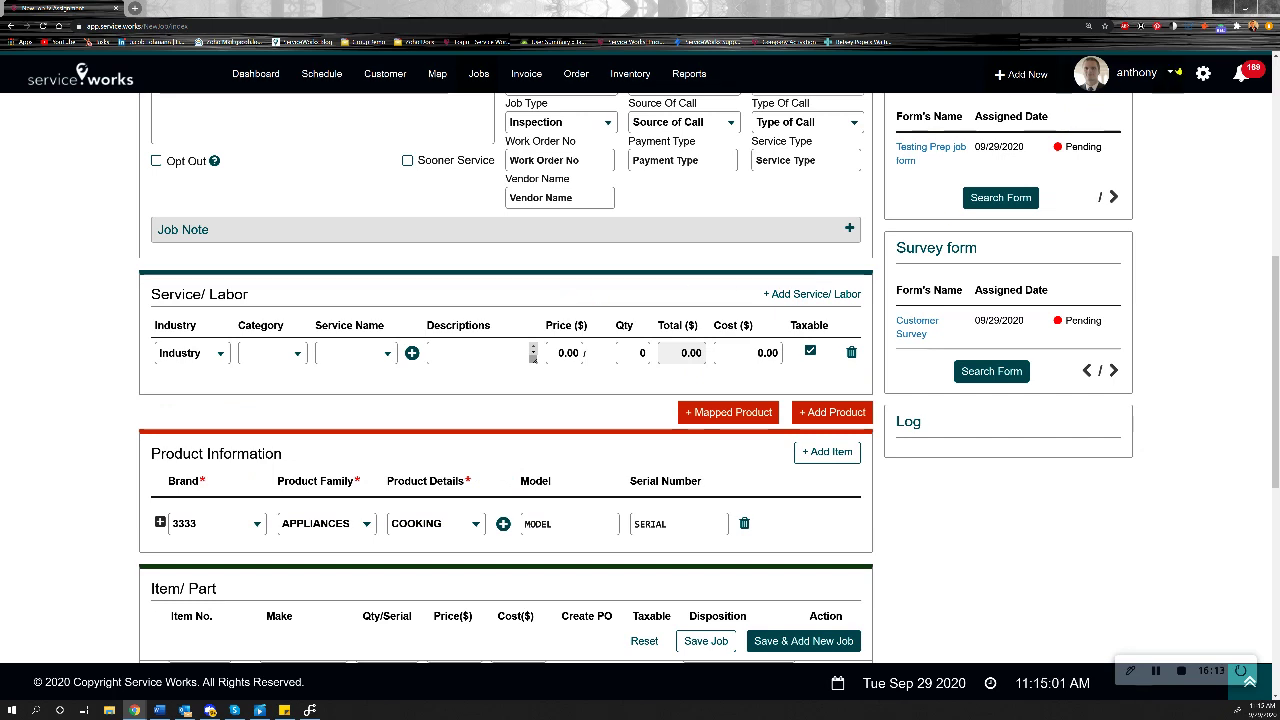
left_click(200, 354)
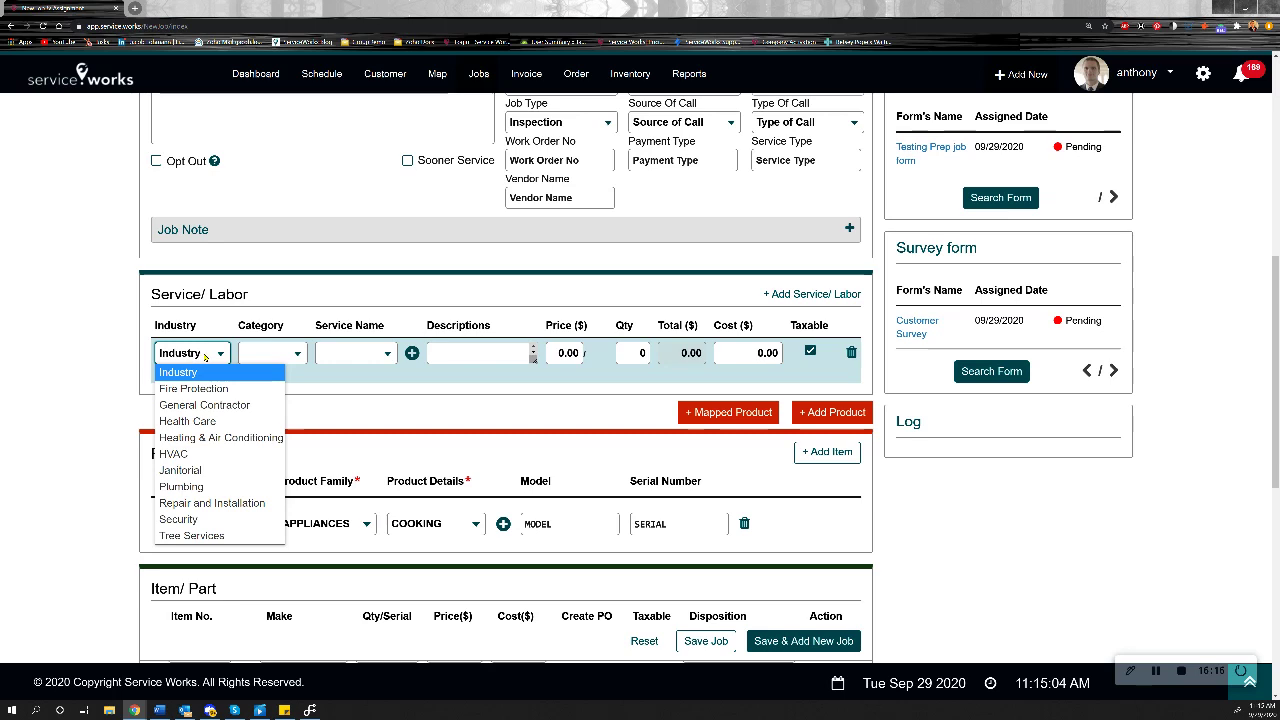
left_click(244, 505)
left_click(291, 354)
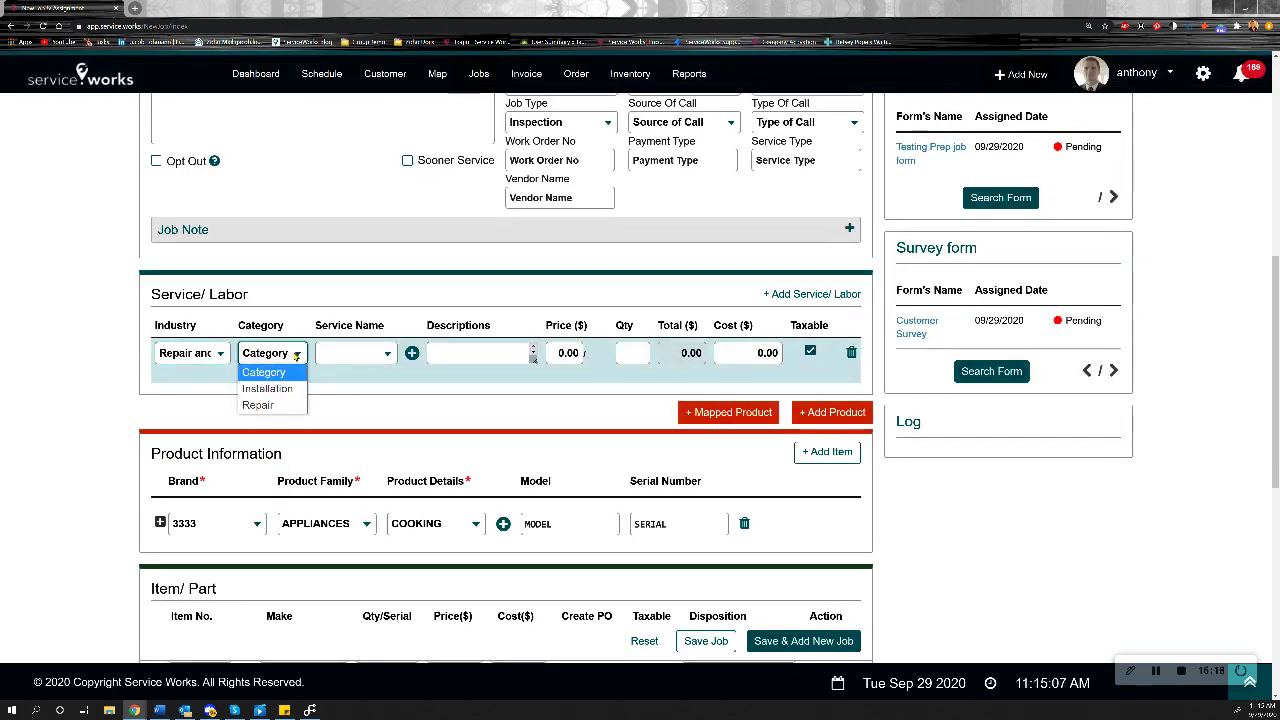
left_click(262, 405)
left_click(361, 360)
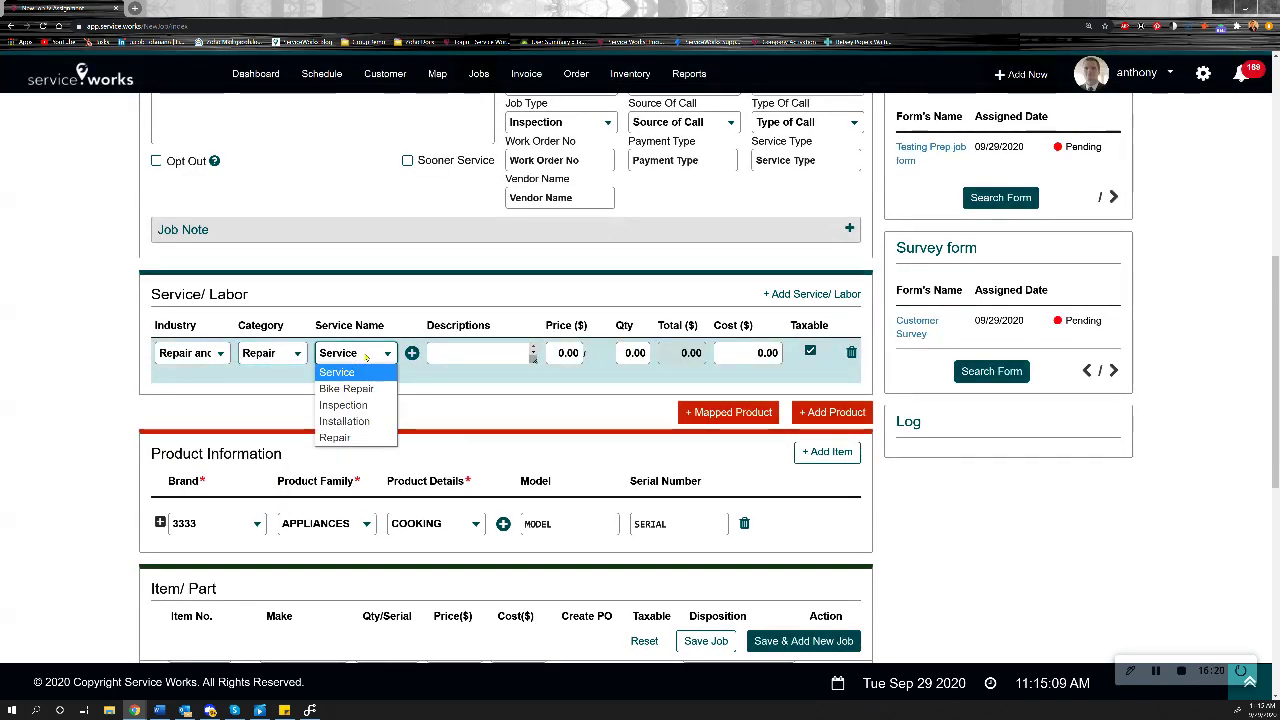
left_click(372, 424)
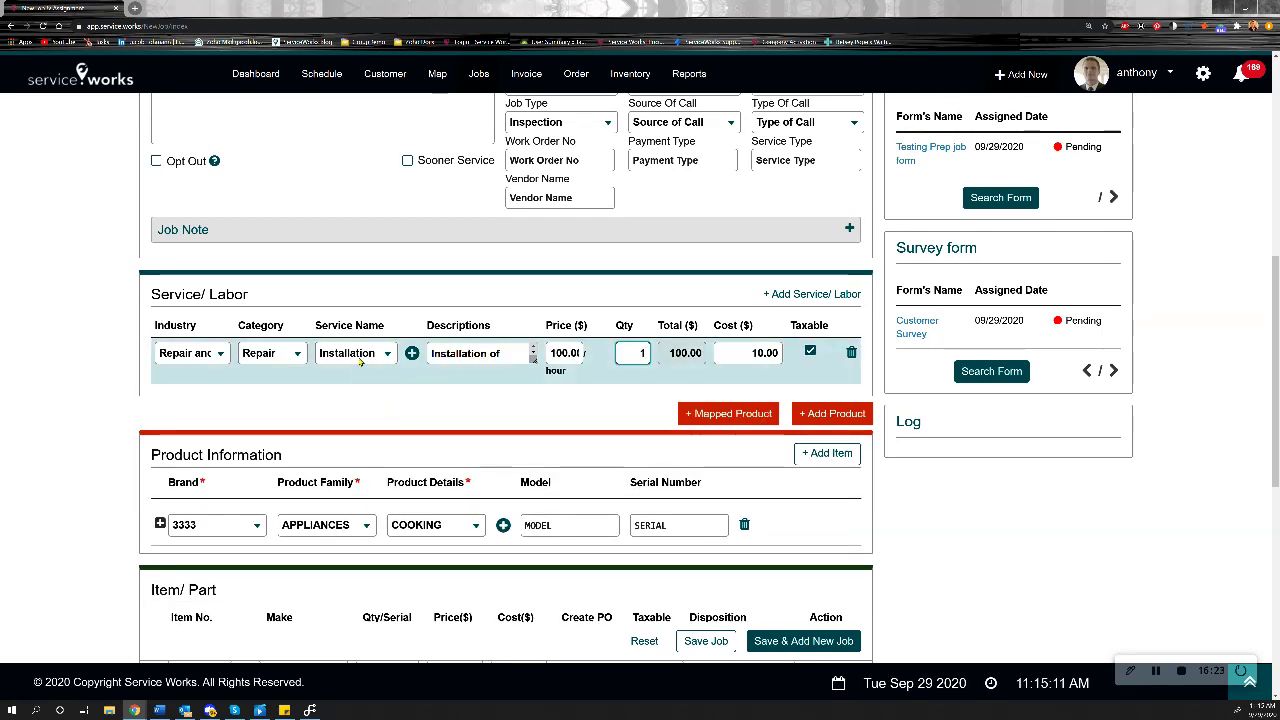
left_click(369, 406)
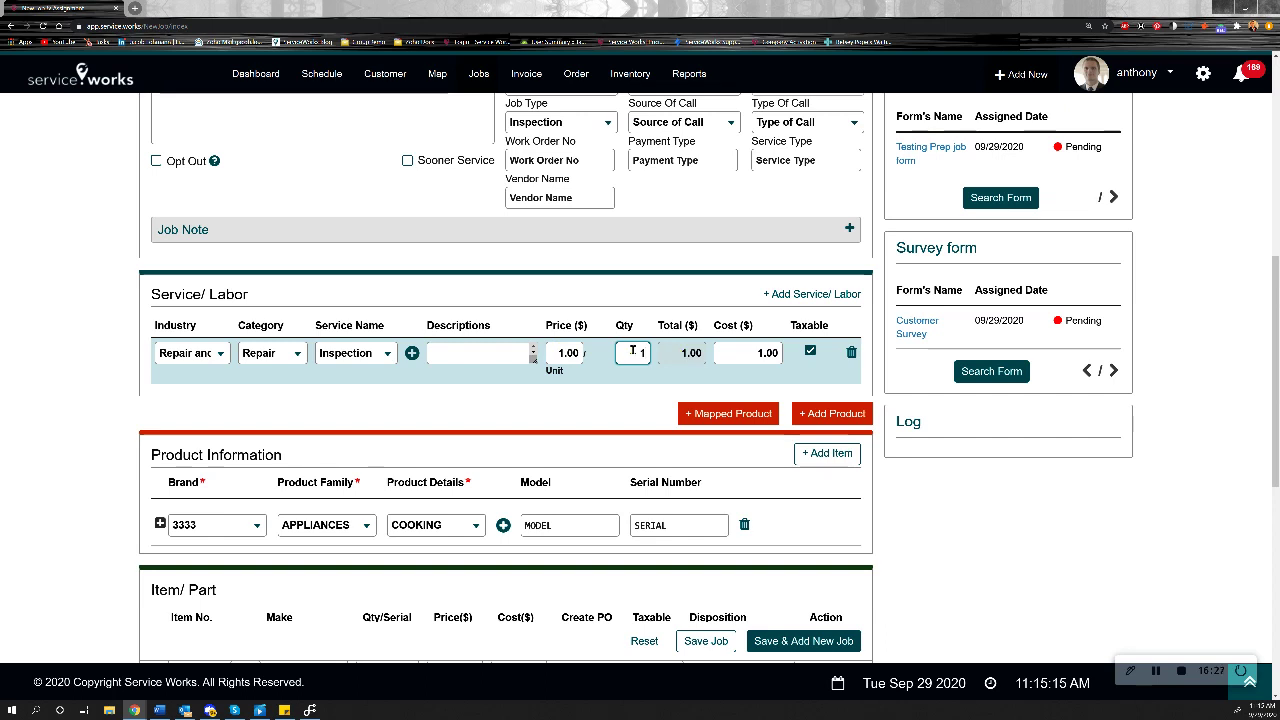
Set the cost of the Inspection service line to 100.
left_click(681, 352)
left_click_drag(763, 353, 782, 354)
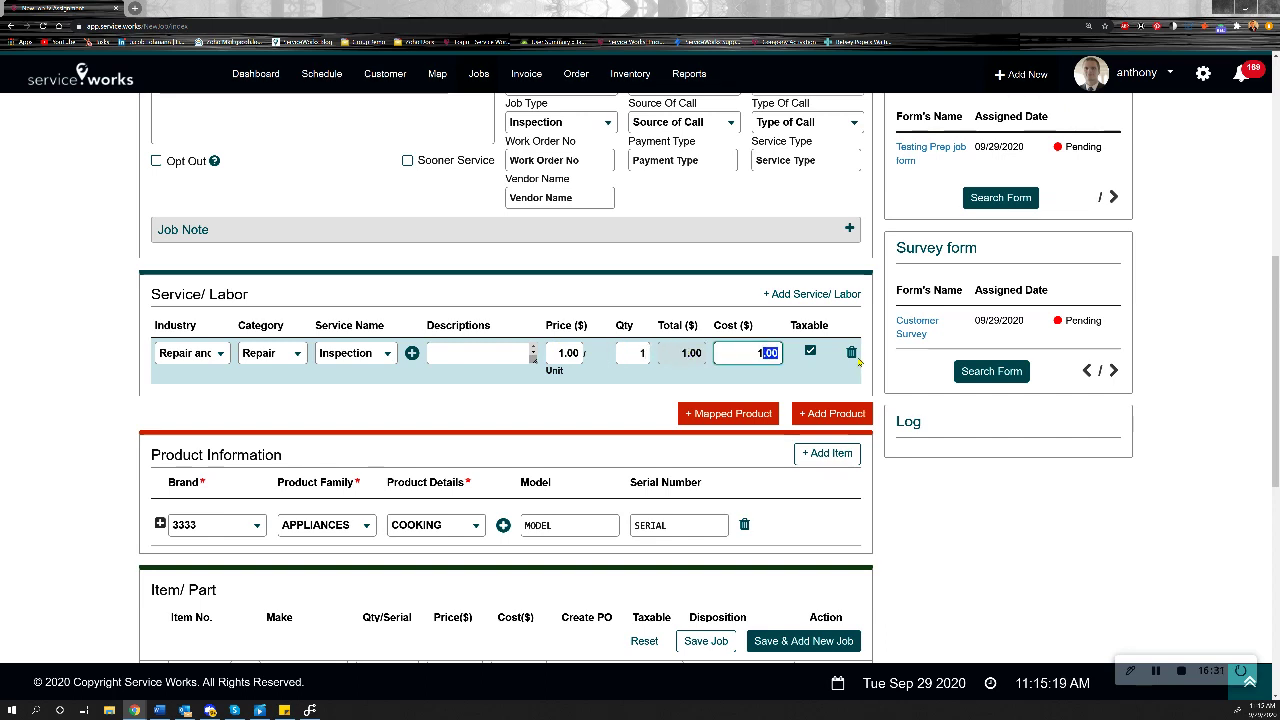
key("BackSpace")
key("BackSpace")
type("100")
left_click(635, 406)
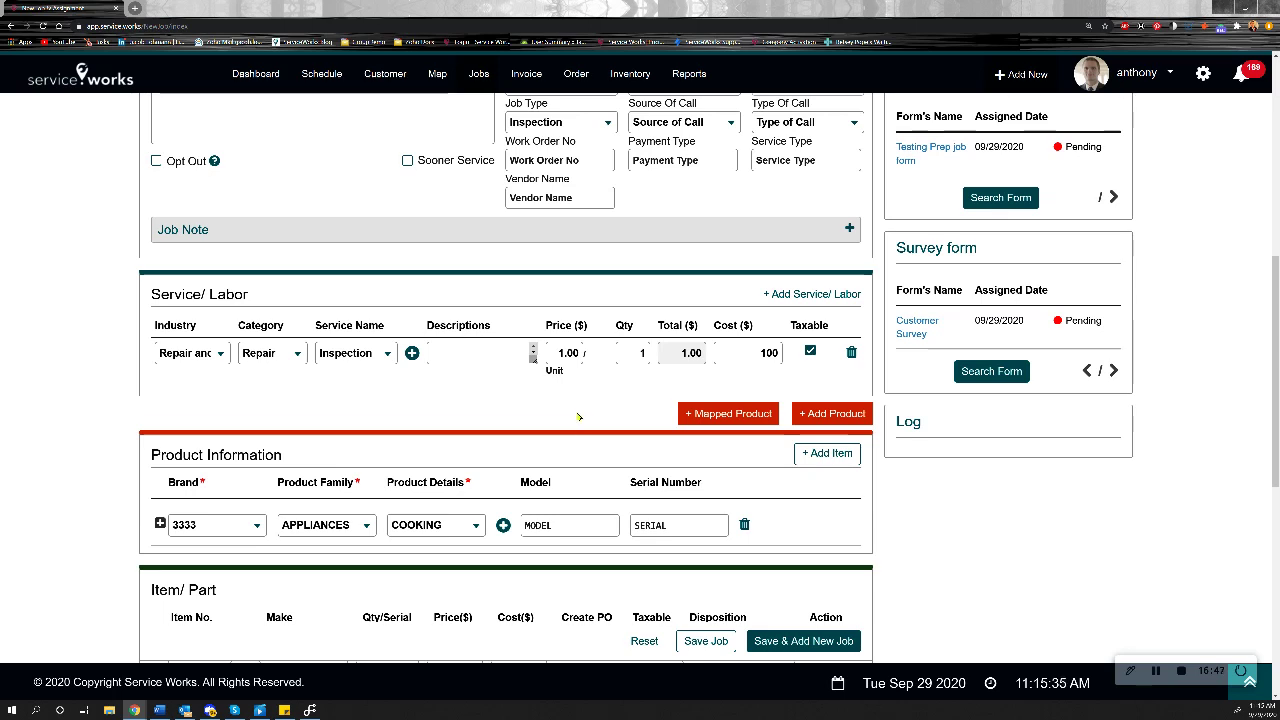
Review the job's product, item/part, charges and schedule sections, and check the service/labor amount and tax in the job summary.
scroll(578, 416, "down", 2)
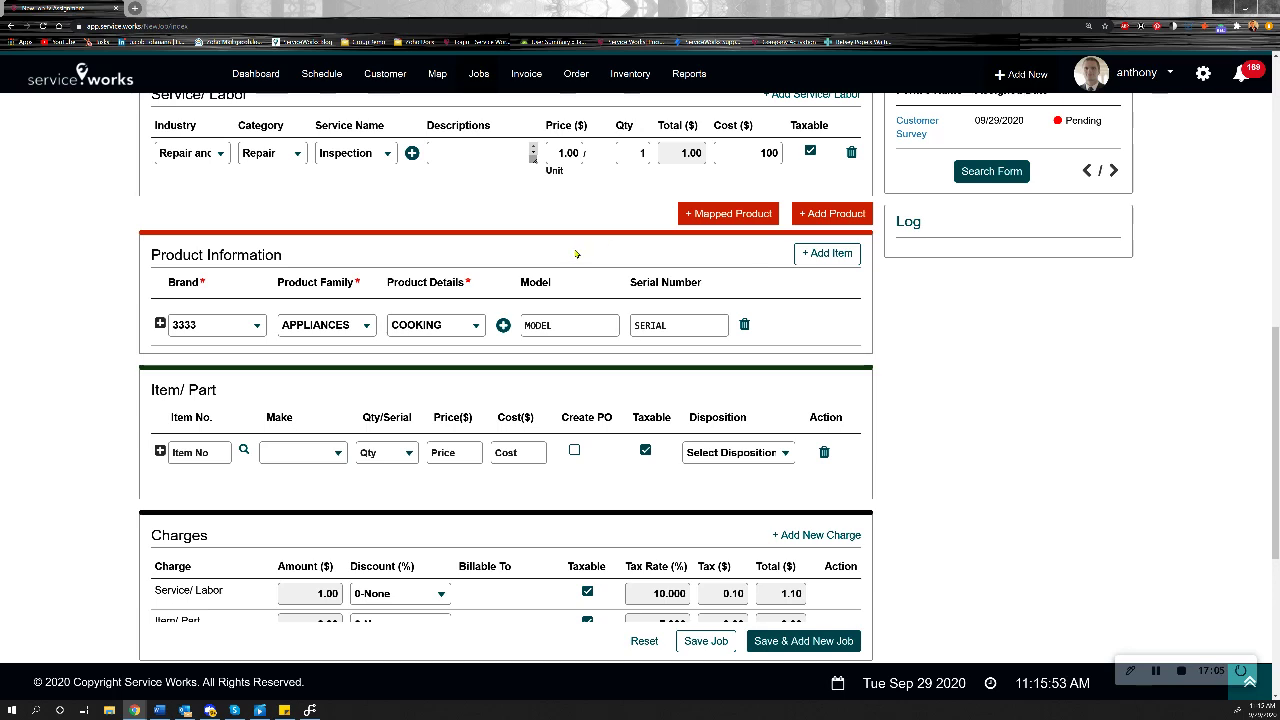
scroll(594, 235, "up", 3)
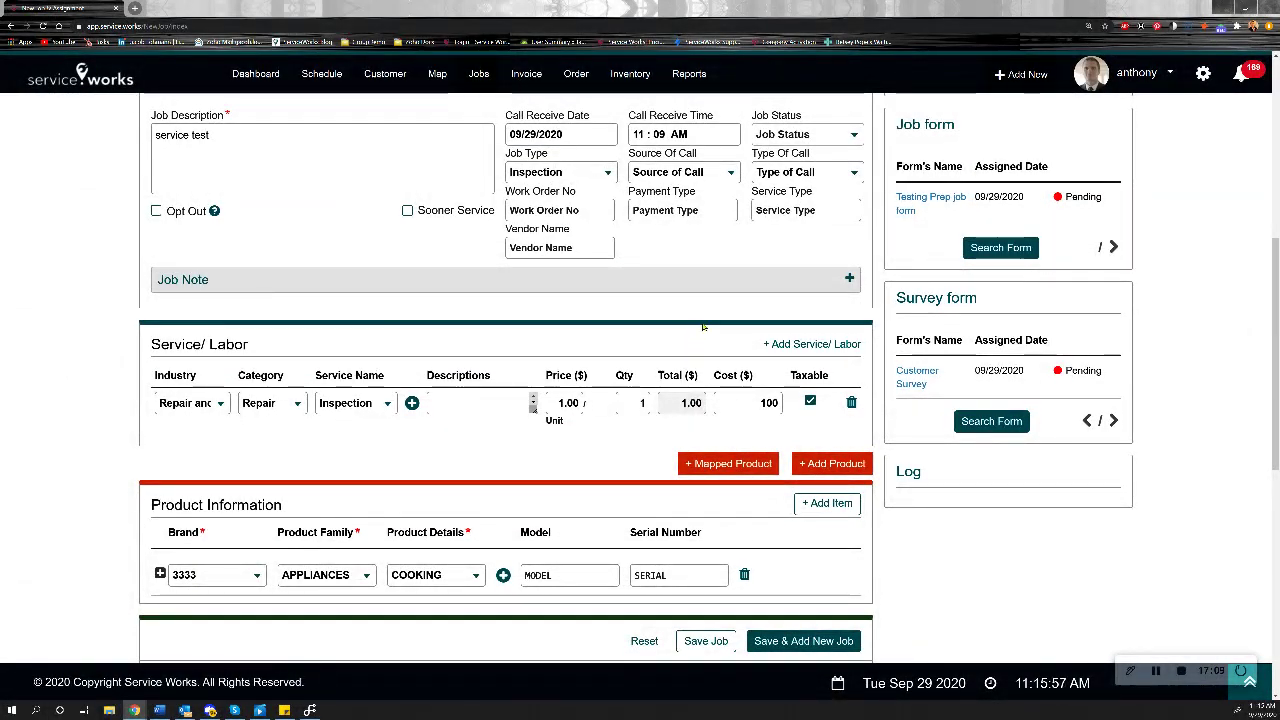
scroll(710, 322, "down", 3)
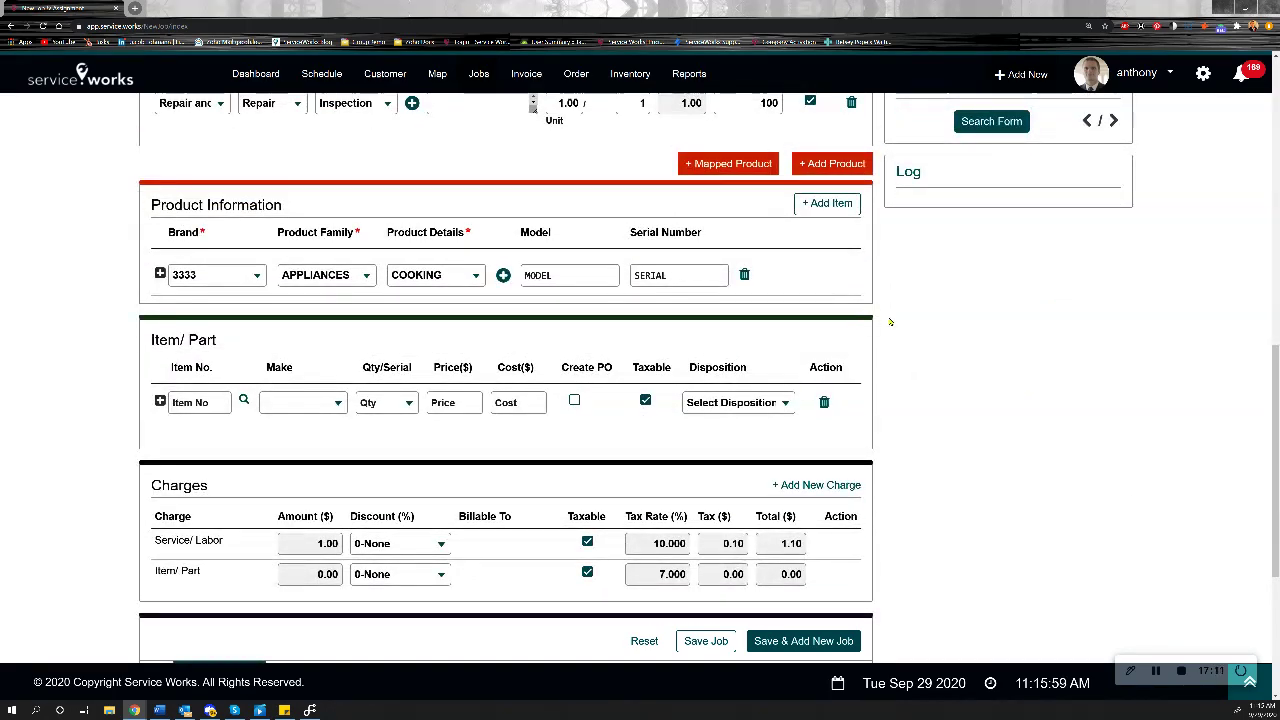
scroll(913, 319, "down", 1)
scroll(913, 319, "up", 1)
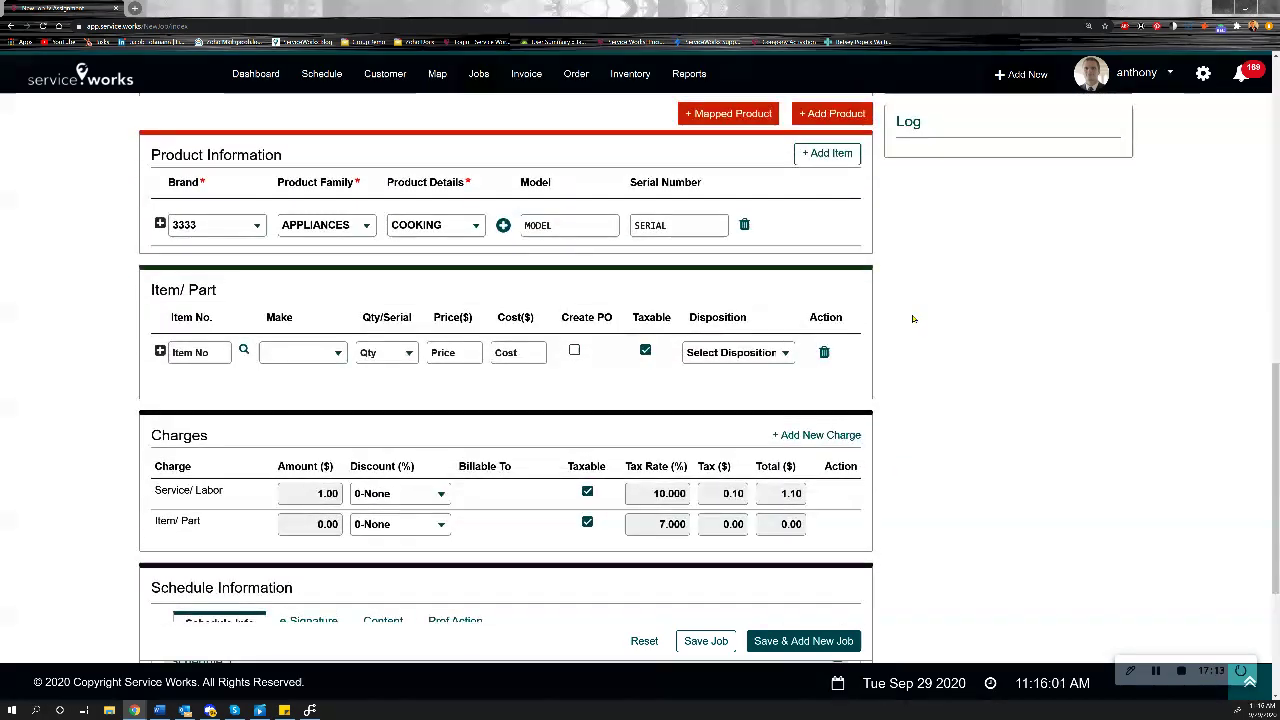
scroll(913, 319, "down", 3)
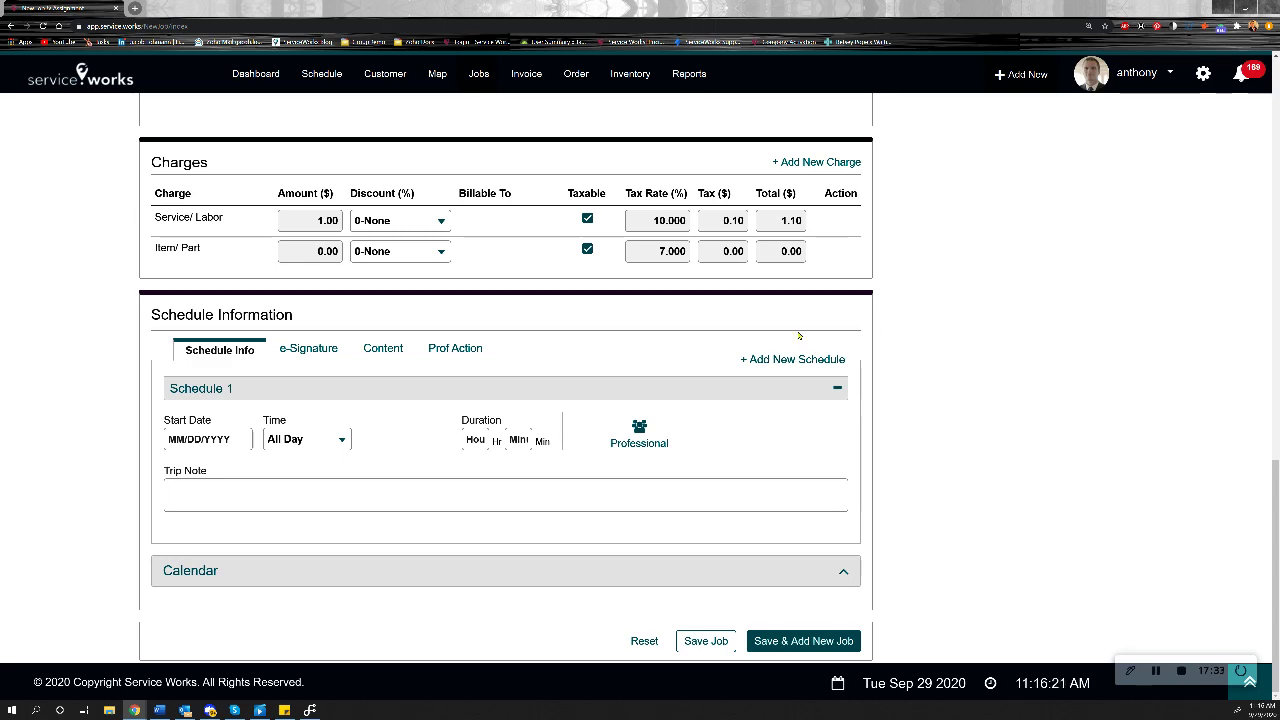
scroll(890, 306, "up", 3)
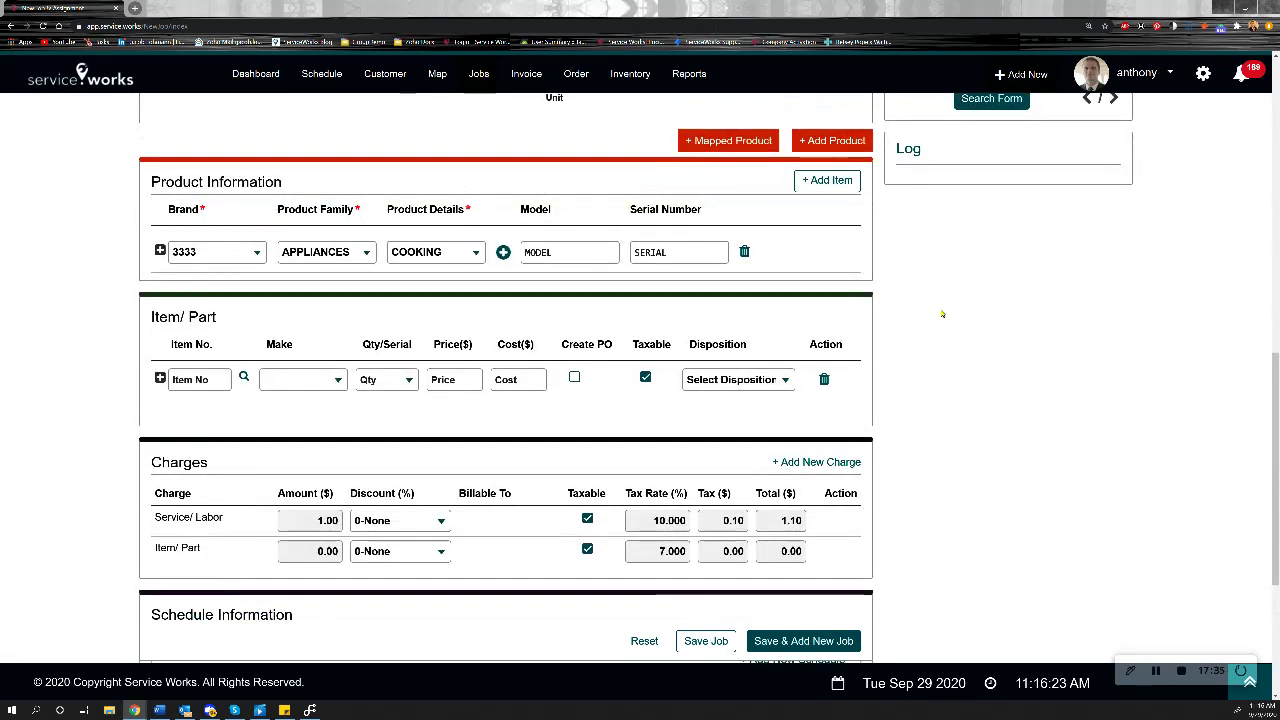
scroll(1045, 263, "up", 3)
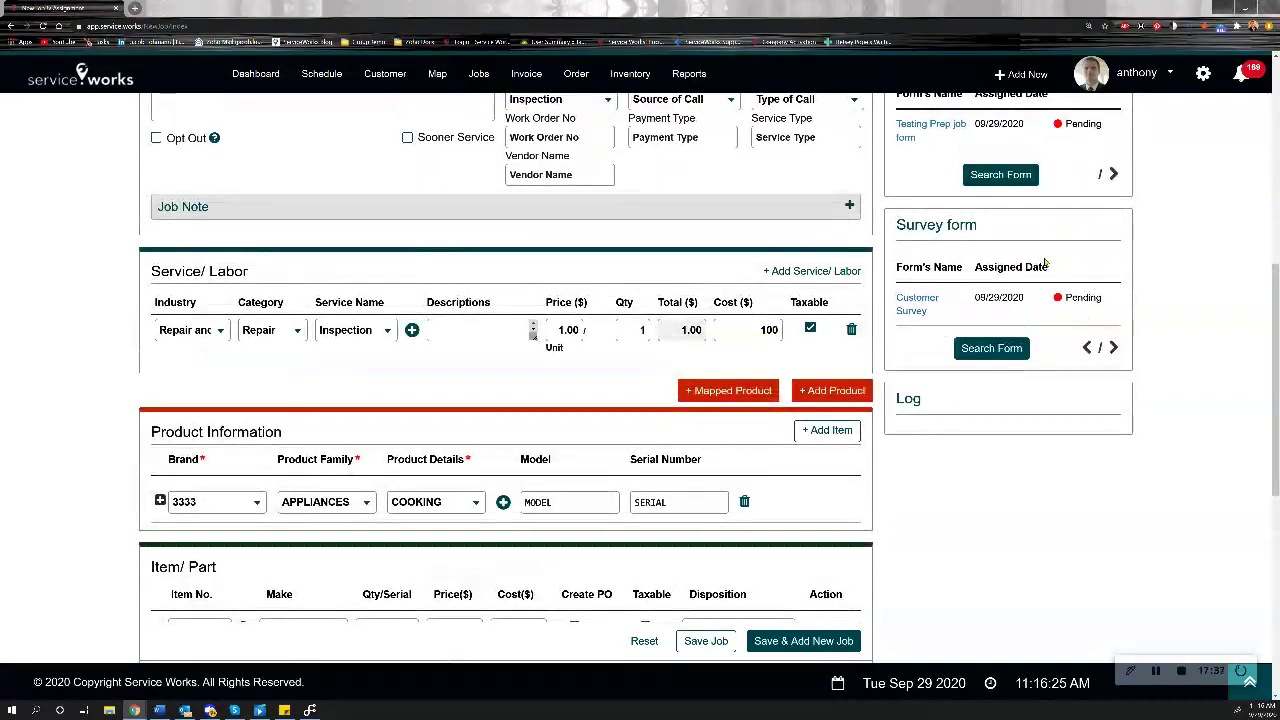
scroll(1045, 263, "up", 3)
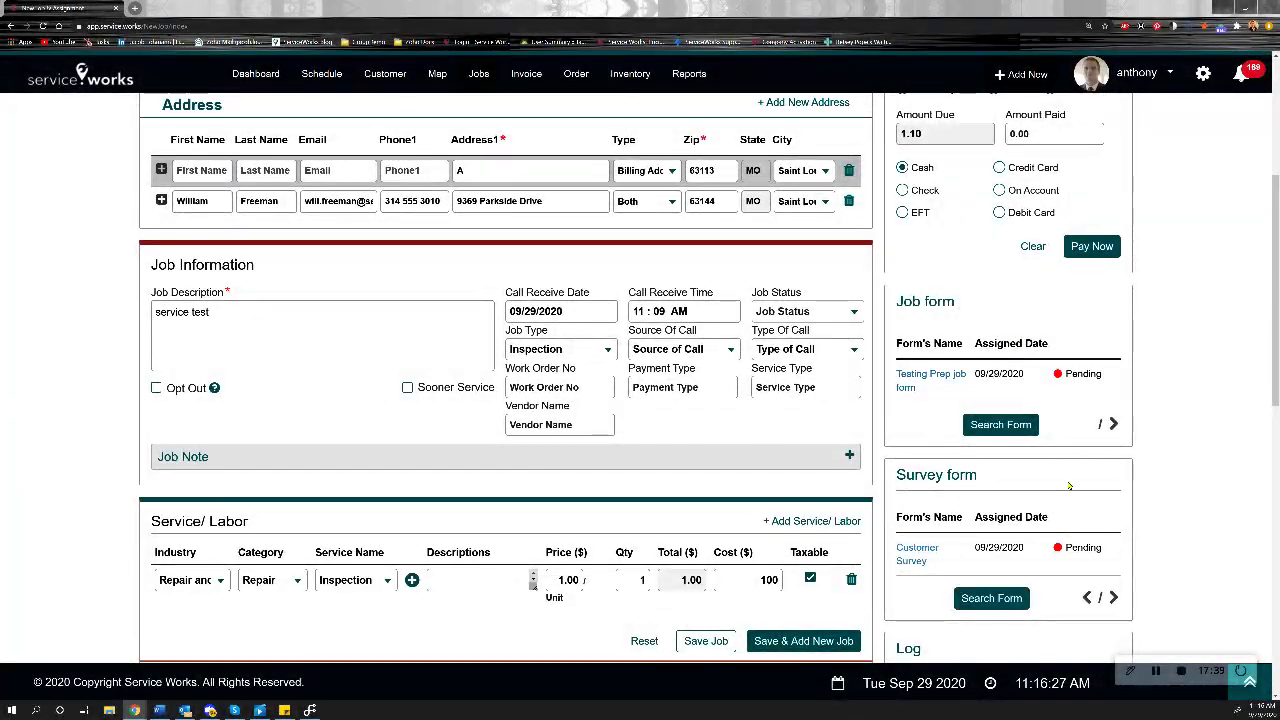
scroll(1069, 486, "up", 4)
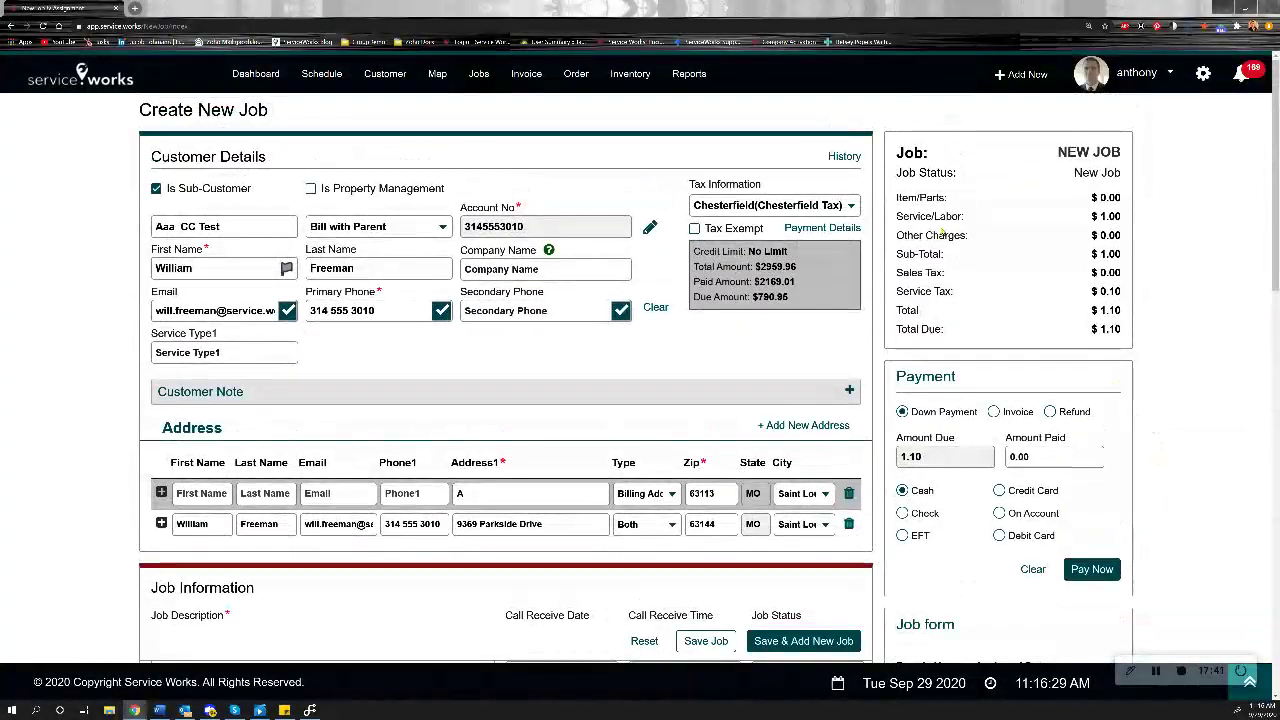
Set the price of the Inspection service line to 100.
scroll(901, 310, "down", 4)
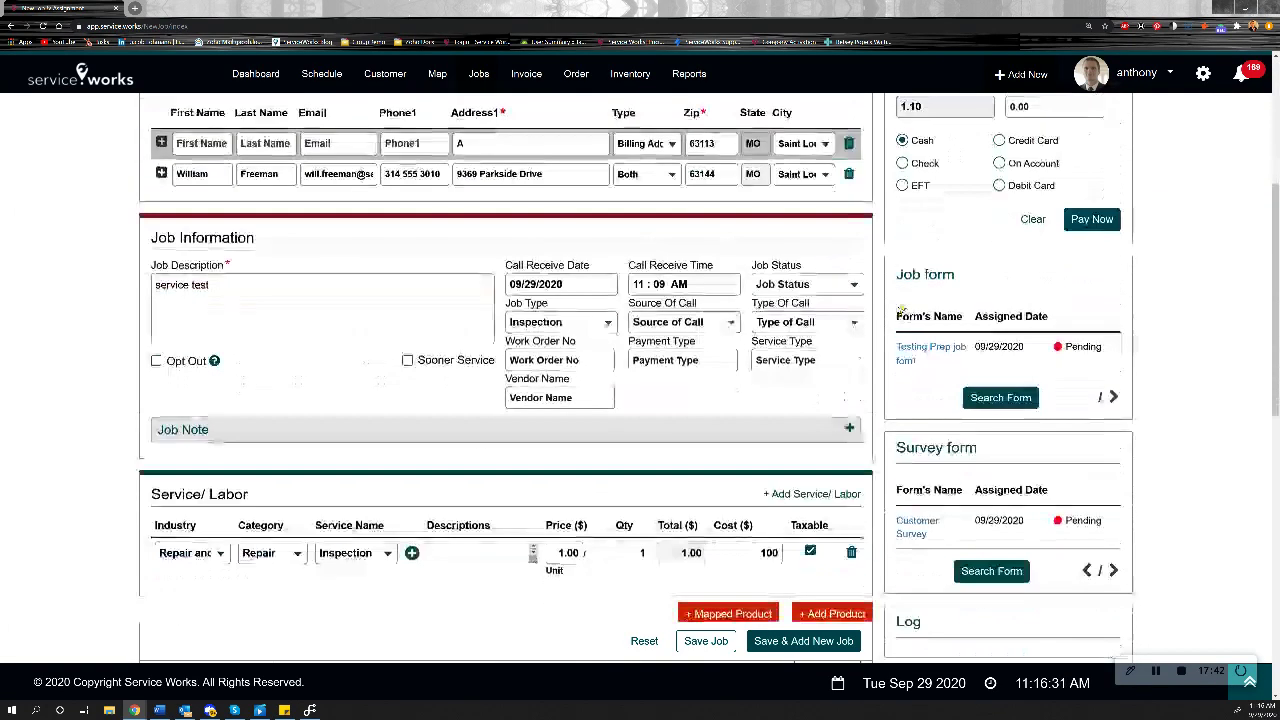
scroll(841, 321, "down", 1)
left_click_drag(556, 453, 582, 457)
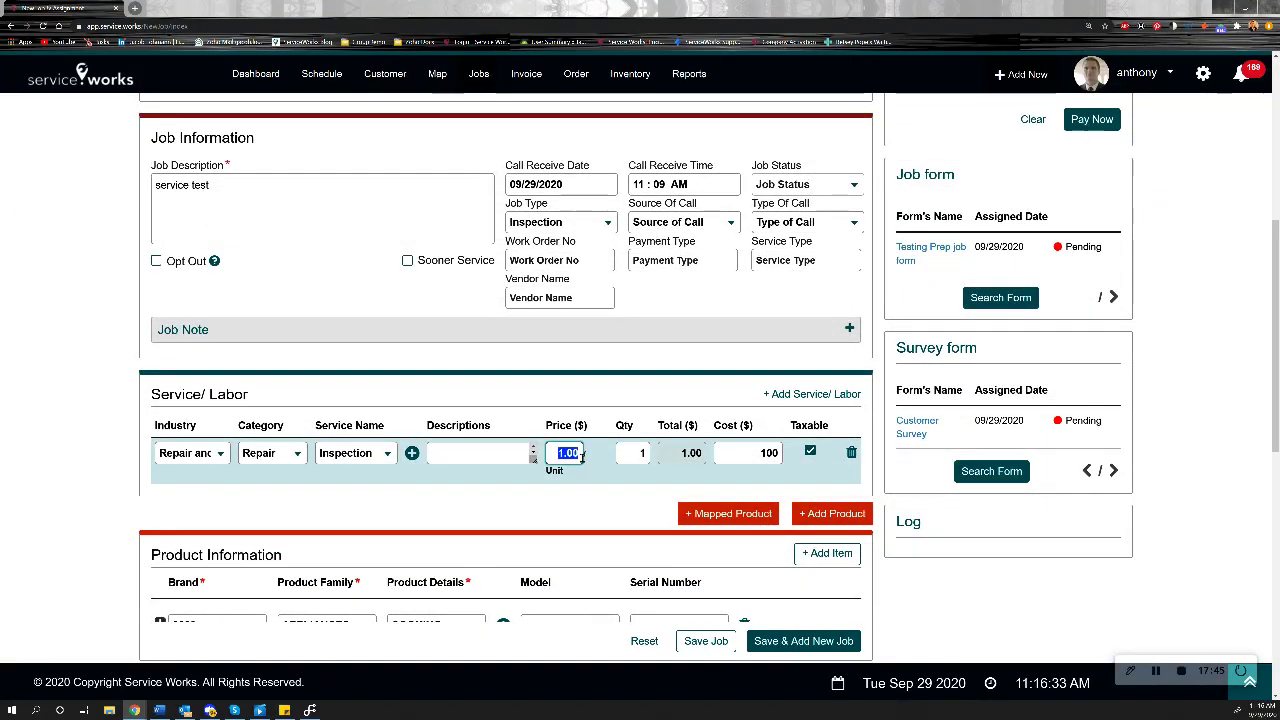
type("100")
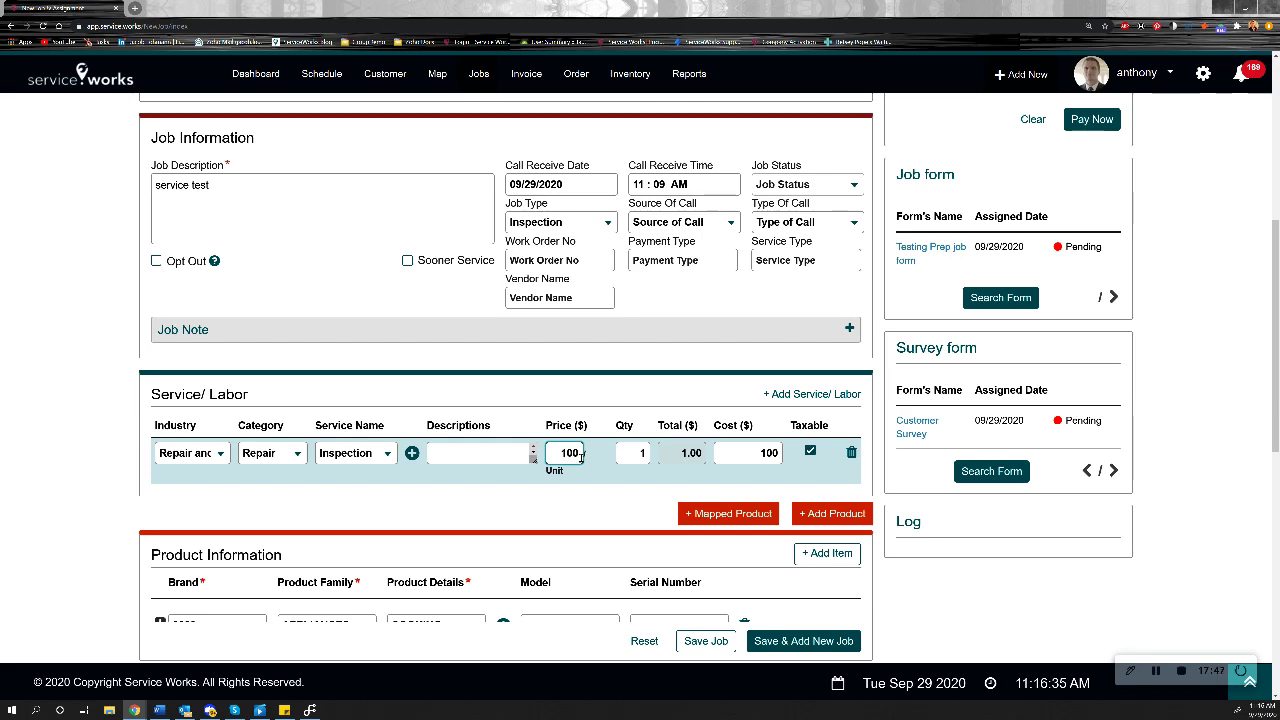
left_click(576, 513)
Set Schedule 1's start date to 09/29/2020 and its time option to Time Range.
scroll(942, 346, "down", 6)
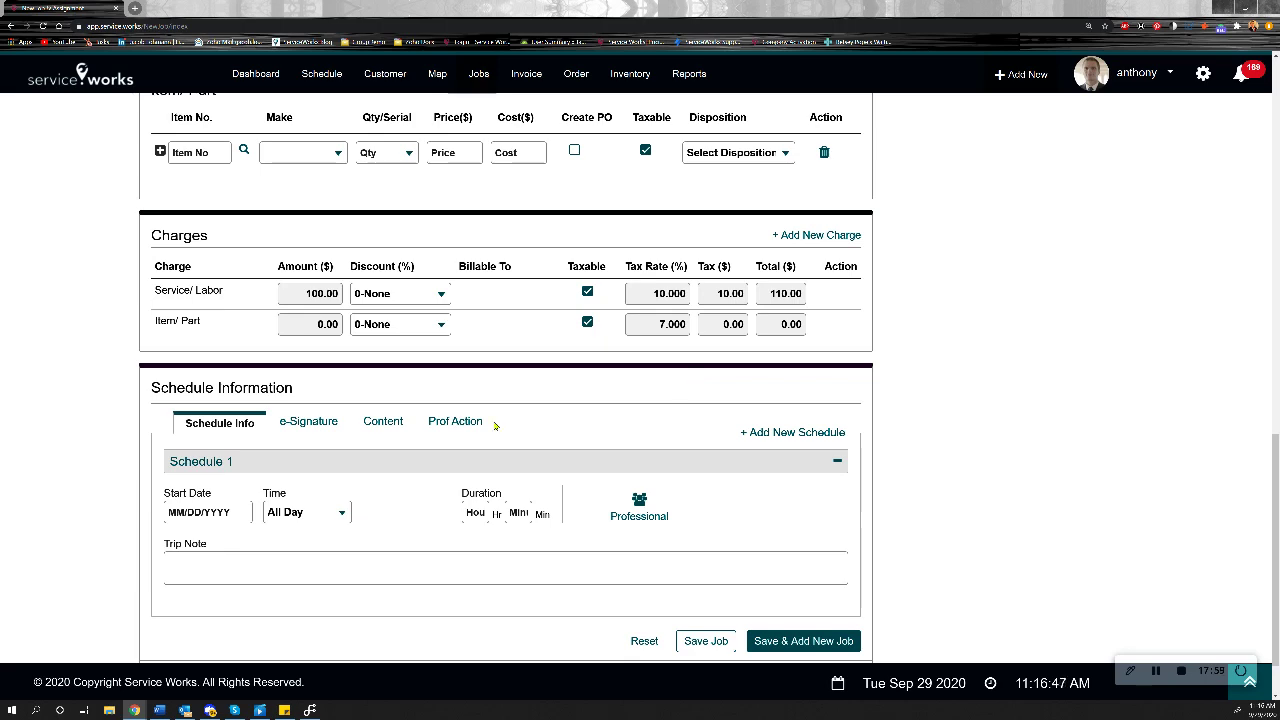
scroll(380, 420, "down", 1)
left_click(218, 439)
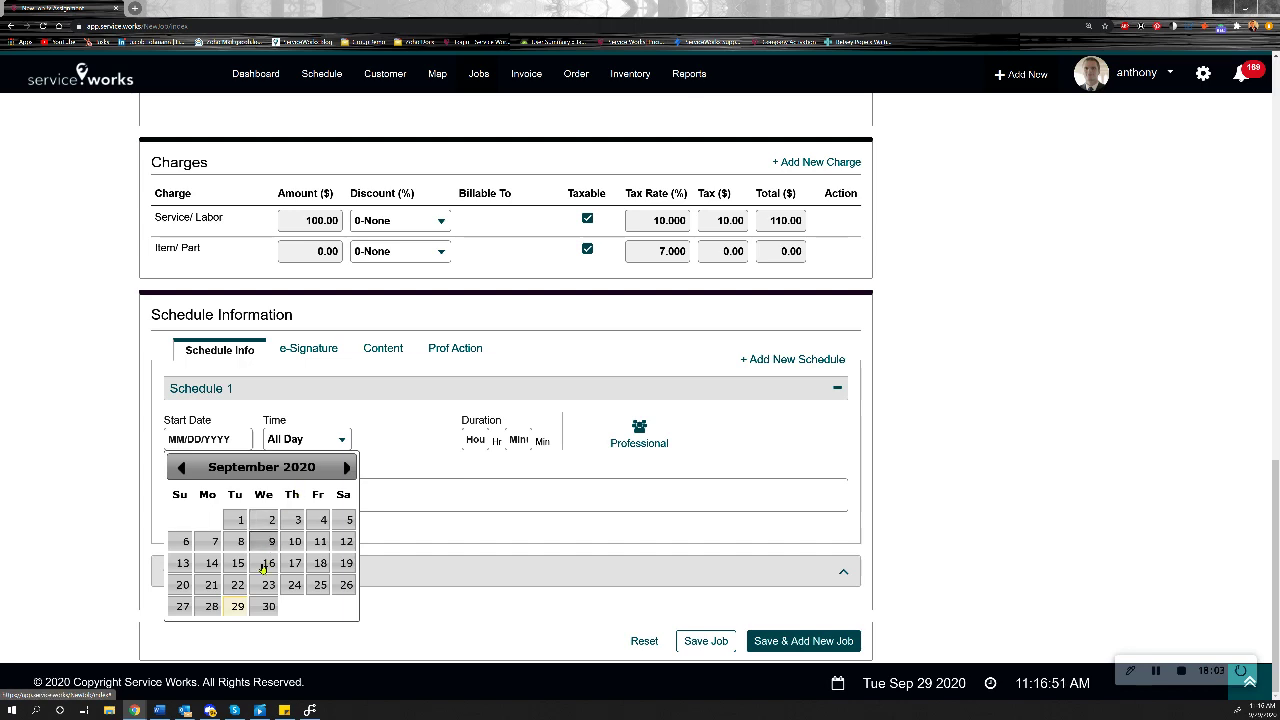
left_click(237, 606)
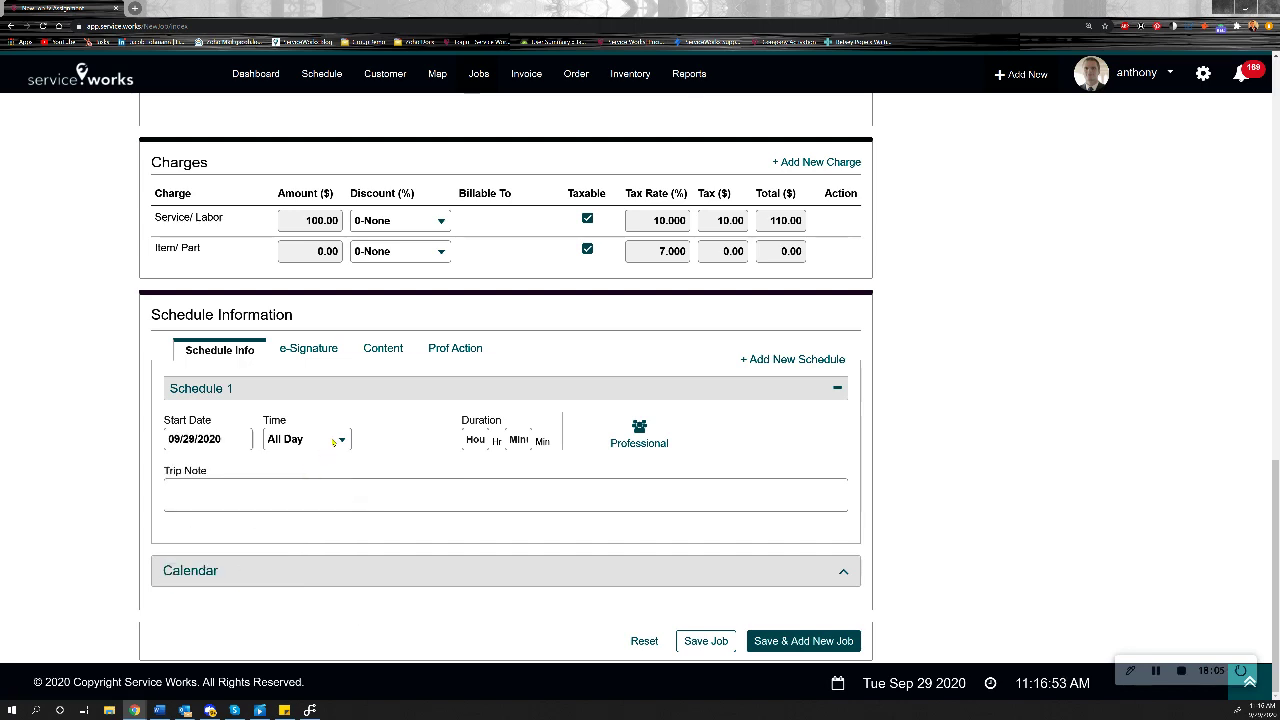
left_click(333, 441)
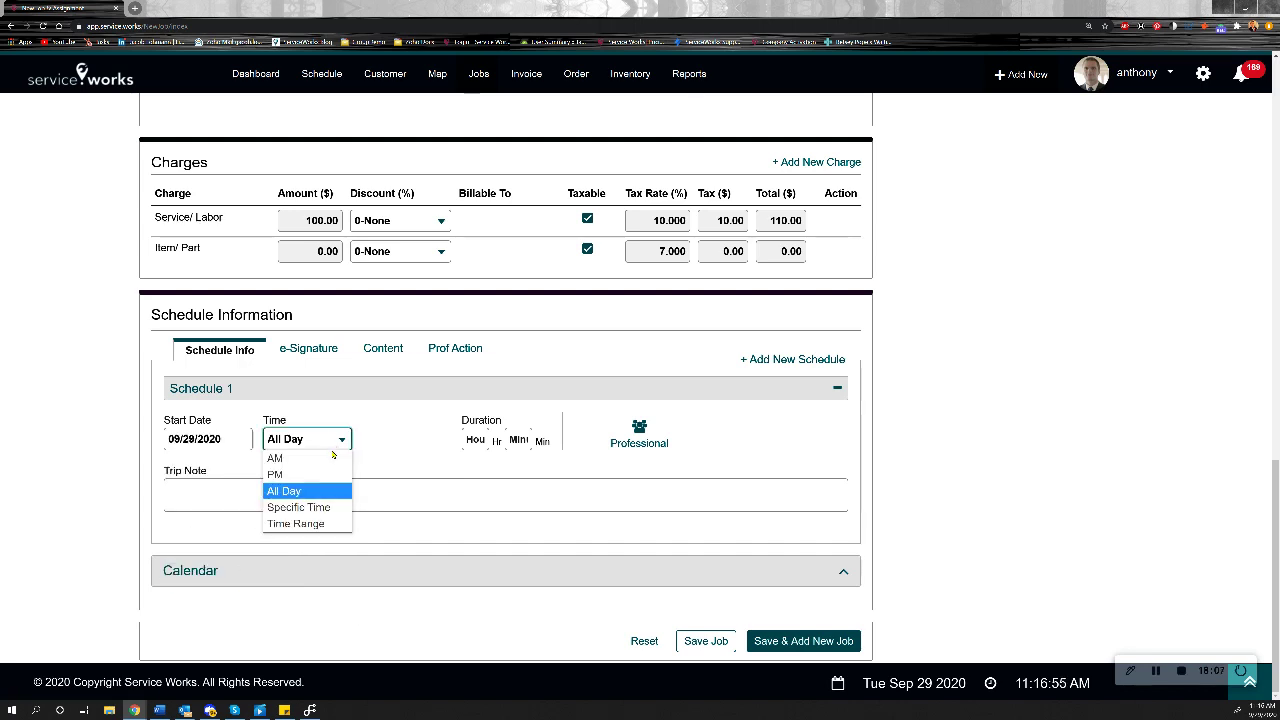
left_click(300, 524)
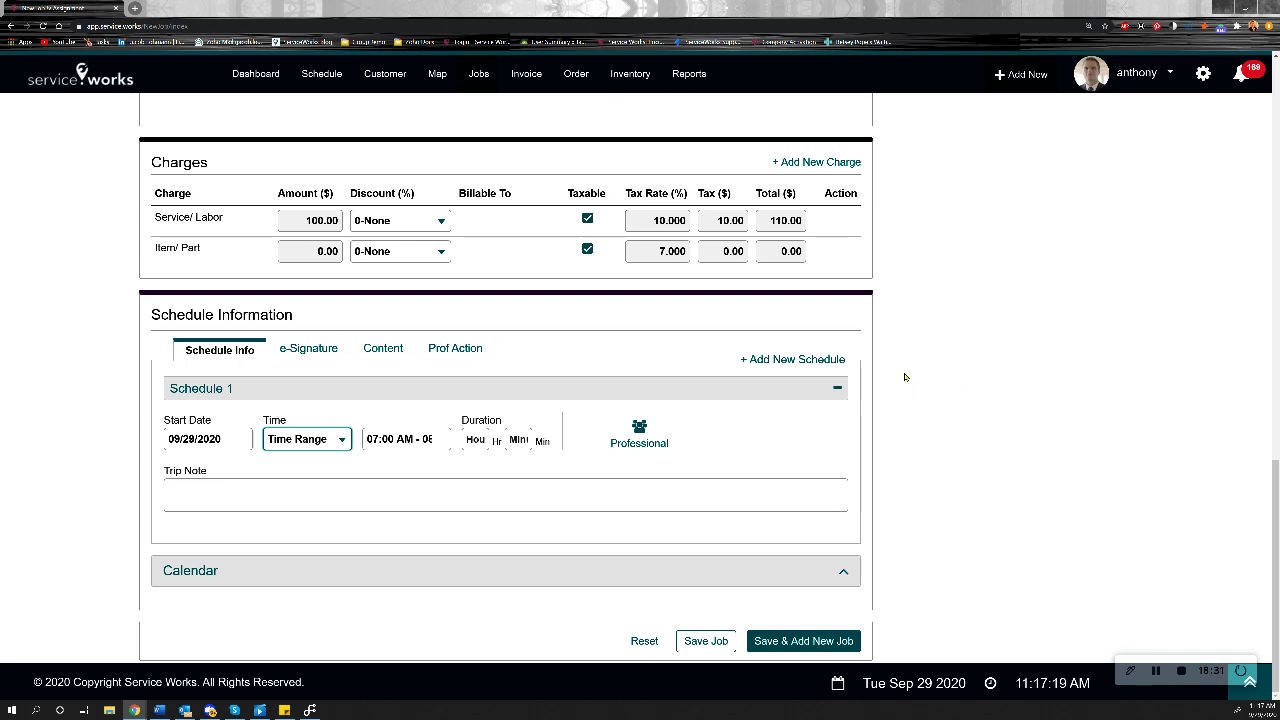
Expand the job's scheduling calendar and review the professionals list and the booked jobs in the weekly view.
left_click(843, 571)
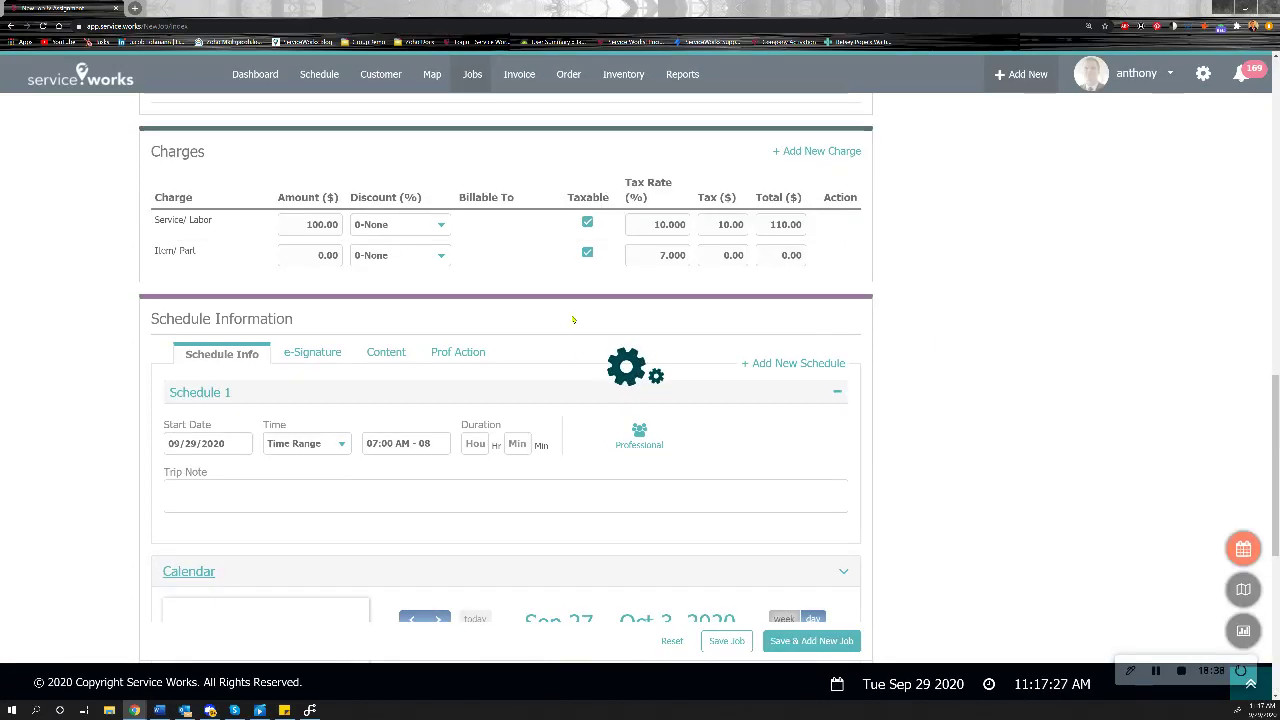
scroll(911, 334, "down", 4)
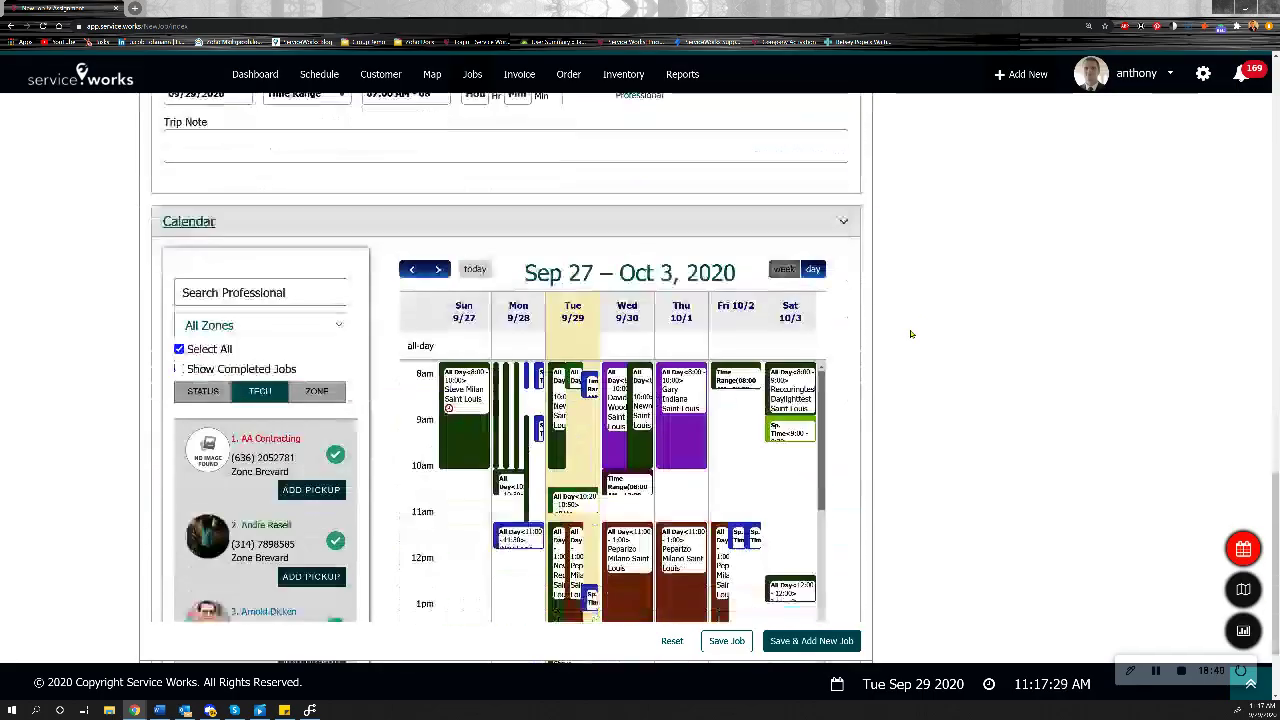
scroll(1000, 340, "down", 2)
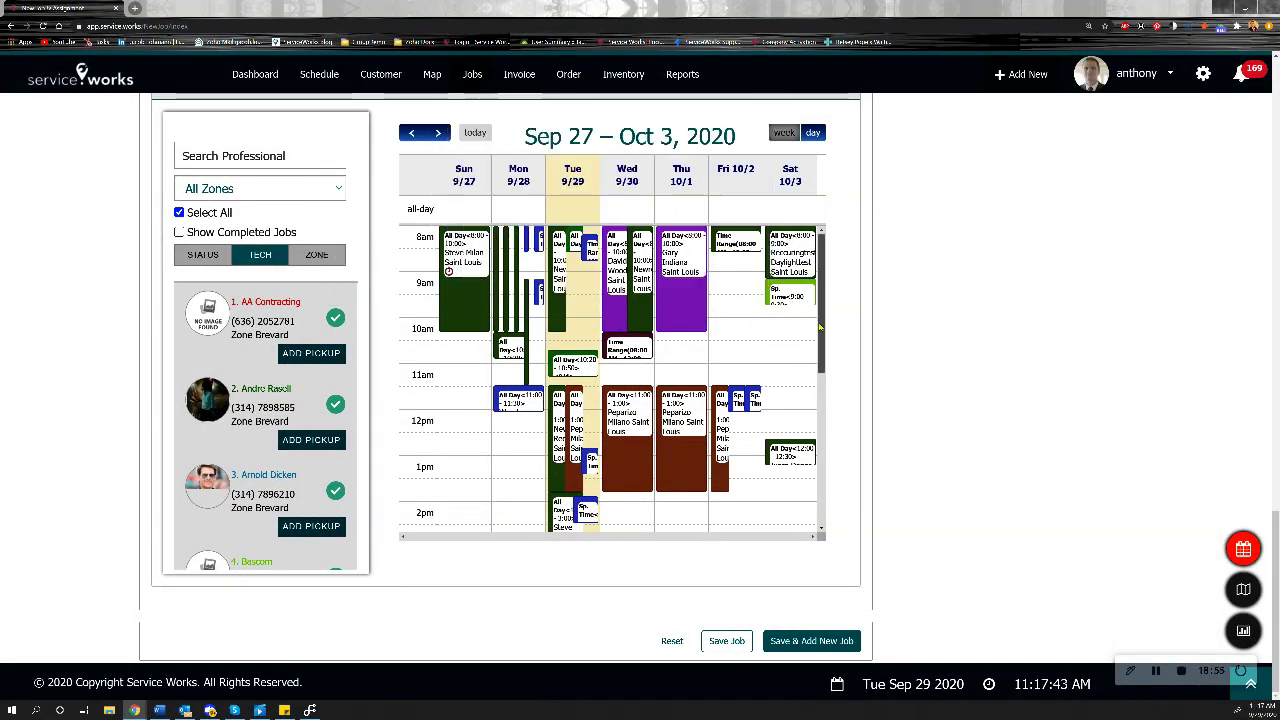
scroll(815, 400, "down", 3)
left_click_drag(838, 410, 816, 284)
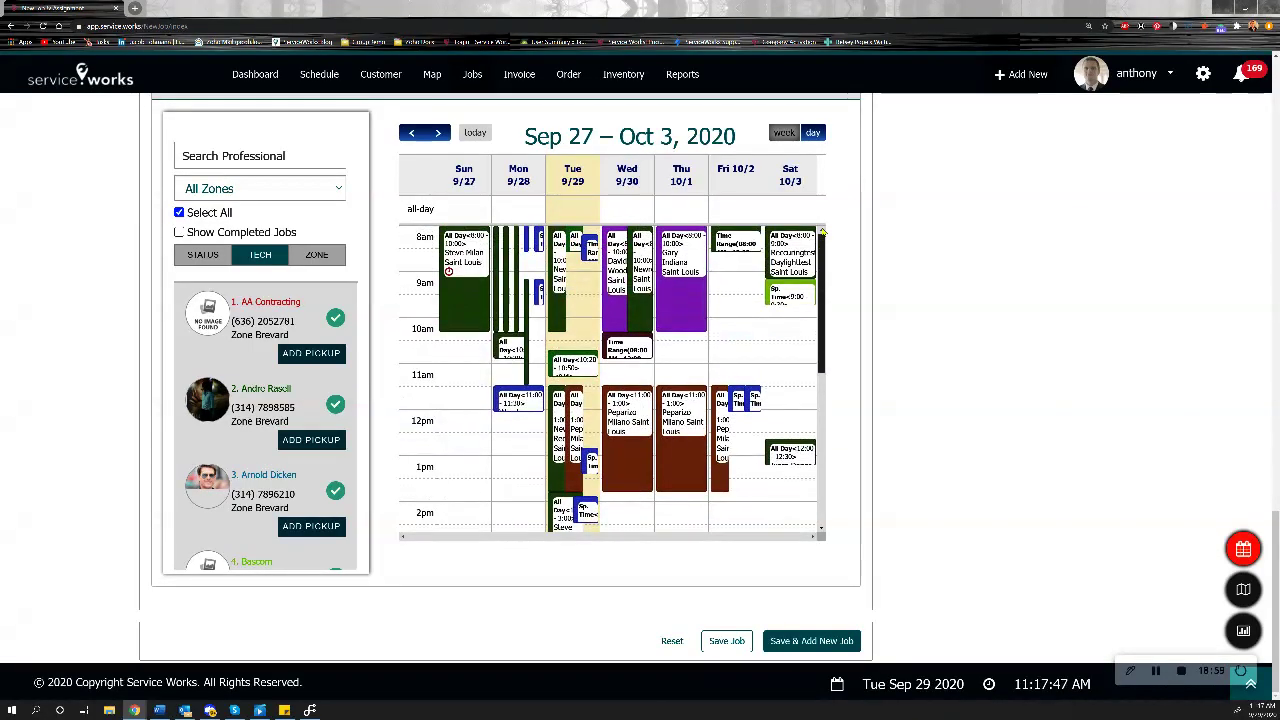
Switch Schedule 1's time option to Specific Time and pick 10:30 as the time.
scroll(909, 303, "up", 2)
scroll(915, 310, "up", 3)
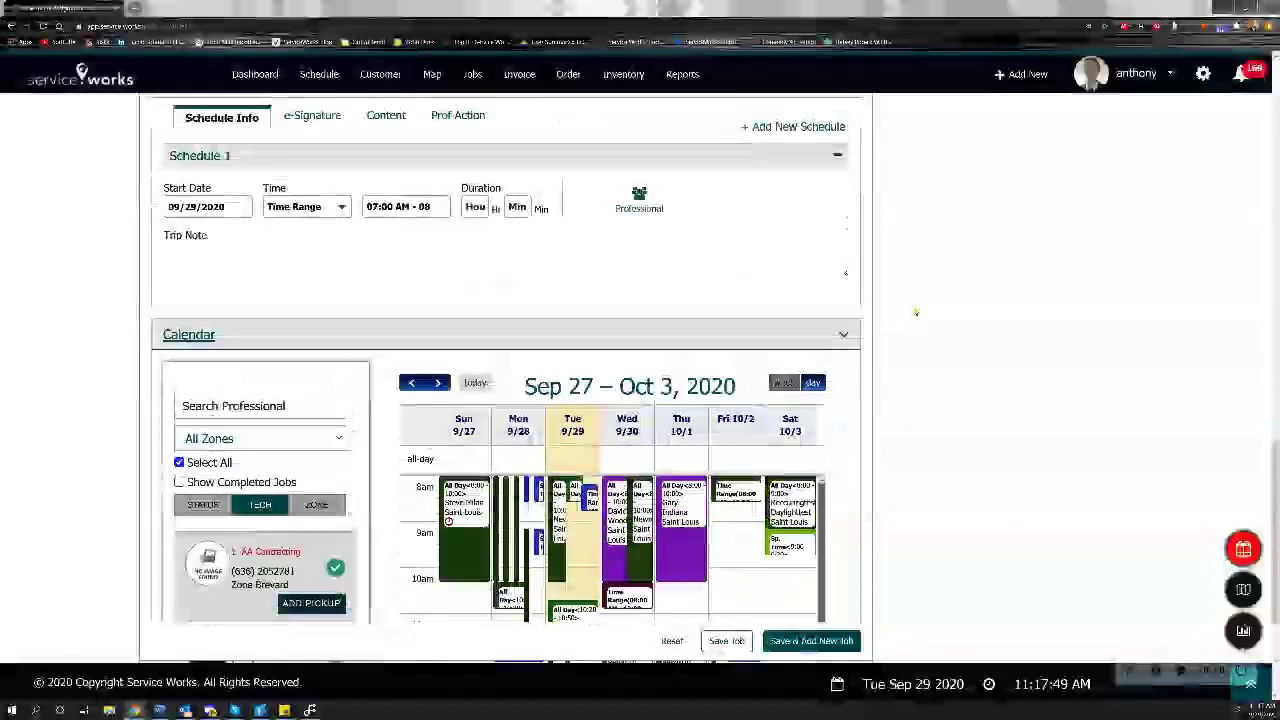
left_click(307, 307)
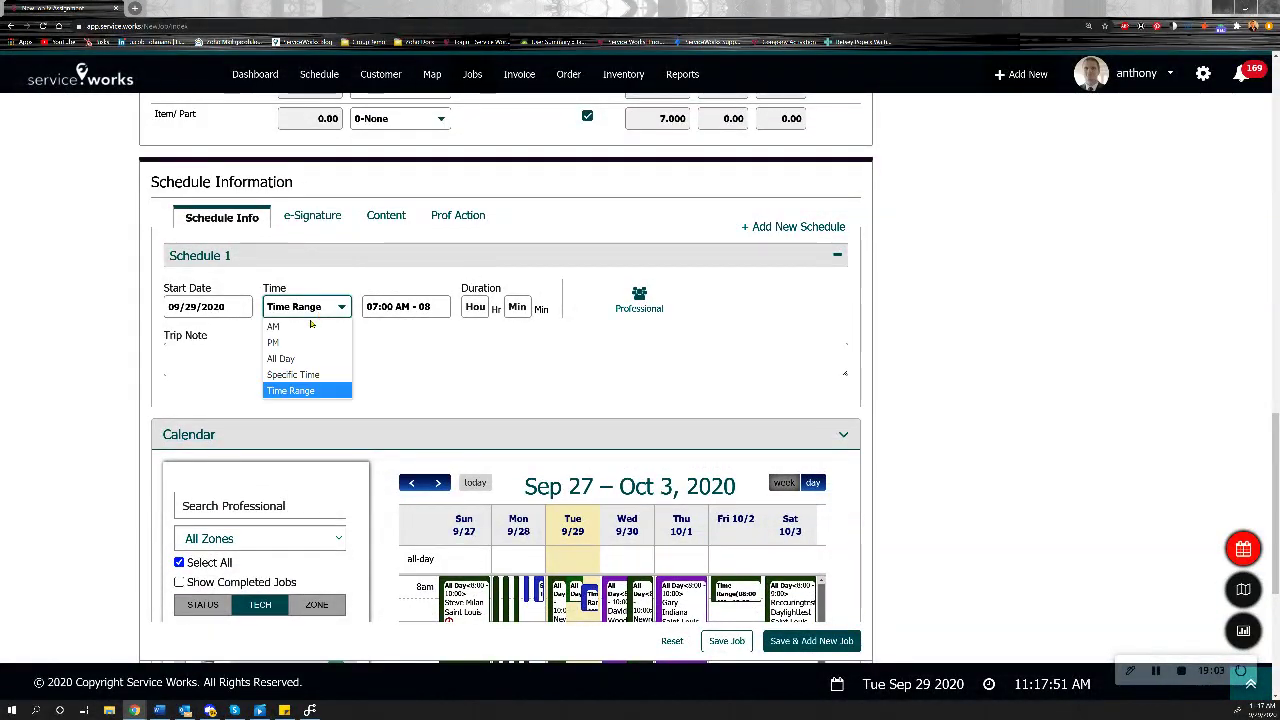
left_click(294, 371)
left_click(392, 307)
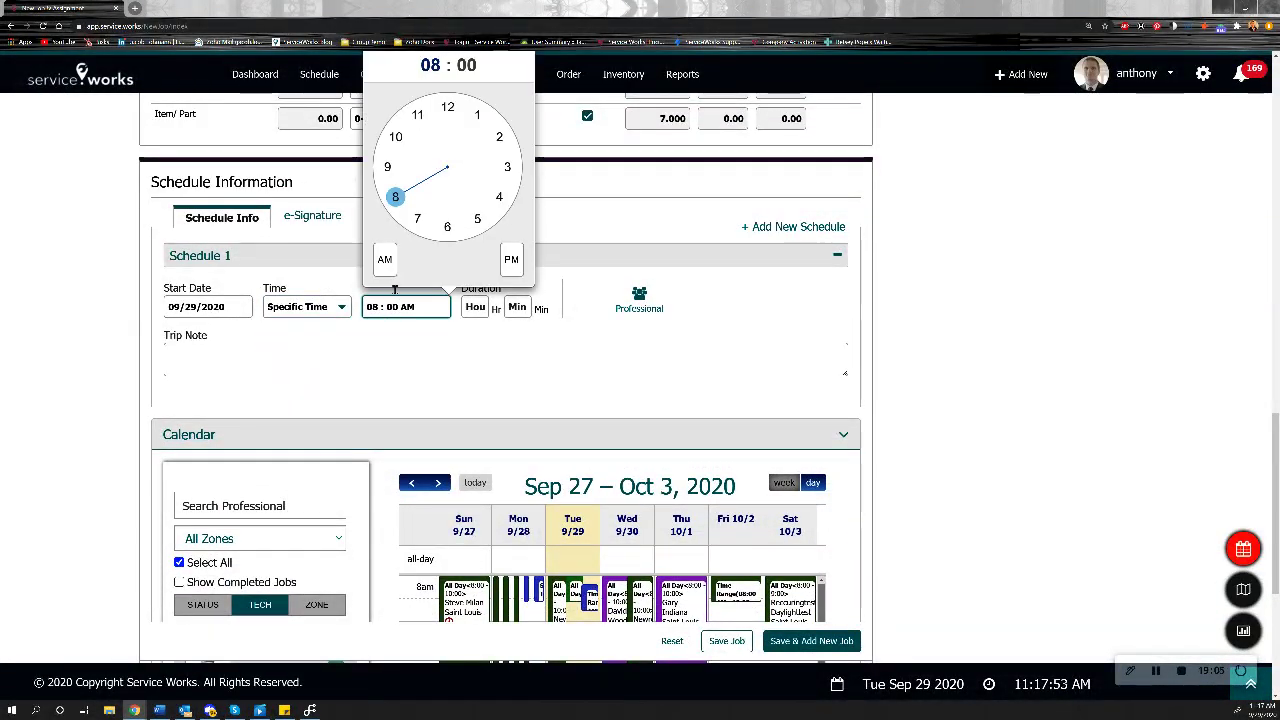
left_click(396, 137)
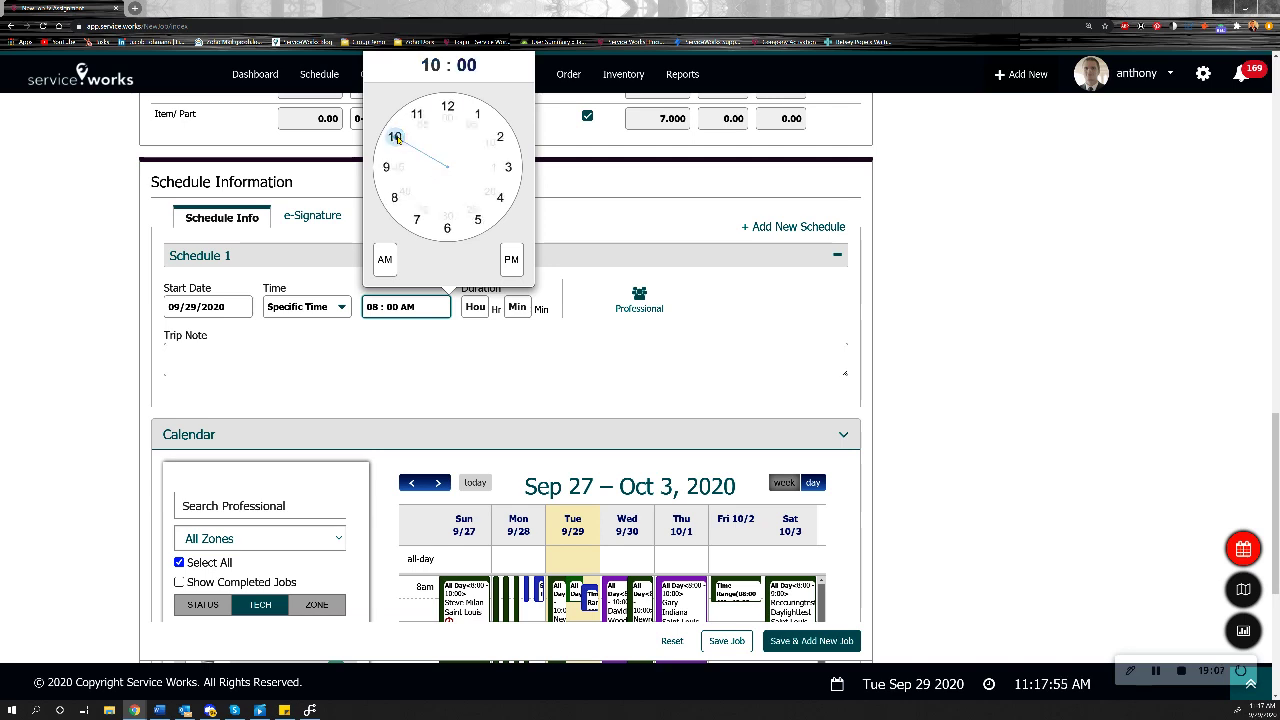
left_click(447, 228)
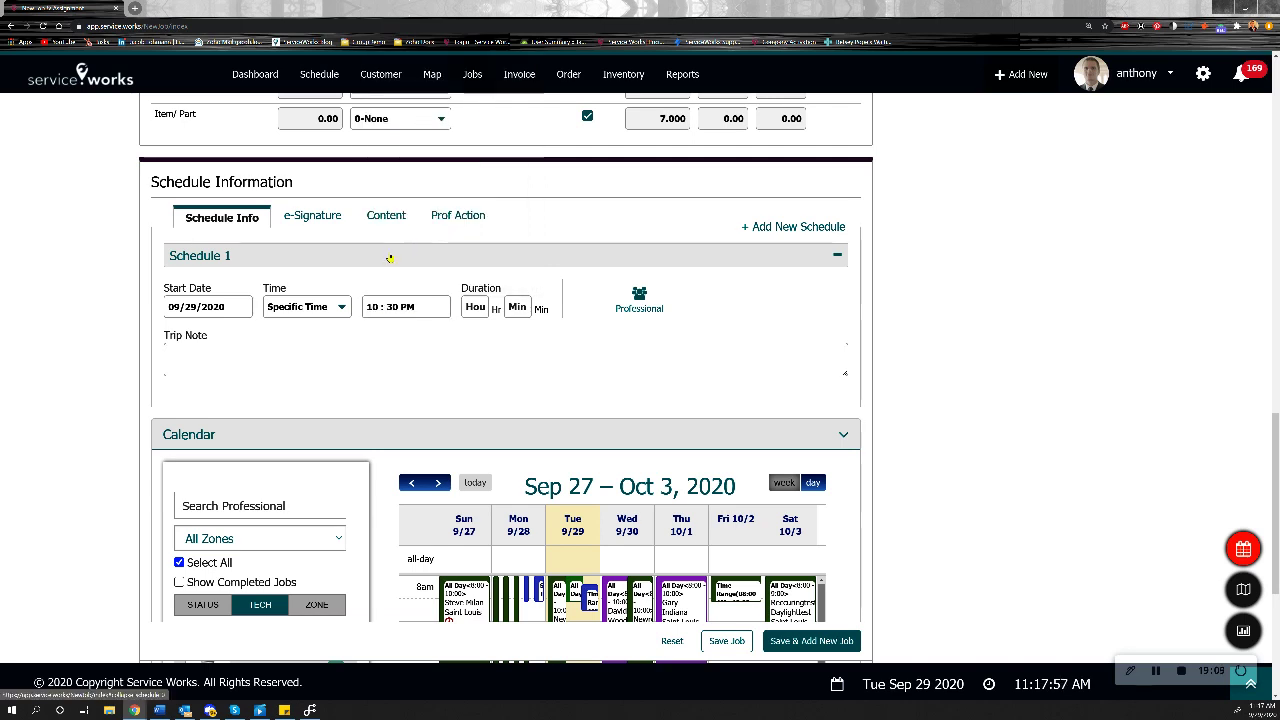
Correct Schedule 1's specific time to 10:30 AM.
left_click(408, 306)
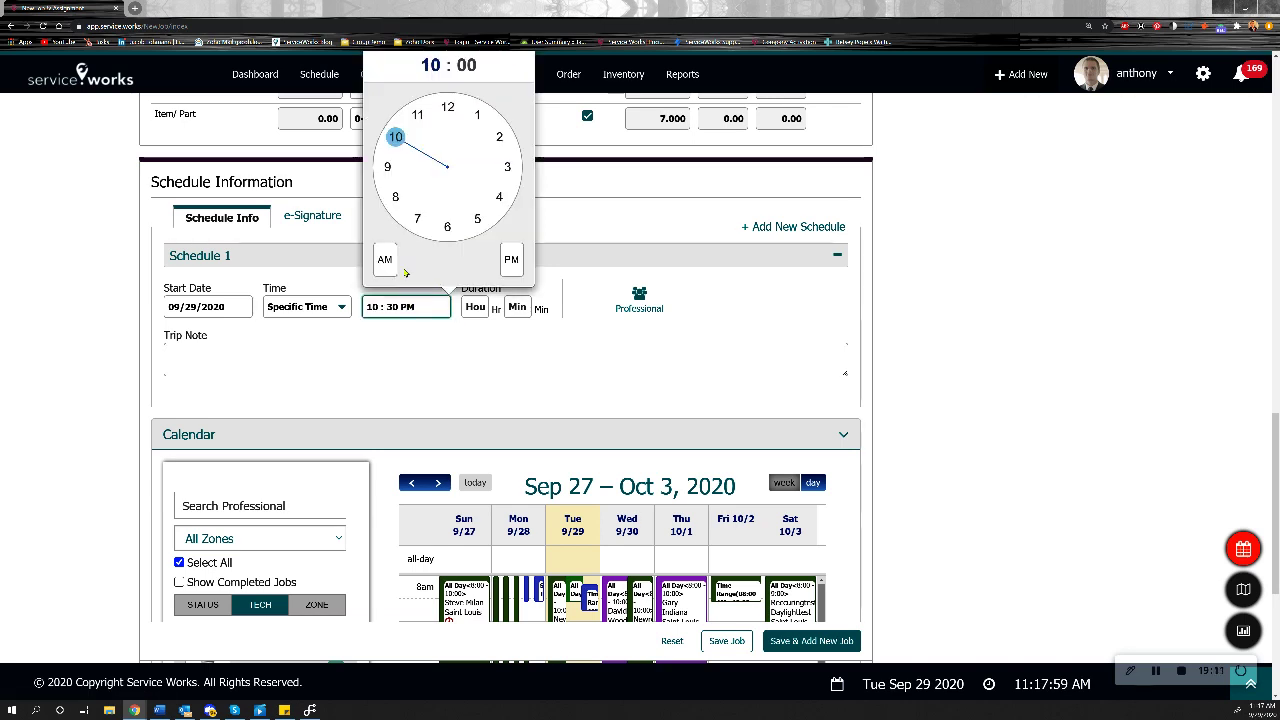
left_click(386, 260)
left_click(462, 345)
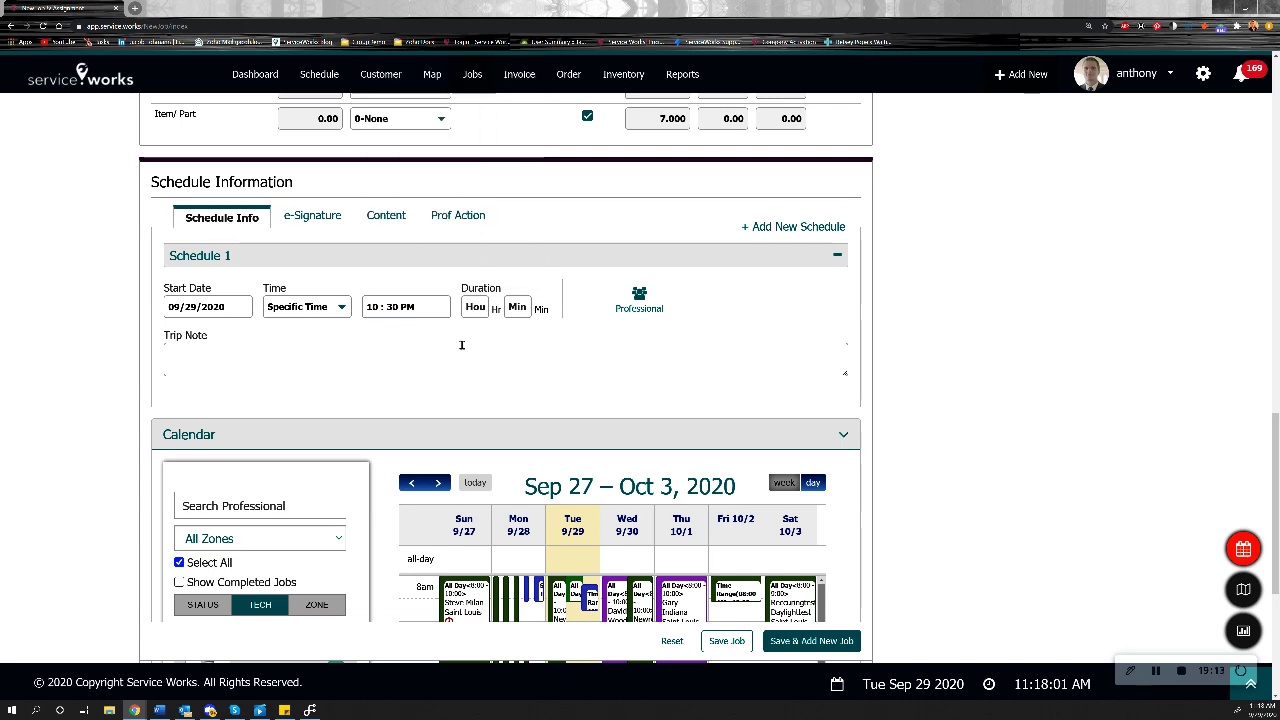
left_click(408, 306)
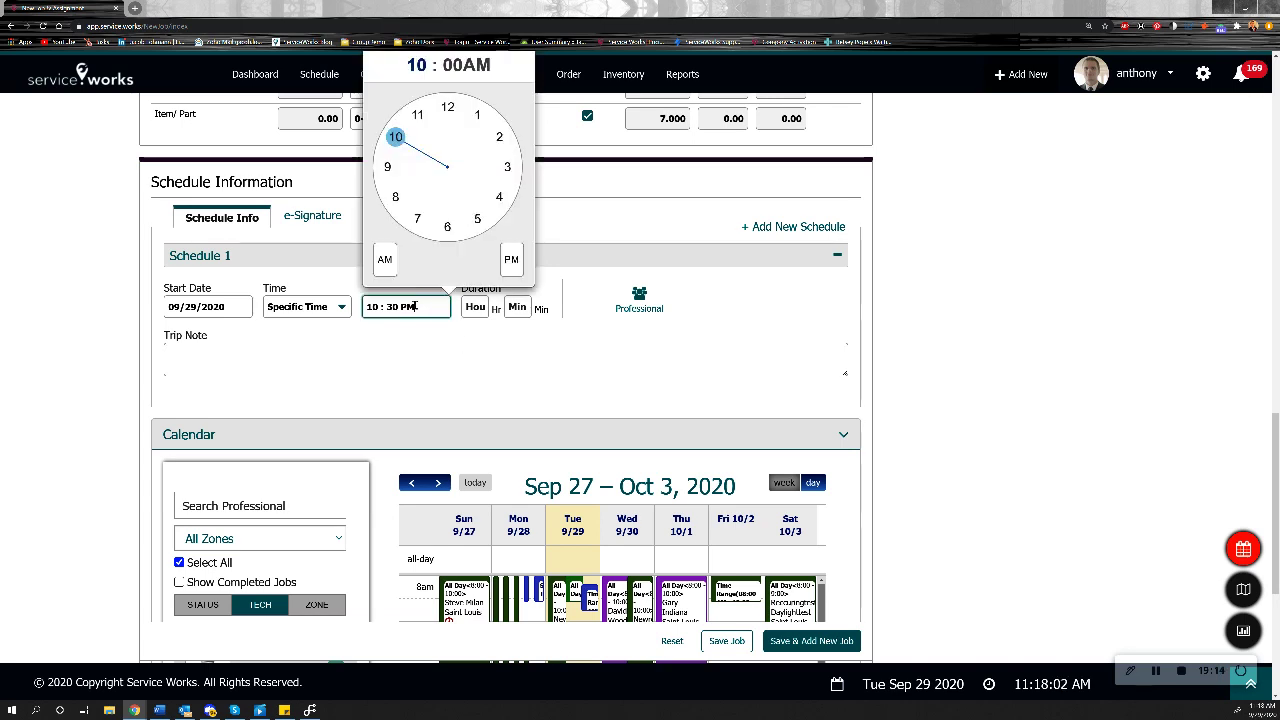
left_click(394, 137)
left_click(447, 226)
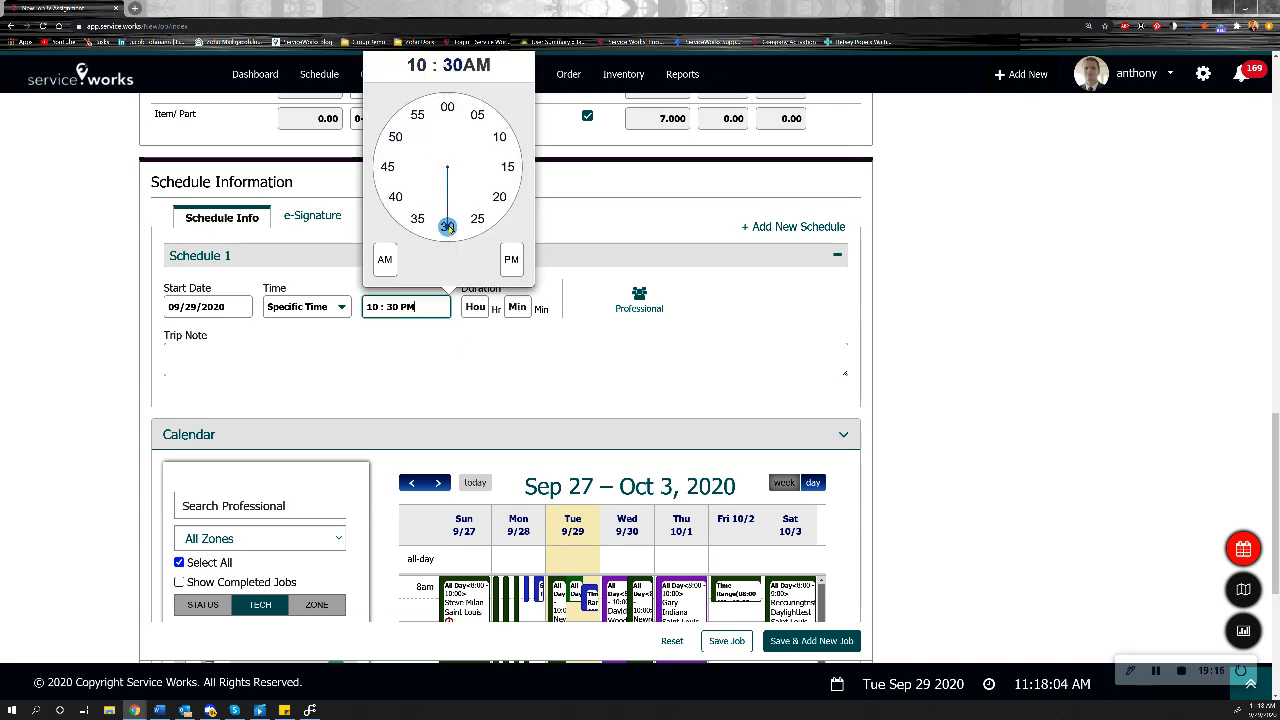
left_click(388, 261)
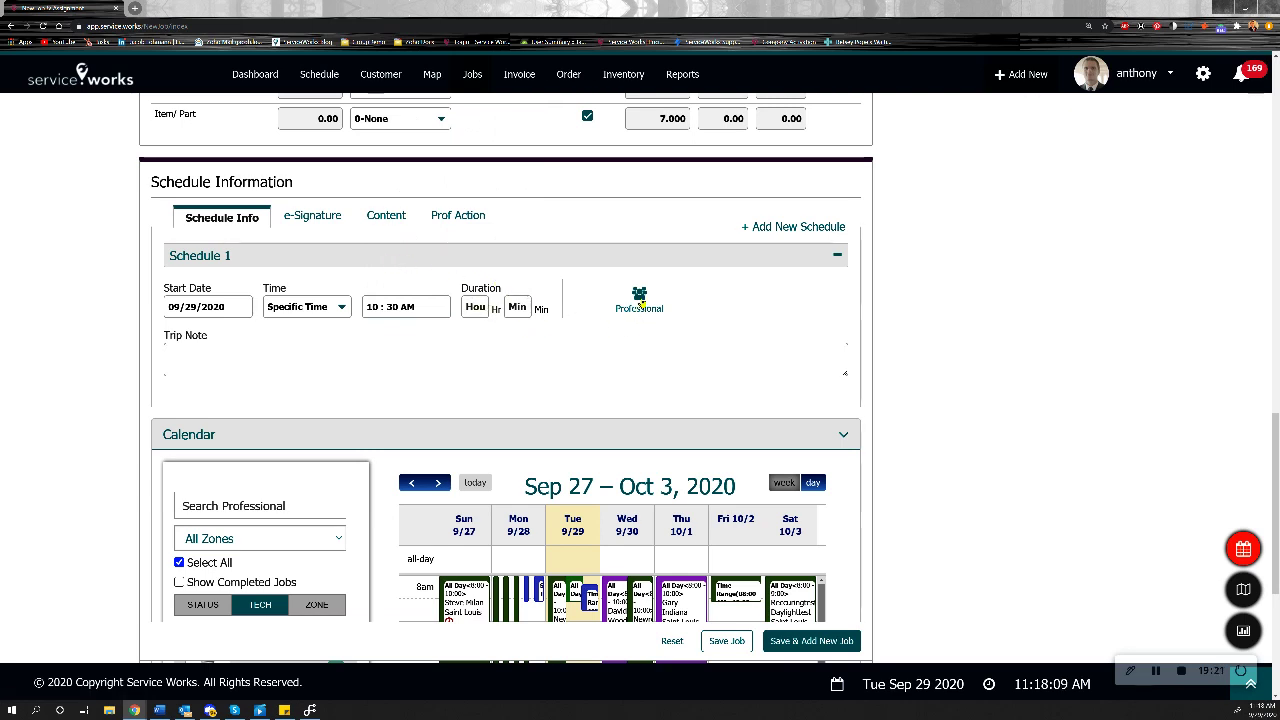
Review the professionals' availability, skill match and booked jobs, and assign the two available professionals 0 and 7 miles away to Schedule 1.
left_click(640, 300)
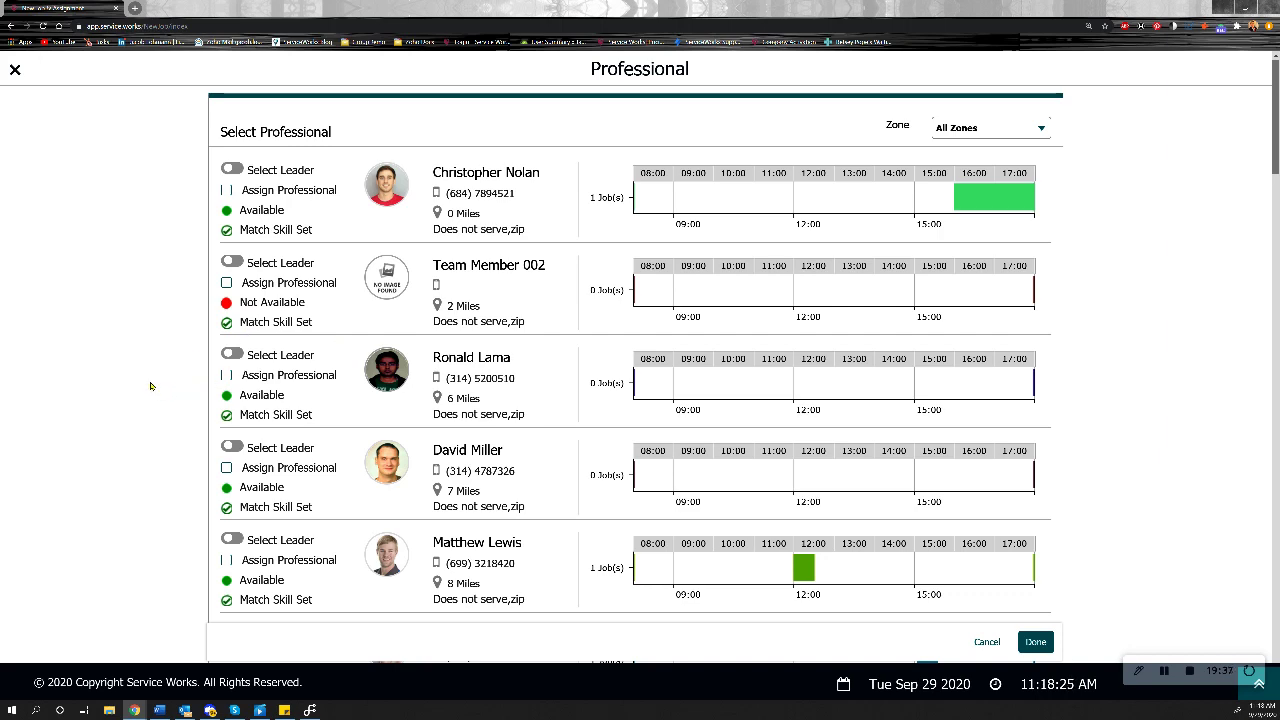
scroll(368, 415, "down", 6)
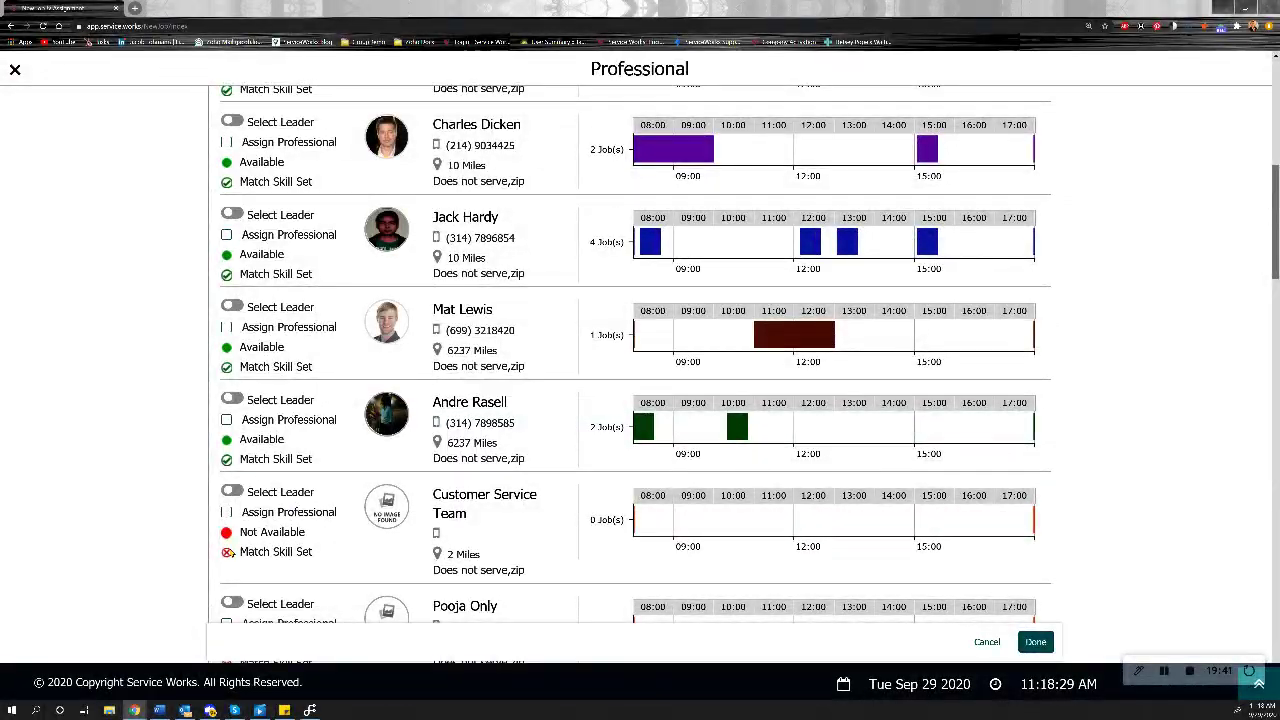
scroll(384, 414, "down", 2)
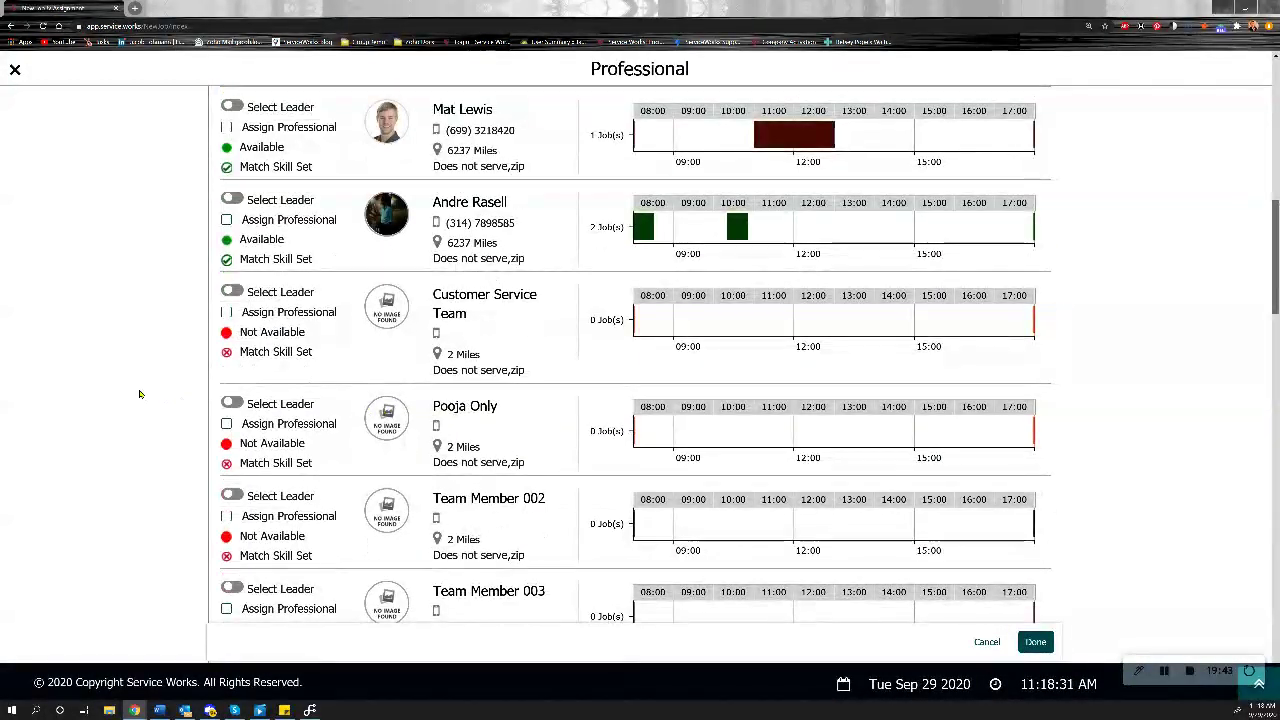
scroll(152, 398, "up", 1)
scroll(243, 400, "up", 7)
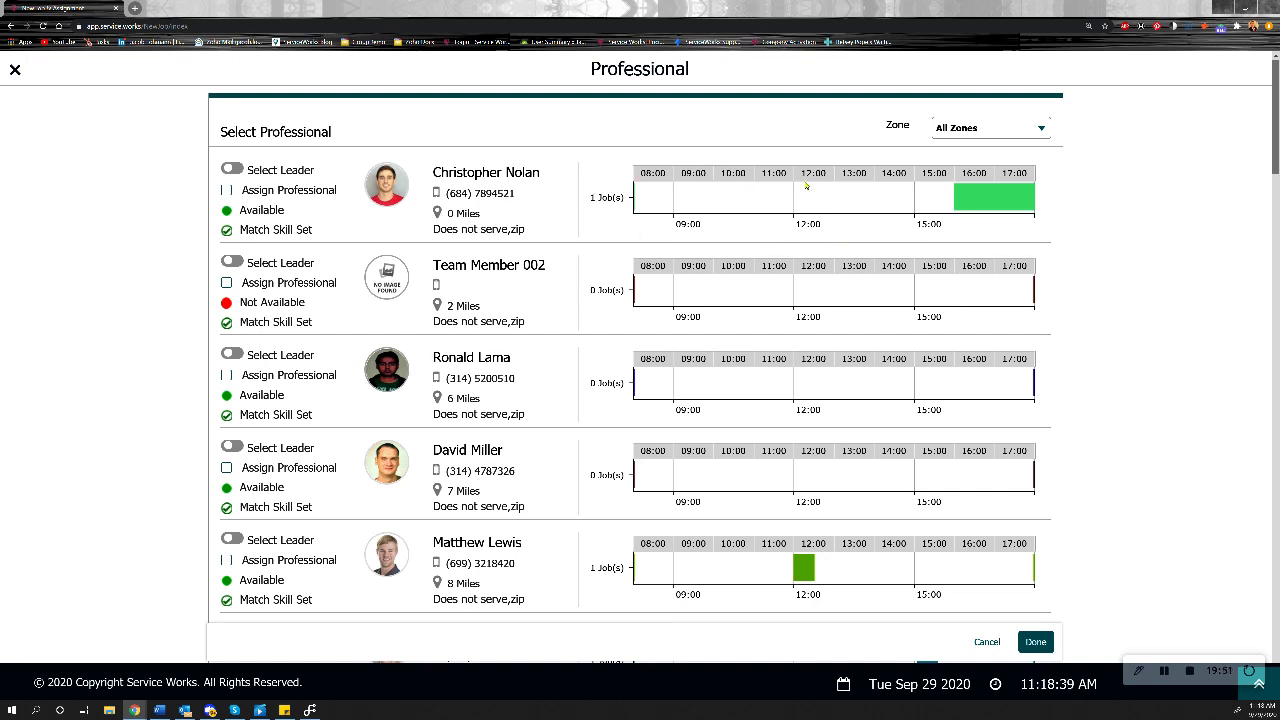
left_click(226, 190)
left_click(1035, 641)
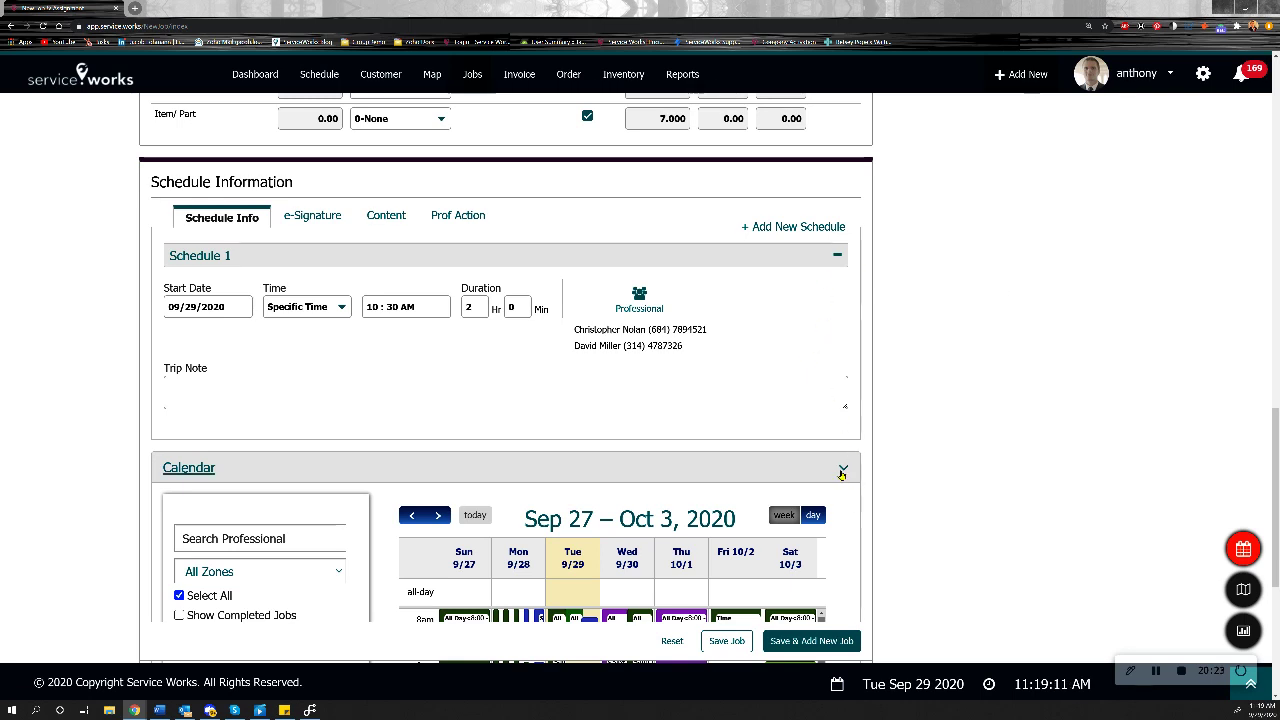
Collapse the calendar and review Schedule 1's e-Signature, Content and Prof Action sections.
left_click(842, 469)
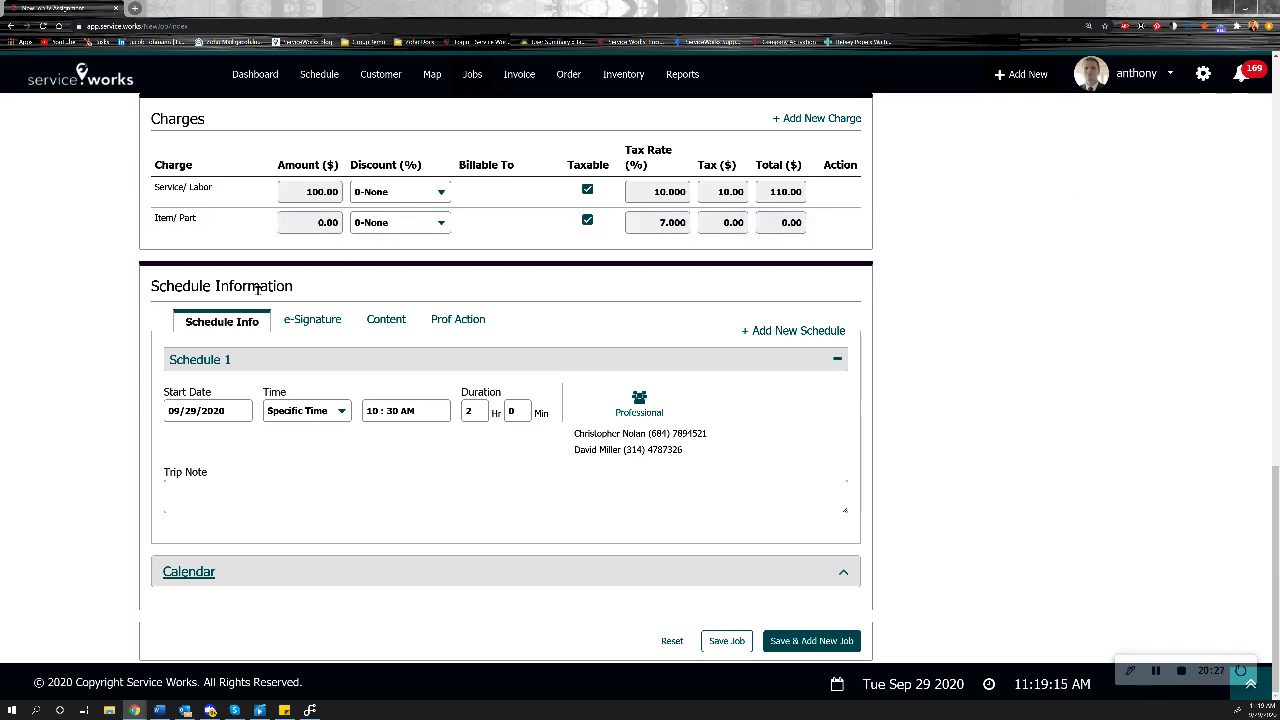
left_click(301, 323)
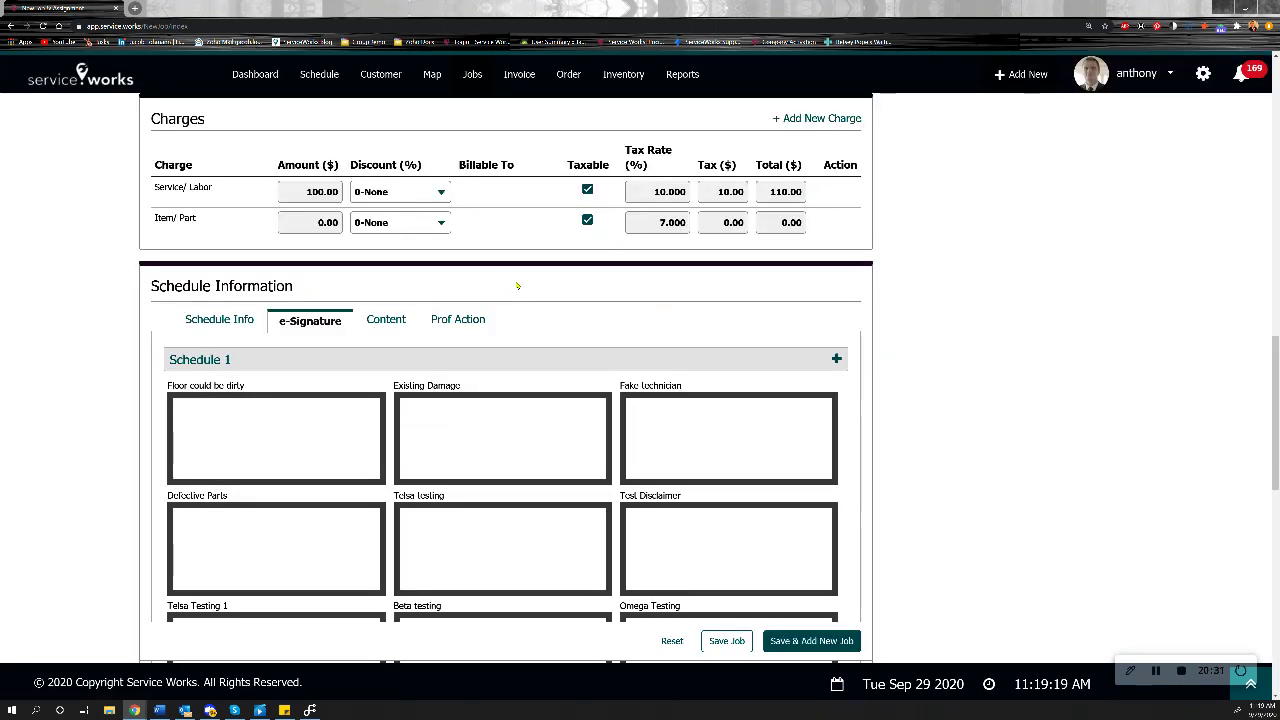
left_click(386, 319)
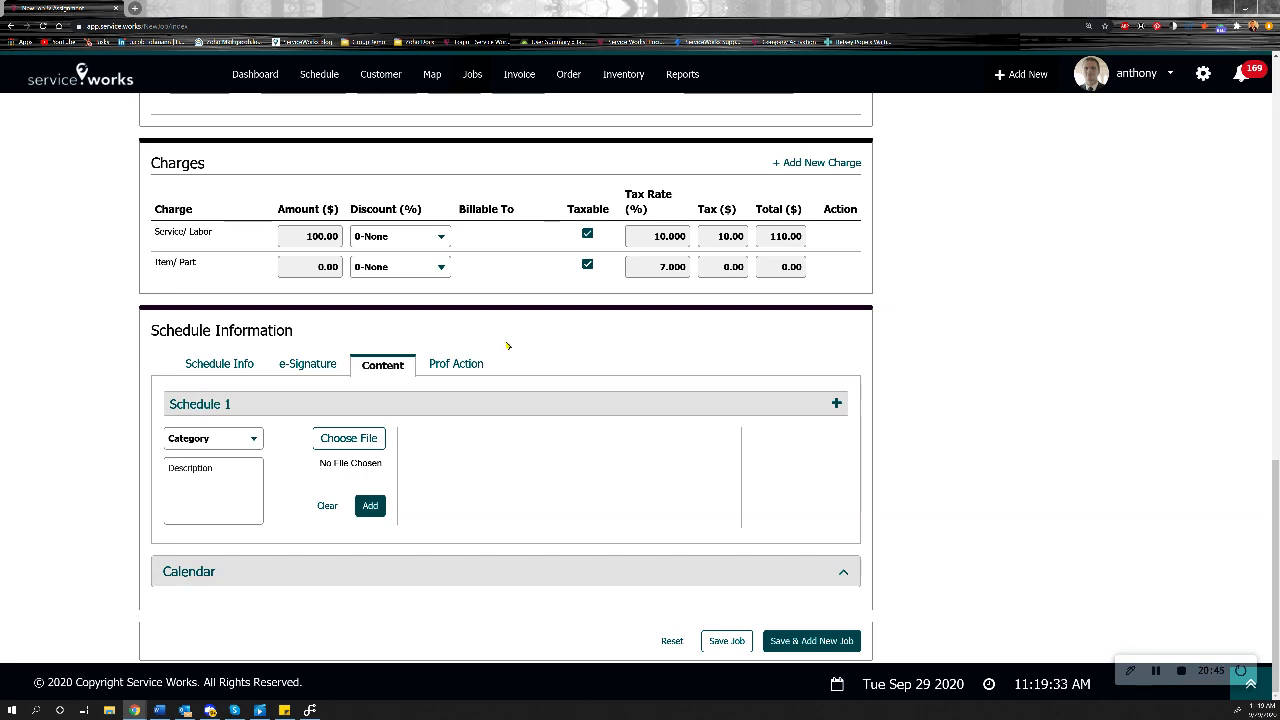
left_click(456, 368)
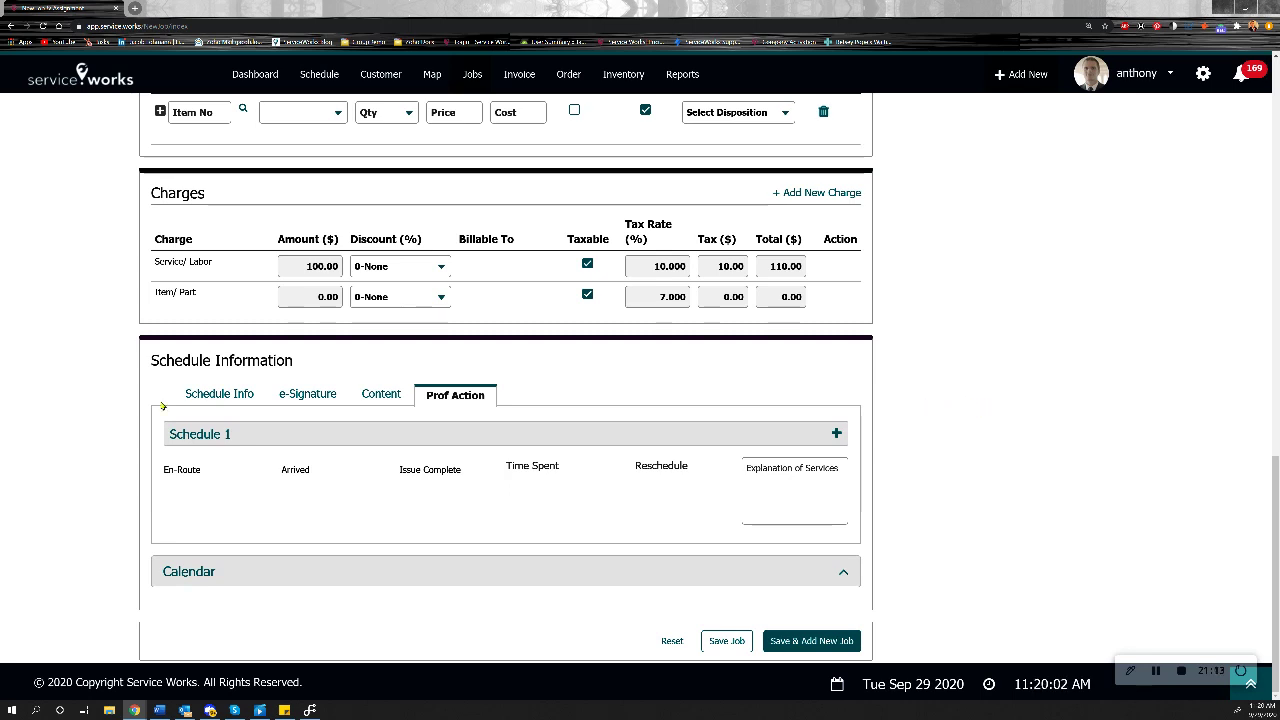
Return to Schedule 1's schedule info and save the new job, acknowledging the confirmation.
left_click(215, 395)
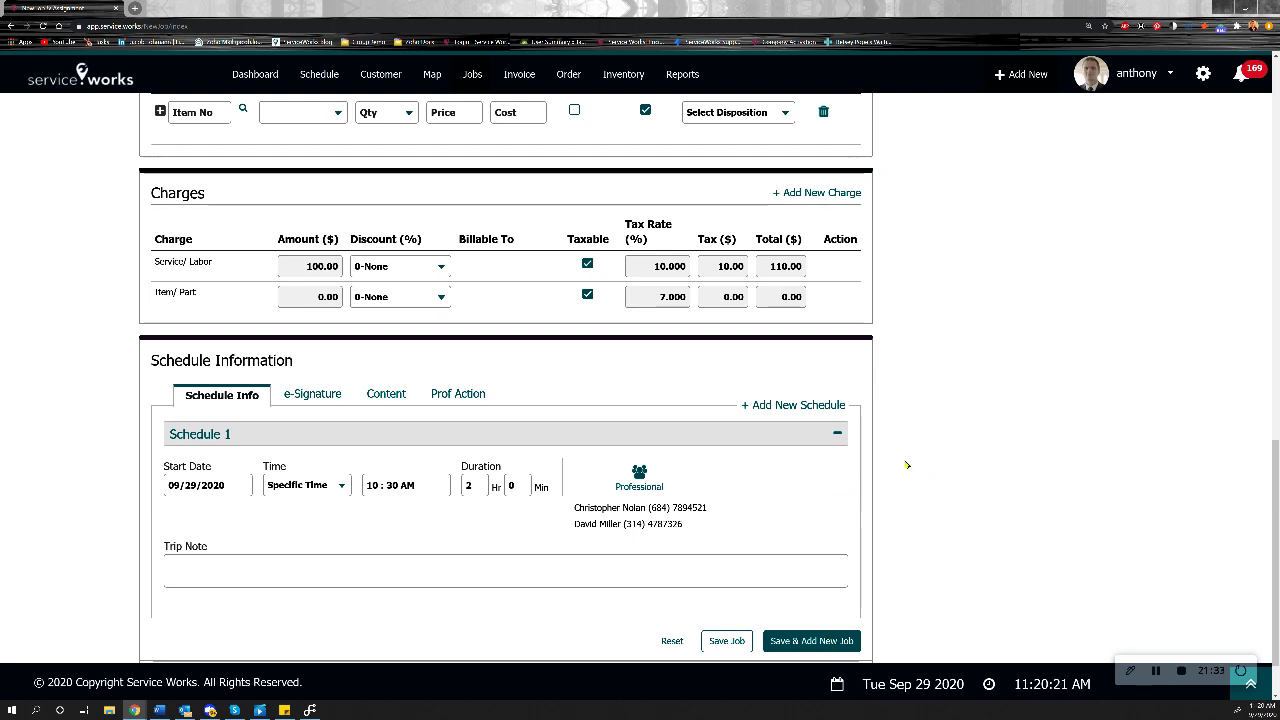
left_click(726, 641)
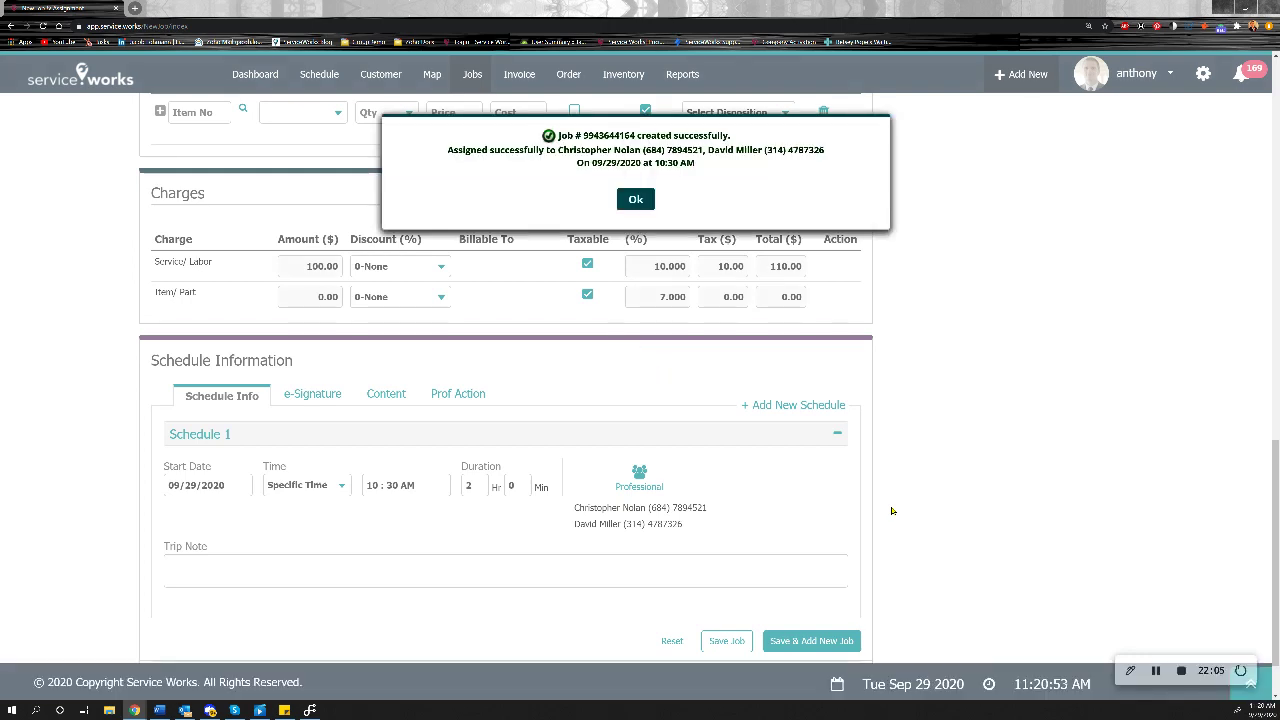
left_click(637, 199)
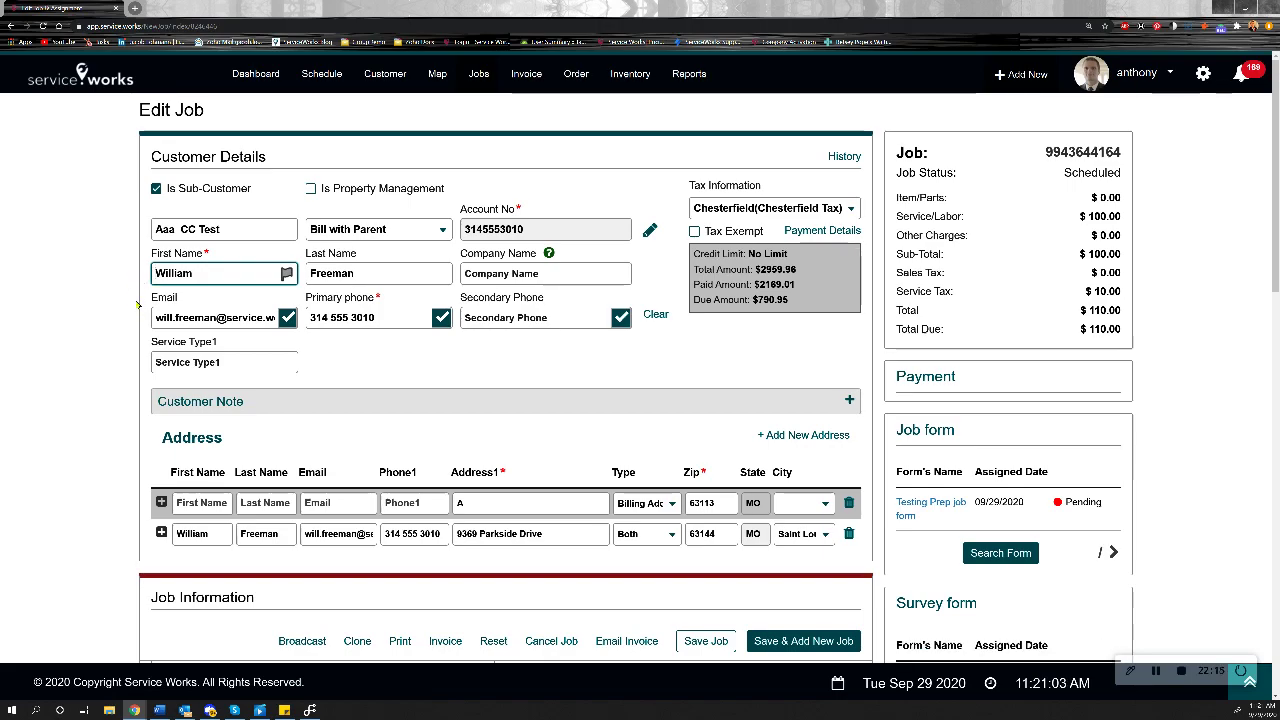
Review the saved job's information, service line, product and charges, and check the log for who made each entry.
scroll(114, 297, "down", 2)
scroll(114, 297, "down", 3)
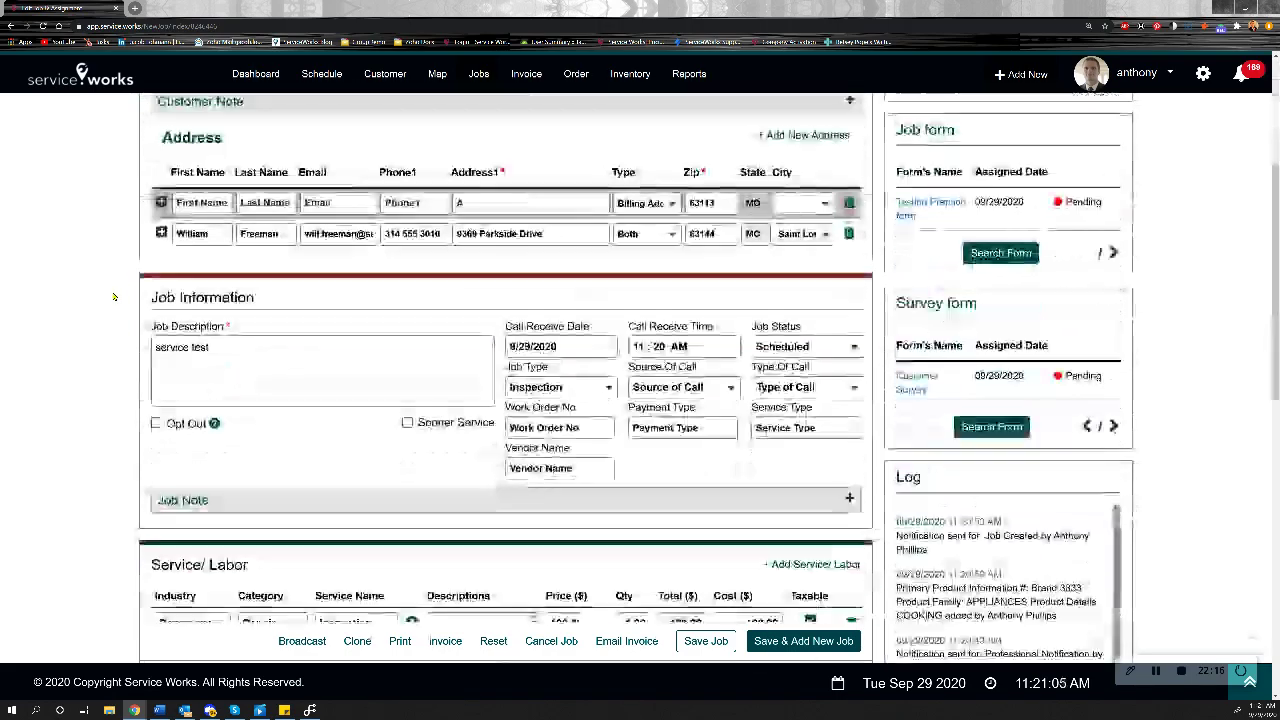
scroll(312, 315, "down", 1)
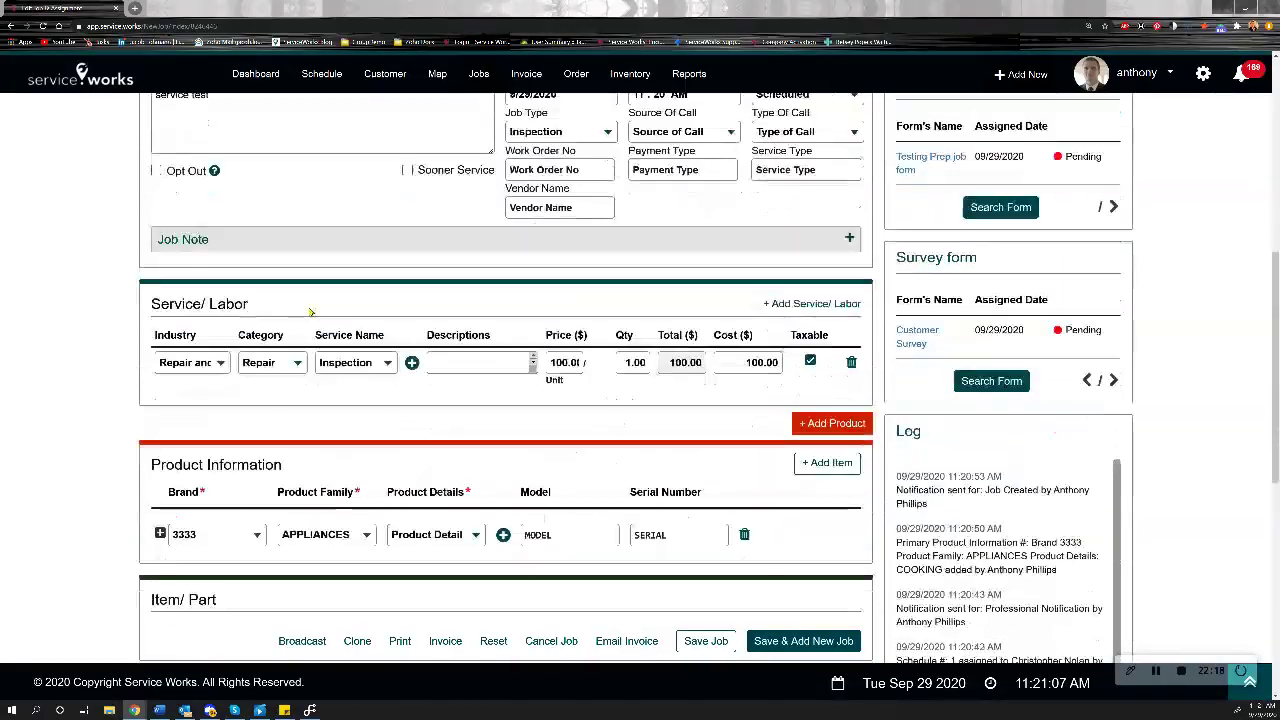
scroll(517, 309, "down", 2)
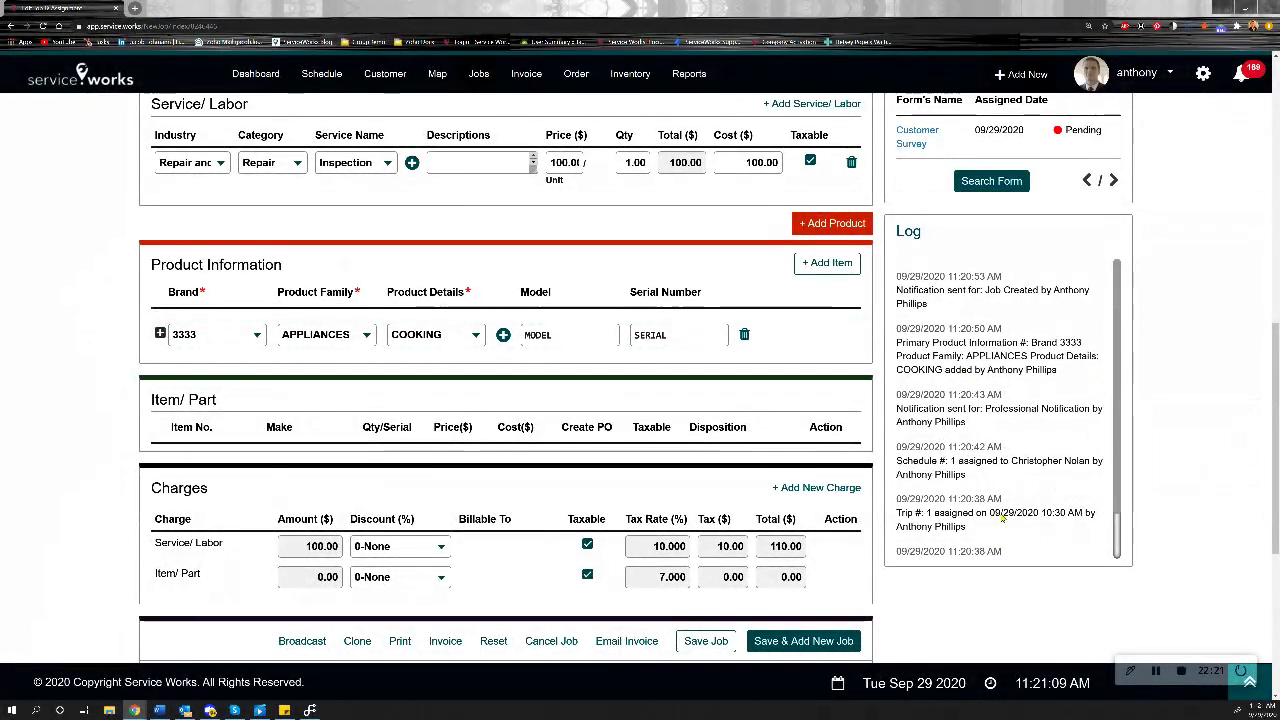
scroll(1050, 500, "down", 1)
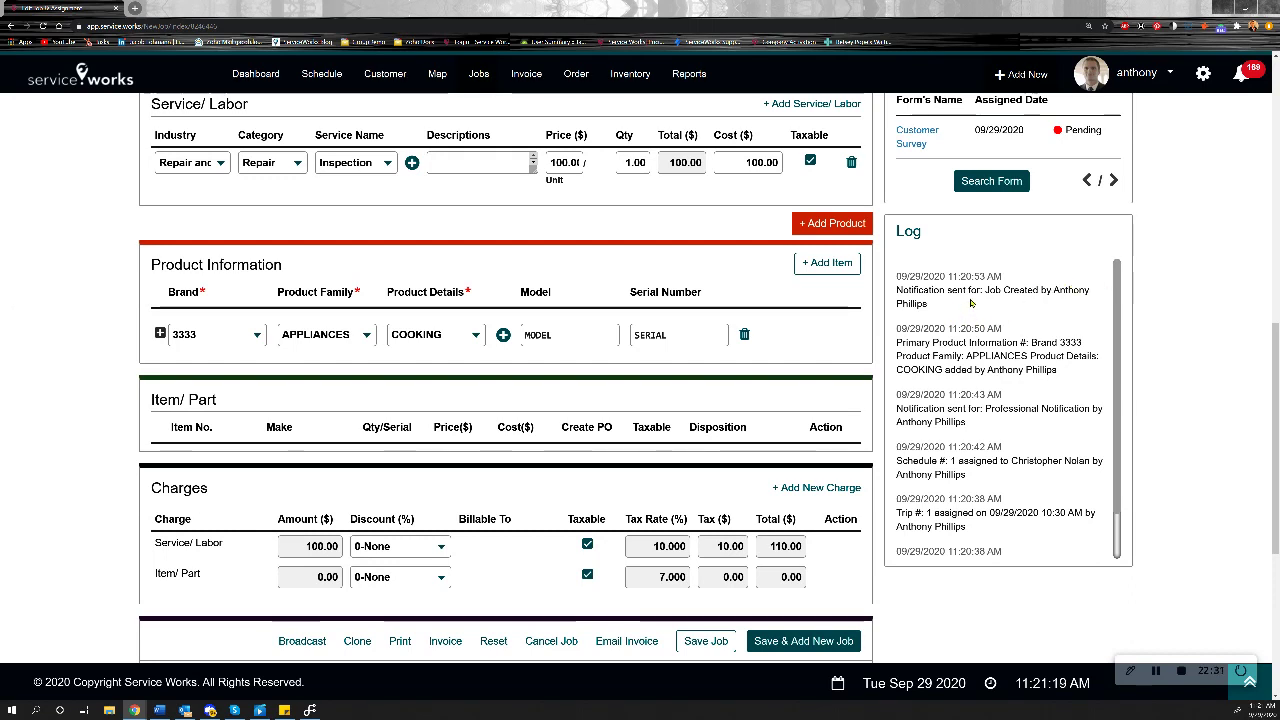
left_click_drag(1052, 289, 1050, 297)
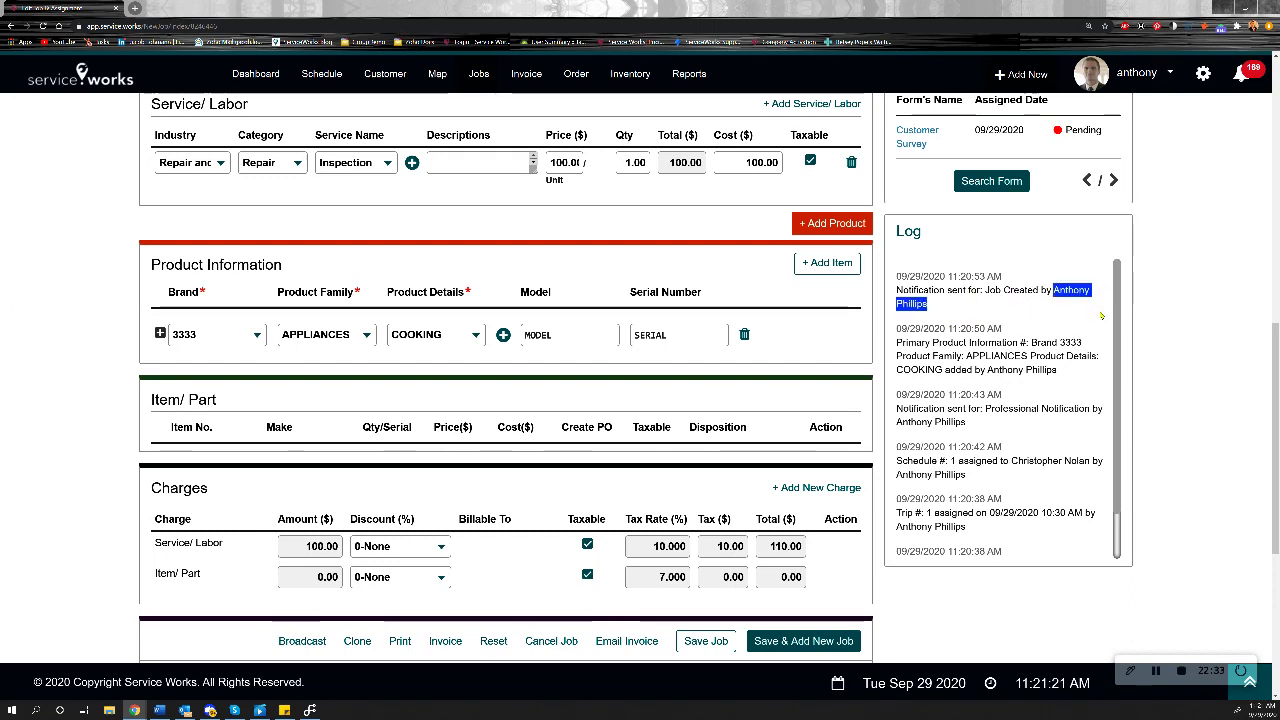
left_click(1022, 315)
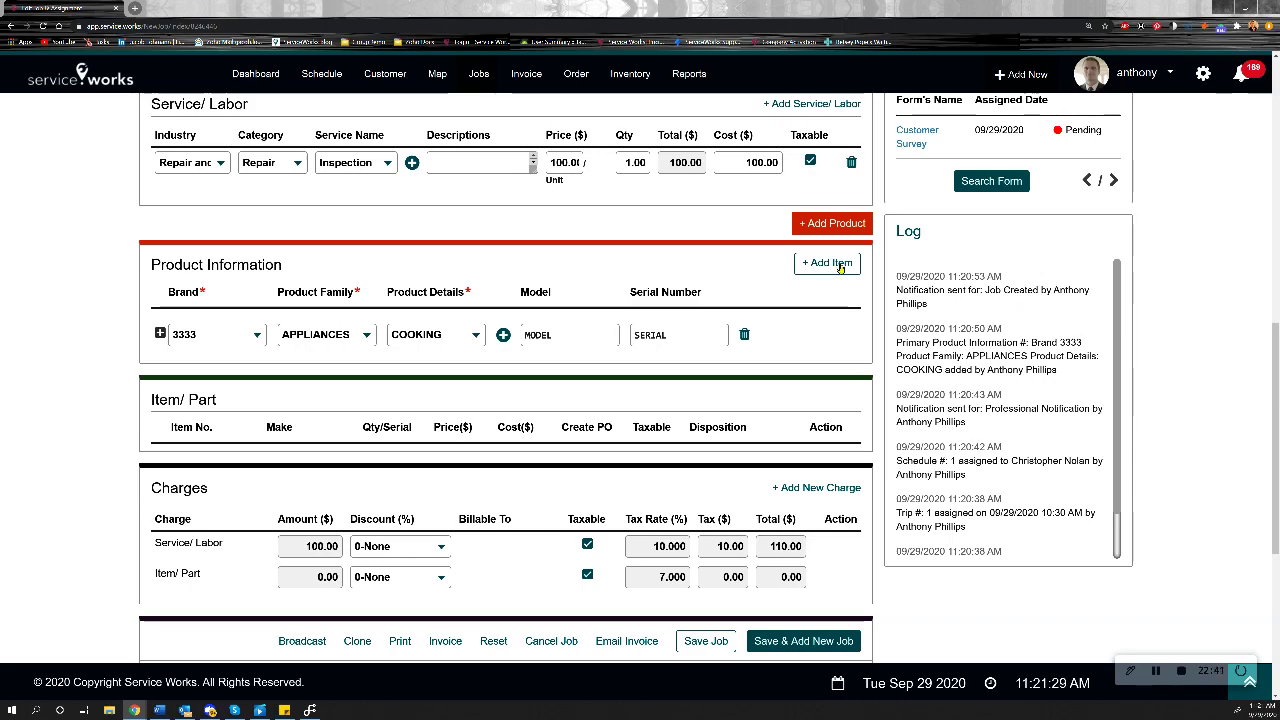
Turn the check mark for the customer's primary phone off and back on.
scroll(237, 291, "up", 8)
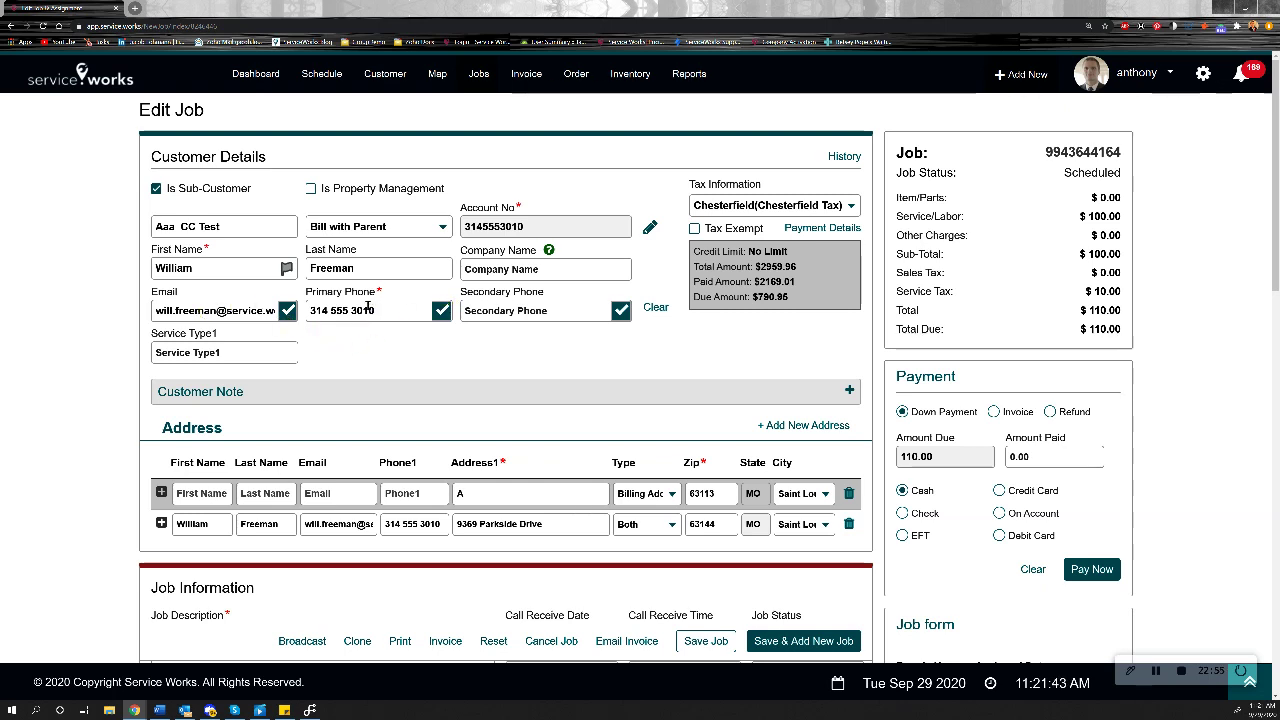
left_click(441, 310)
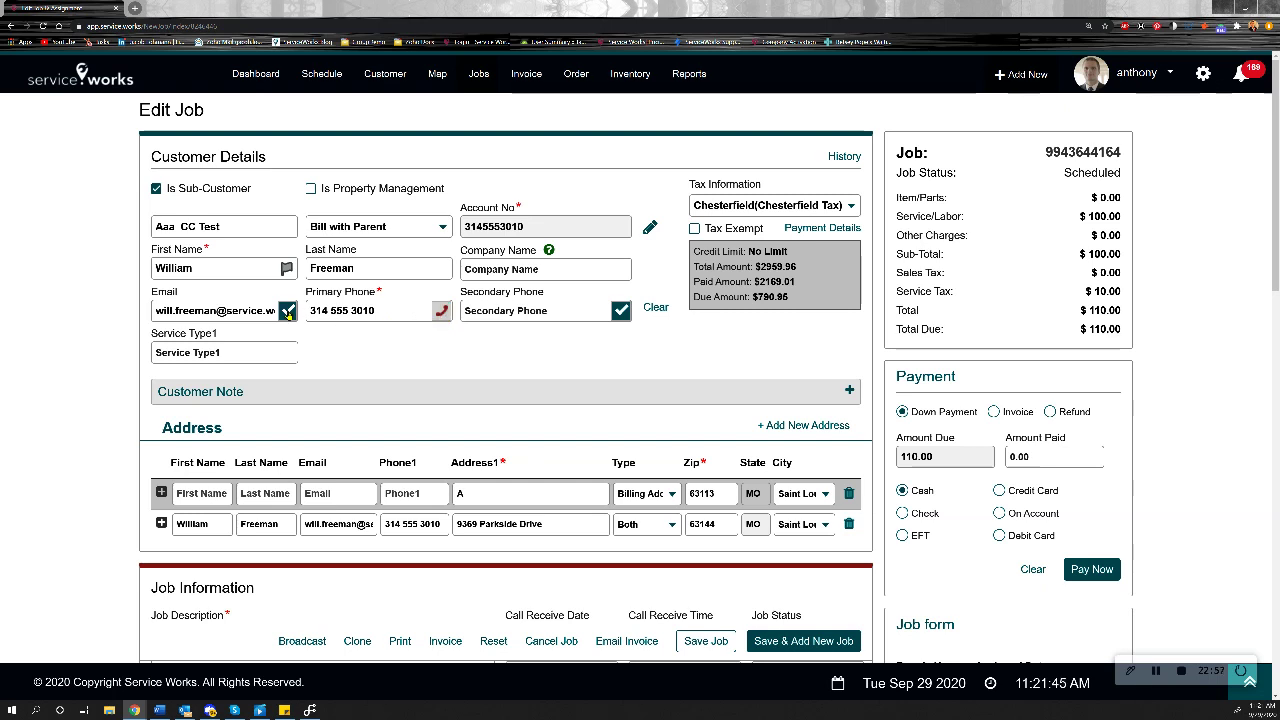
left_click(441, 310)
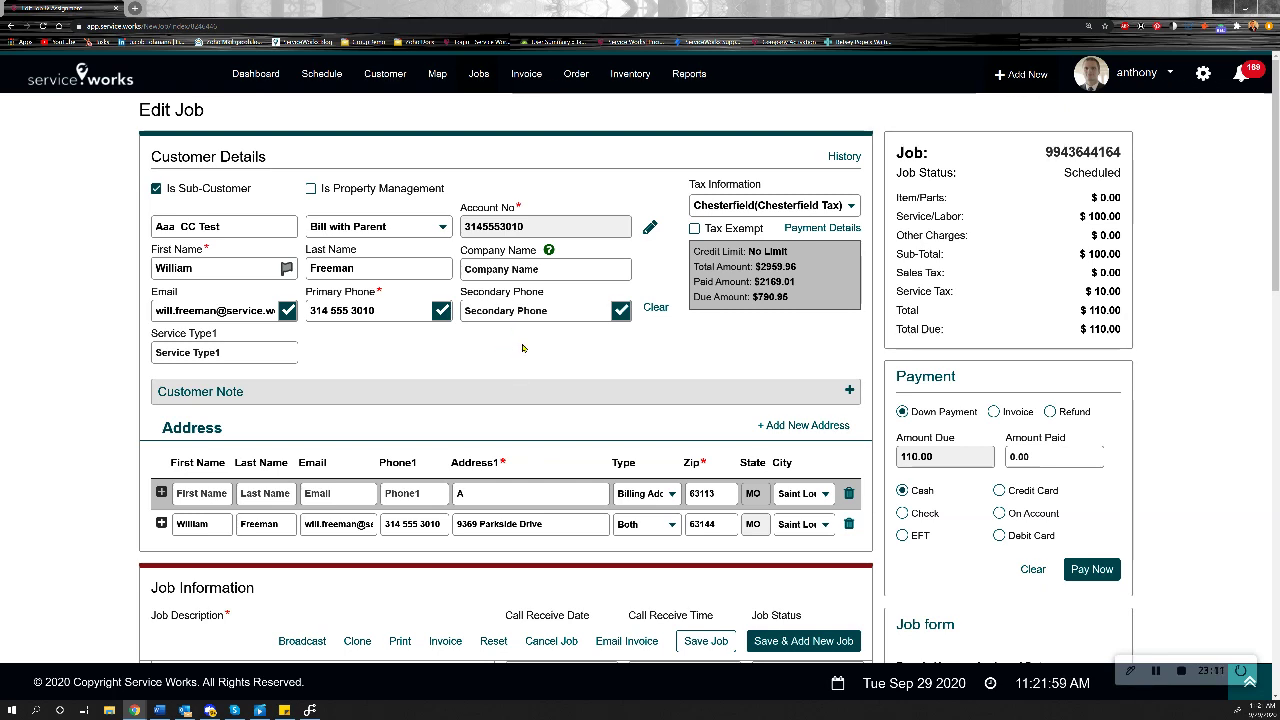
Open Samsung Flow, scan for devices, and register the BLACKOUT phone, confirming its passkey.
left_click(310, 710)
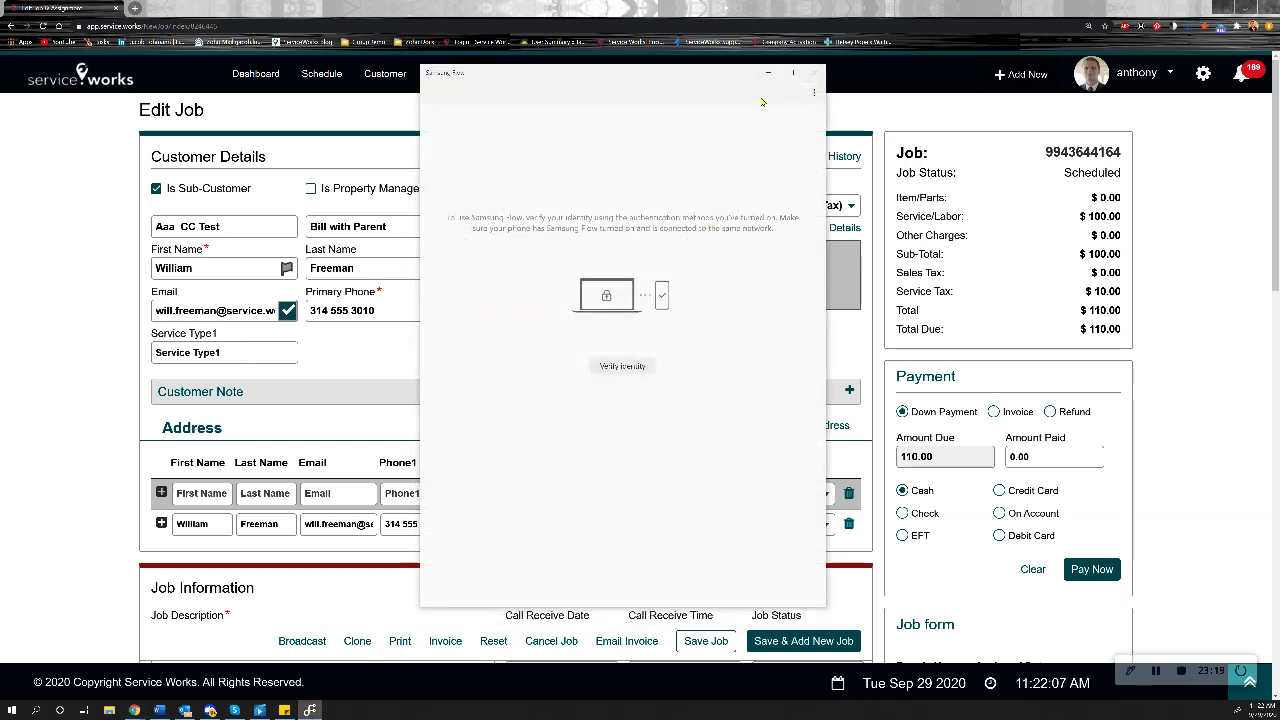
left_click(814, 92)
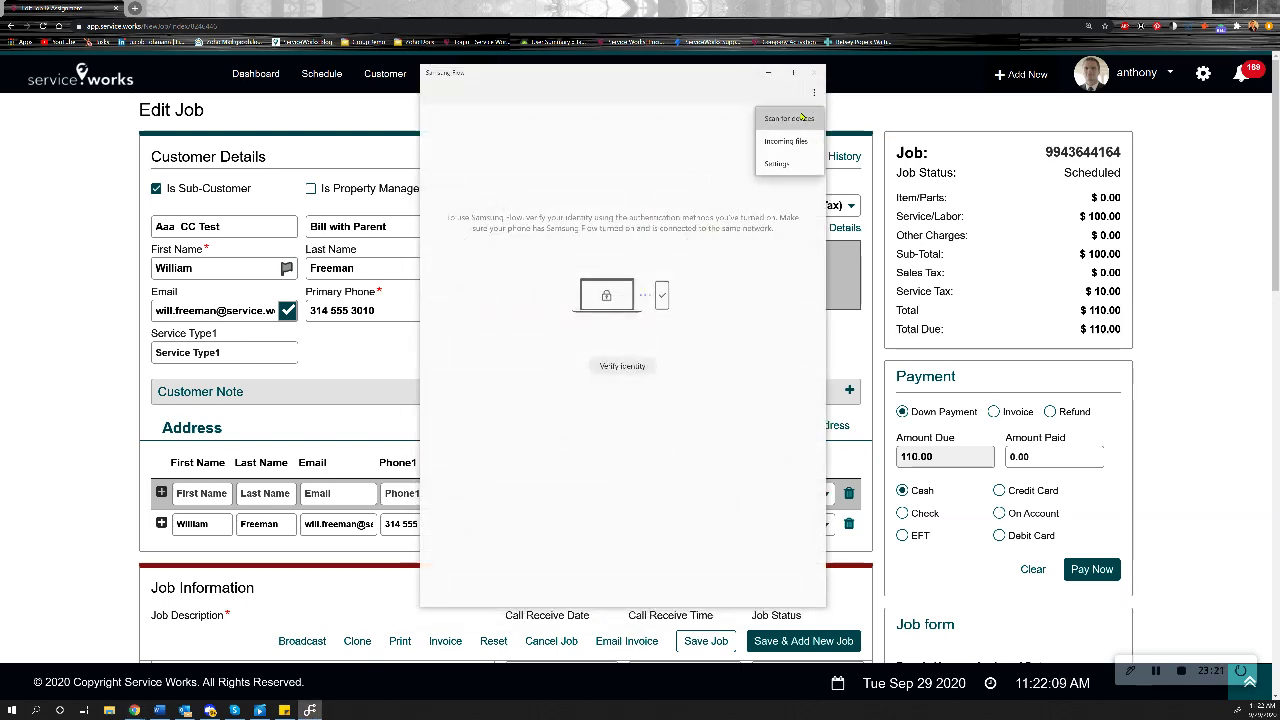
left_click(790, 118)
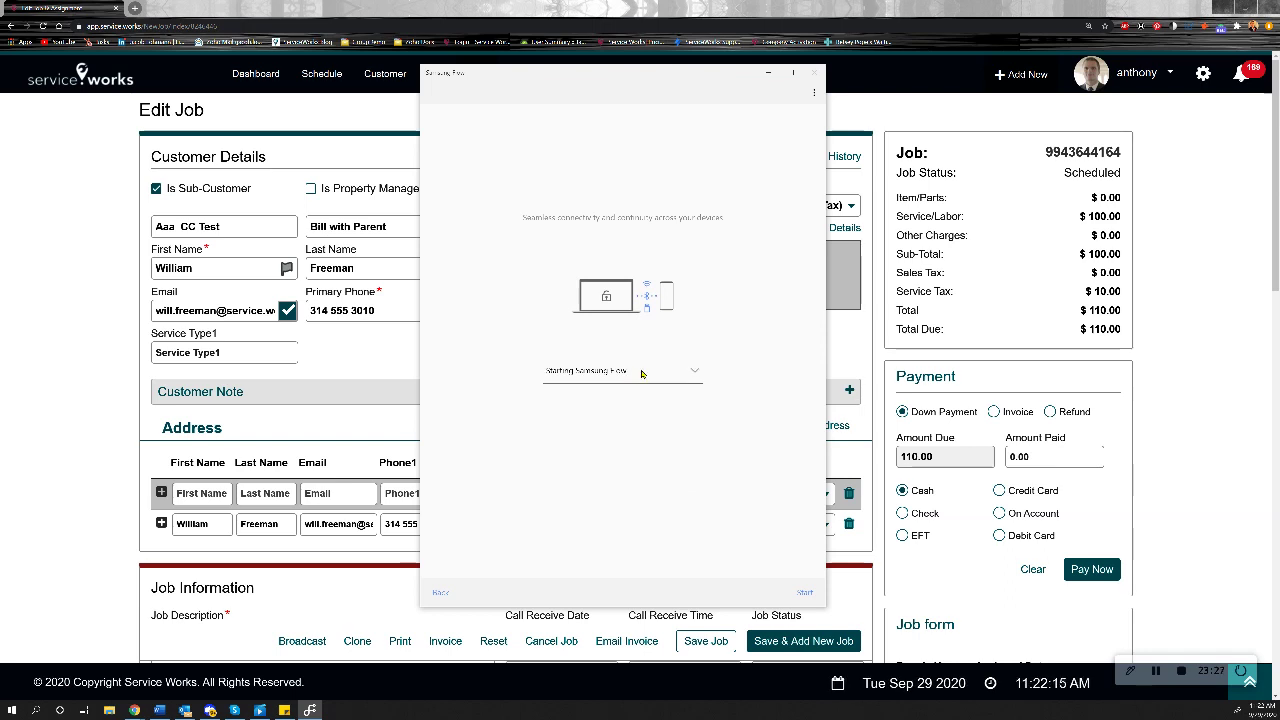
left_click(642, 372)
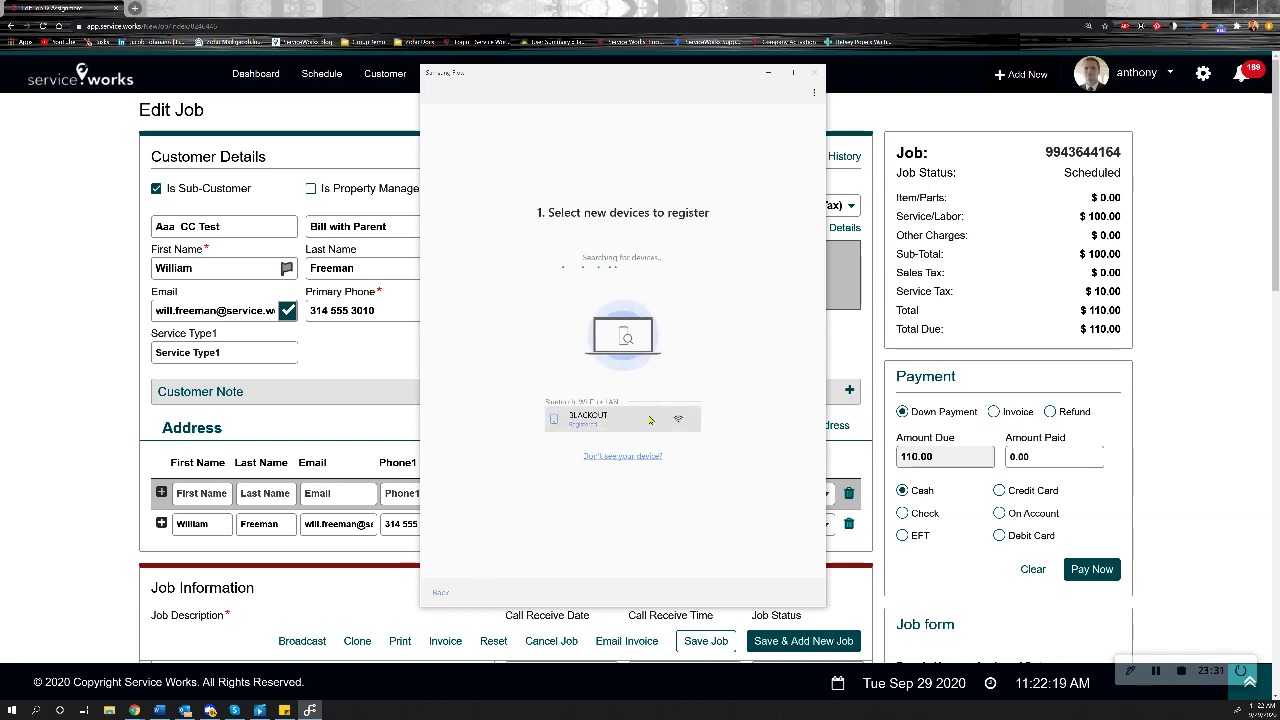
left_click(588, 418)
left_click(584, 389)
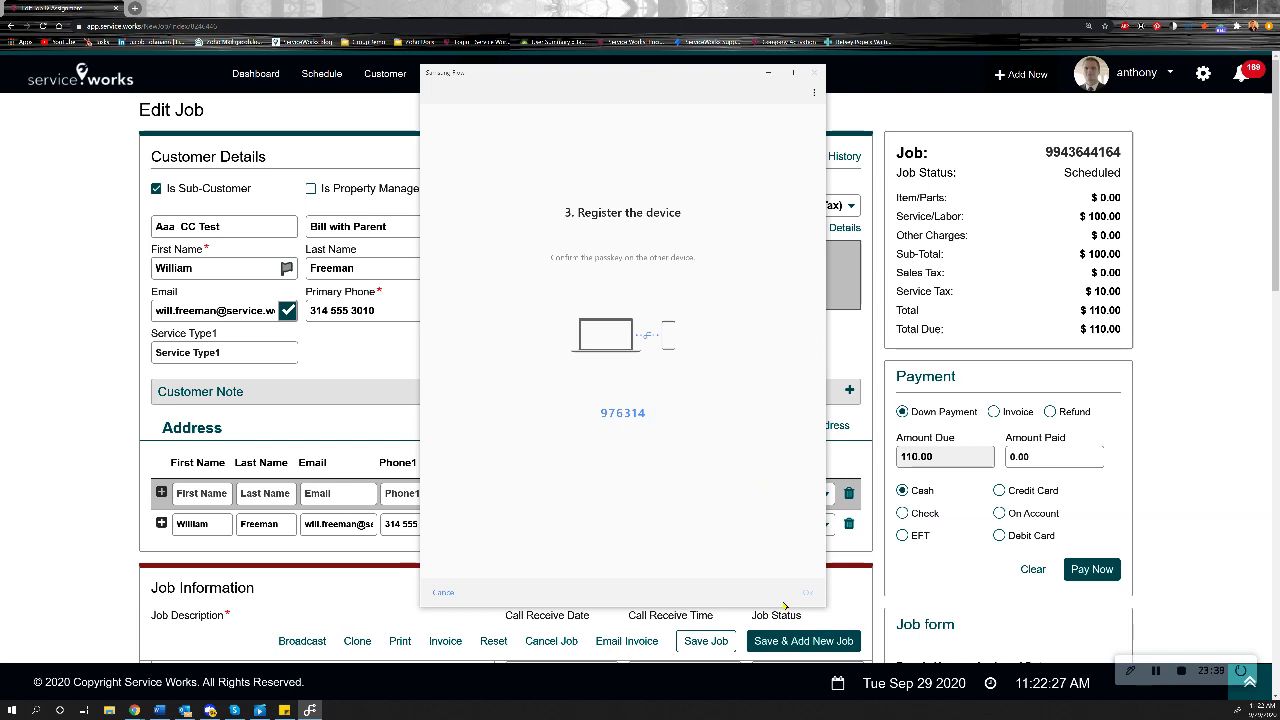
left_click(806, 592)
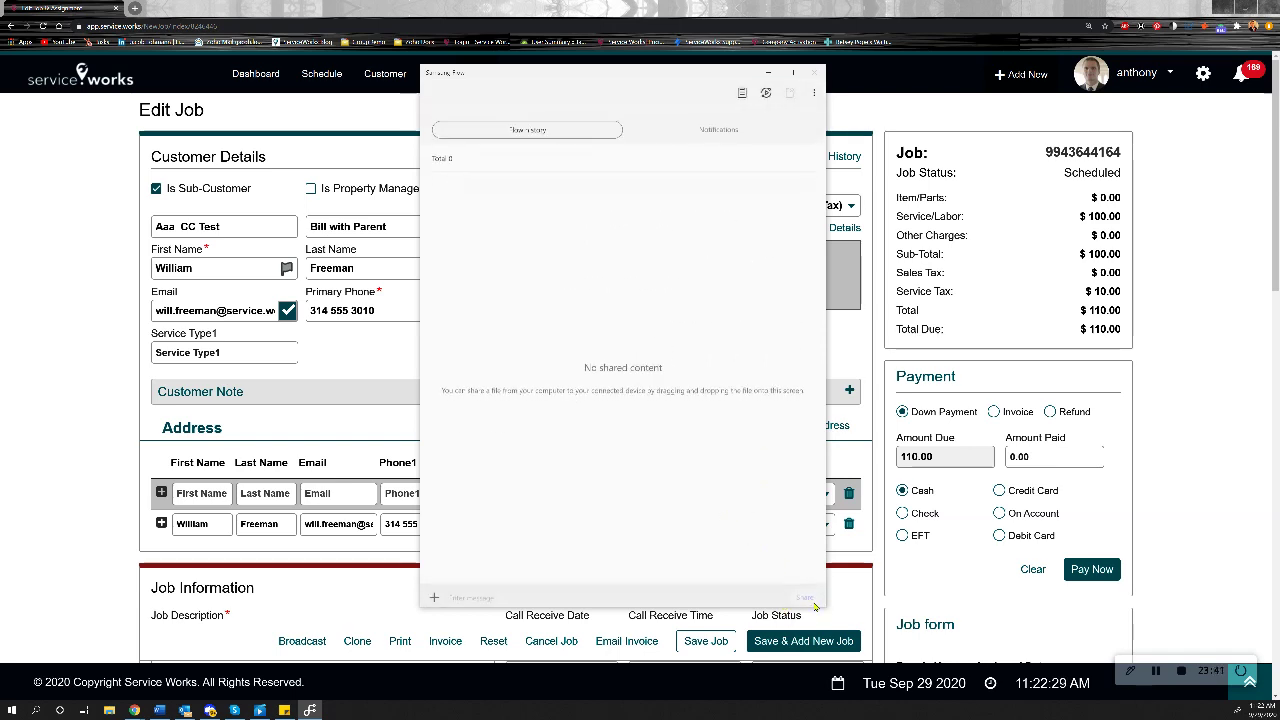
Mirror the phone's screen with Smart View and launch the Serviceworks app from the phone's Tools folder.
left_click(766, 92)
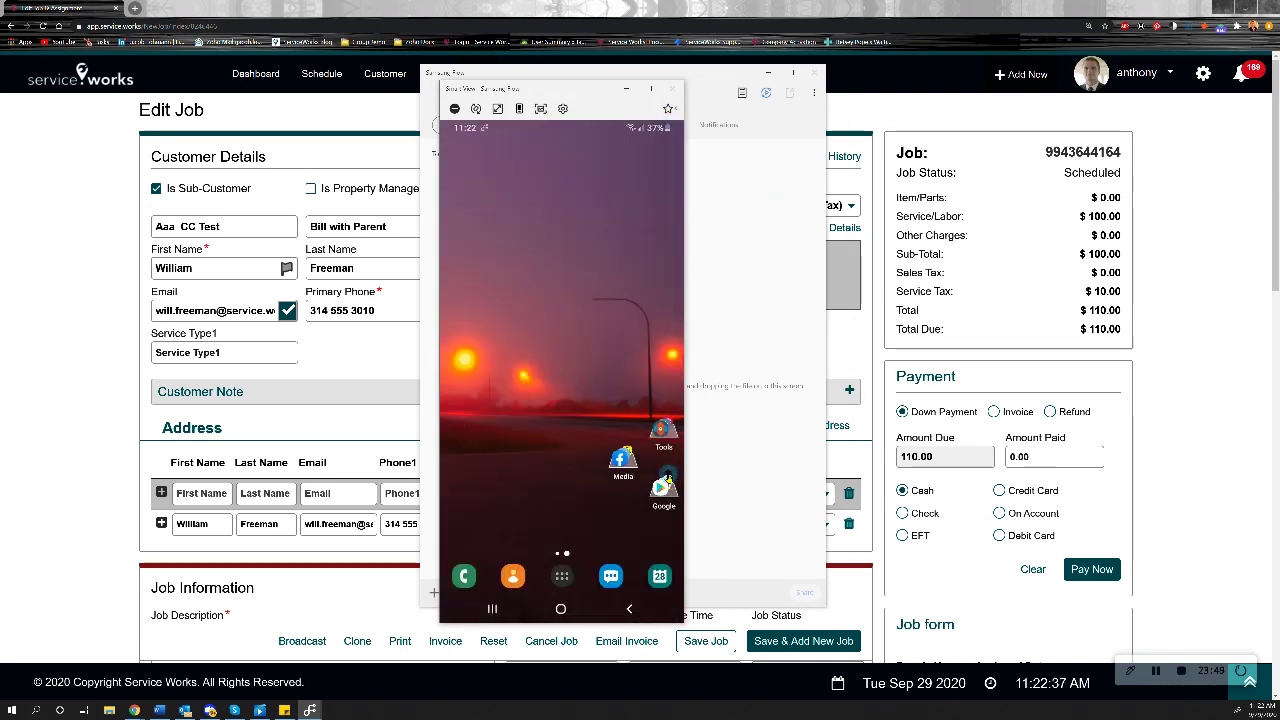
left_click(660, 430)
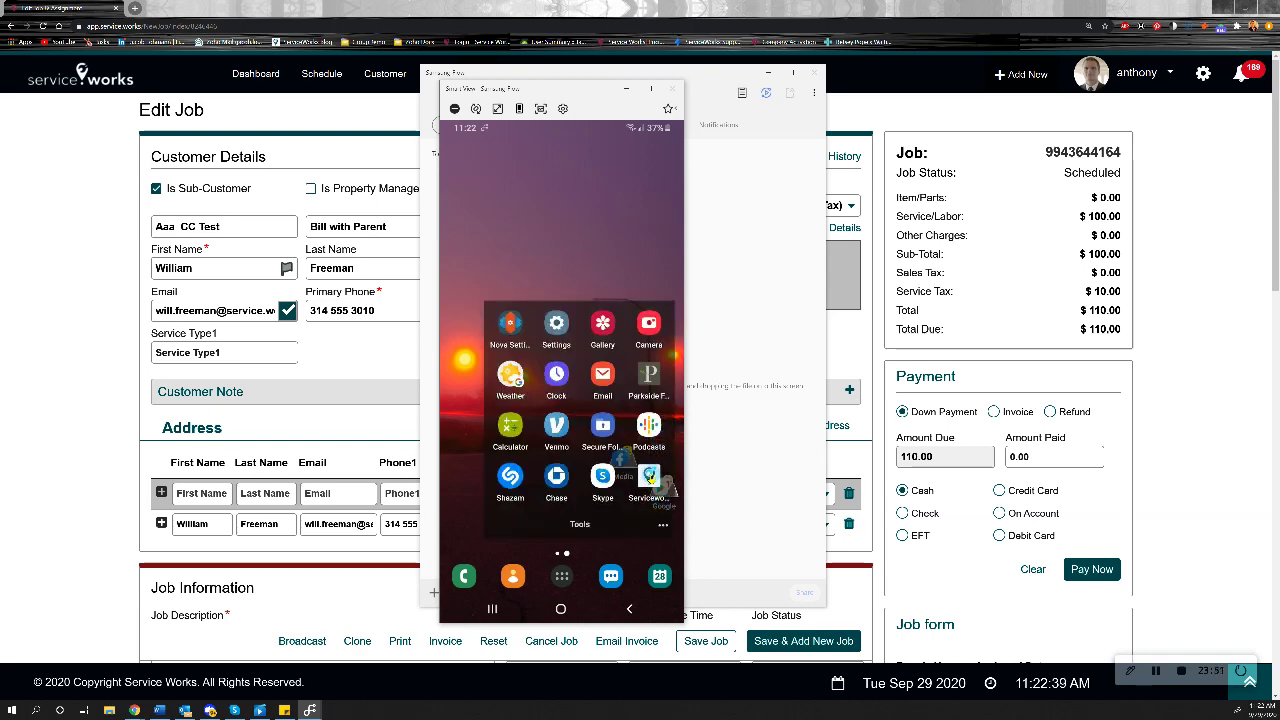
left_click(650, 476)
Minimize the main Samsung Flow window, then enlarge and reposition the mirrored phone window over the Edit Job page.
left_click_drag(597, 89, 621, 96)
left_click(761, 68)
left_click(767, 73)
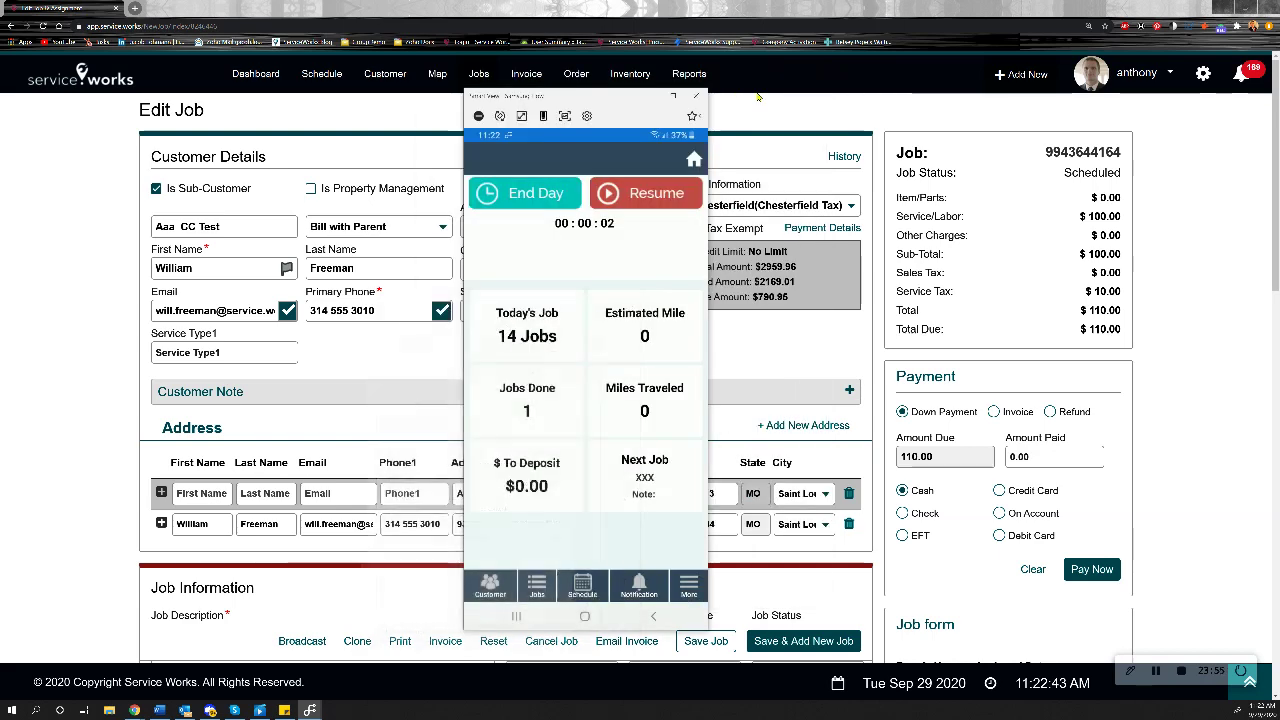
left_click_drag(619, 96, 662, 89)
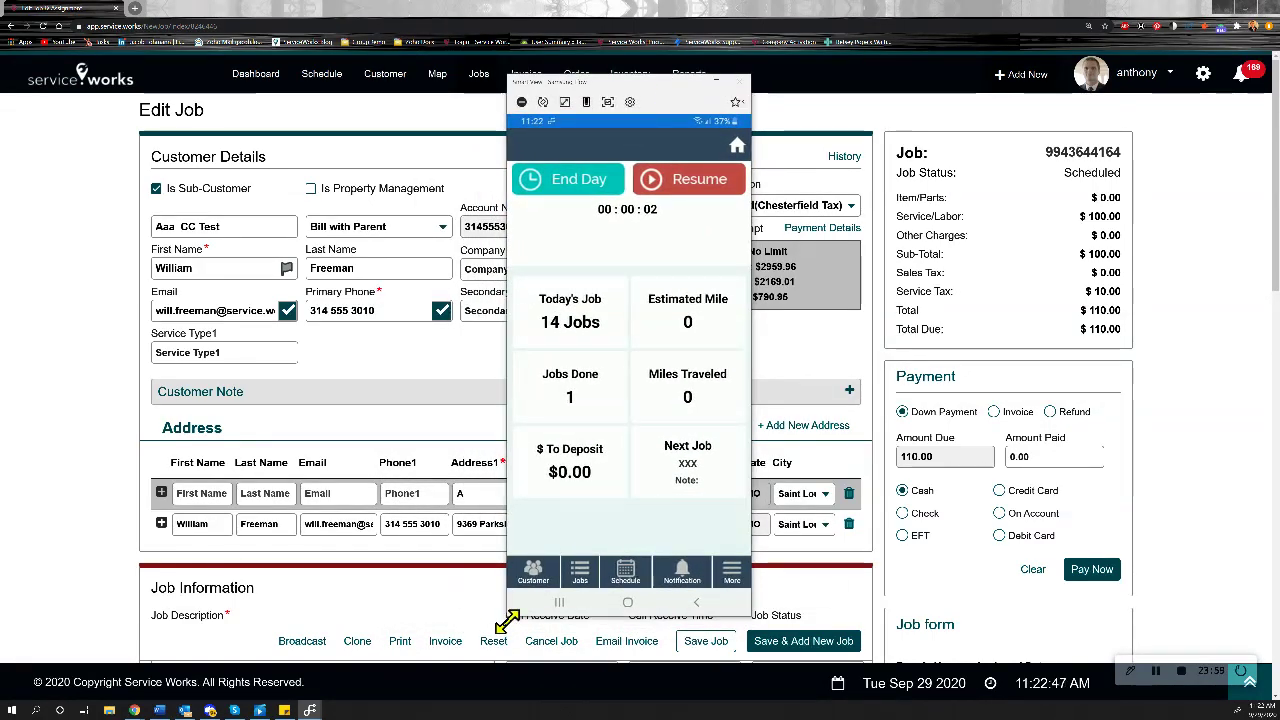
left_click_drag(508, 620, 412, 662)
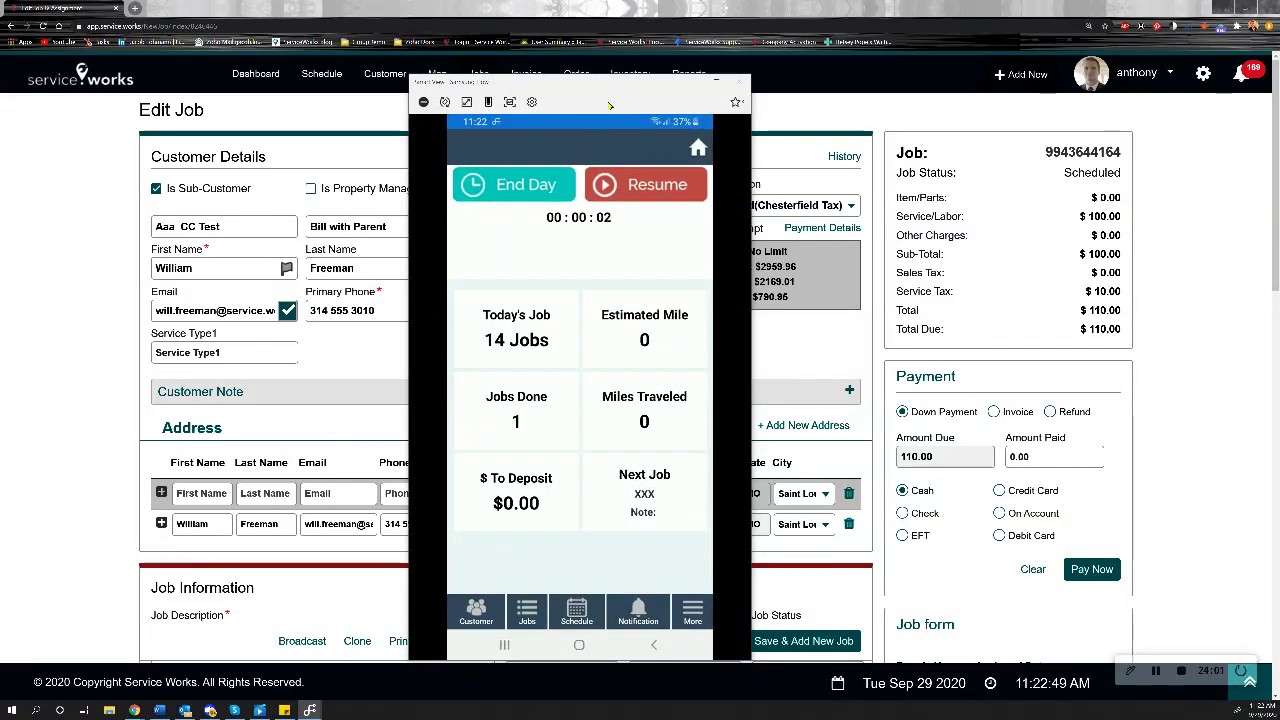
left_click_drag(609, 105, 663, 51)
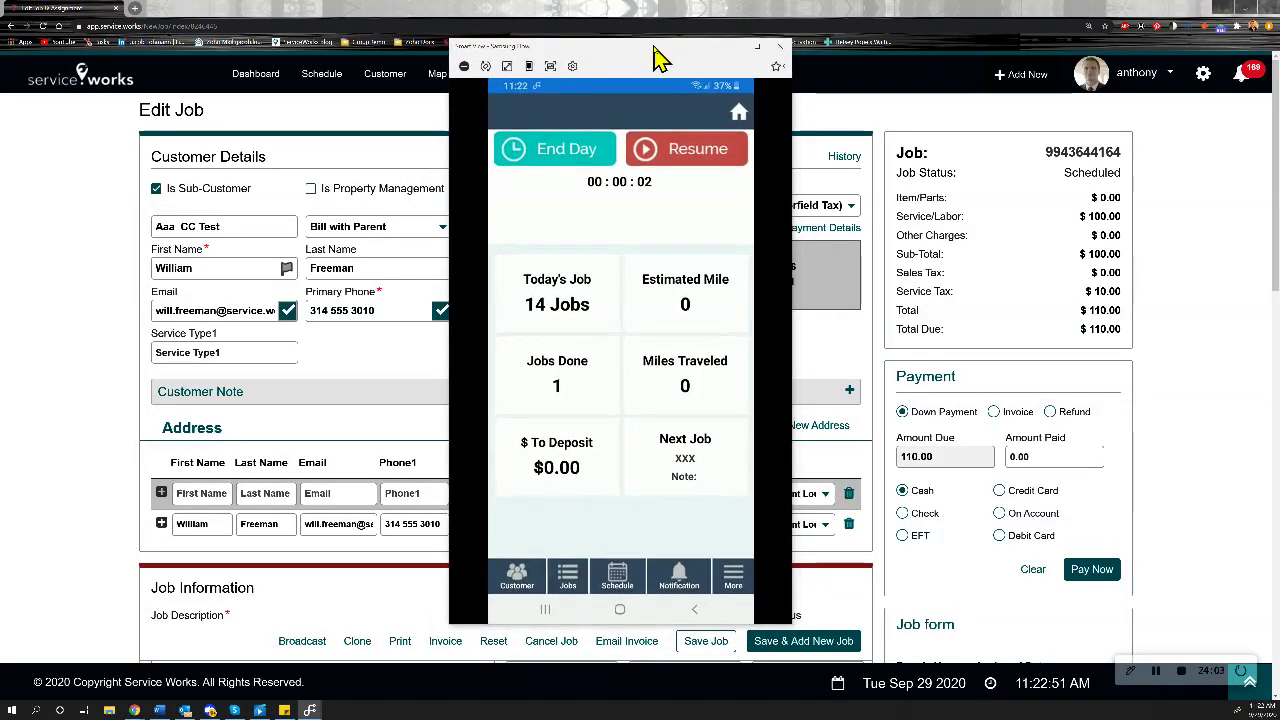
End the workday on the mobile app's dashboard and try the pause control.
left_click(558, 210)
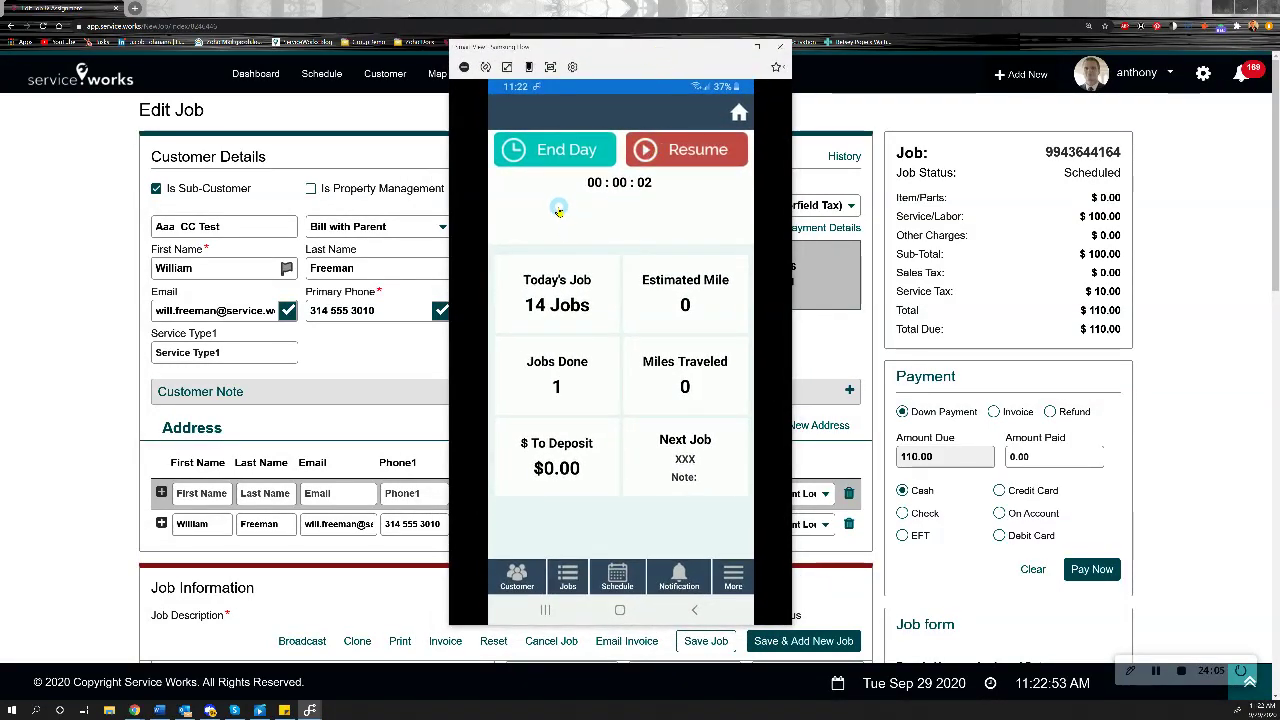
left_click(572, 149)
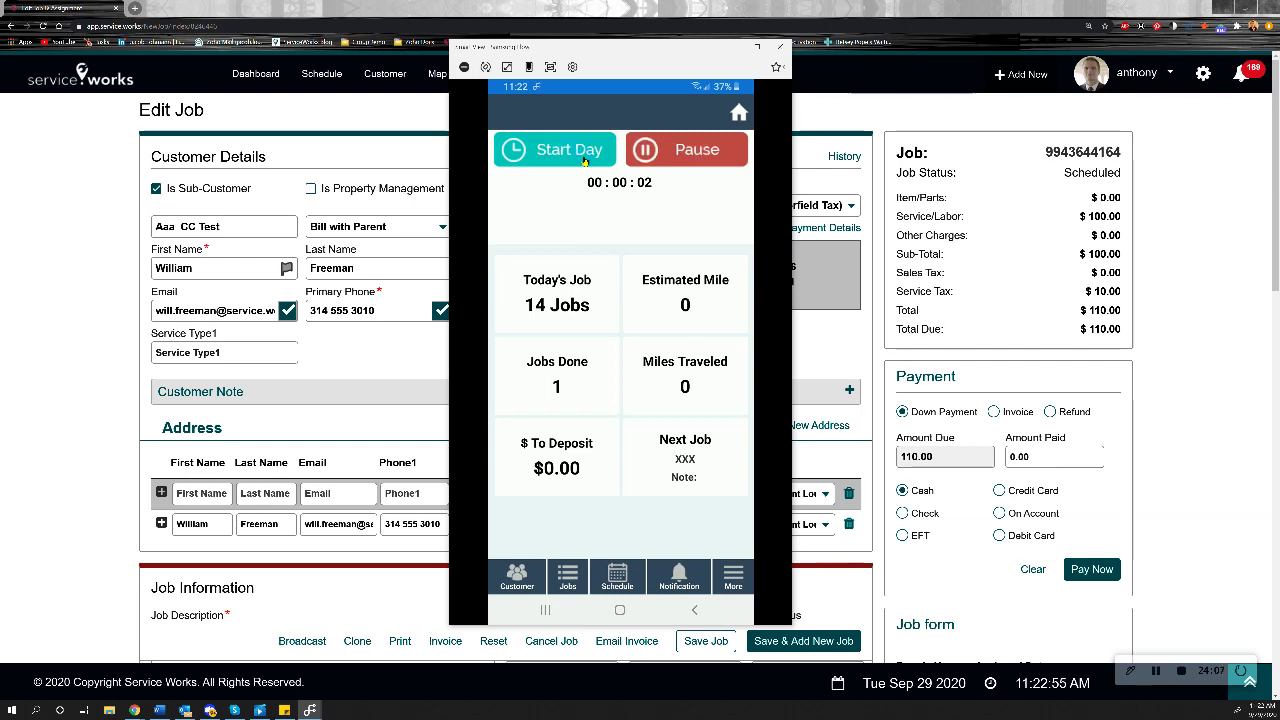
left_click(672, 151)
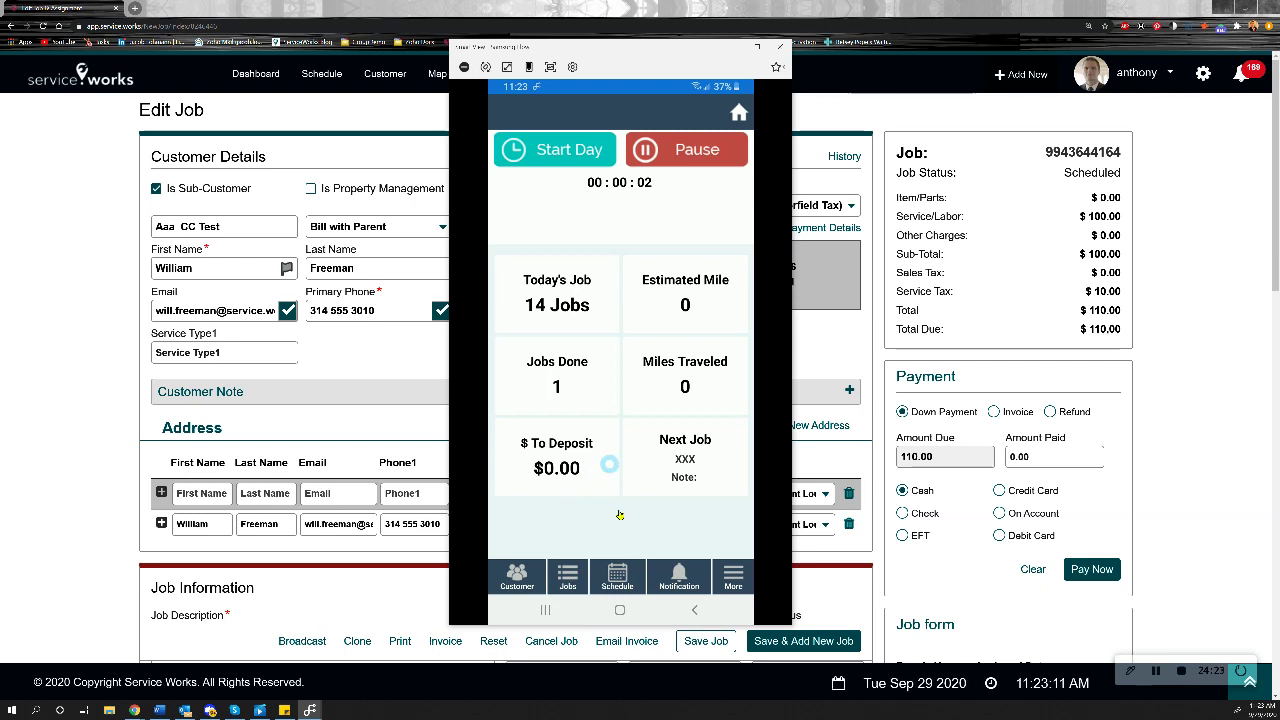
Examine the mobile app's customer list, September 2020 schedule and recent notifications.
left_click(524, 587)
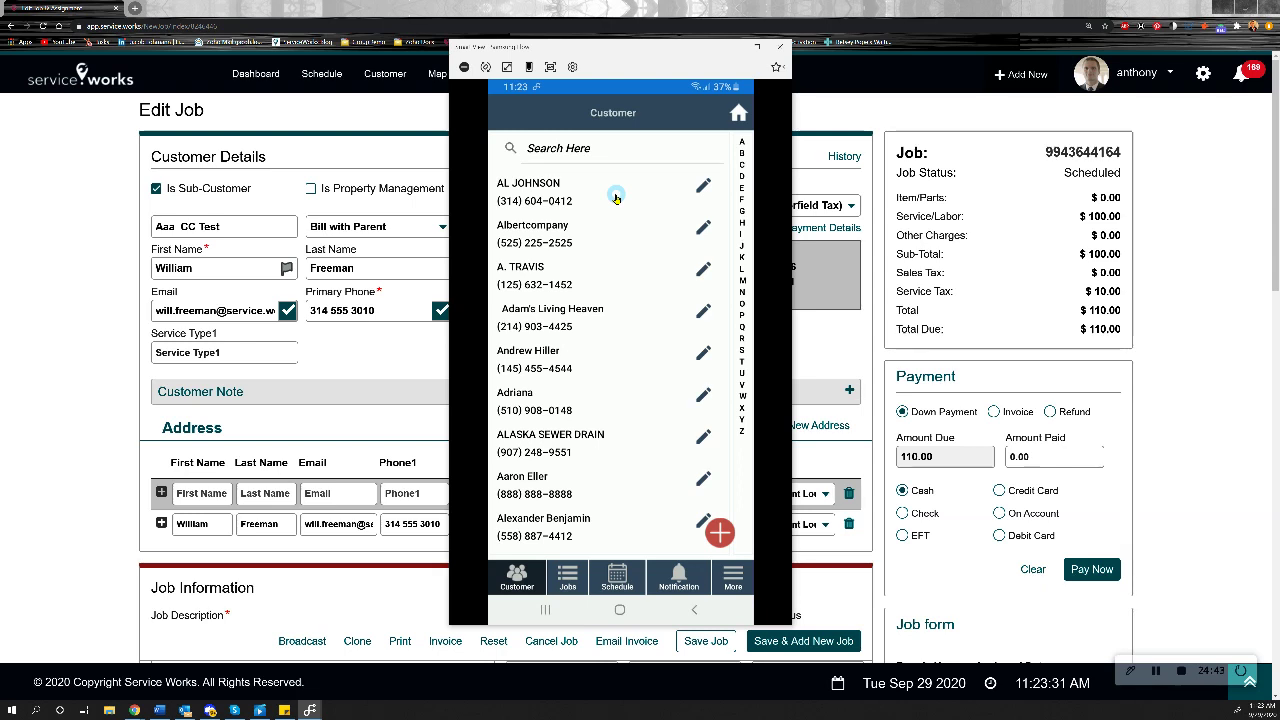
left_click(618, 580)
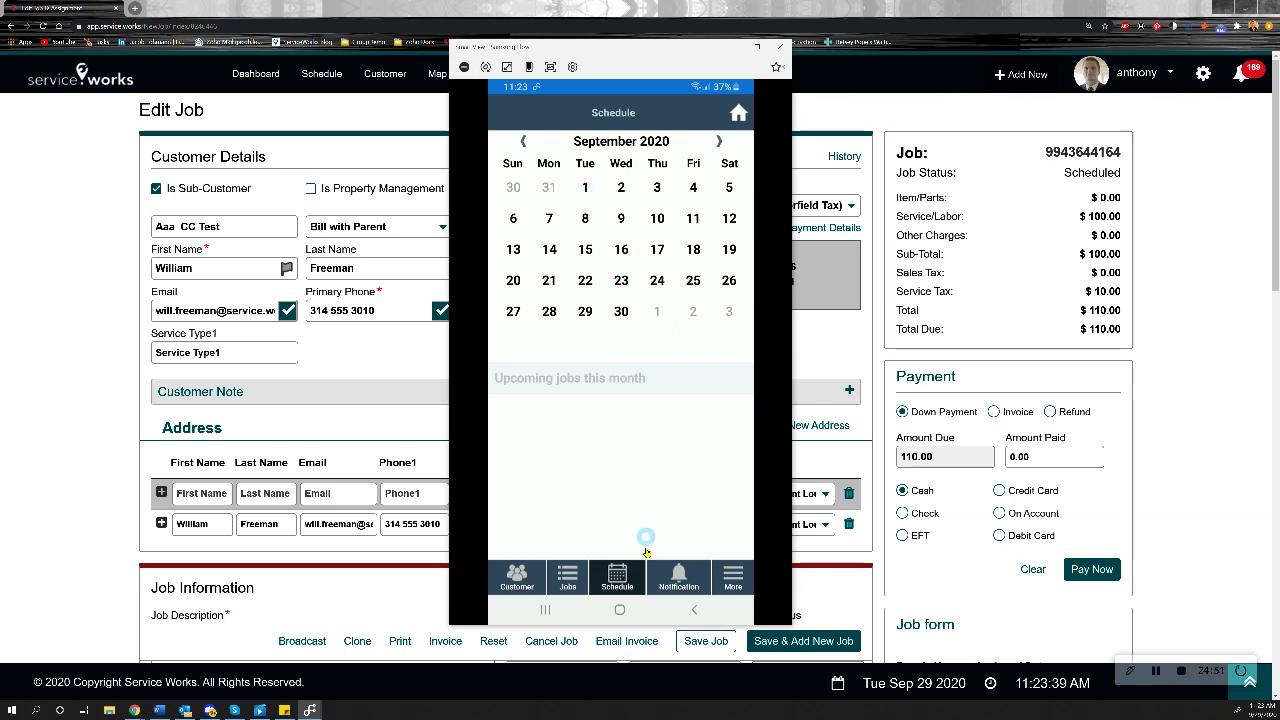
left_click(674, 578)
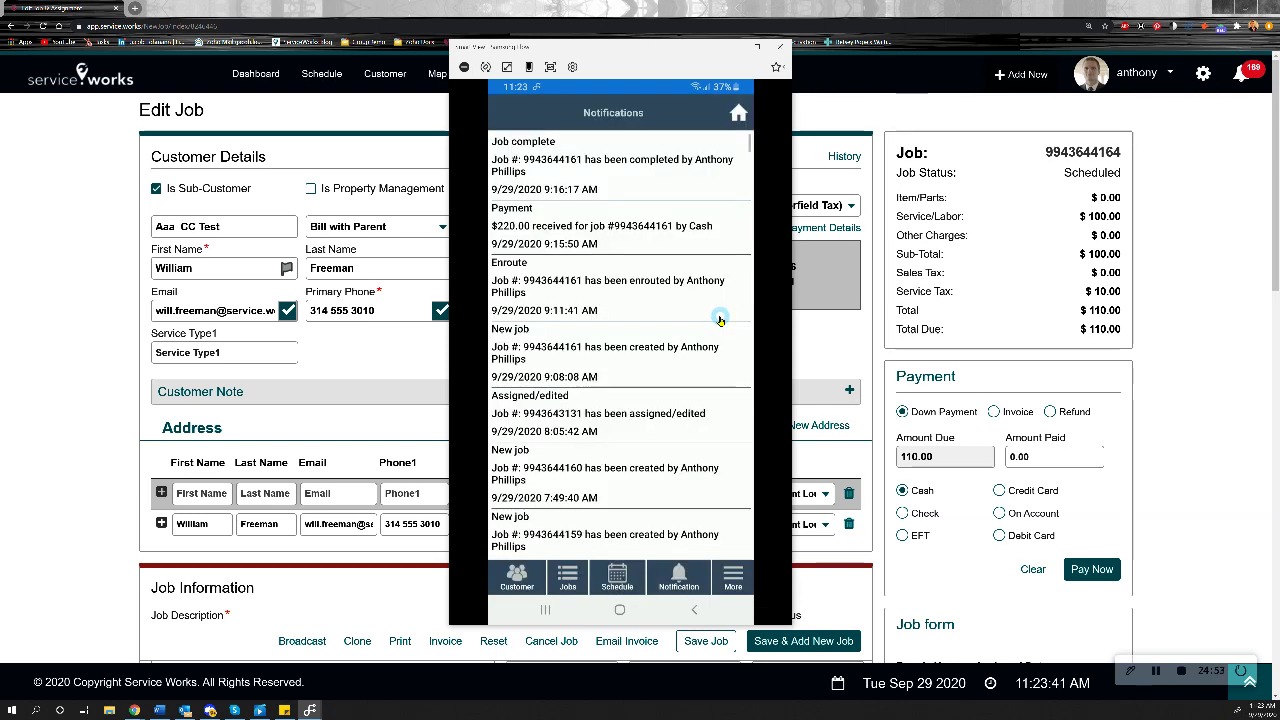
scroll(660, 285, "down", 3)
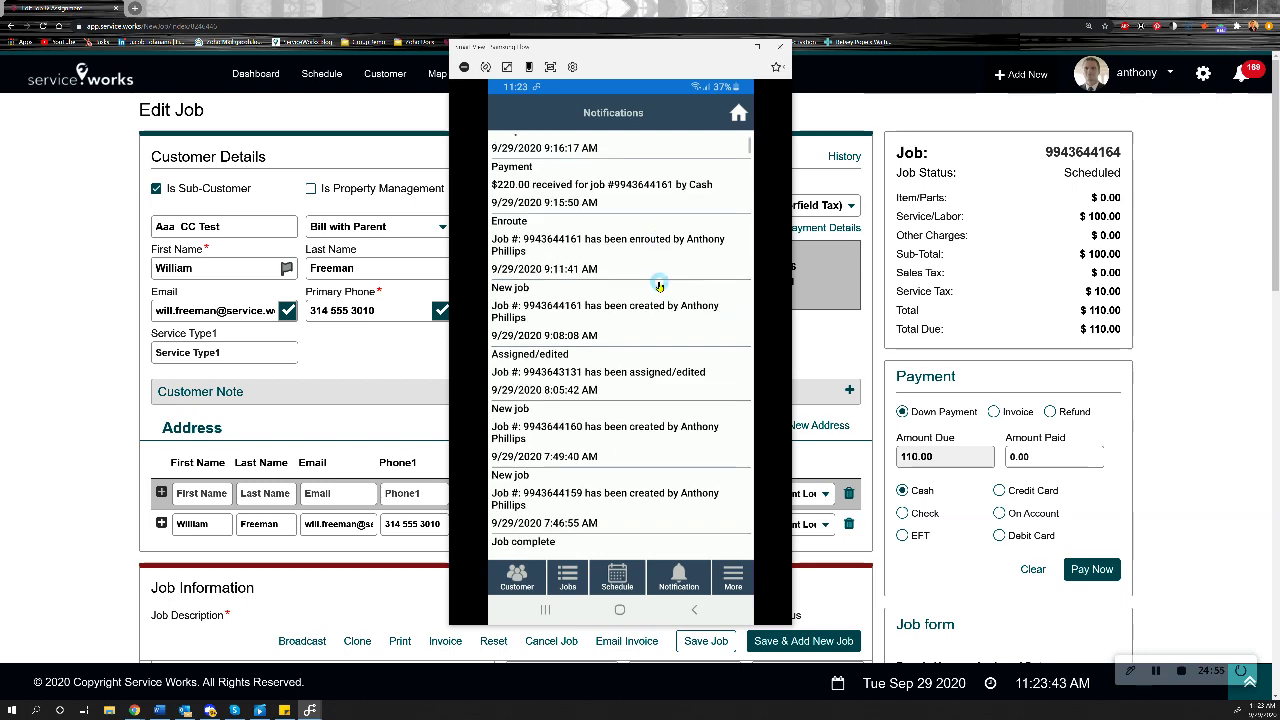
scroll(660, 284, "up", 4)
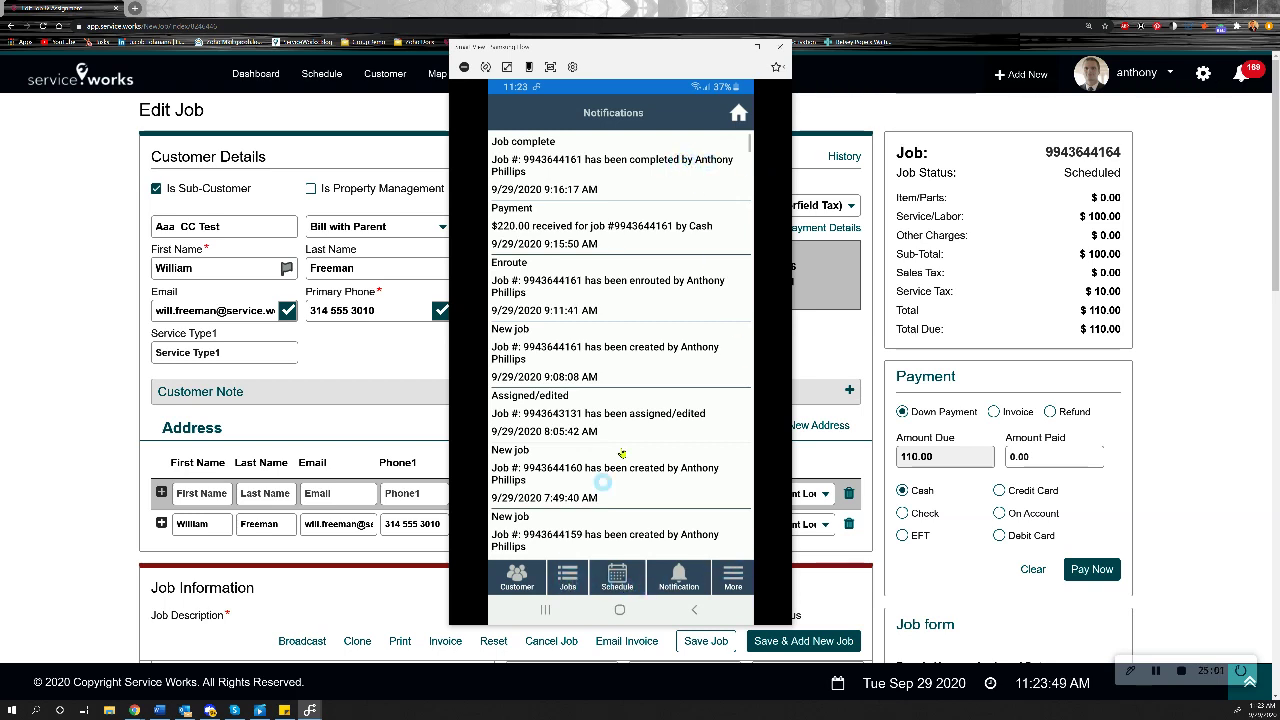
Find the 10:30 AM scheduled Inspection job in the mobile job list for 09/29/2020 and open its details.
left_click(708, 290)
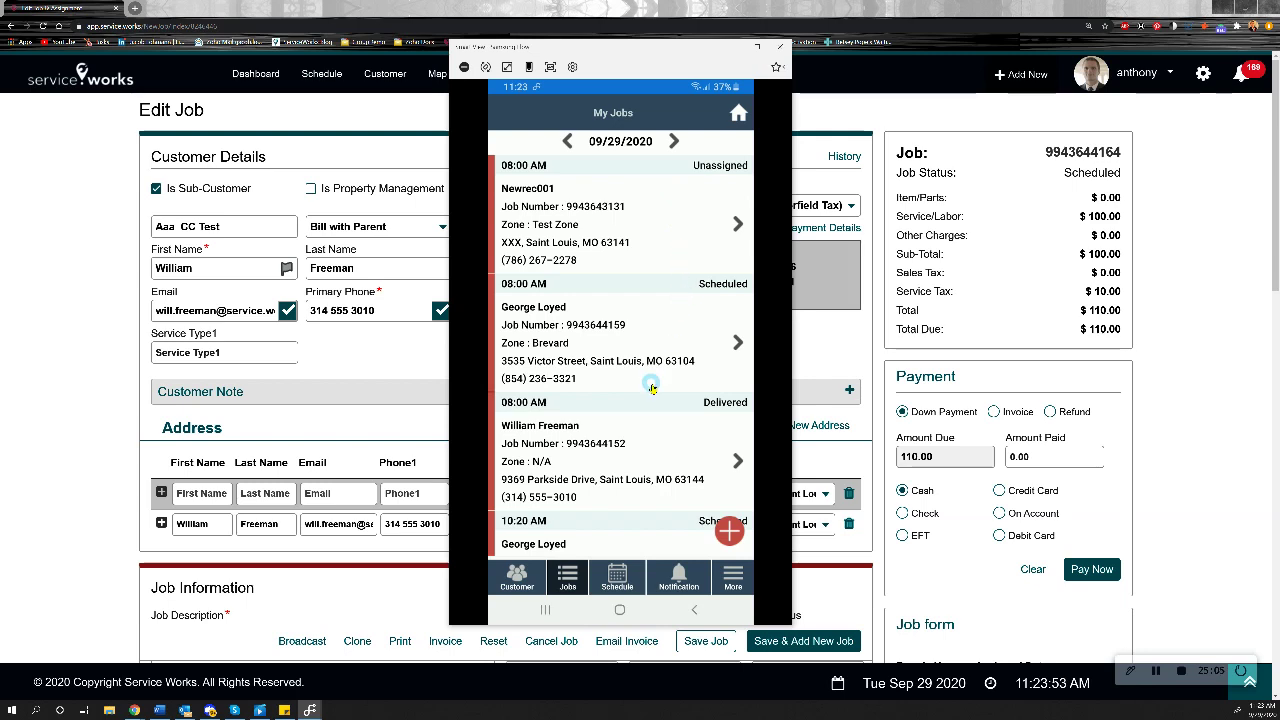
scroll(651, 388, "down", 3)
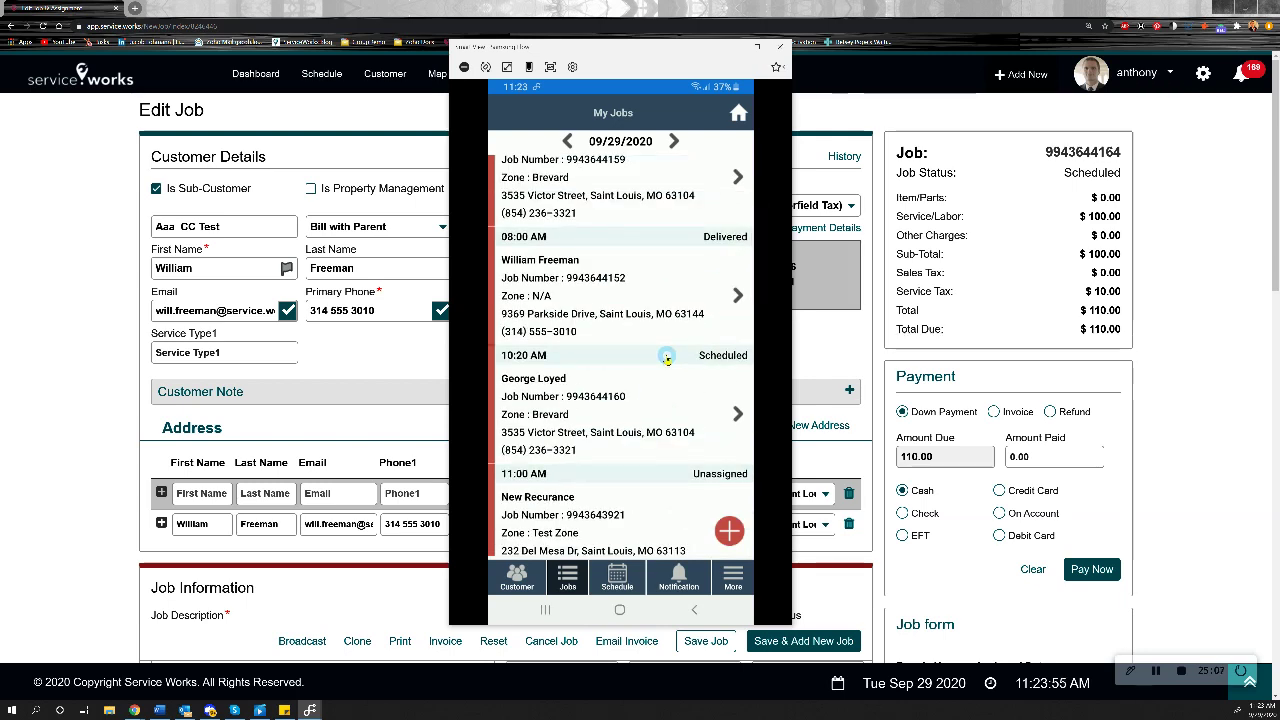
scroll(666, 358, "down", 2)
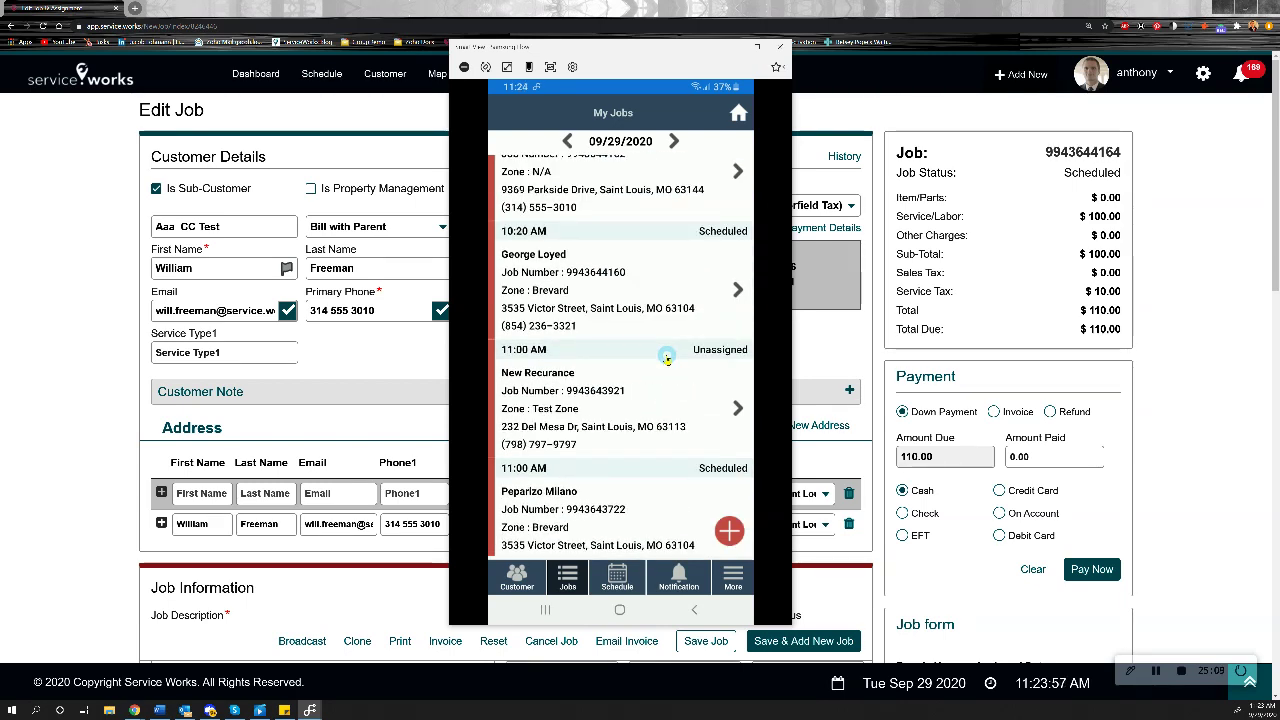
scroll(666, 358, "down", 3)
scroll(669, 355, "down", 1)
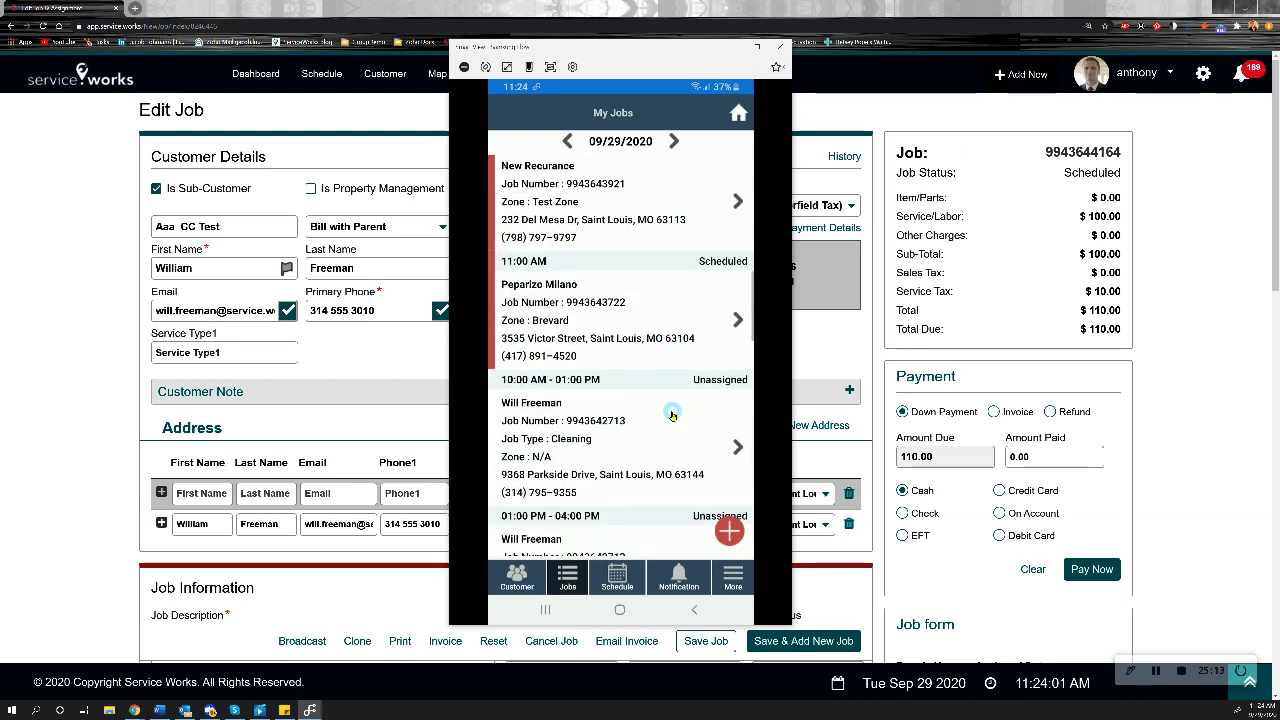
scroll(674, 422, "down", 2)
scroll(671, 394, "down", 3)
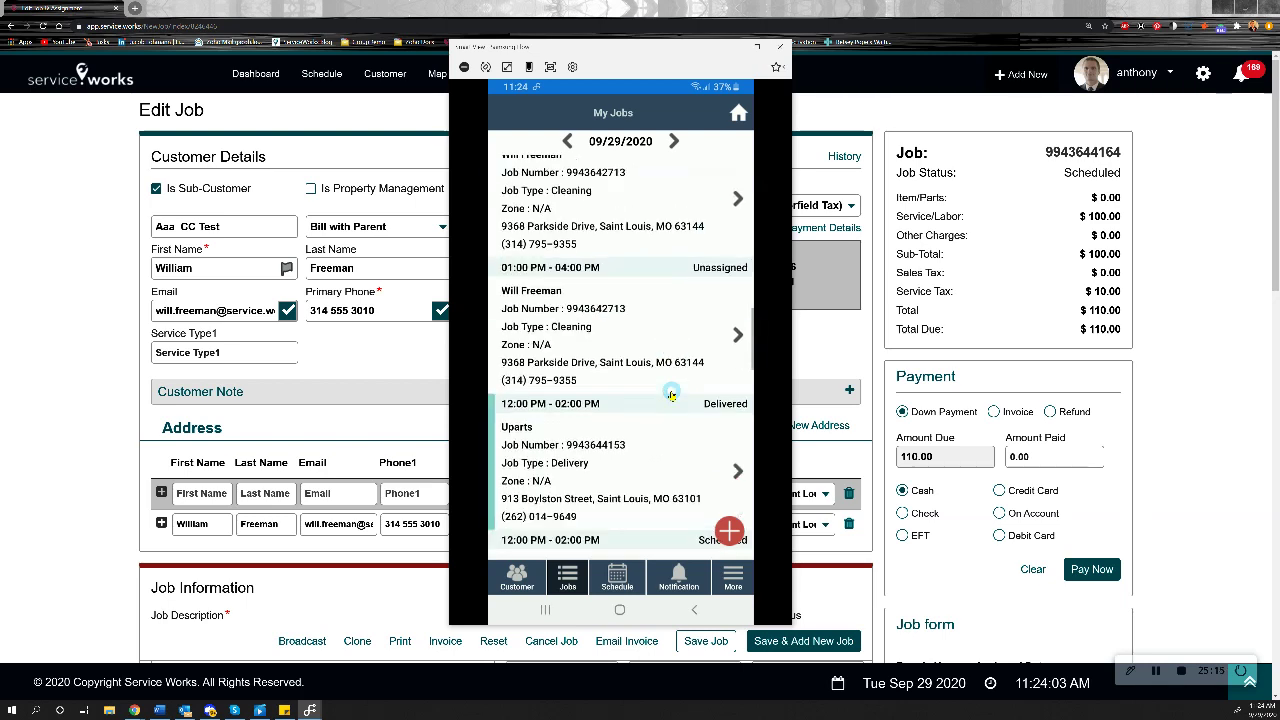
scroll(671, 394, "down", 5)
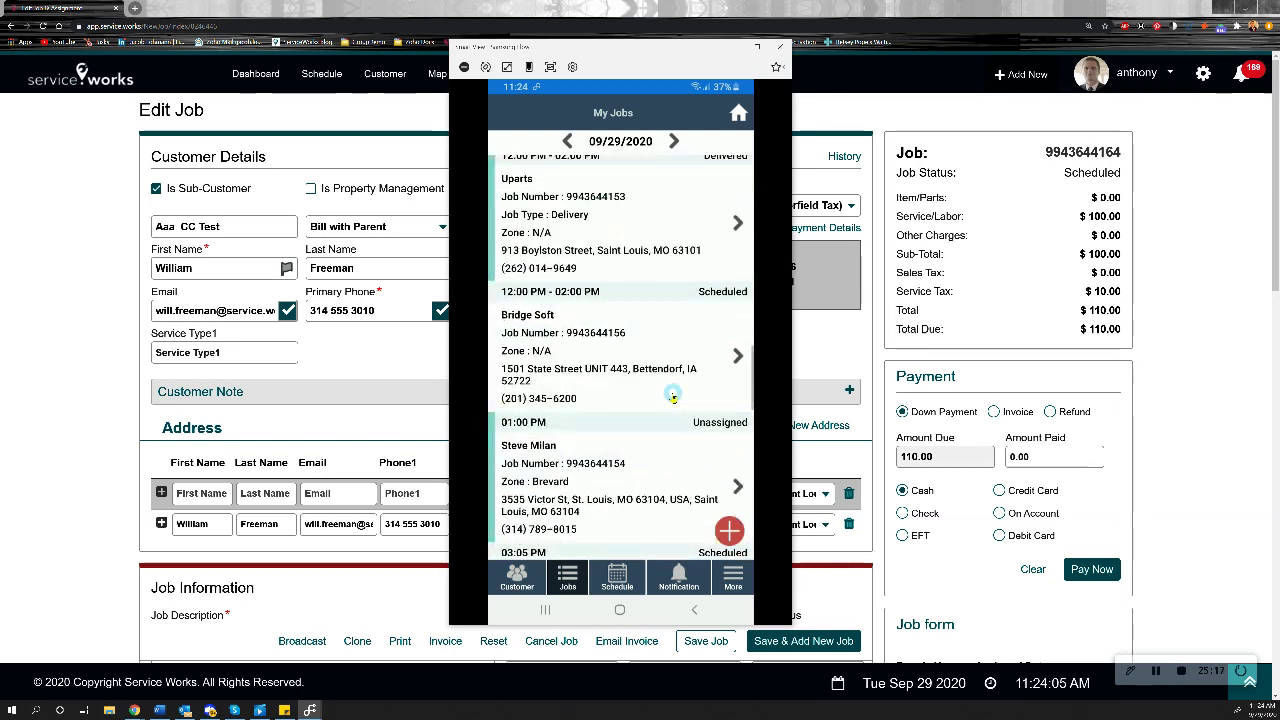
scroll(673, 397, "down", 1)
scroll(673, 397, "down", 1)
scroll(673, 397, "down", 3)
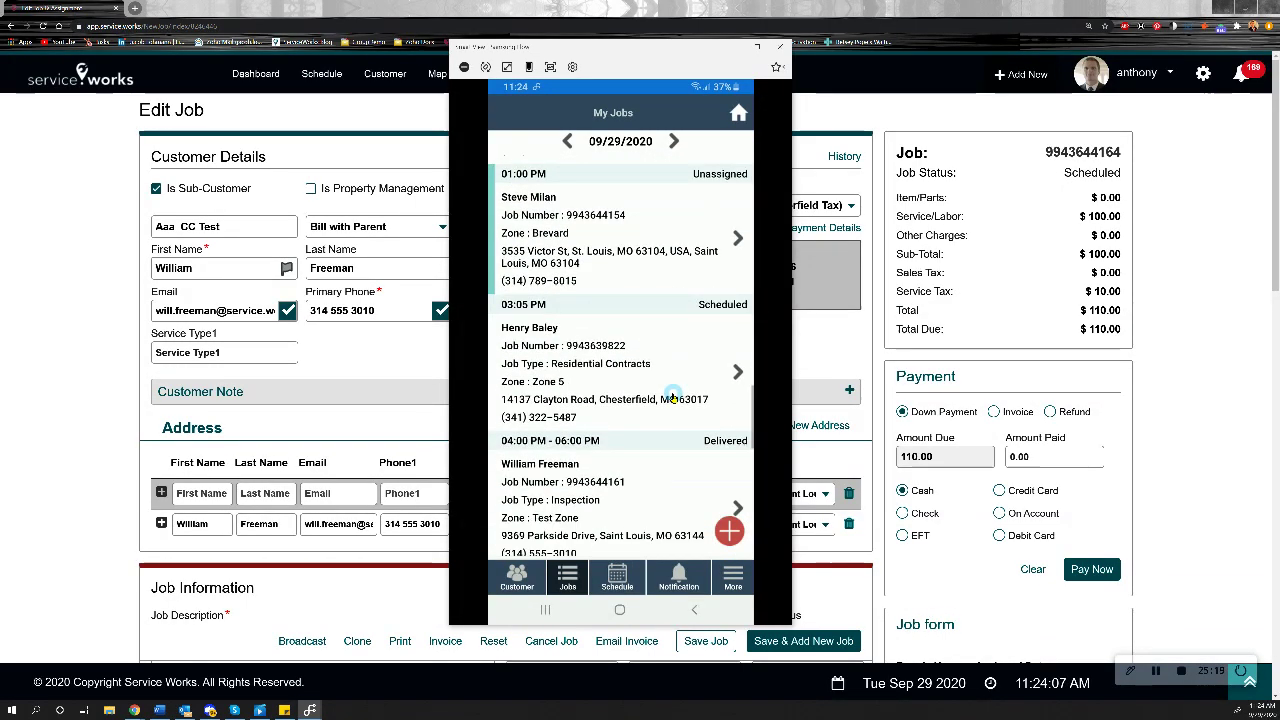
scroll(673, 397, "down", 2)
scroll(673, 397, "down", 1)
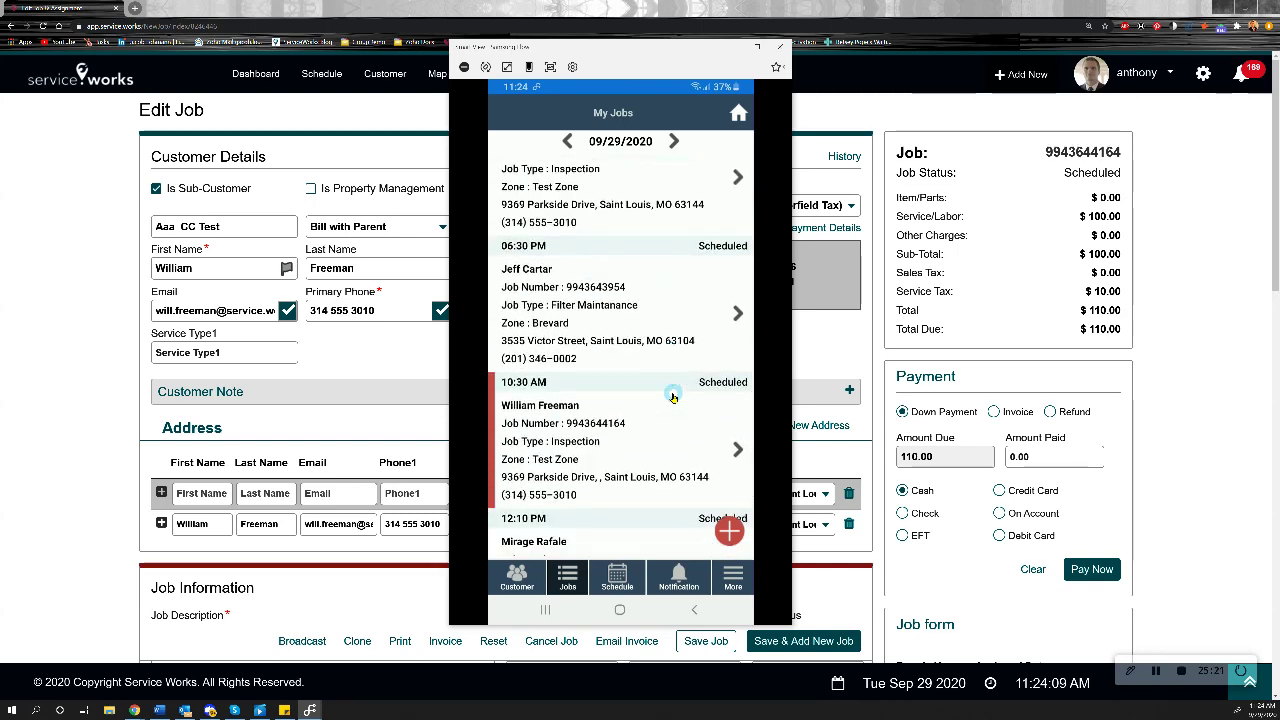
left_click(677, 422)
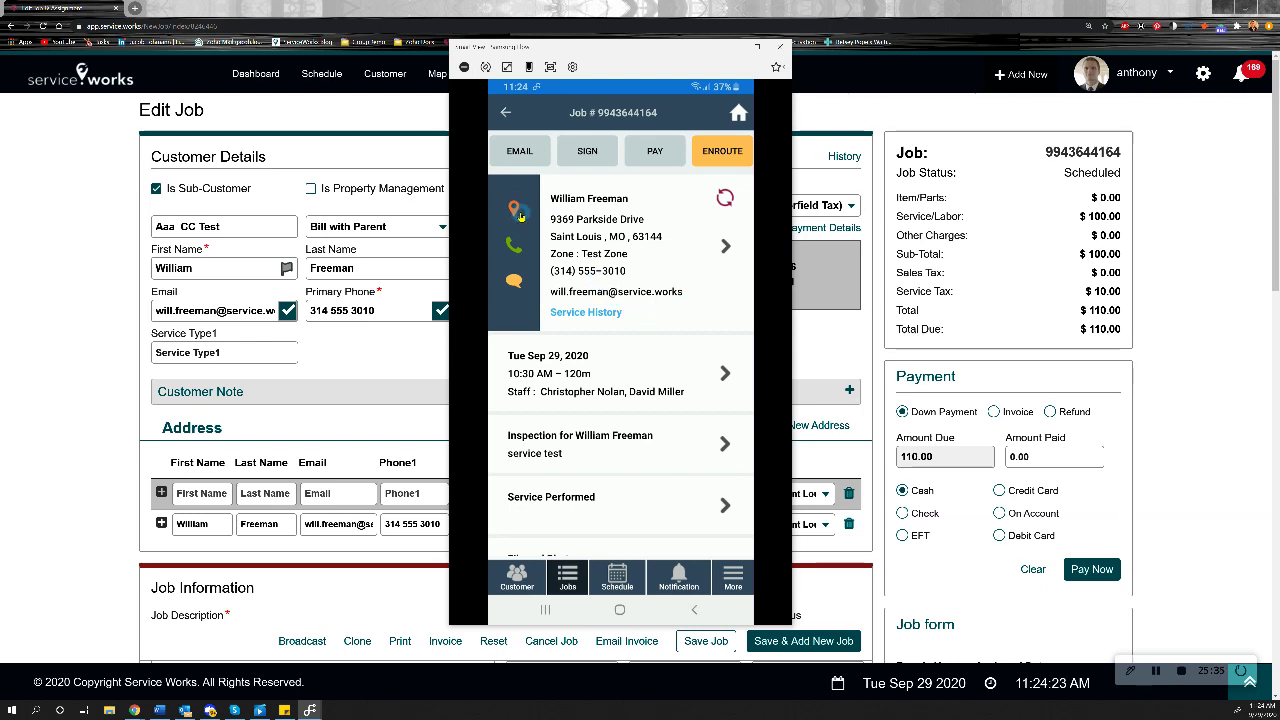
Review the job's contact options, its Schedule 1 details and its editable job information, returning to the job overview.
left_click(514, 245)
left_click(704, 368)
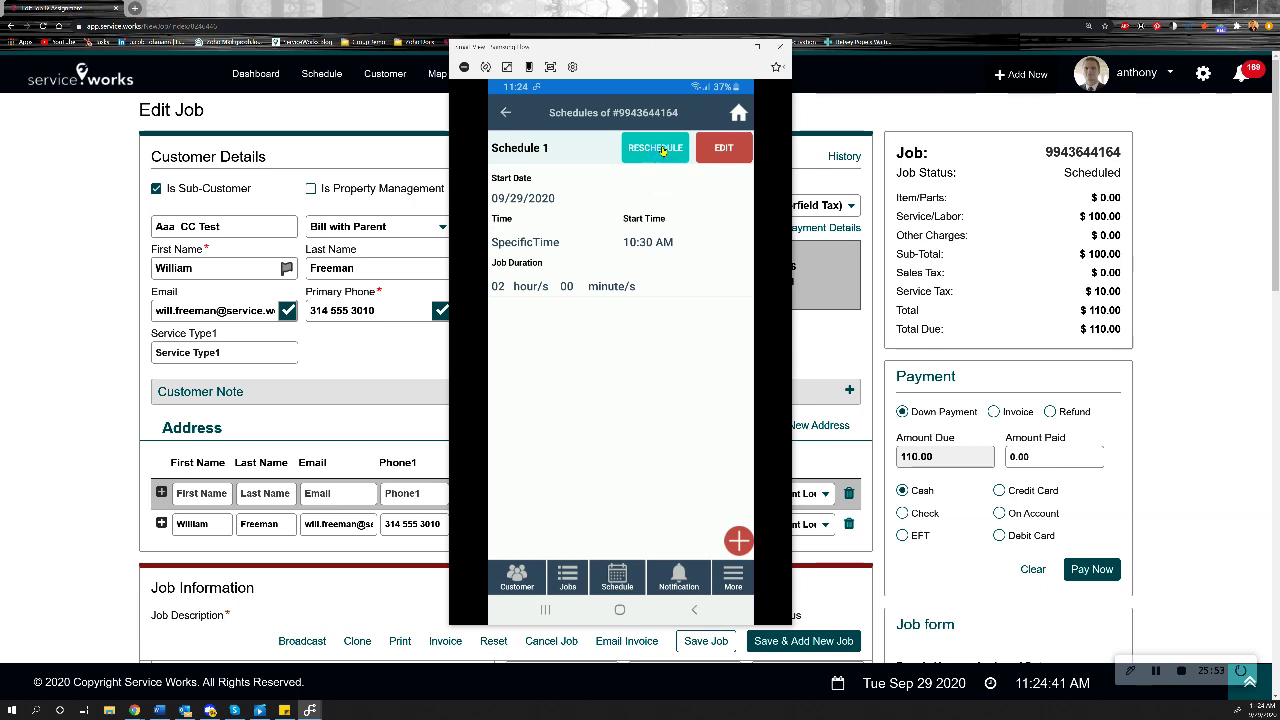
left_click(504, 116)
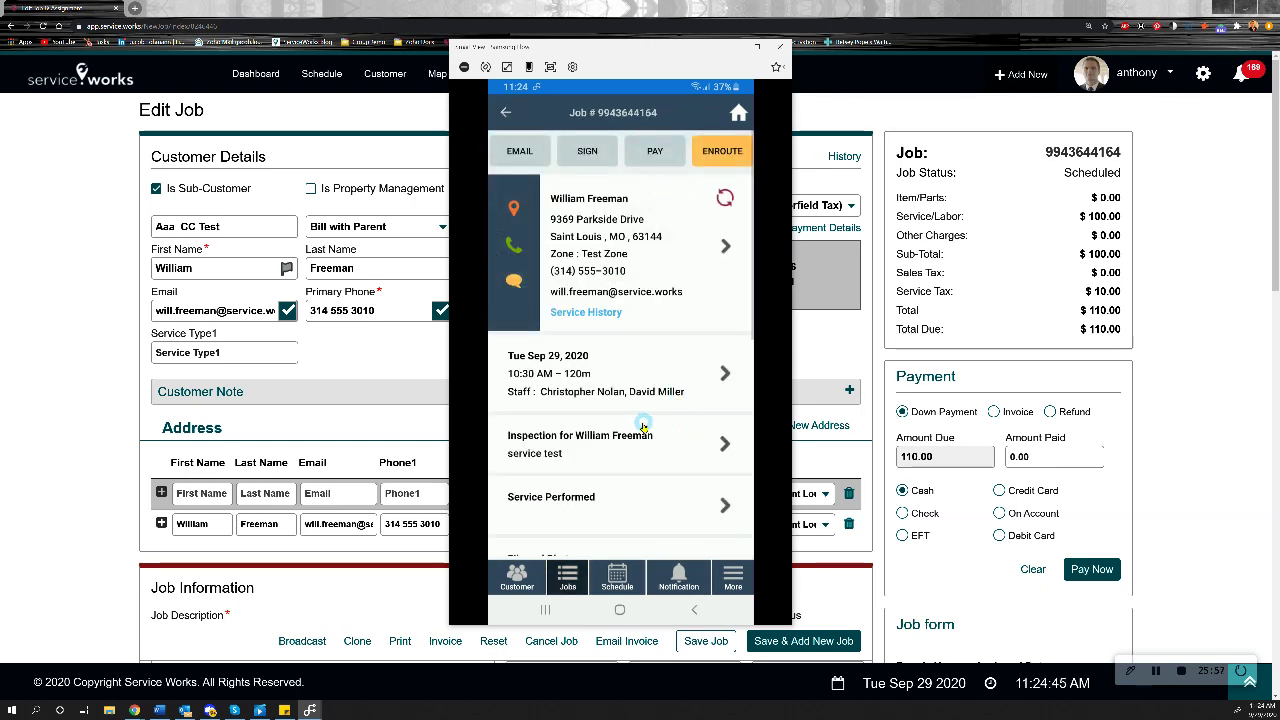
scroll(643, 427, "down", 2)
left_click(651, 362)
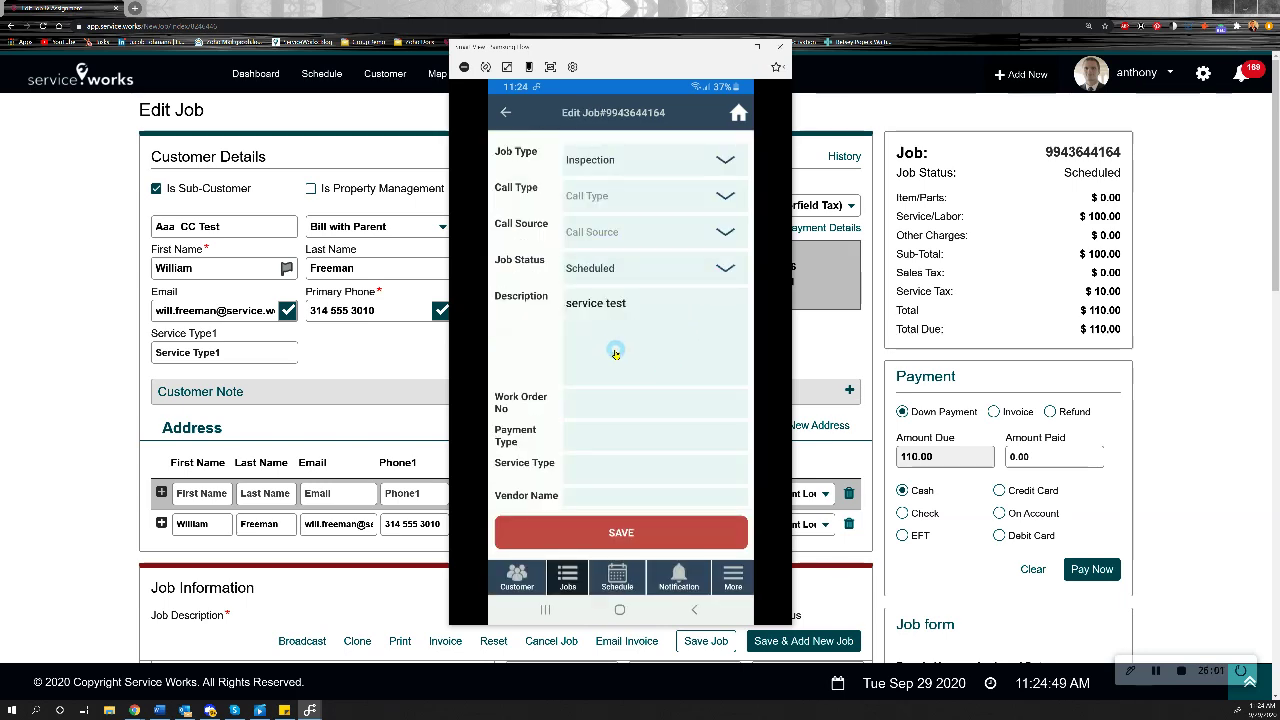
left_click(506, 115)
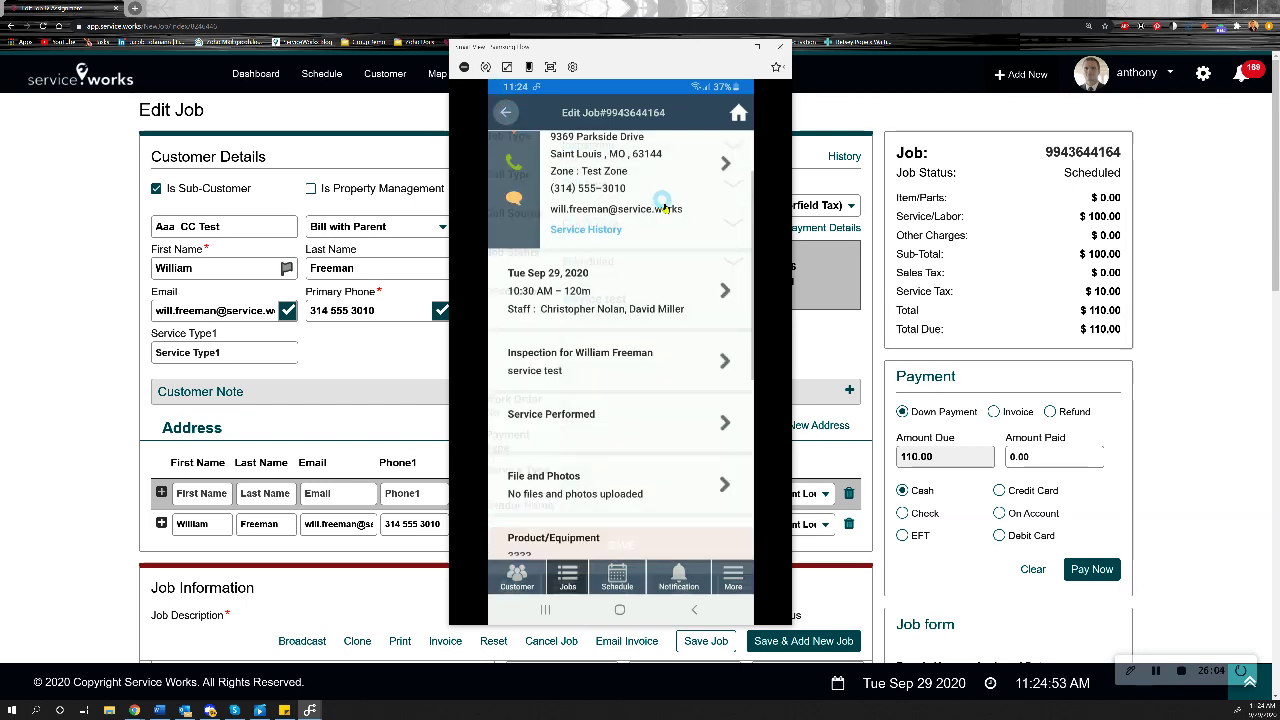
Record the job's Service Performed explanation as "did repair, need extra parts, reschedule" and save it.
left_click(679, 430)
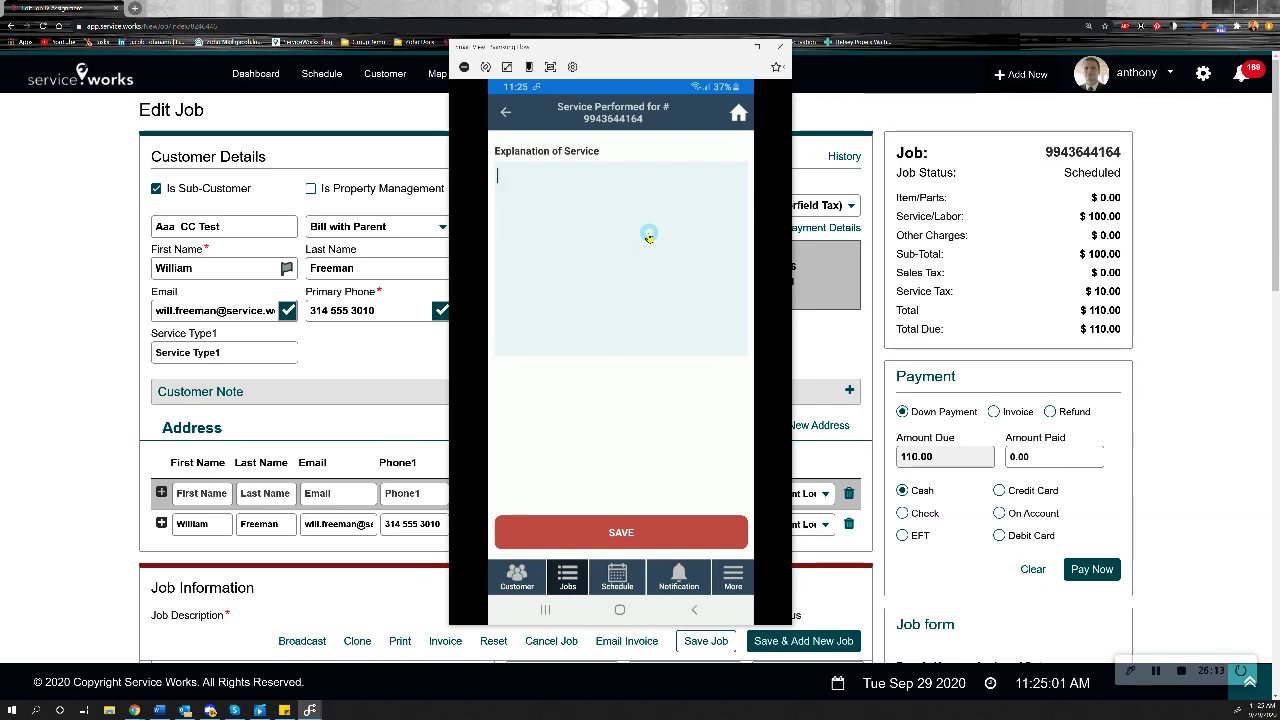
type("repa")
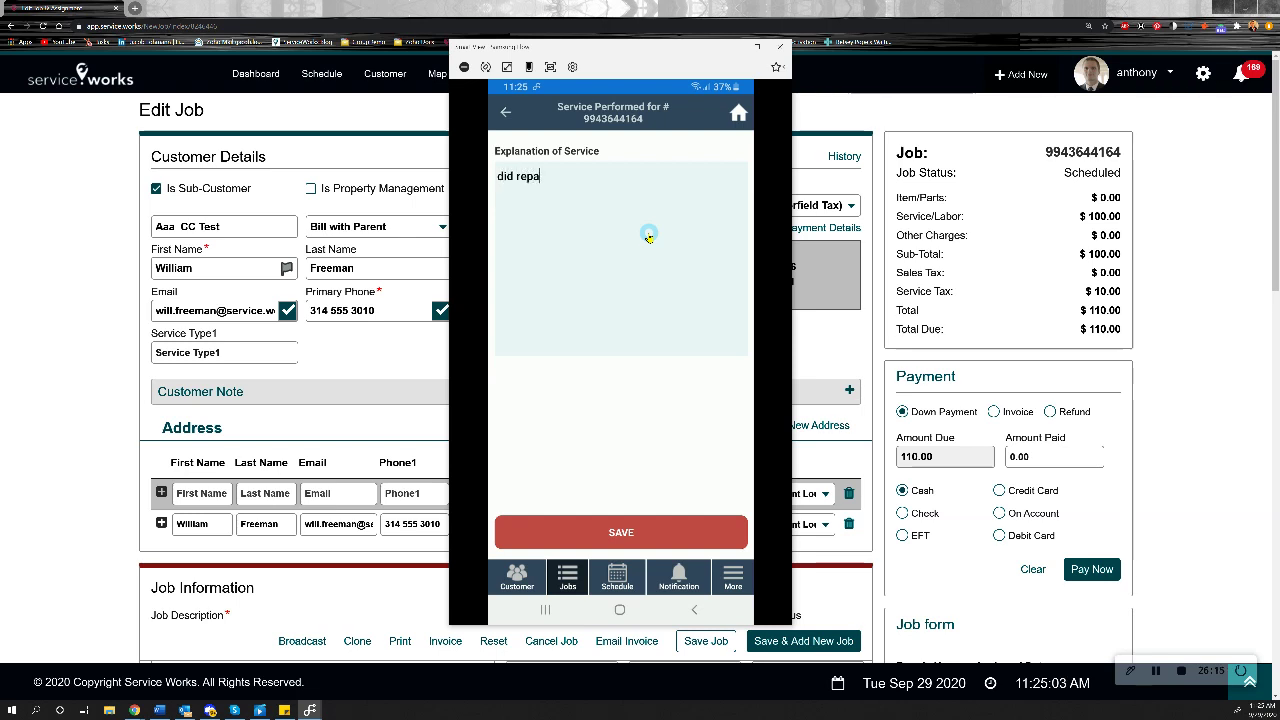
type("ir, need extr")
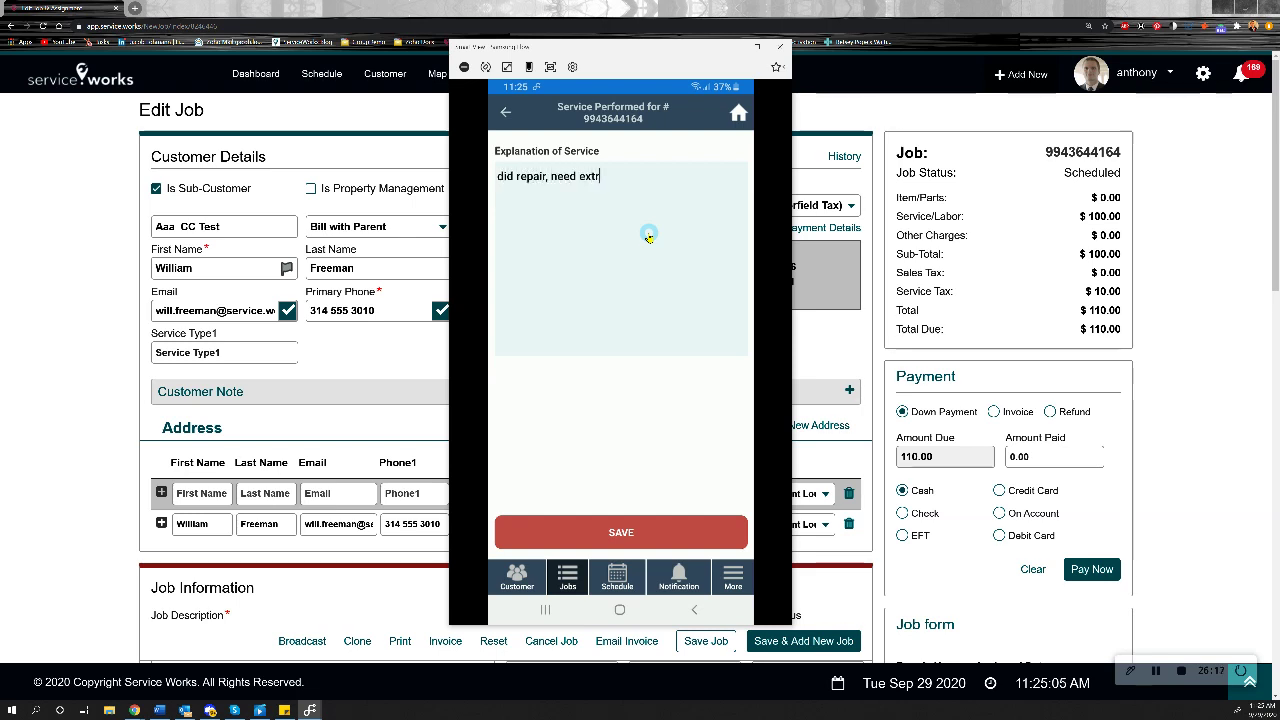
type("a parts")
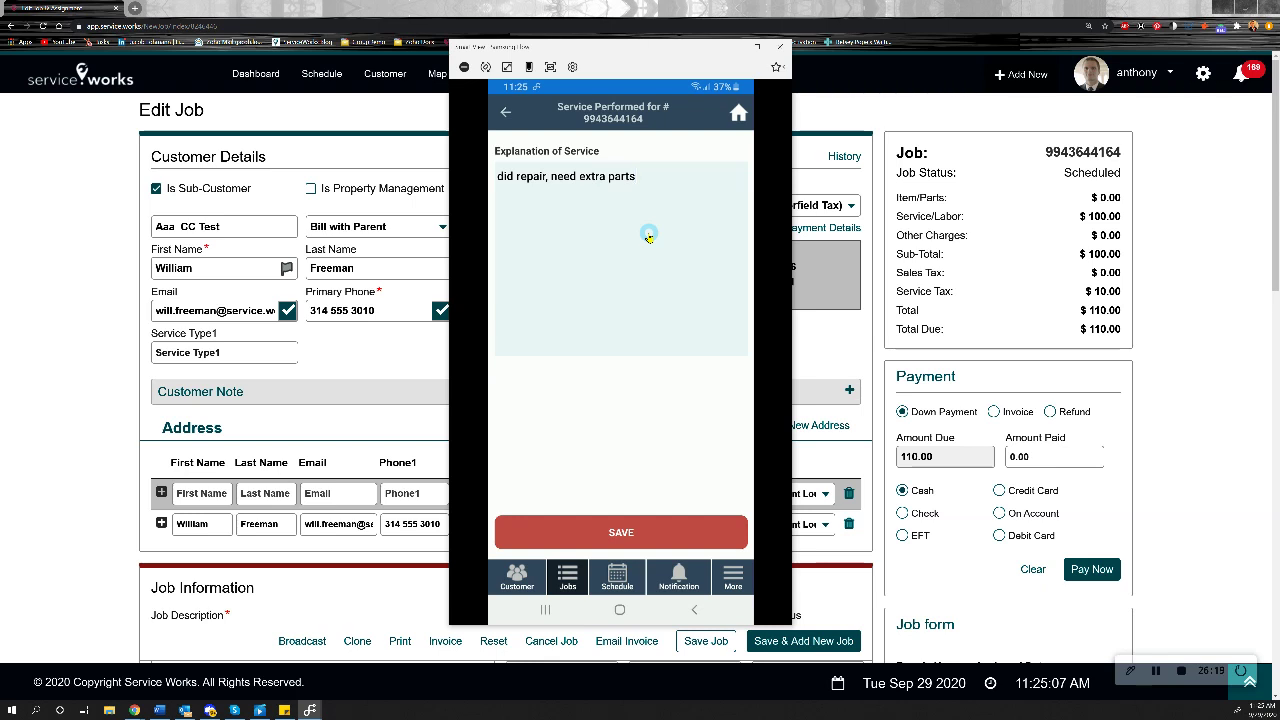
type(", re")
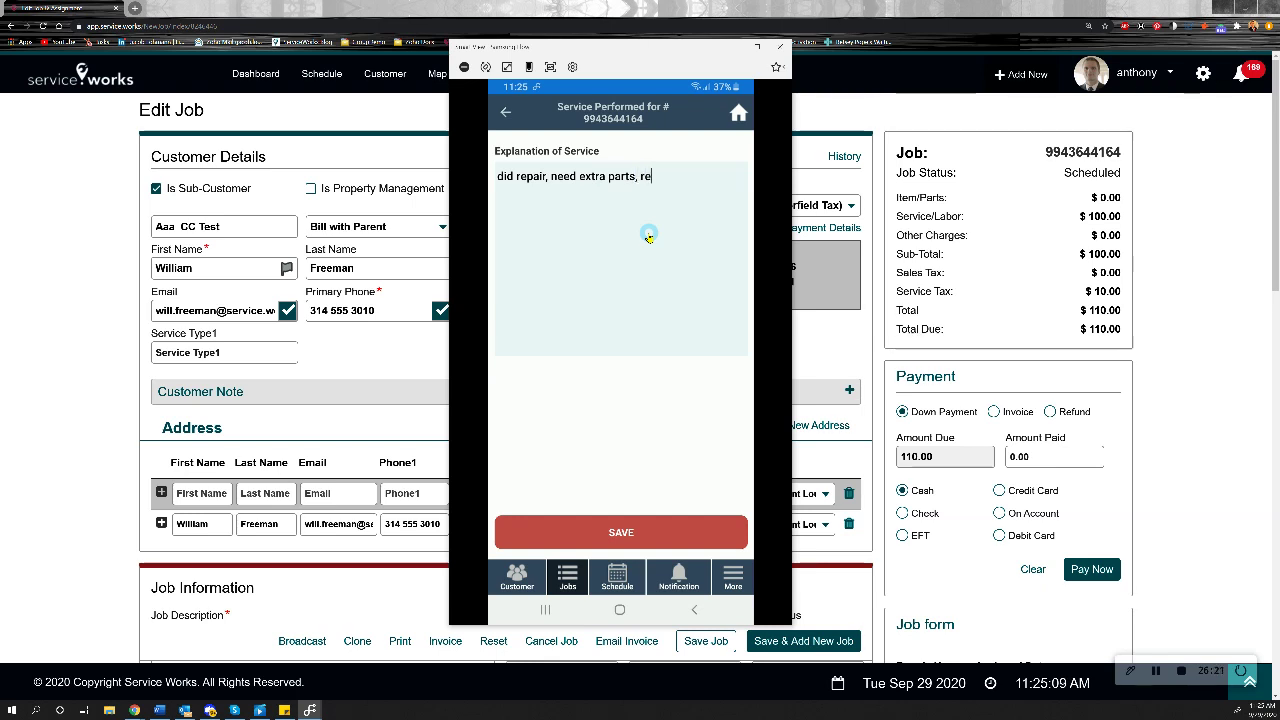
type("schedule")
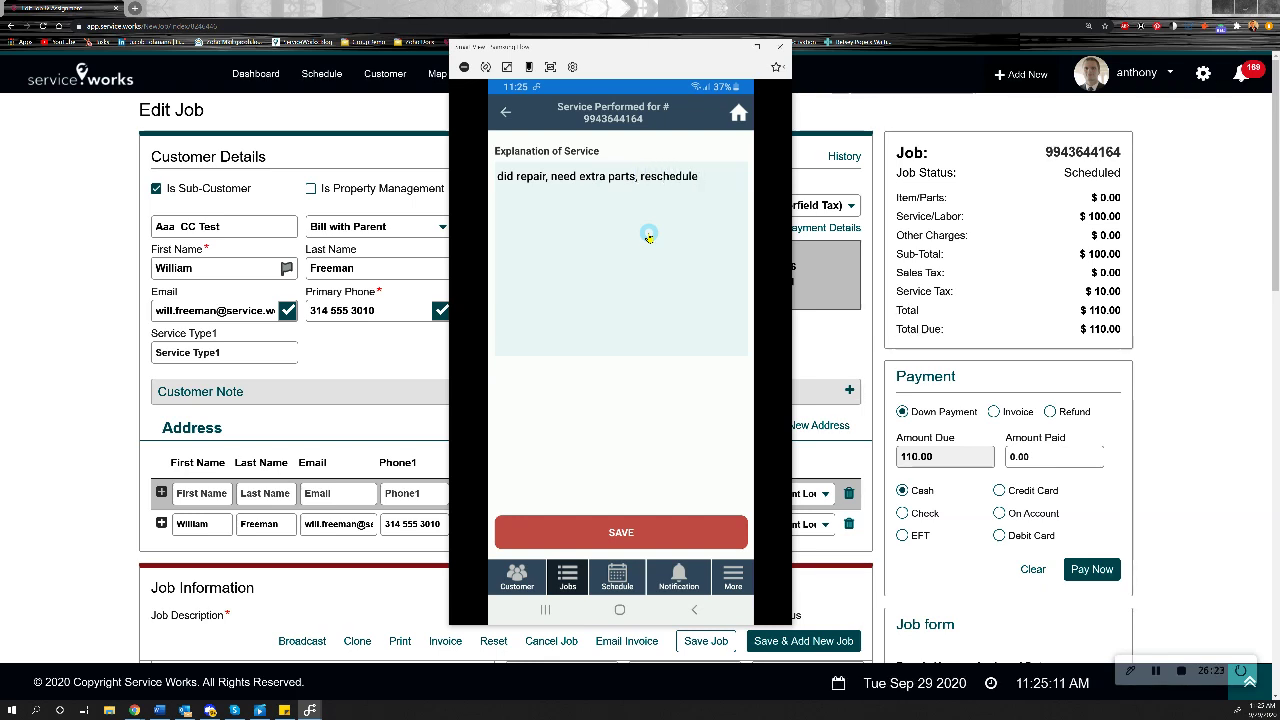
left_click(568, 535)
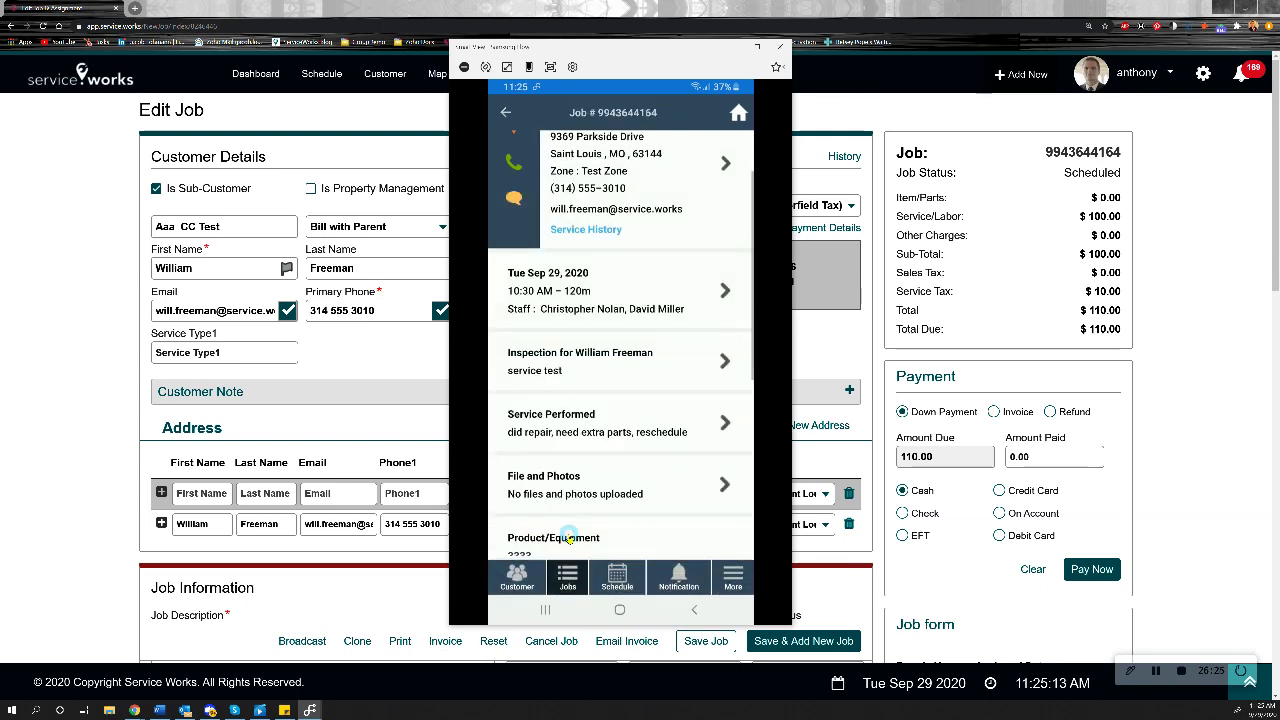
Look at the job's Files and Photos section and return to the job overview.
scroll(663, 363, "down", 1)
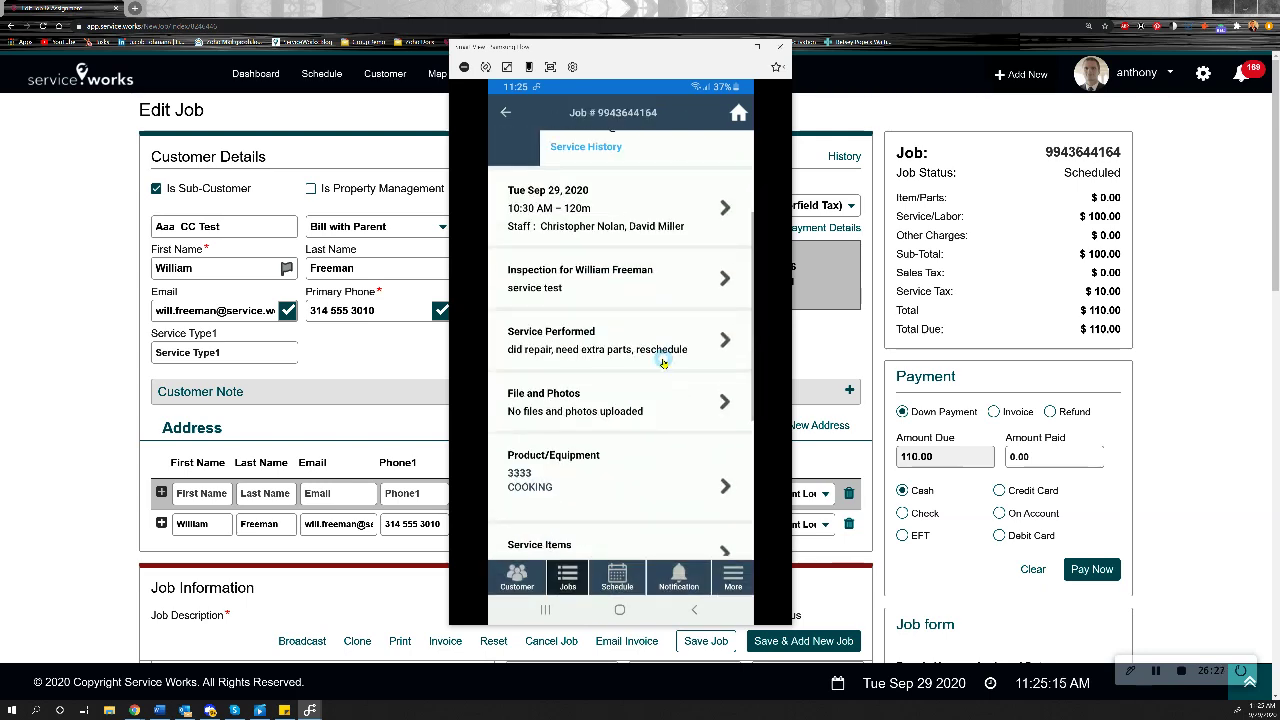
left_click(628, 406)
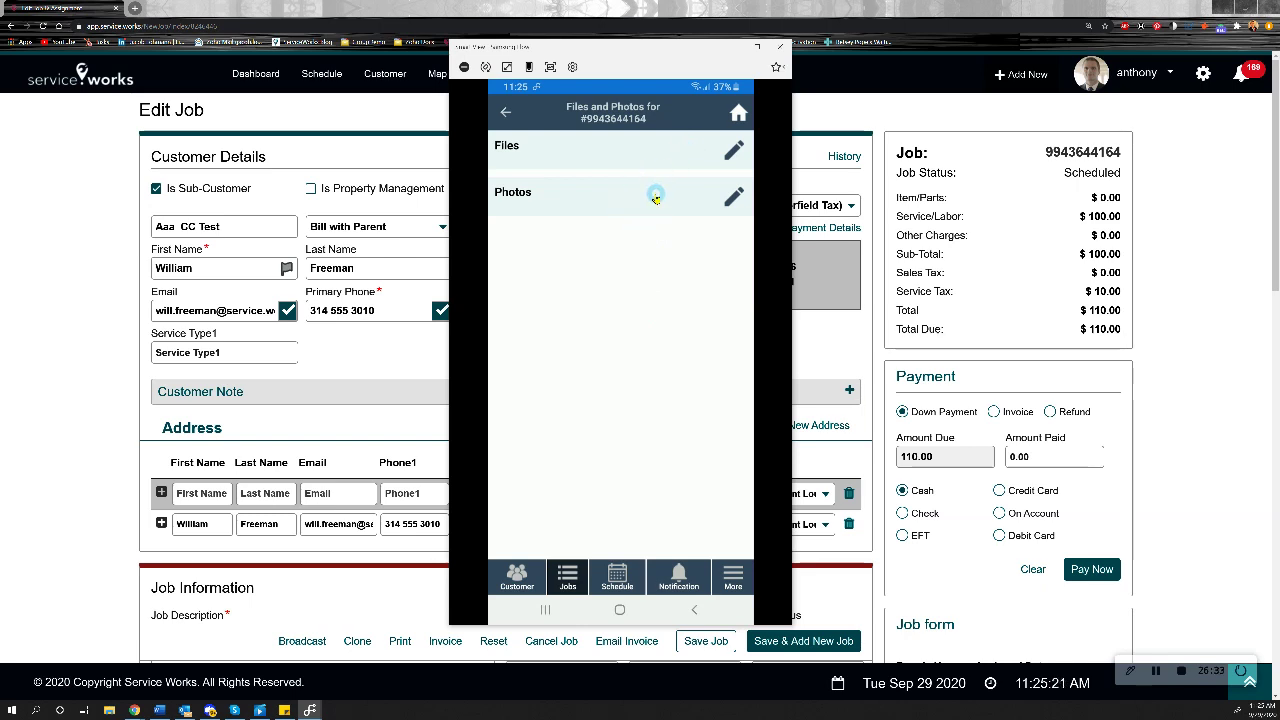
left_click(506, 114)
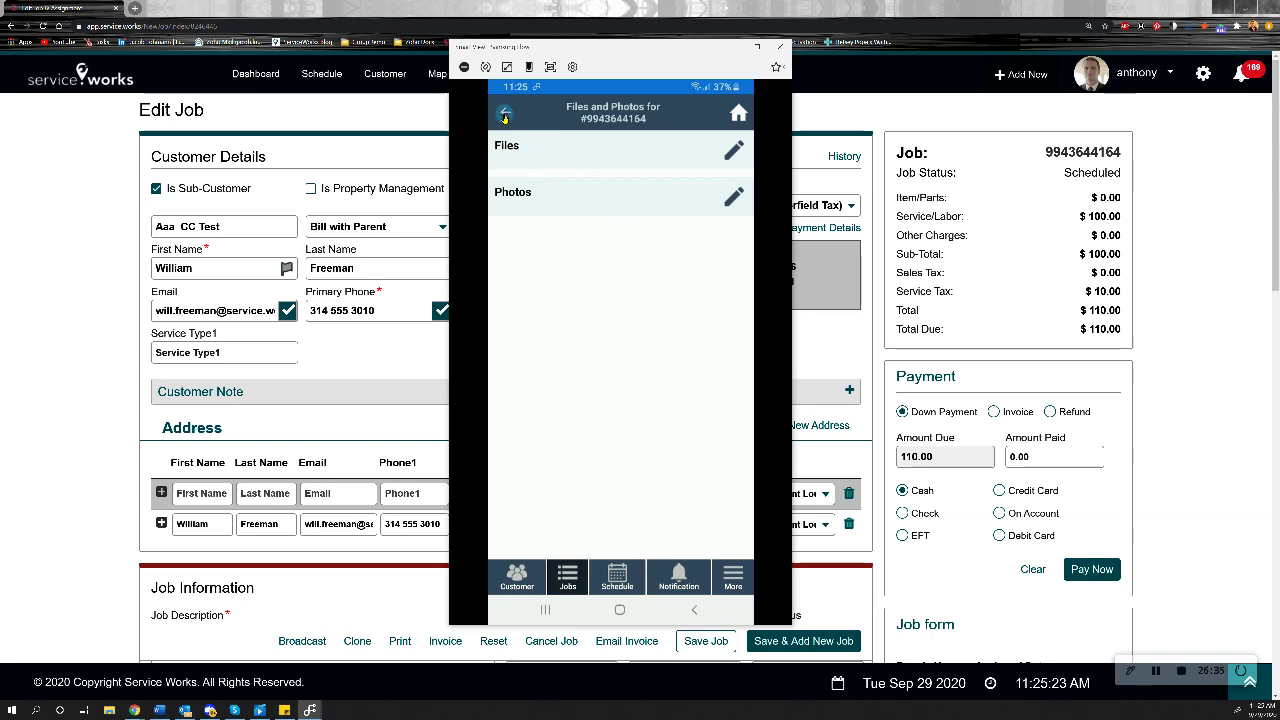
Review the Testing Prep job form and the Customer Survey attached to the job, returning to the job overview.
scroll(660, 285, "down", 3)
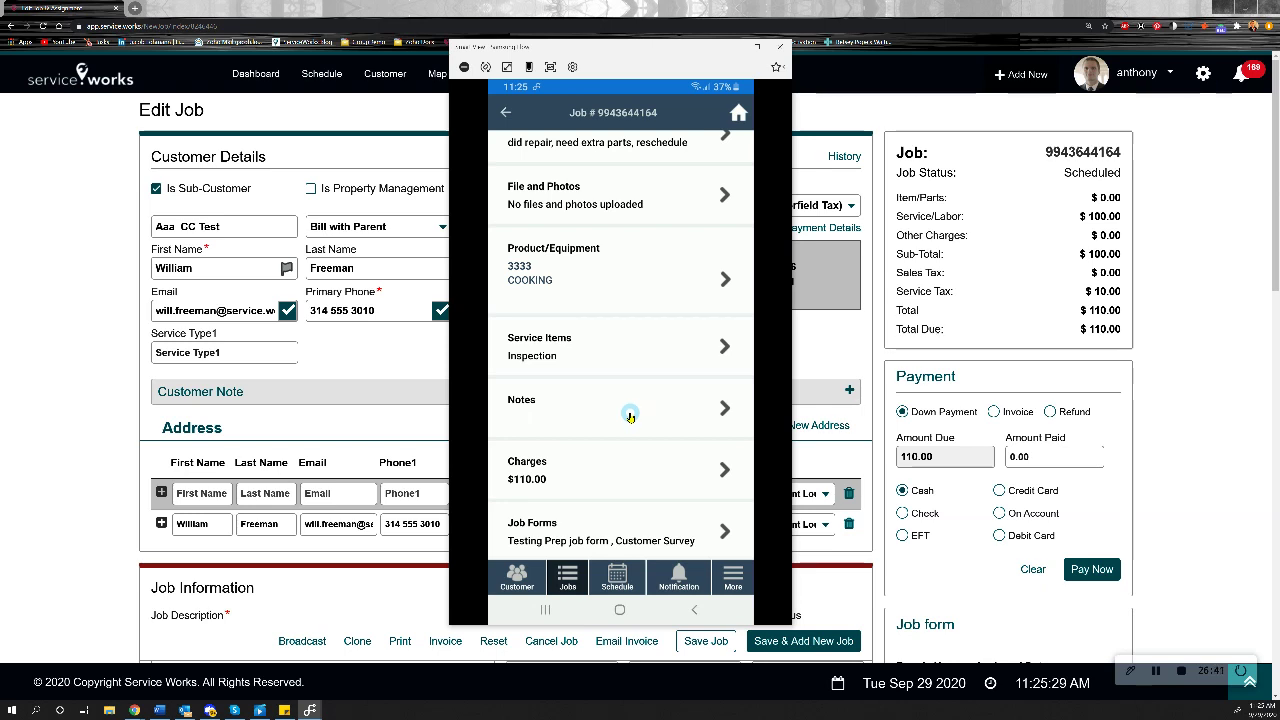
scroll(628, 414, "down", 2)
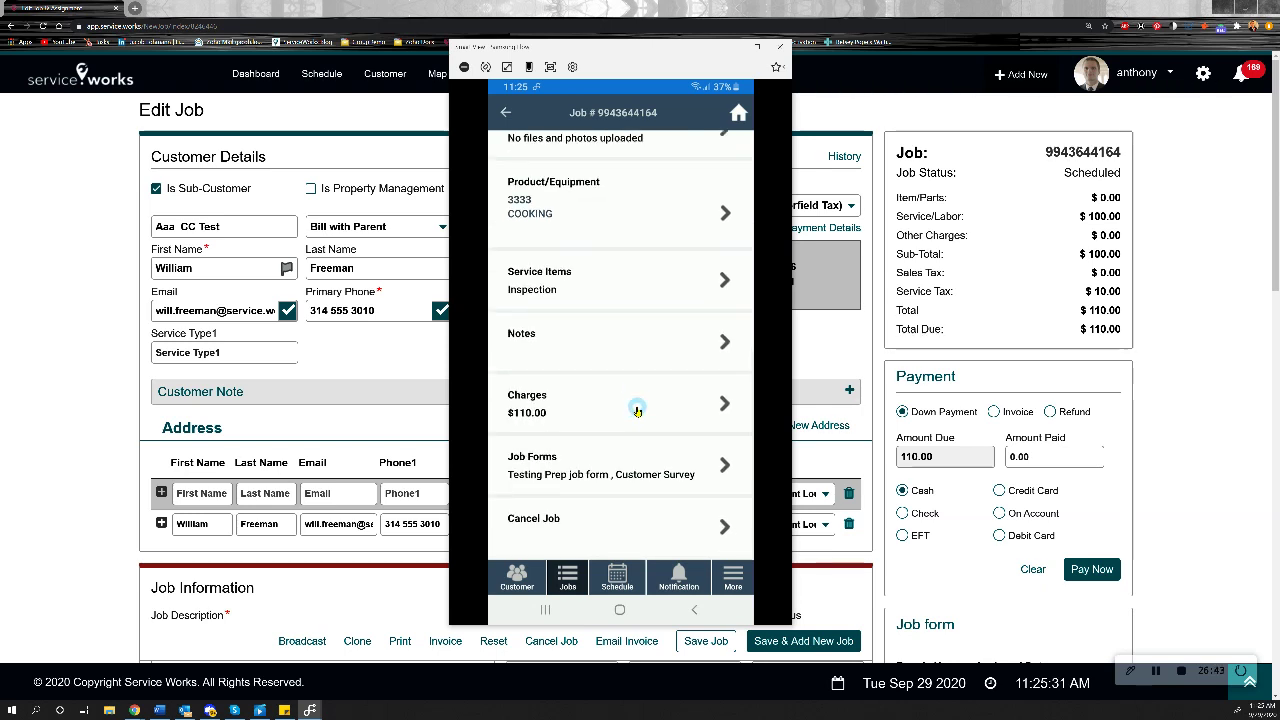
left_click(616, 460)
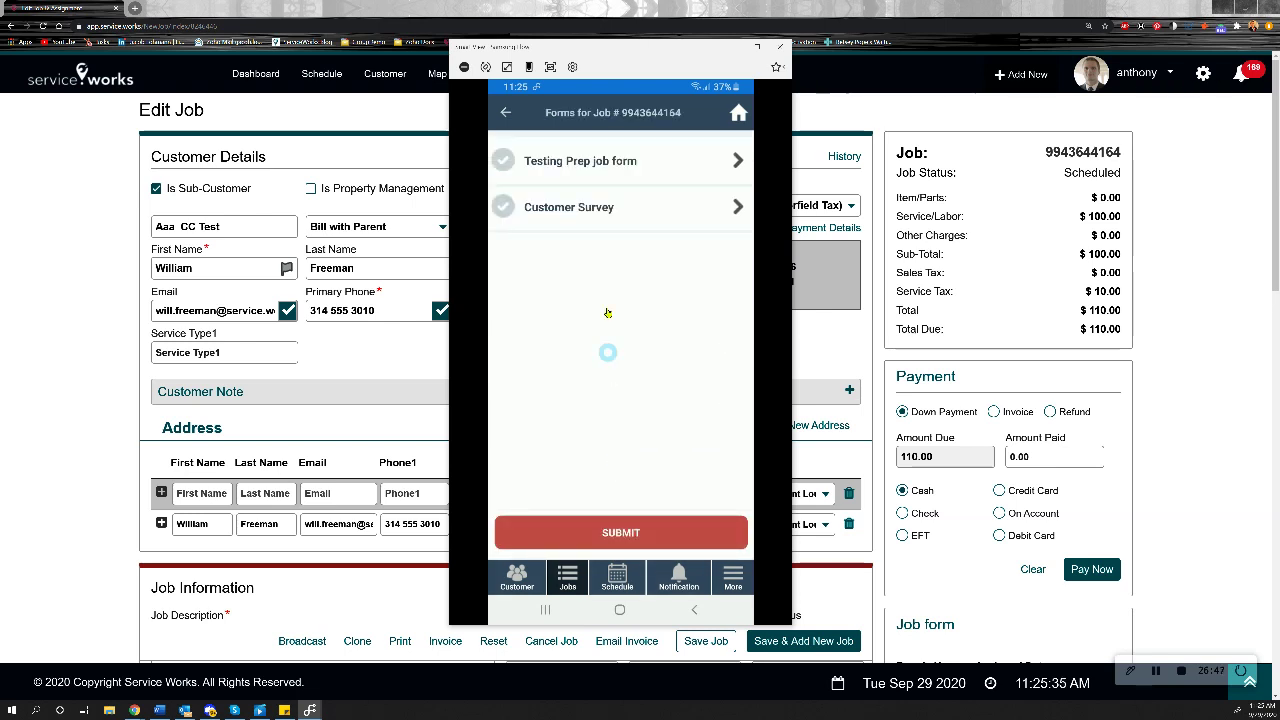
left_click(597, 162)
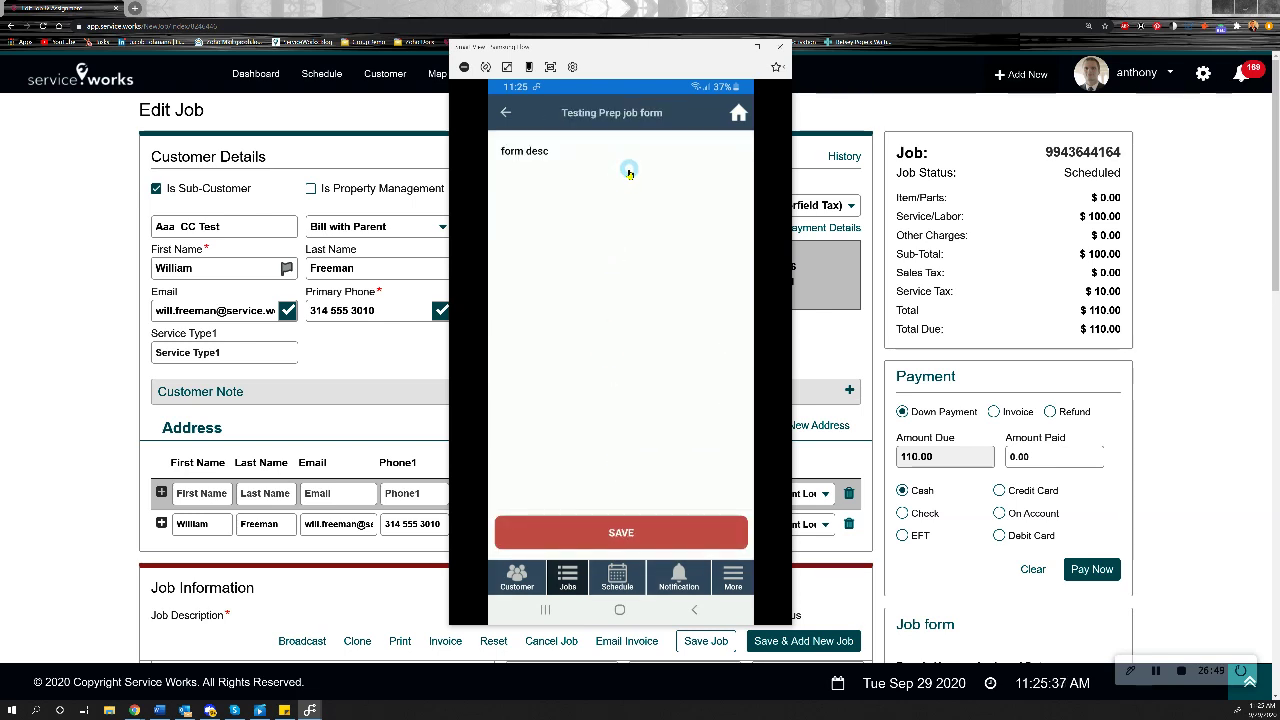
left_click(505, 112)
left_click(609, 212)
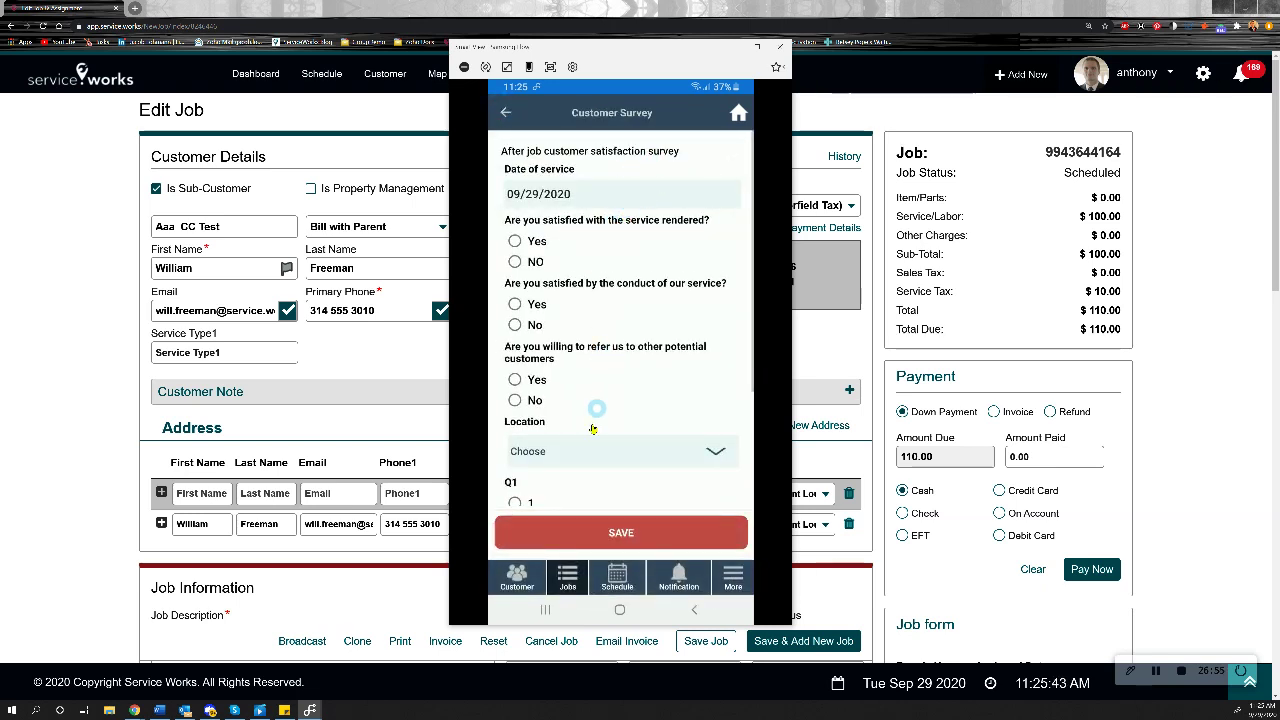
left_click(505, 113)
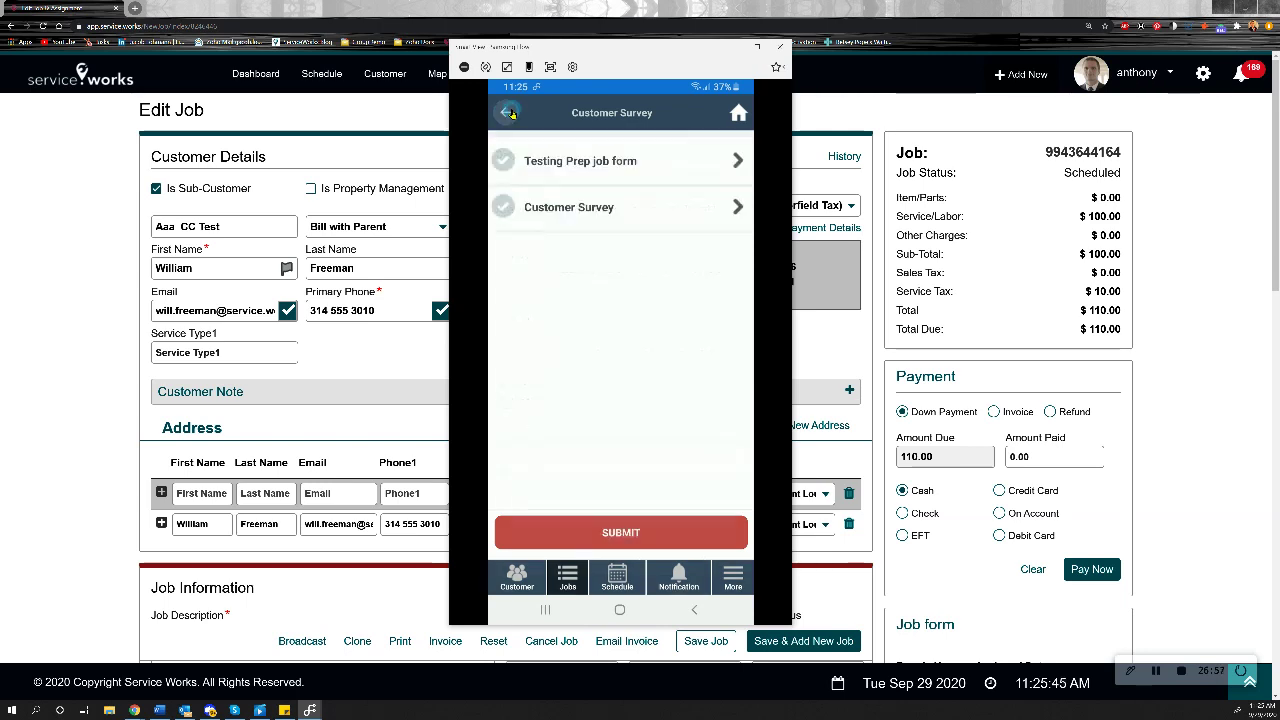
left_click(505, 113)
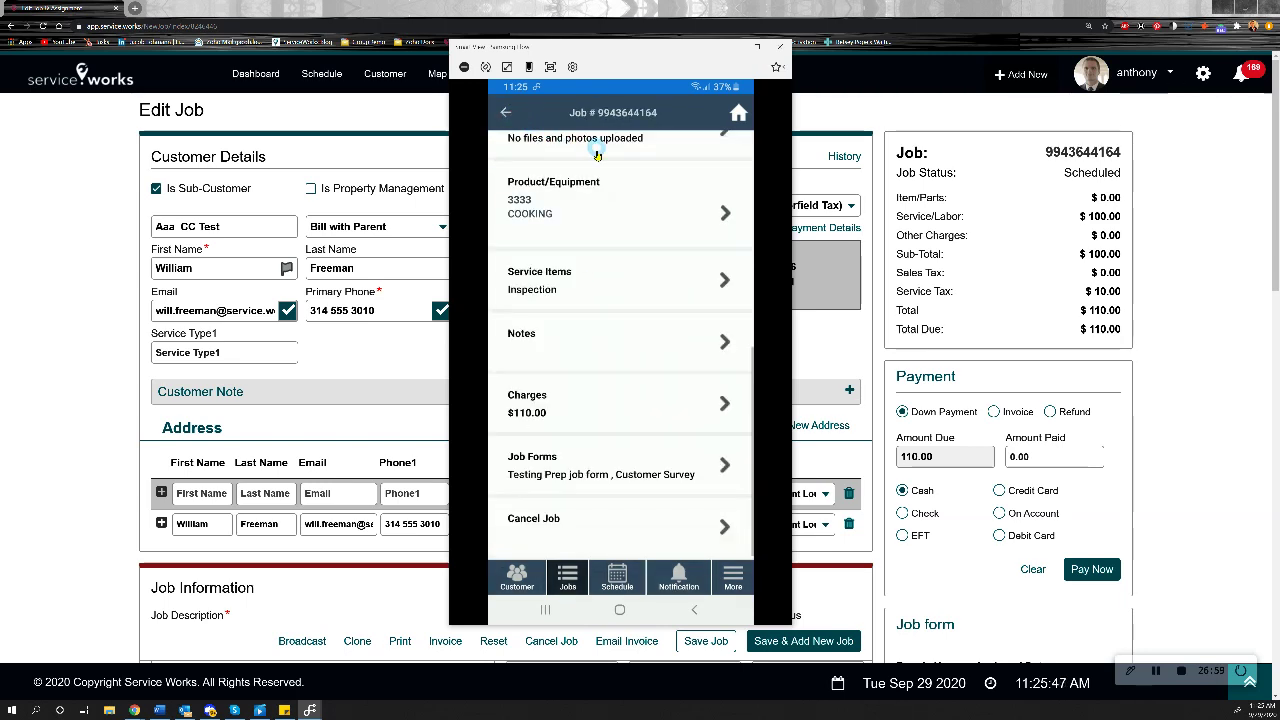
Advance the job's status through Enroute, Arrived and Complete.
scroll(686, 352, "up", 3)
scroll(686, 352, "up", 3)
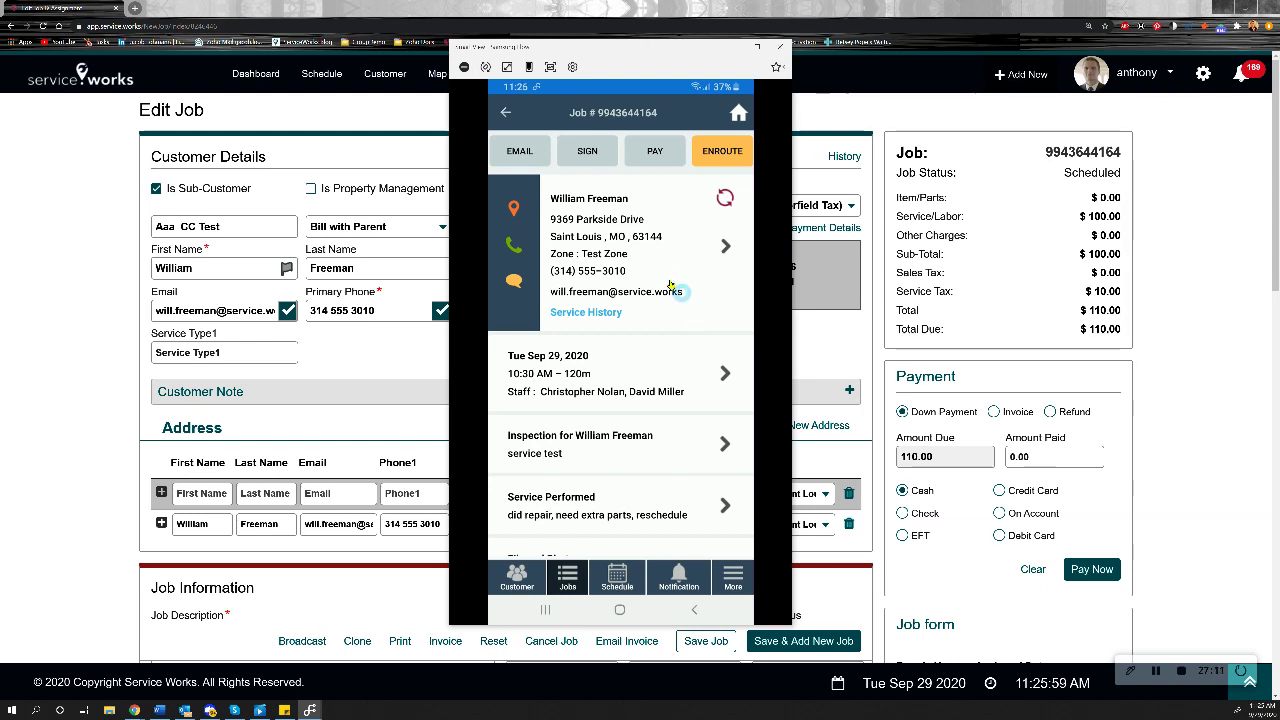
left_click(718, 154)
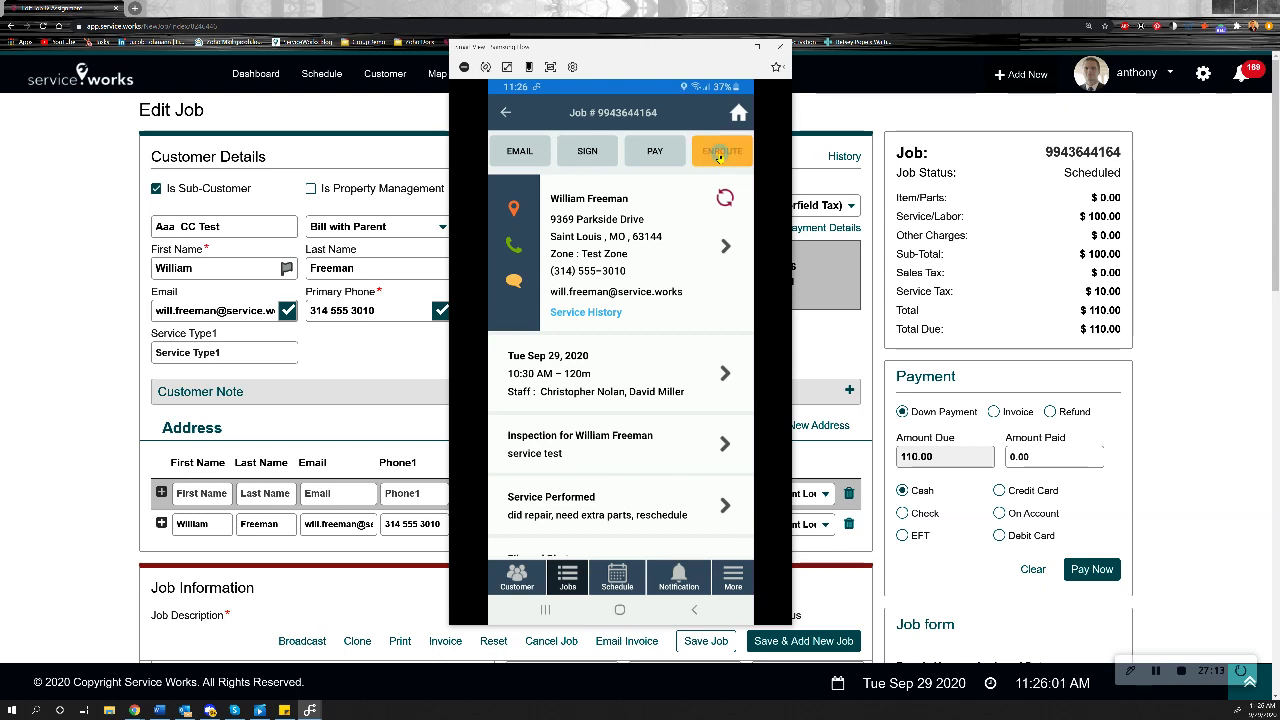
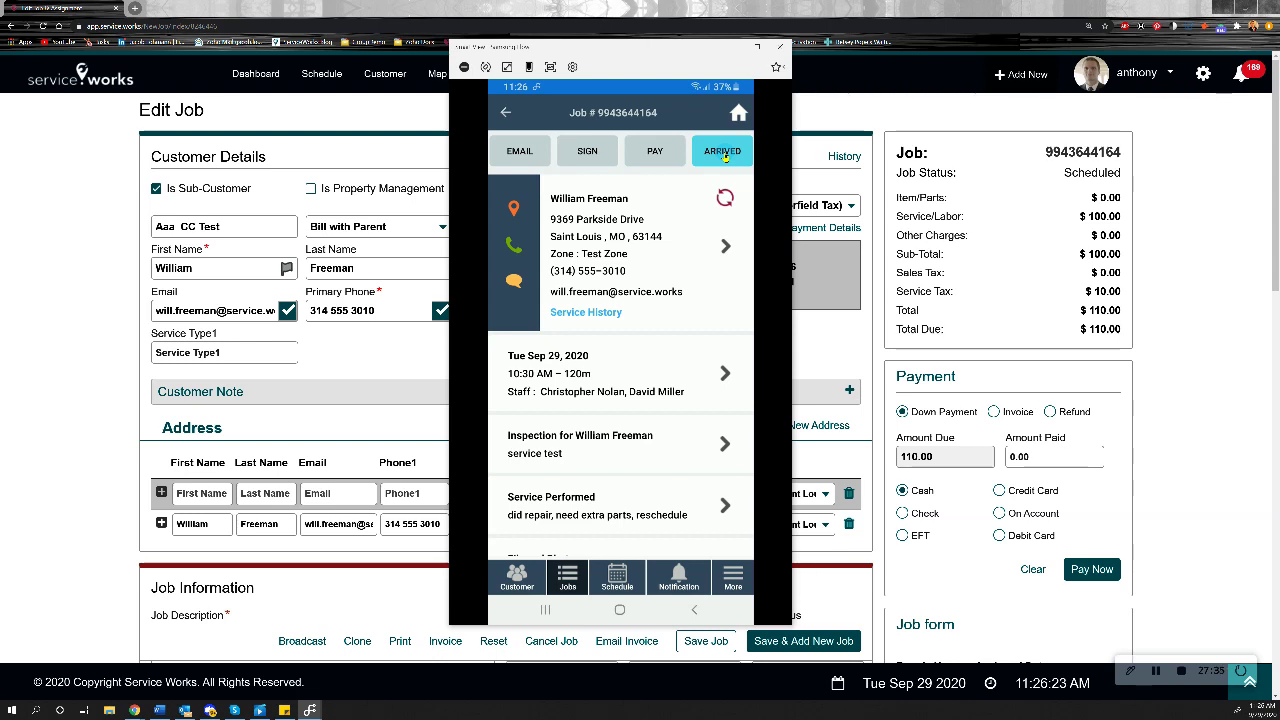
left_click(724, 156)
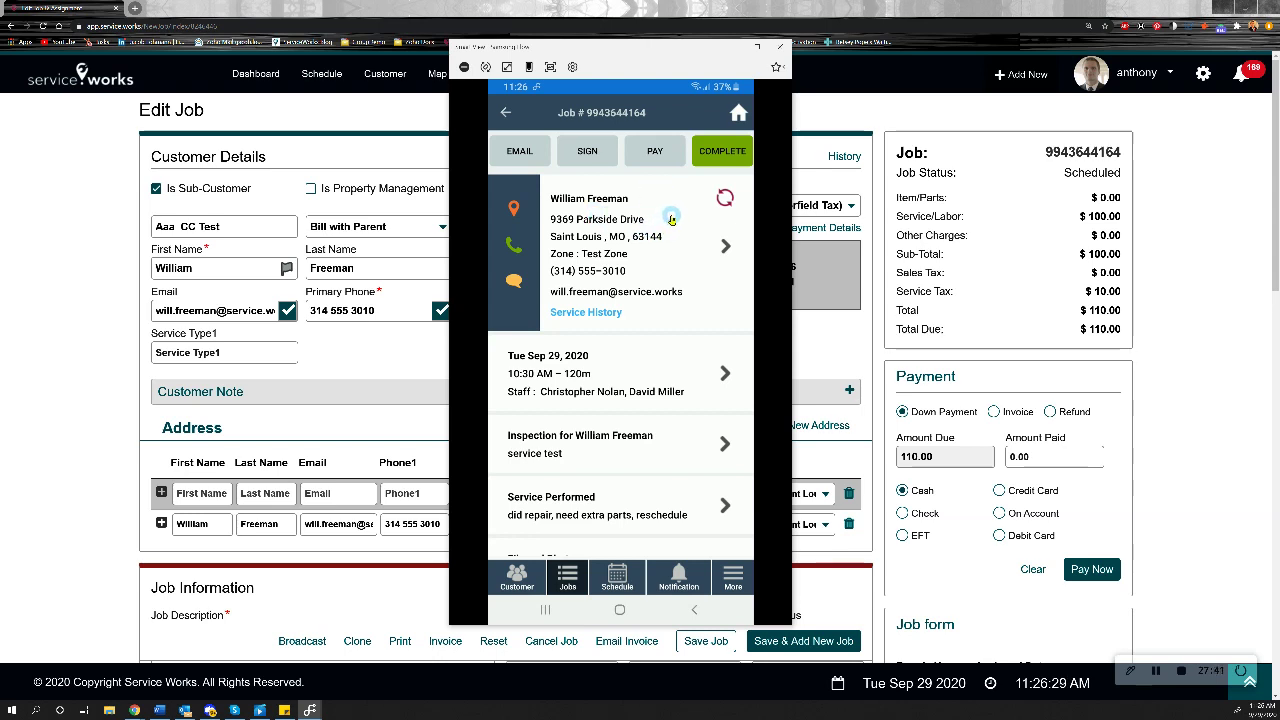
left_click(725, 153)
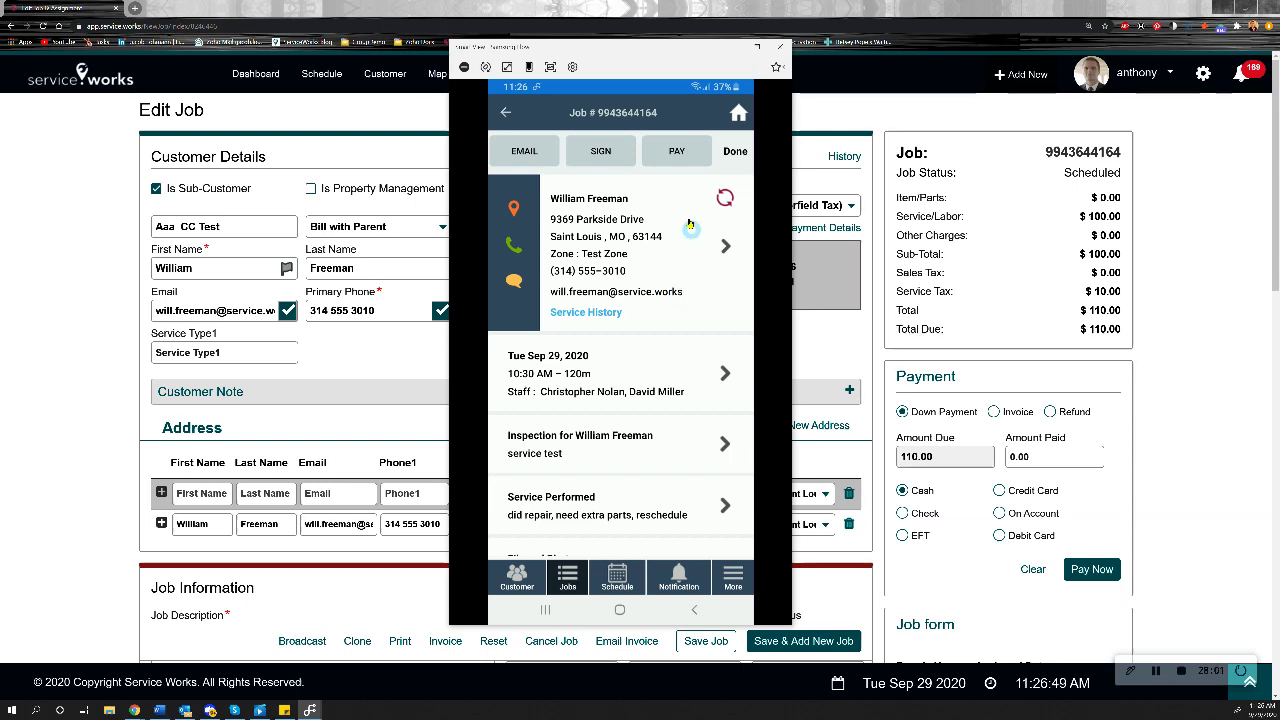
Collect the 110.00 cash down payment for the job, sign for it and save the signature.
left_click(664, 158)
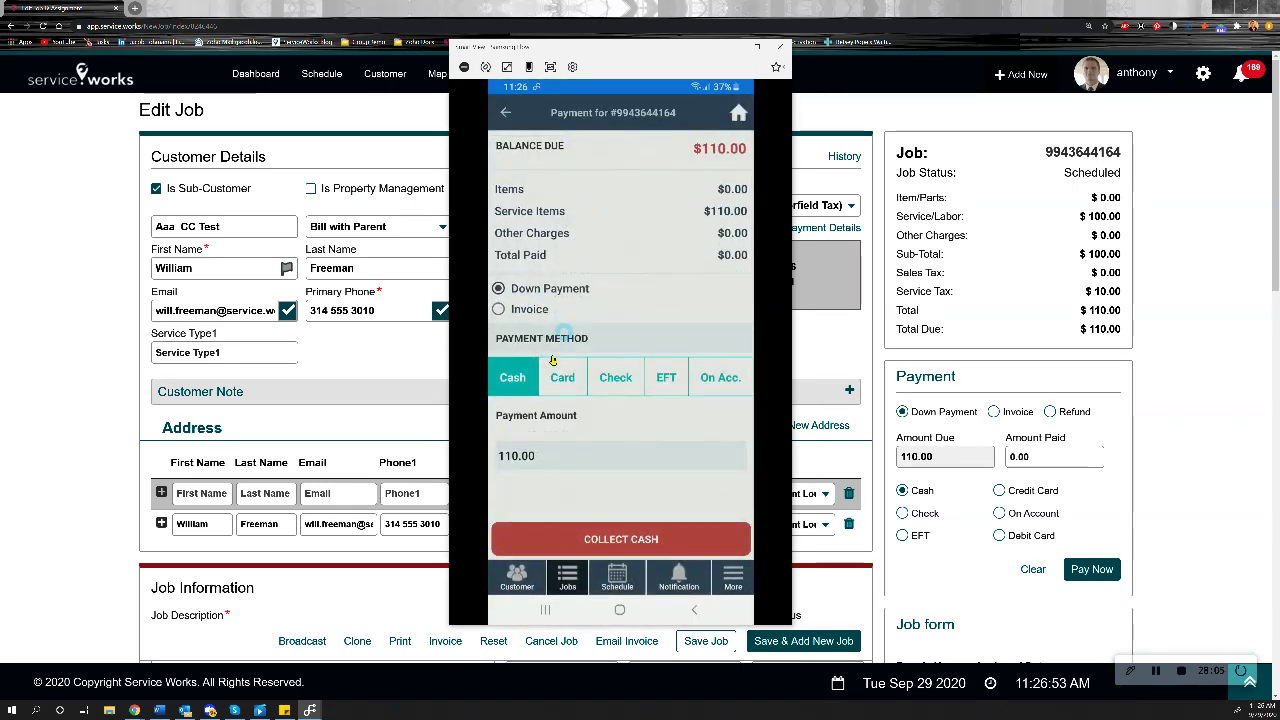
left_click(638, 538)
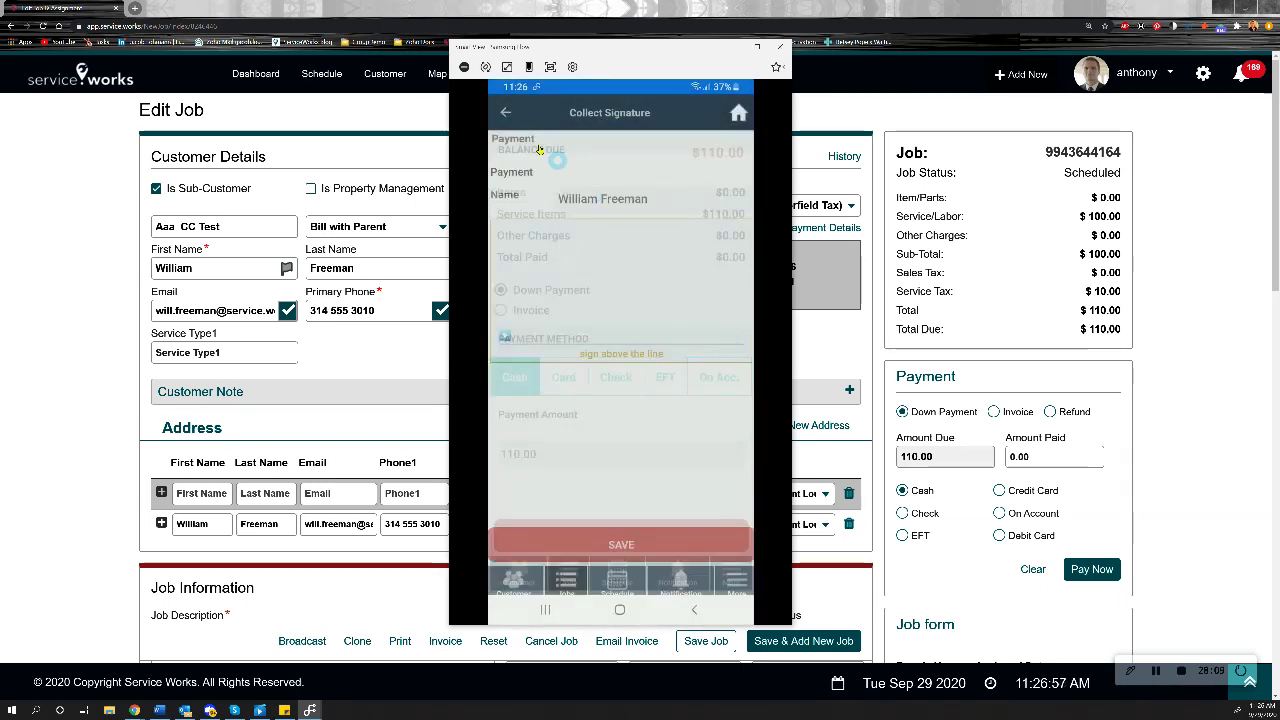
mouse_move(560, 280)
left_mouse_down()
mouse_move(555, 323)
mouse_move(605, 300)
mouse_move(630, 340)
mouse_move(641, 333)
left_mouse_up()
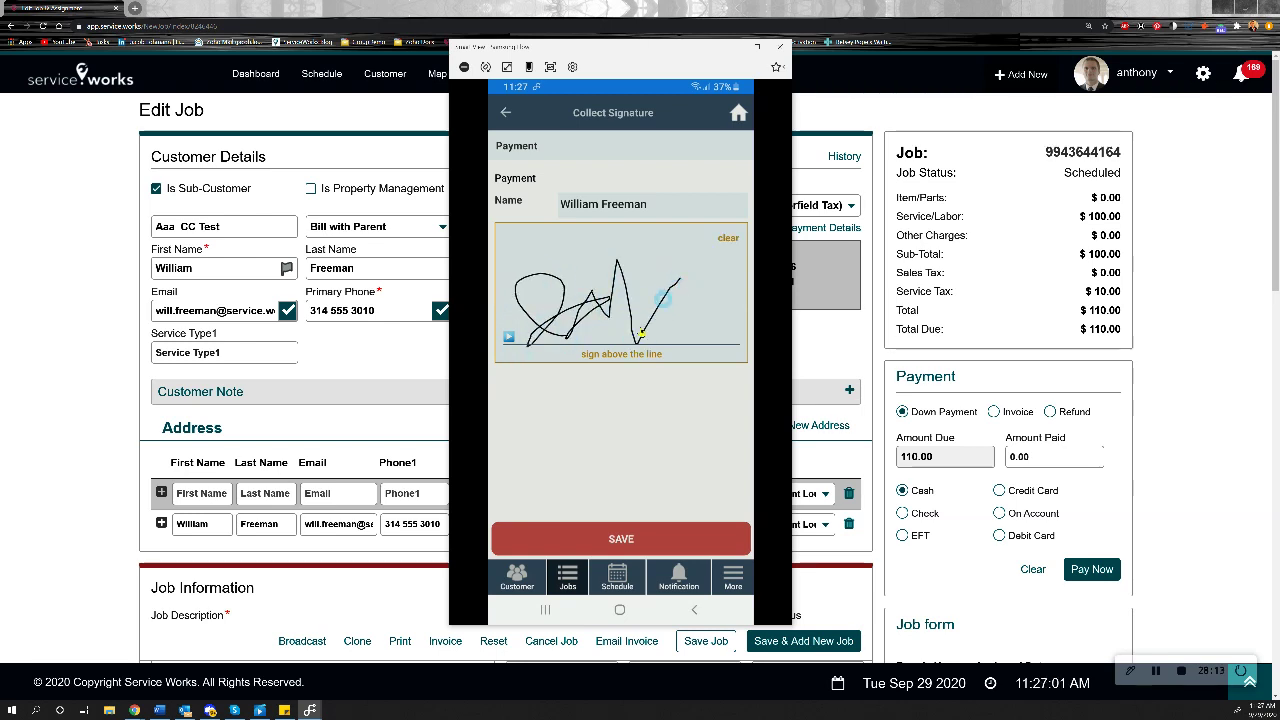
left_click(624, 539)
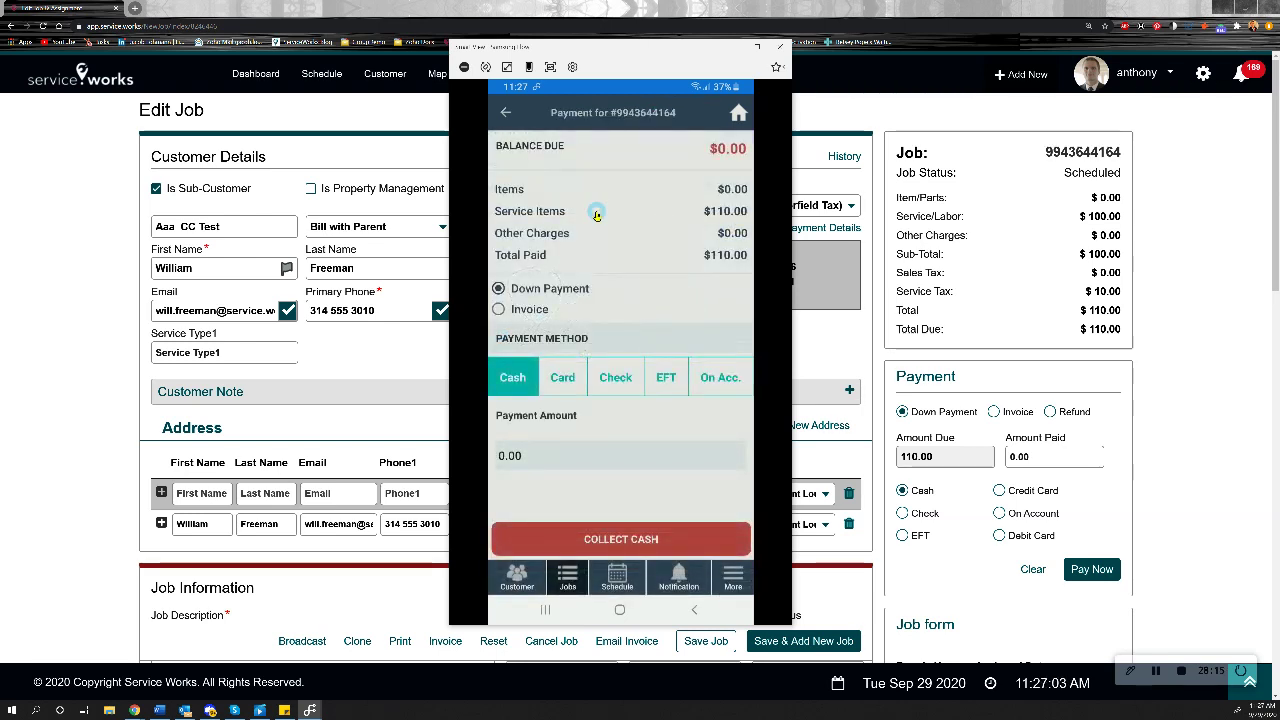
left_click(507, 113)
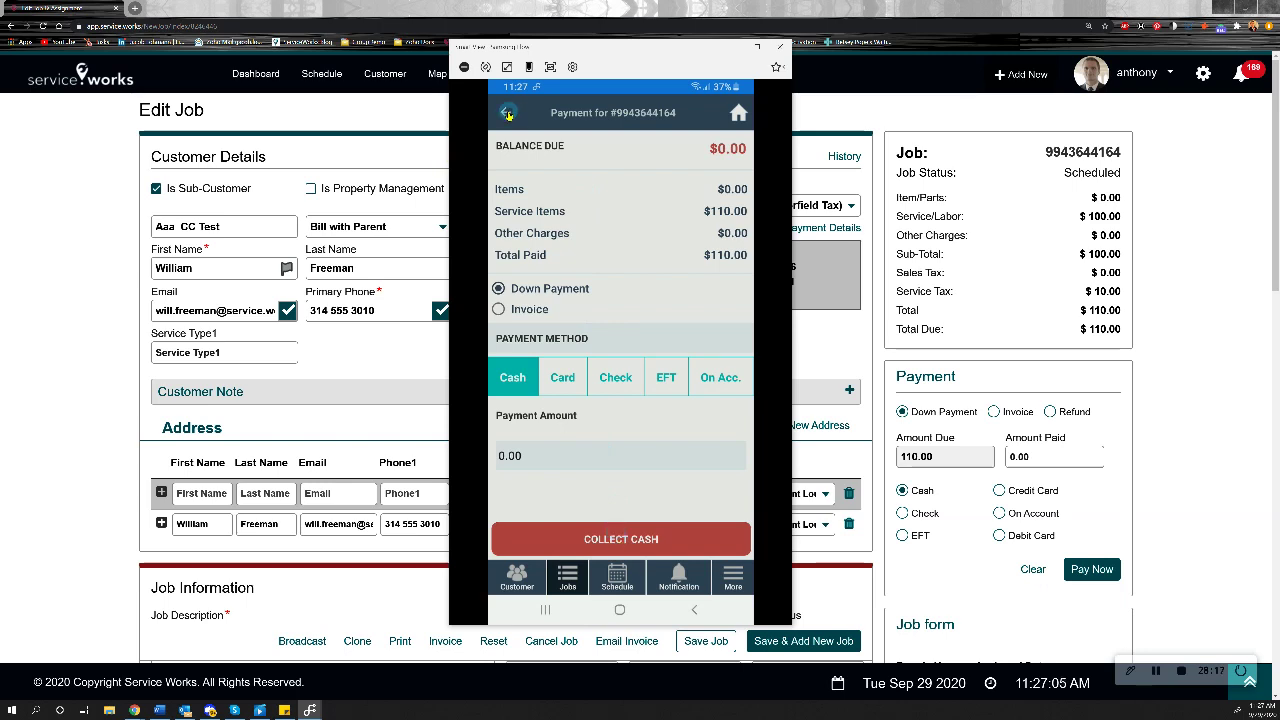
Review the job's signature records and its email options for invoices and photos without sending anything.
left_click(600, 151)
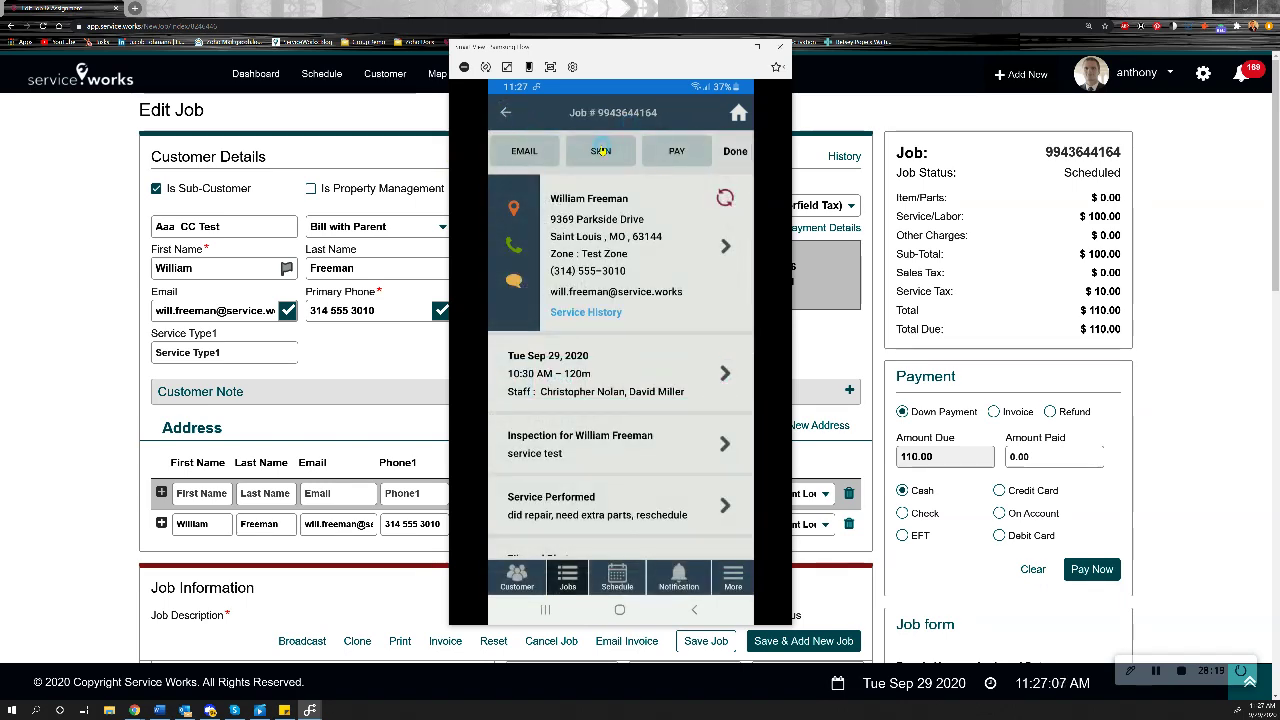
left_click(603, 244)
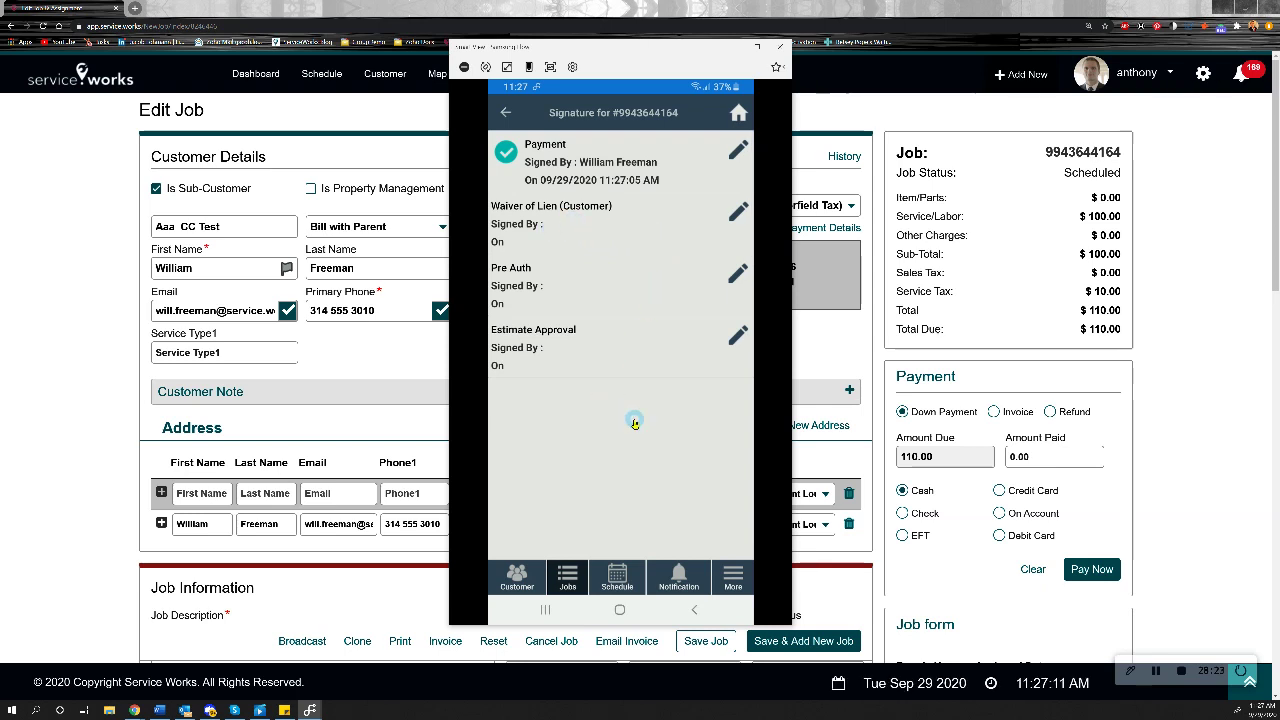
left_click(508, 114)
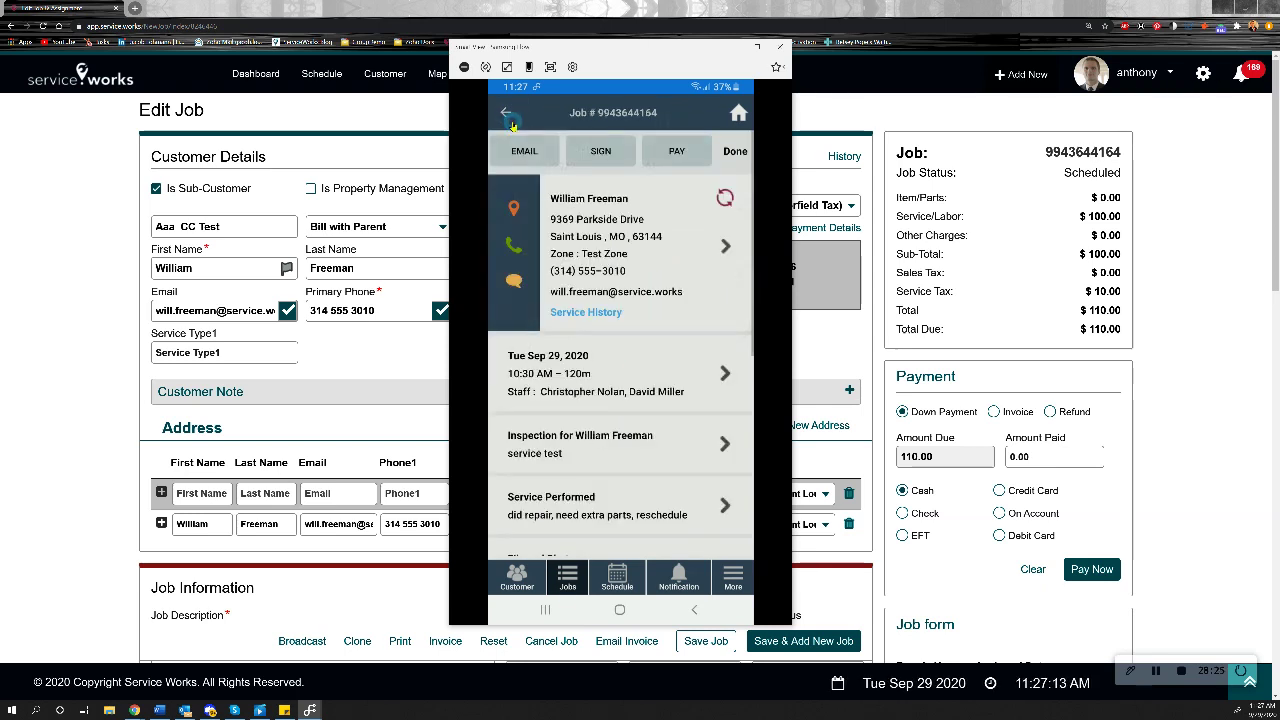
left_click(550, 150)
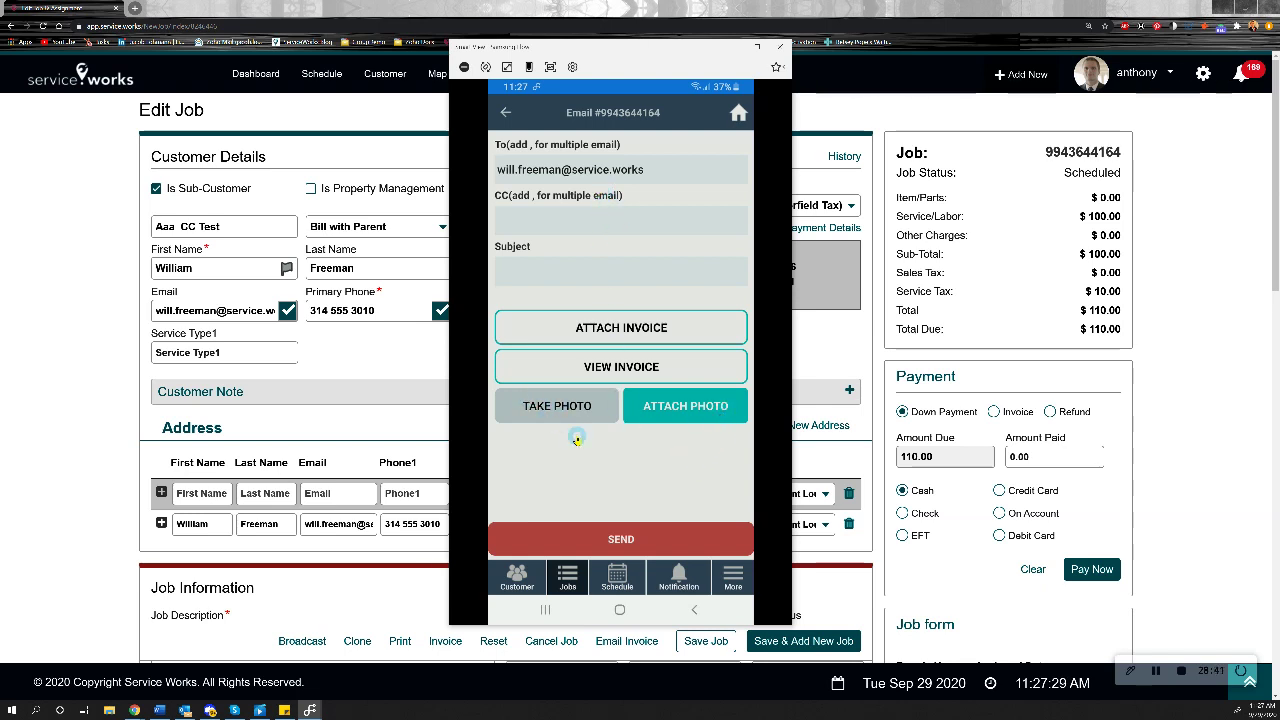
left_click(499, 116)
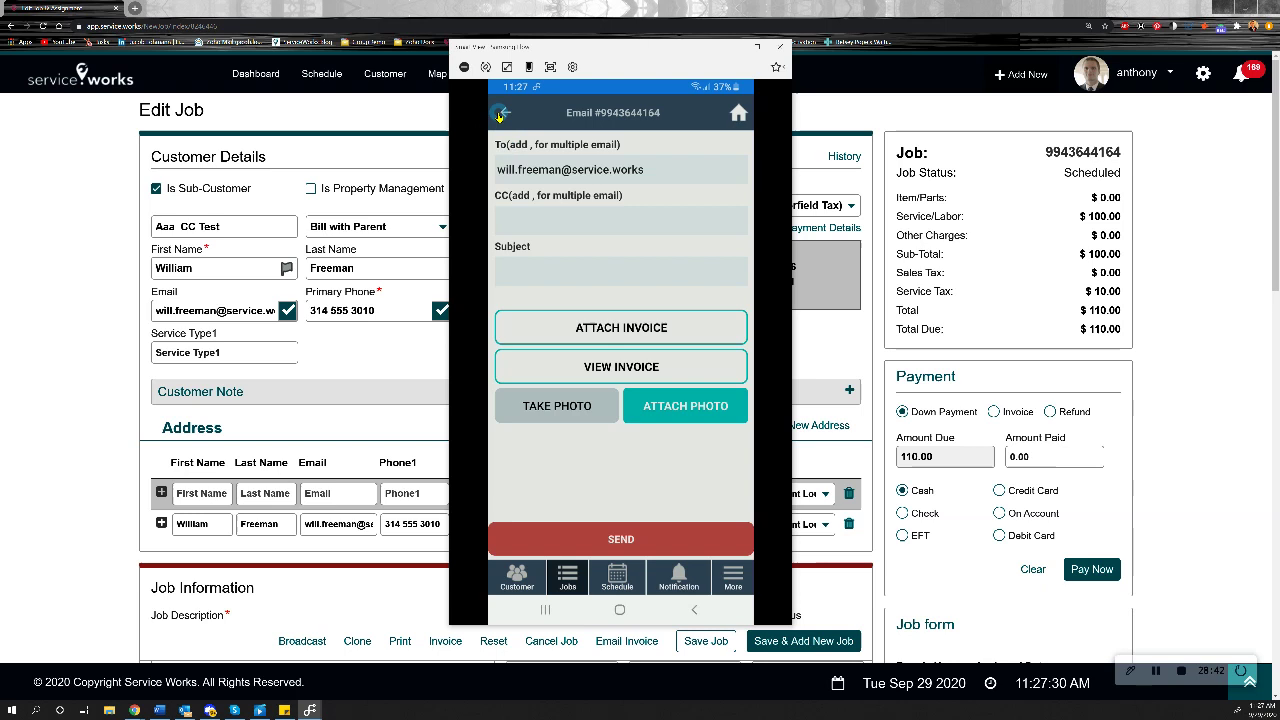
Examine the customer's service history from the job overview and return to the job.
left_click(718, 267)
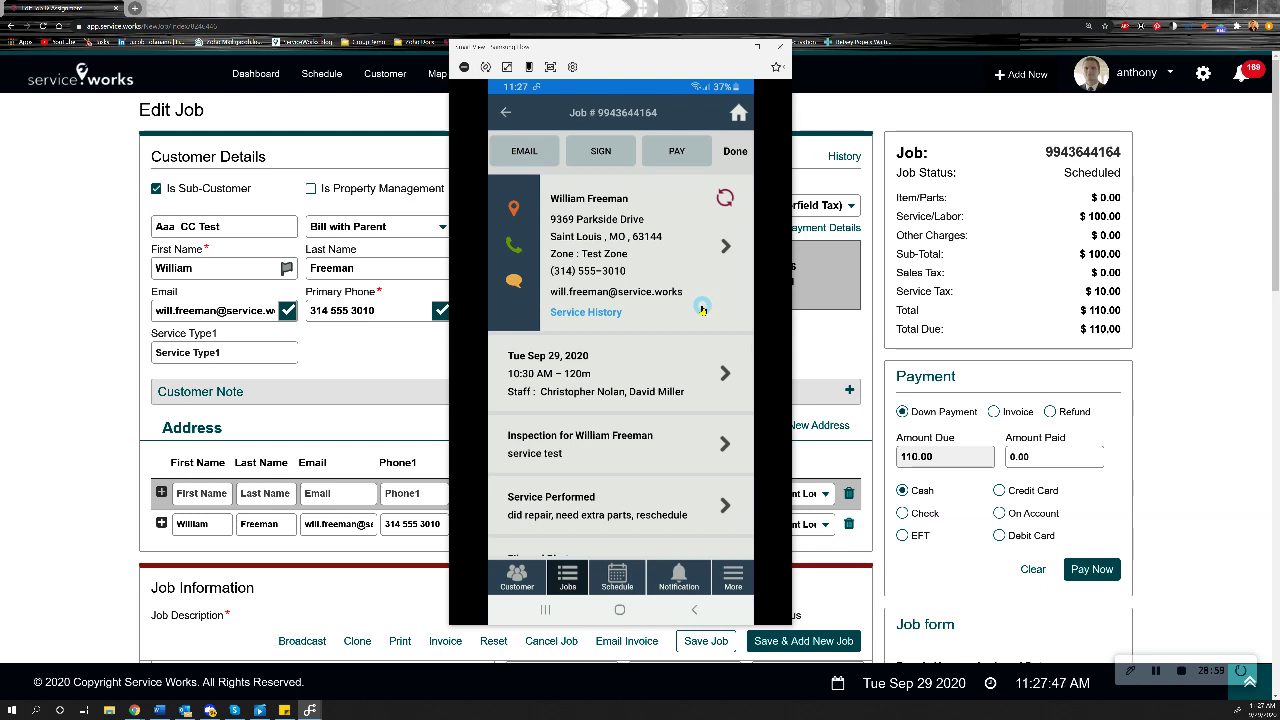
left_click(597, 314)
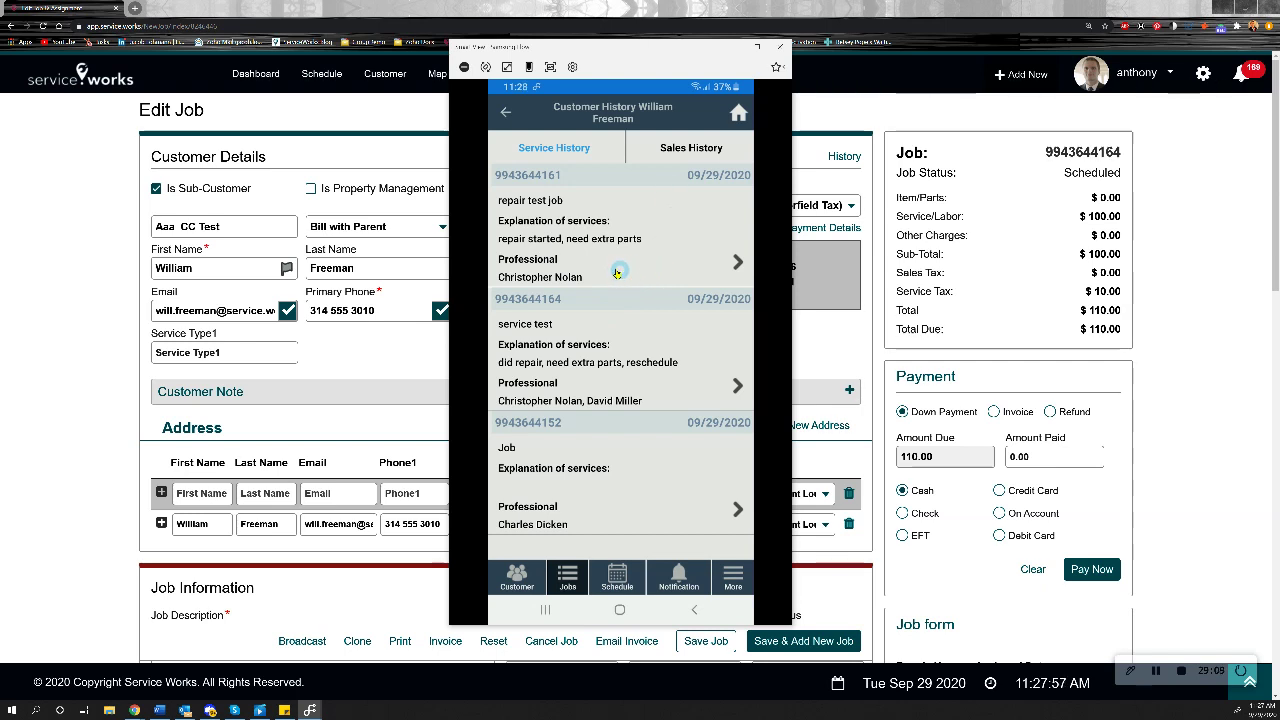
left_click(505, 111)
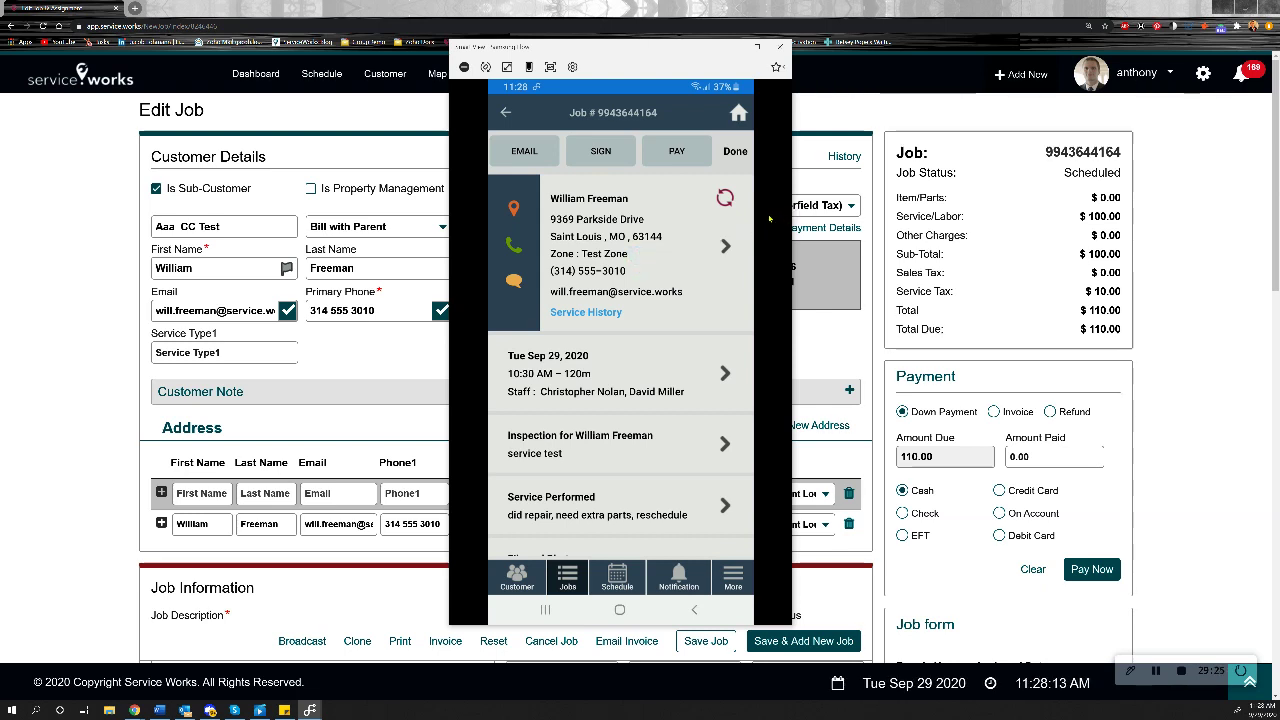
Put away the phone mirroring window and refresh the job's edit page in the browser.
left_click(698, 222)
left_click(707, 145)
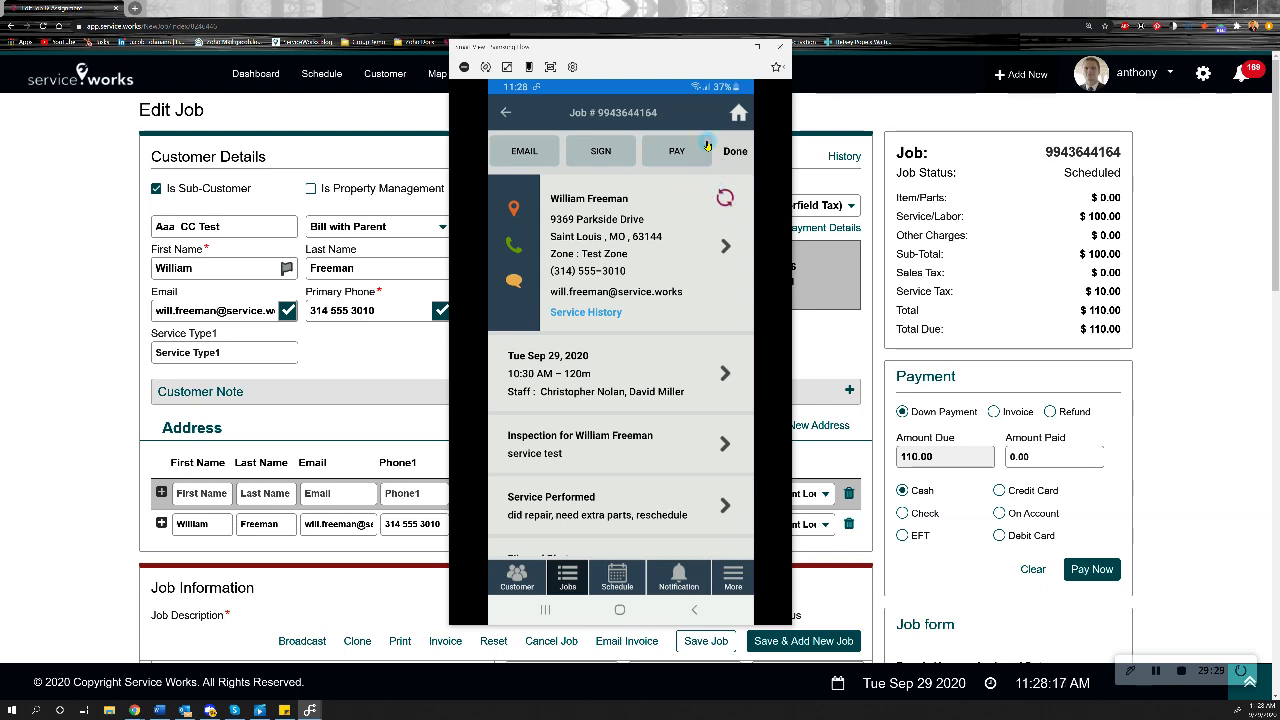
left_click(733, 52)
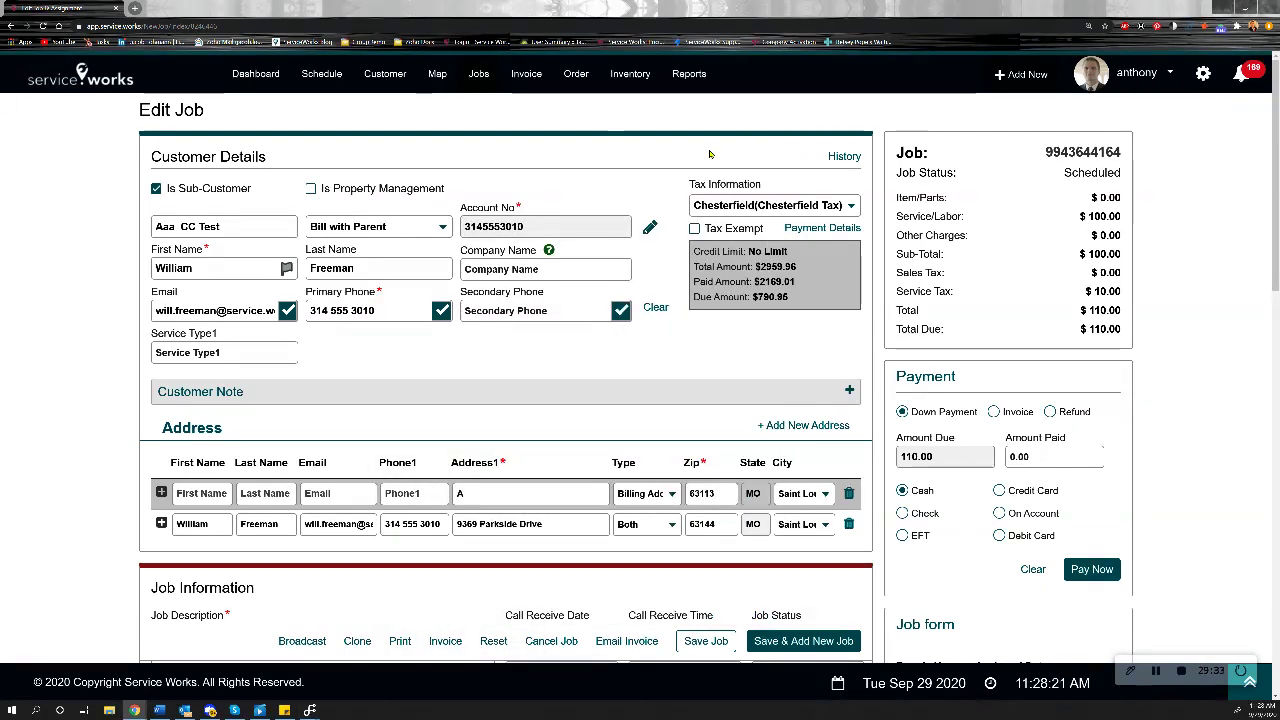
left_click(843, 228)
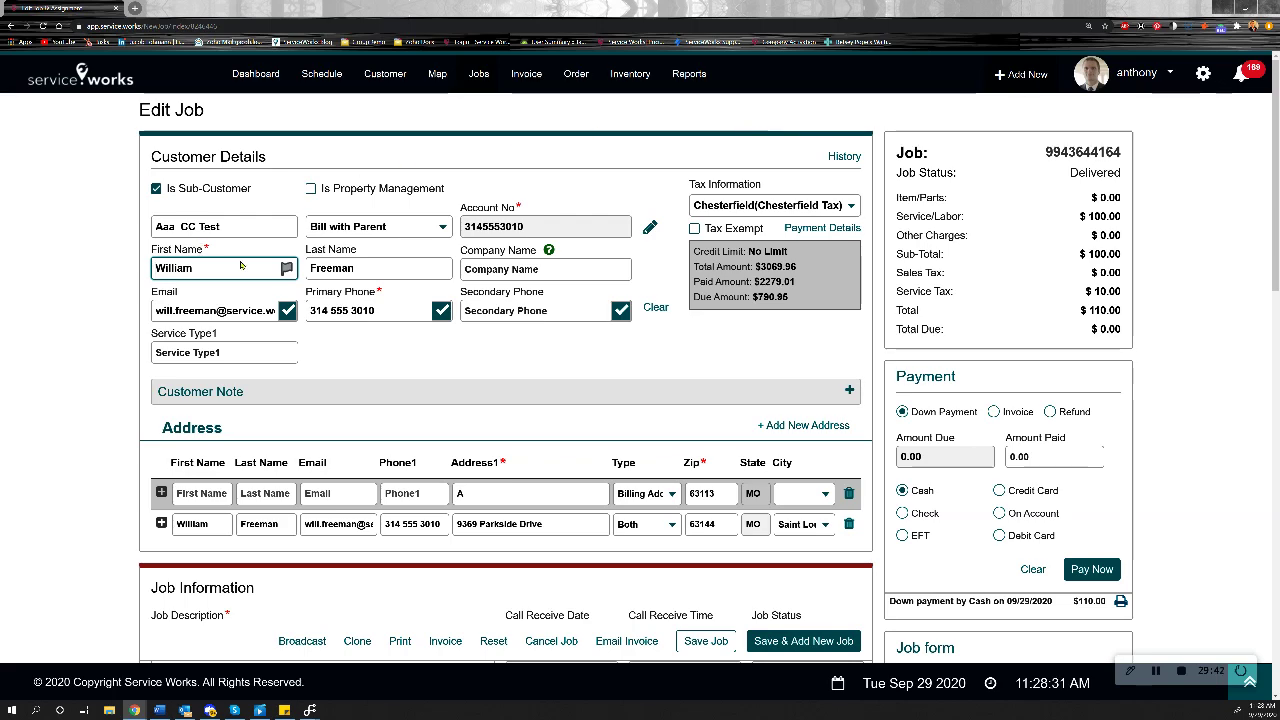
Examine the updated job record, including the down payment, job status, job and survey forms, and activity log.
scroll(651, 337, "down", 3)
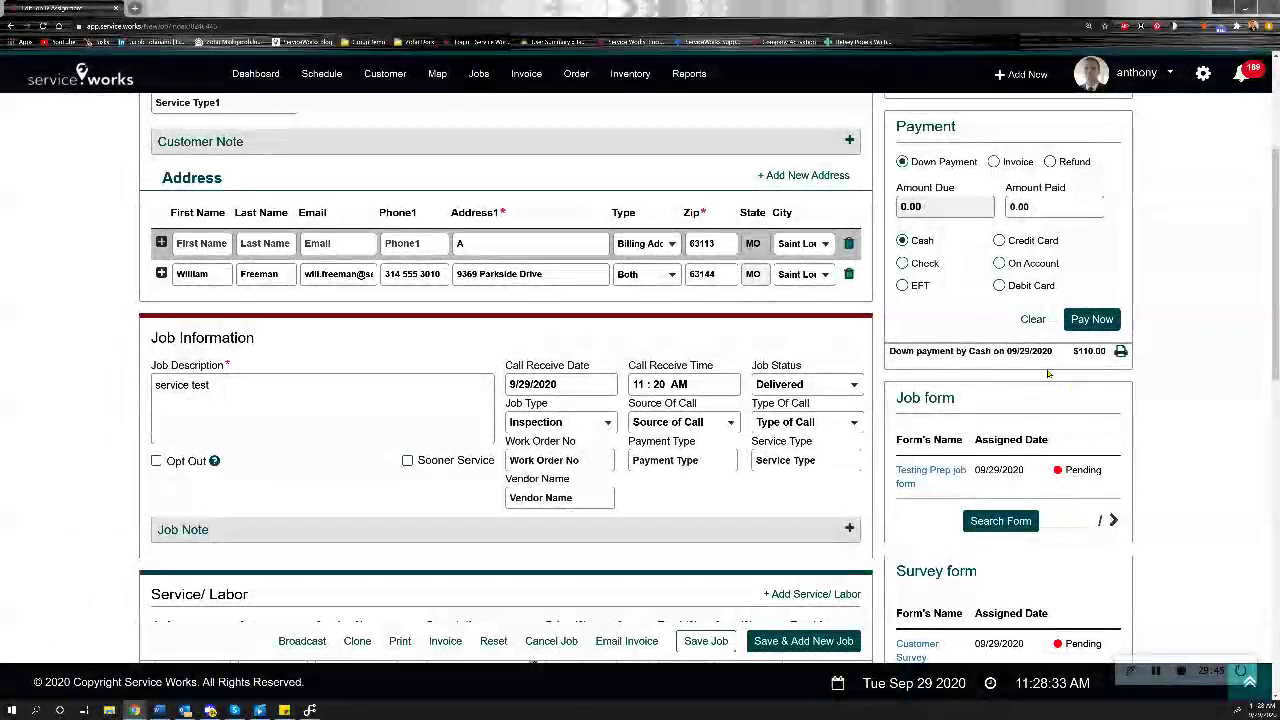
scroll(1120, 370, "down", 3)
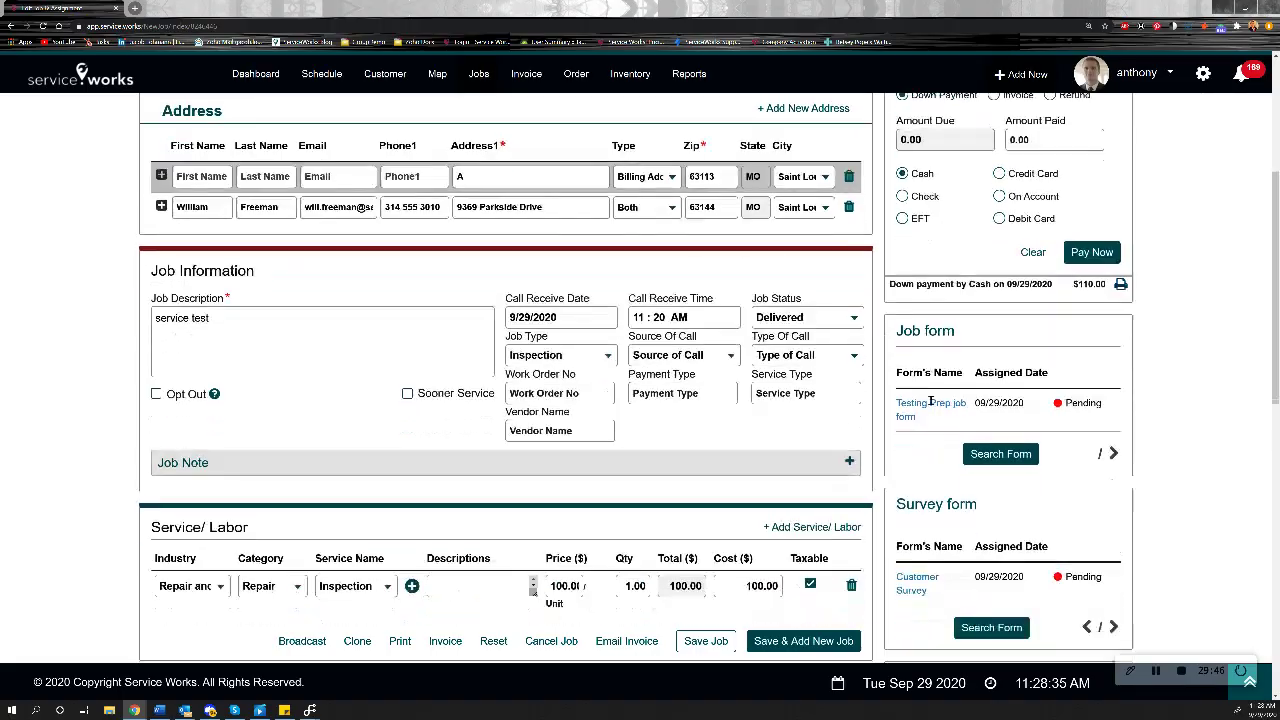
scroll(1120, 370, "down", 2)
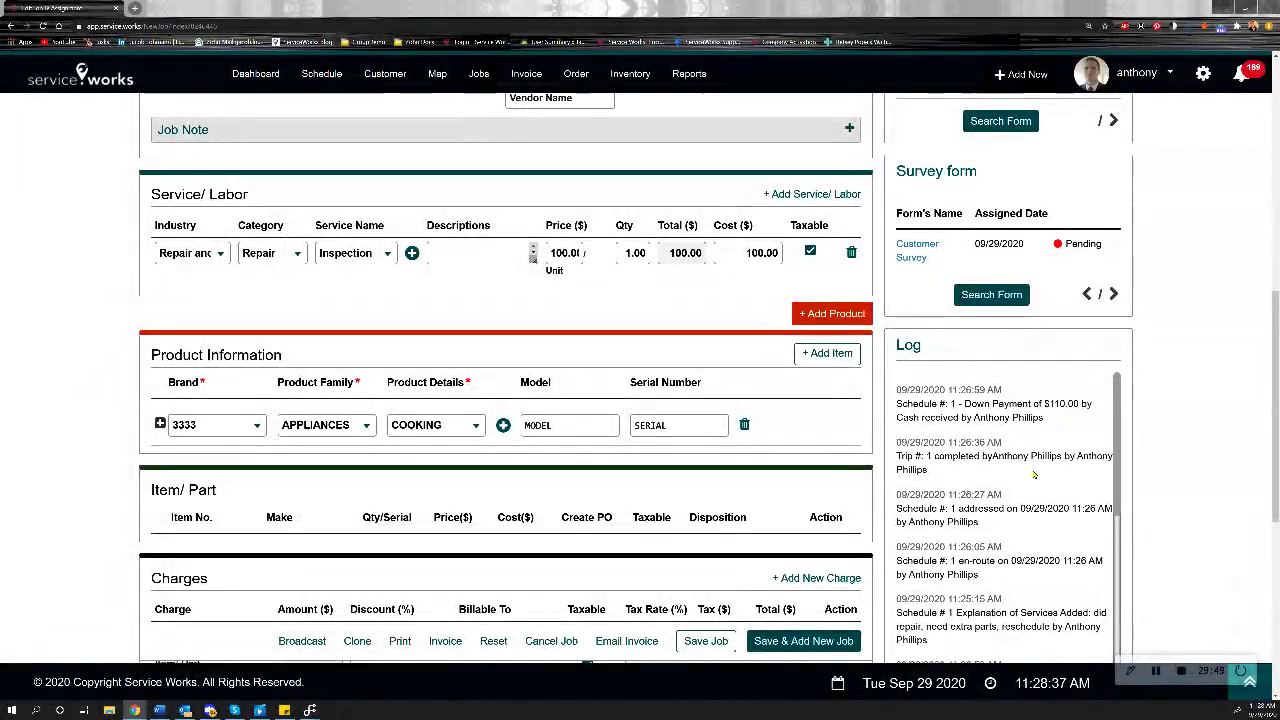
scroll(1034, 463, "down", 2)
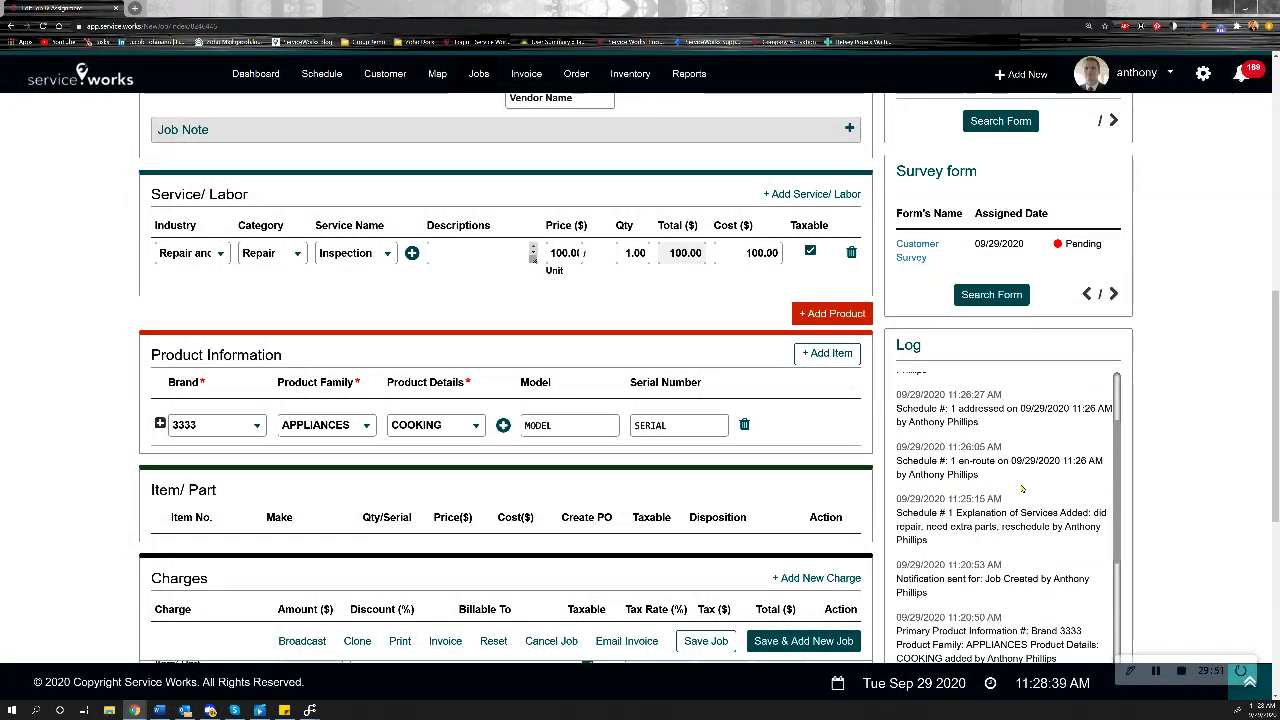
scroll(972, 455, "up", 1)
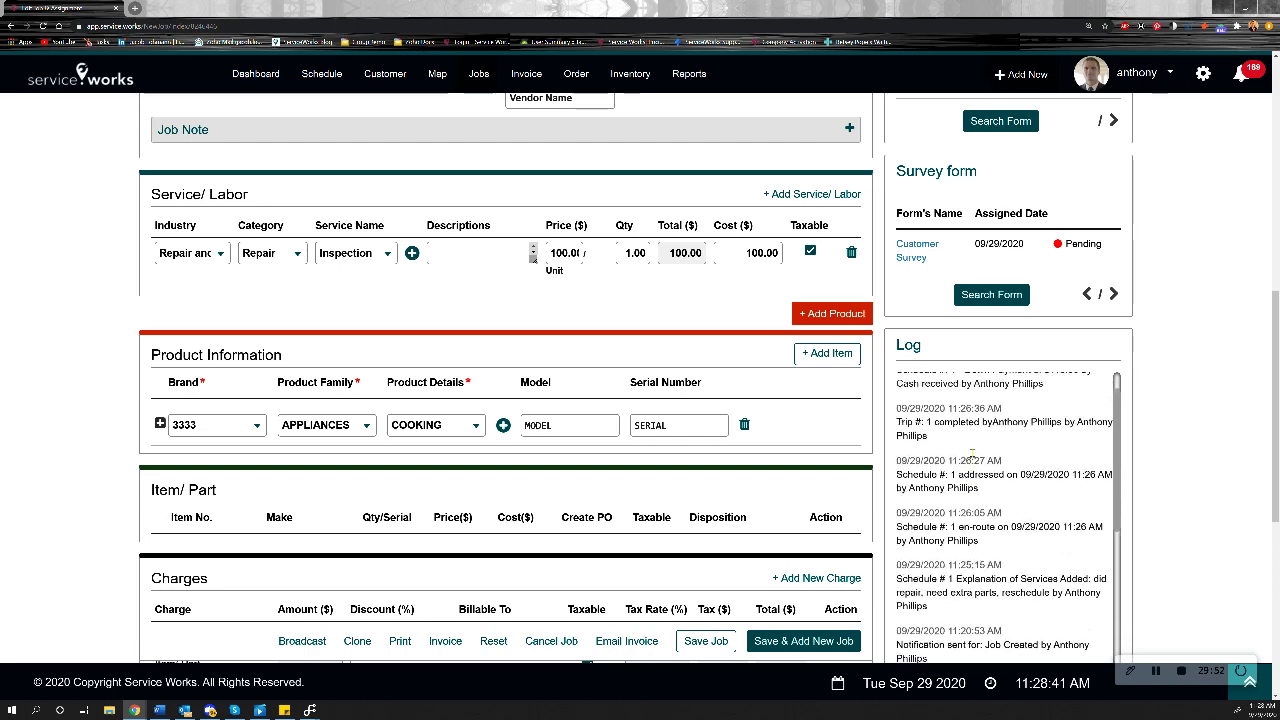
scroll(972, 455, "up", 1)
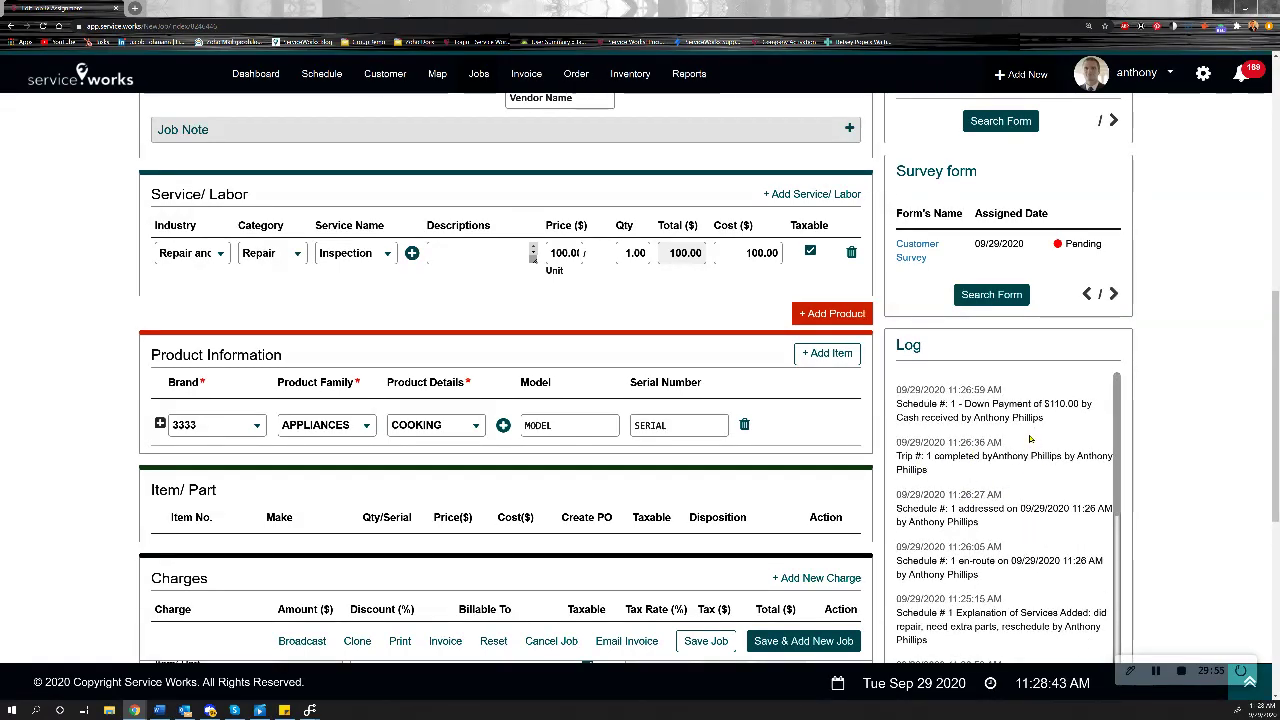
scroll(1149, 377, "up", 2)
scroll(1149, 377, "down", 4)
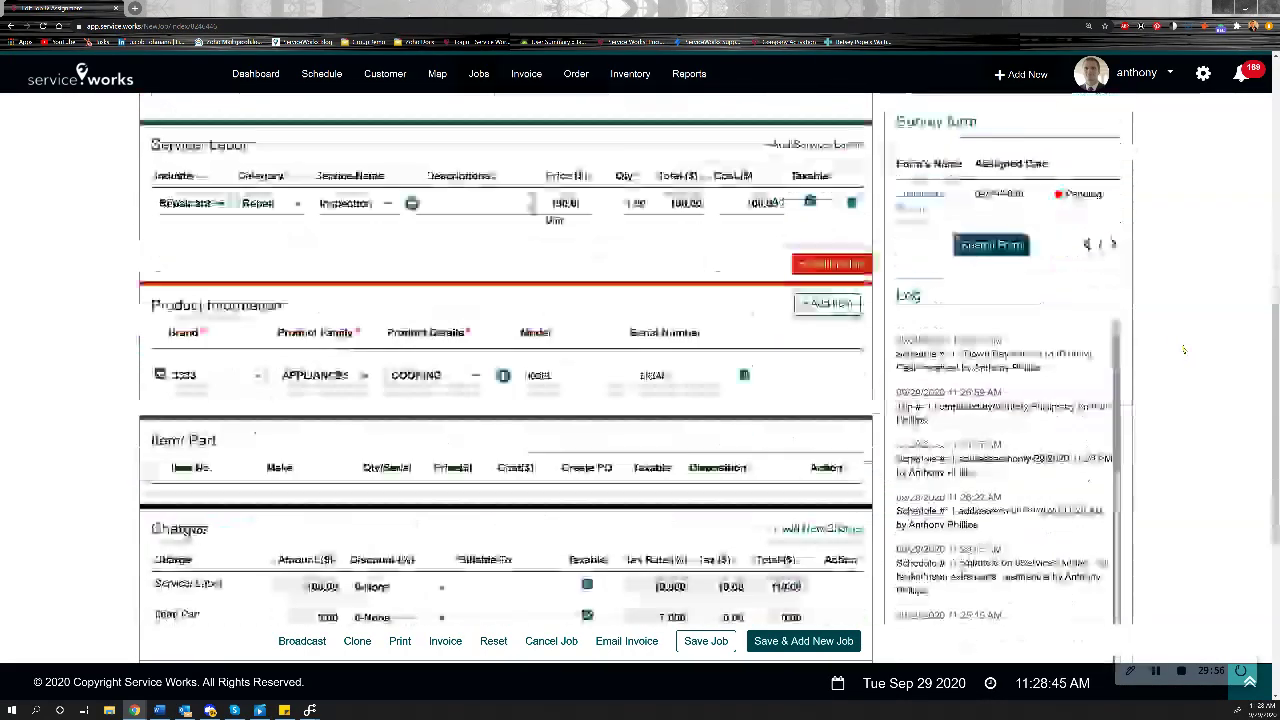
scroll(1183, 348, "down", 2)
scroll(1183, 348, "up", 8)
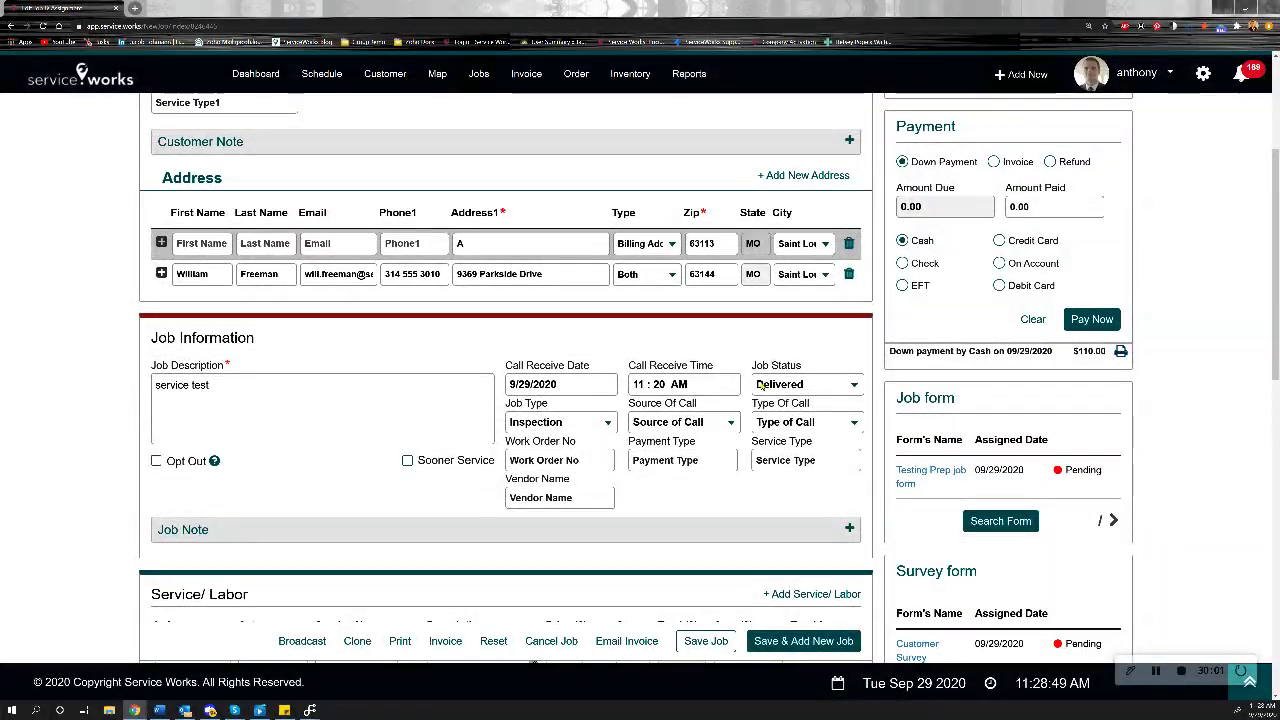
scroll(718, 262, "up", 3)
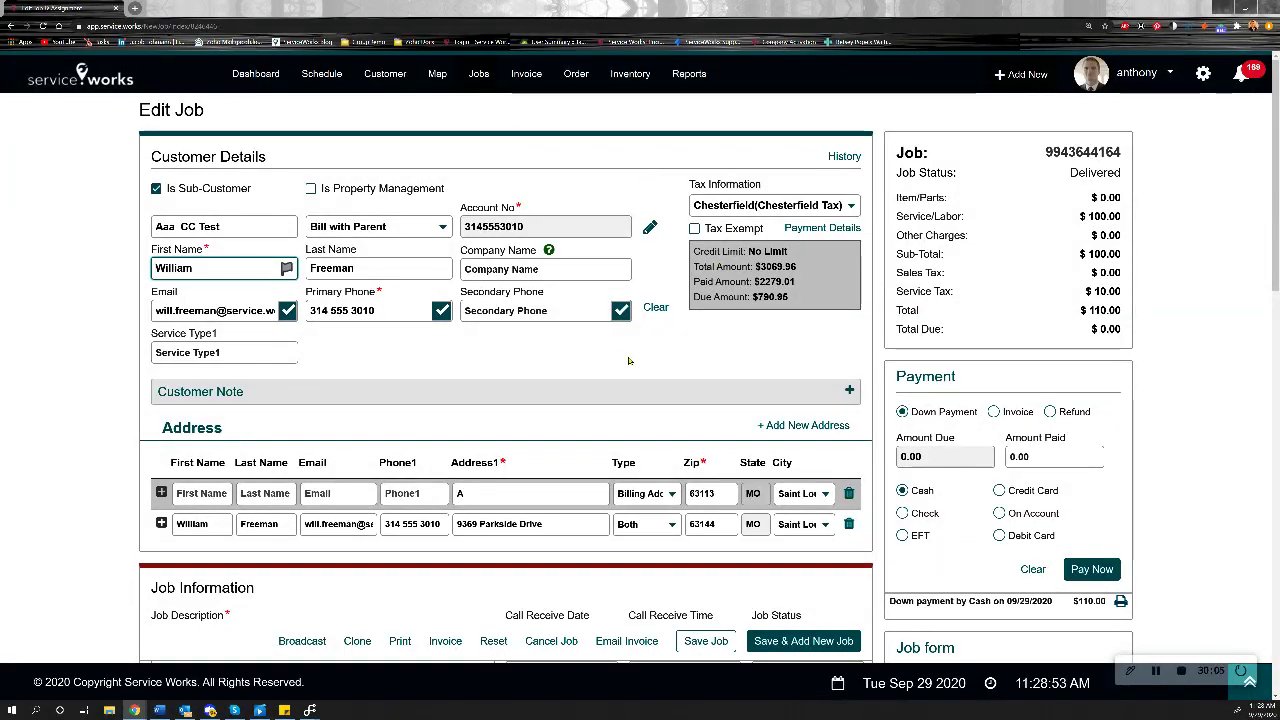
Add a second schedule to the job with a start date of 10/06/2020.
scroll(640, 355, "down", 10)
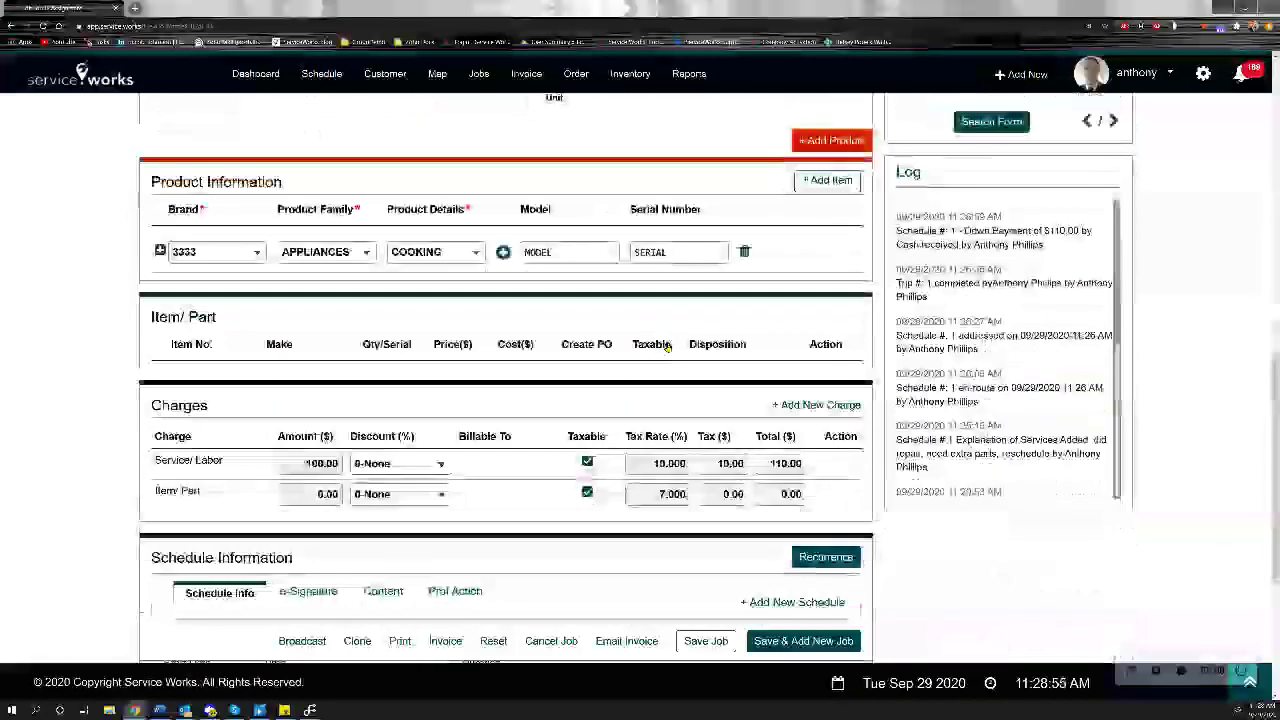
scroll(667, 345, "down", 3)
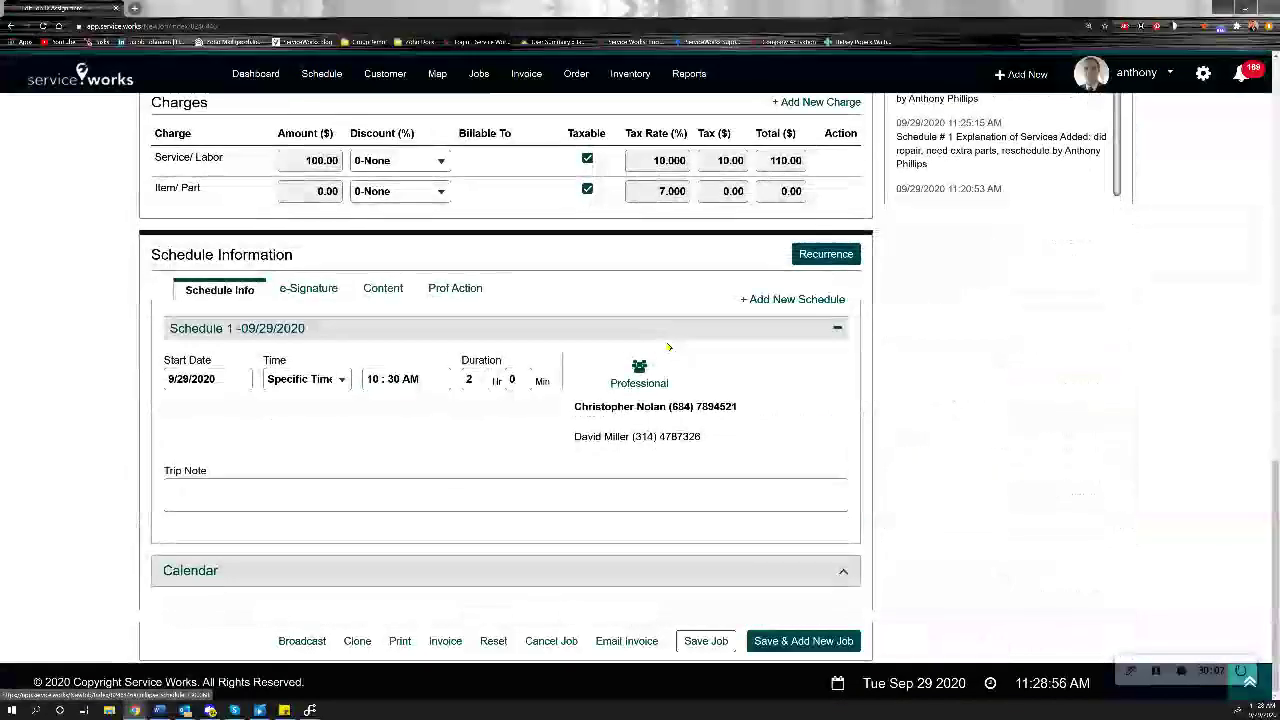
left_click(810, 303)
scroll(424, 383, "down", 2)
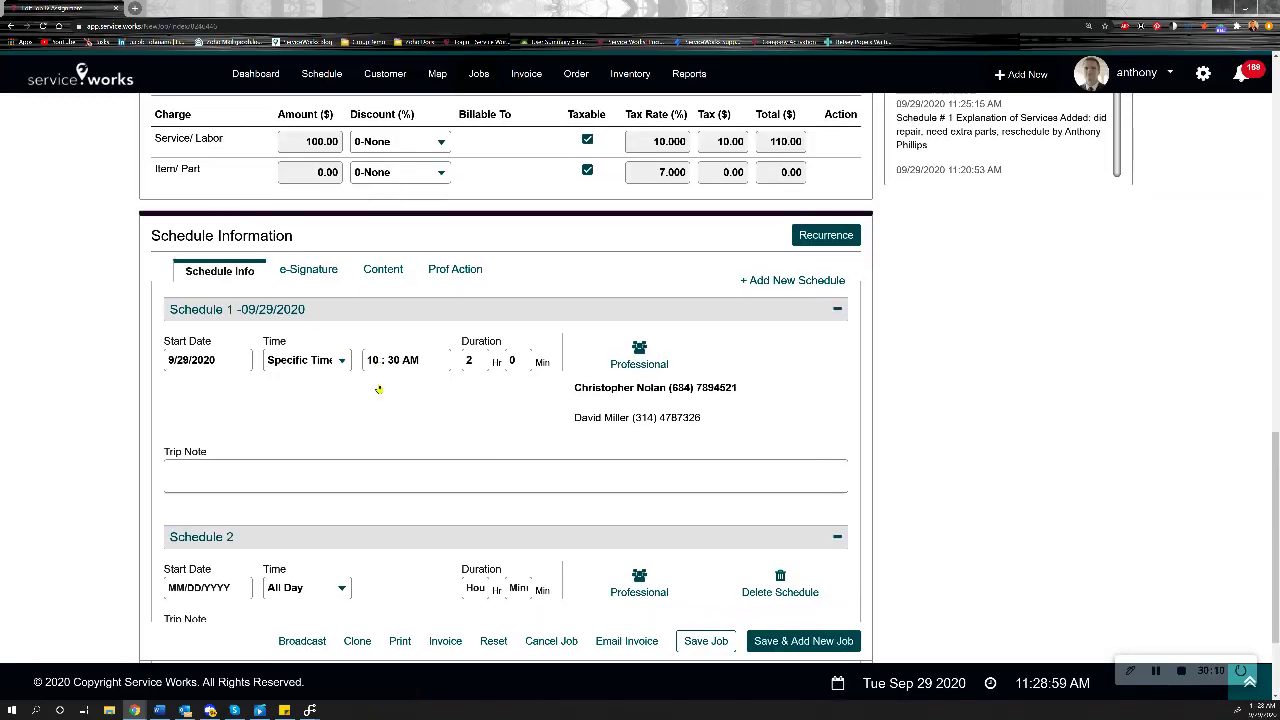
left_click(238, 436)
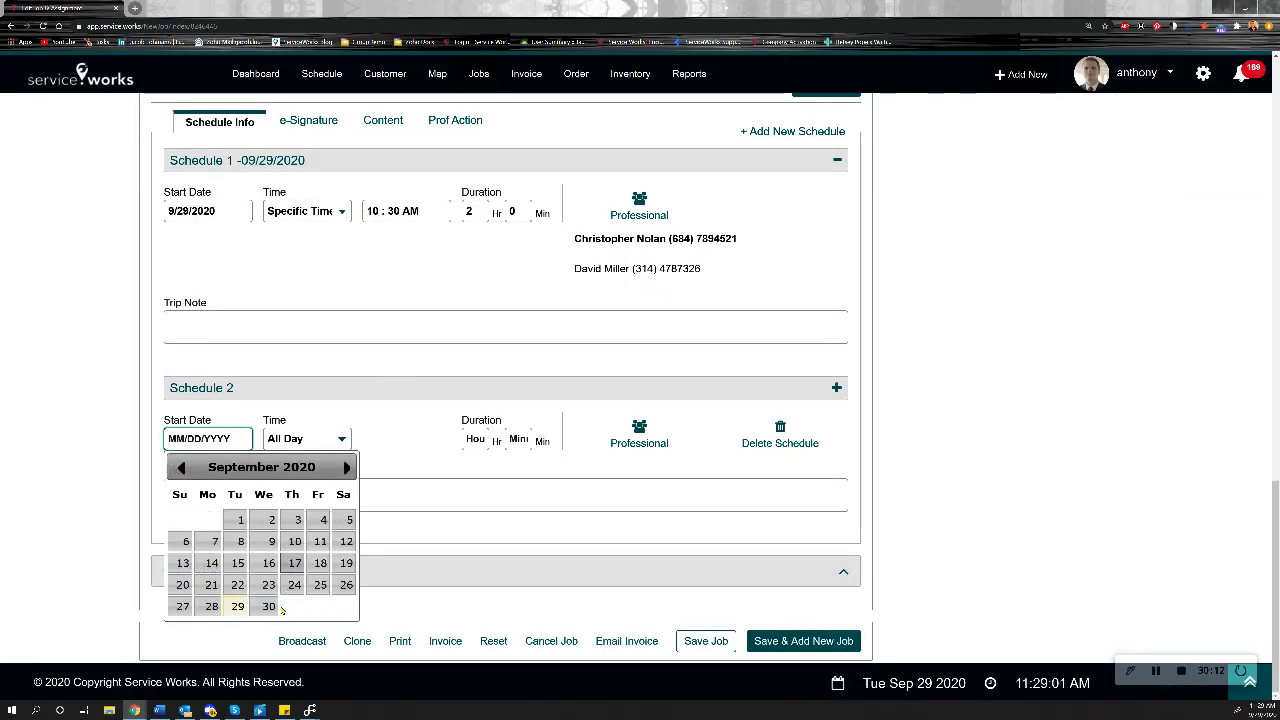
left_click(349, 468)
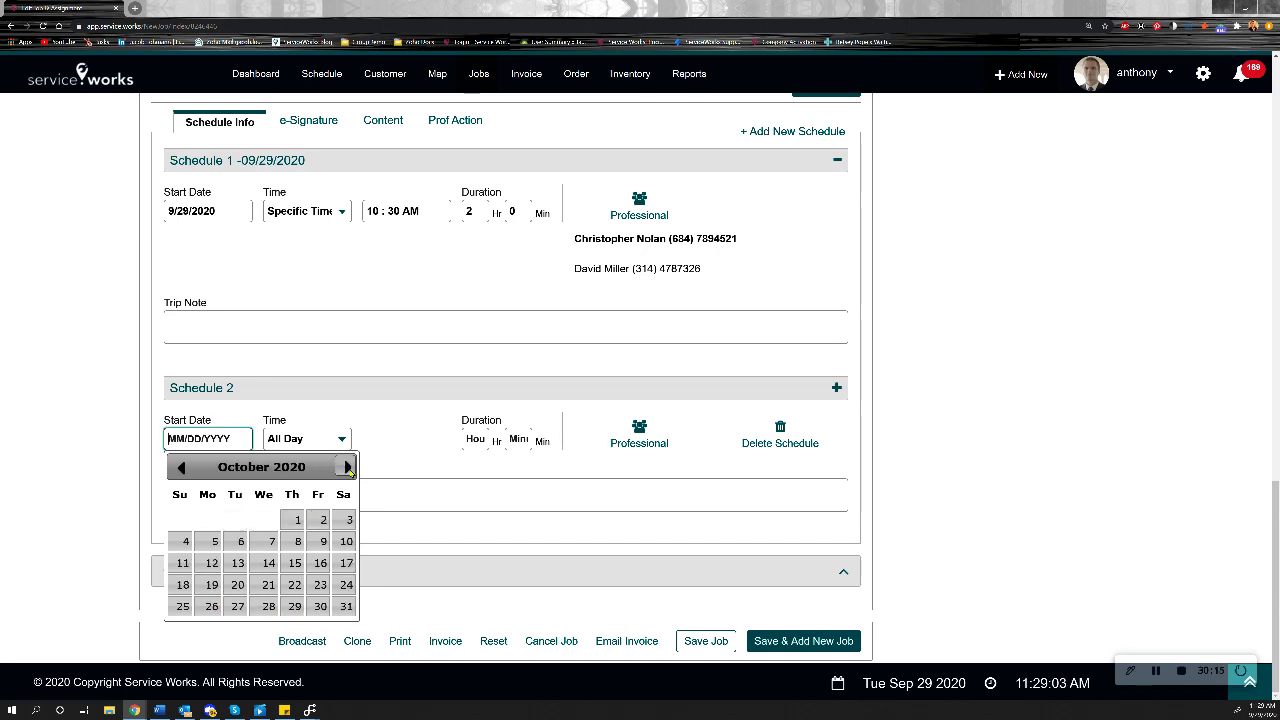
left_click(240, 542)
Keep Schedule 2 as All Day and set its duration to 2 hours.
left_click(328, 446)
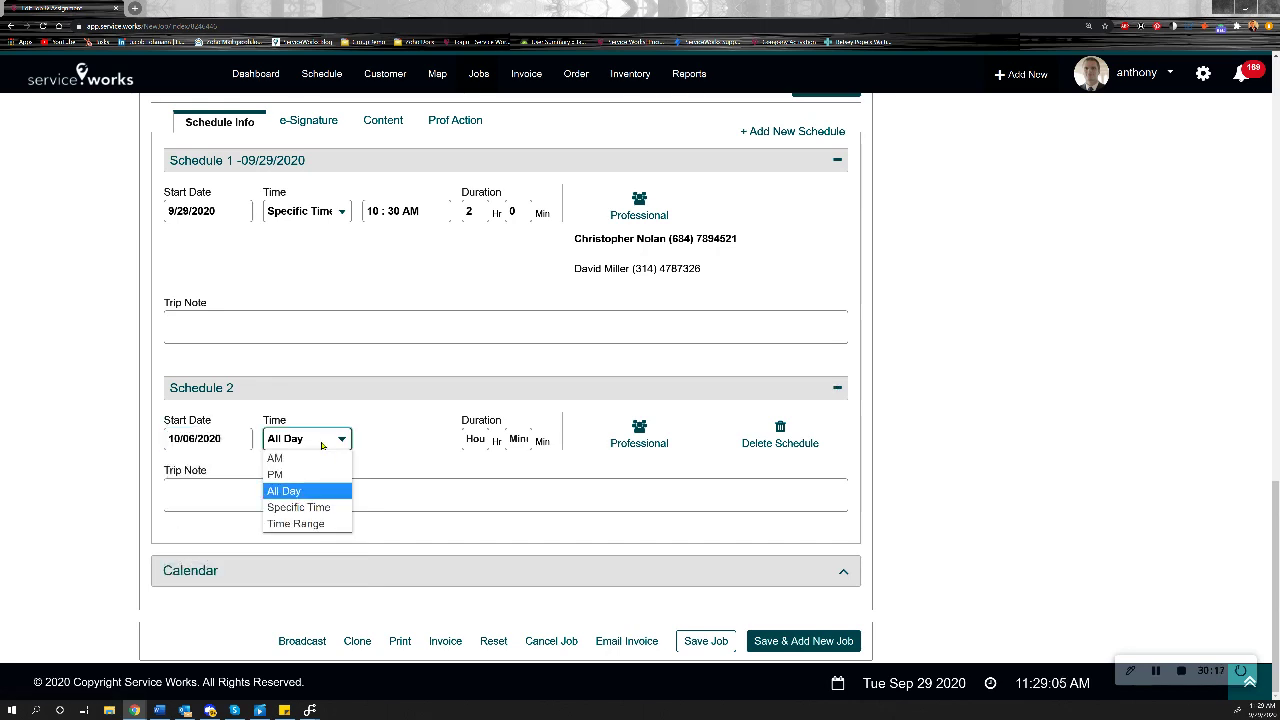
left_click(320, 490)
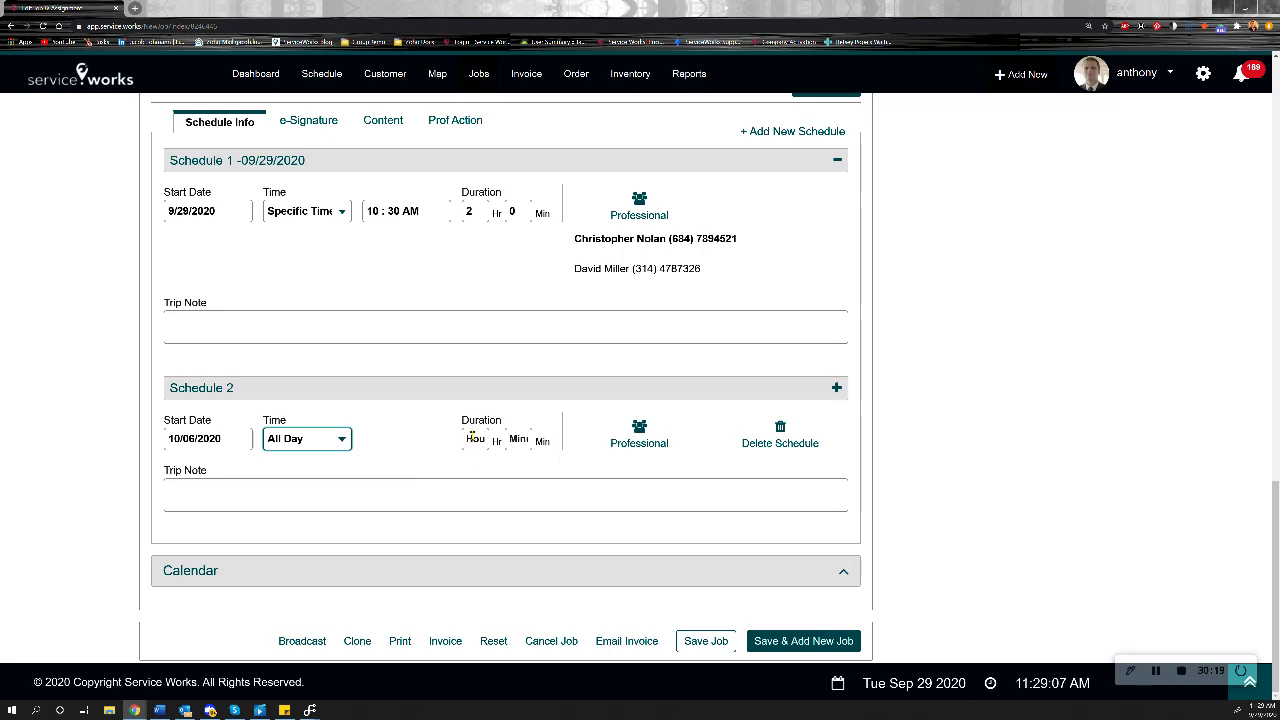
left_click(472, 437)
left_click(486, 484)
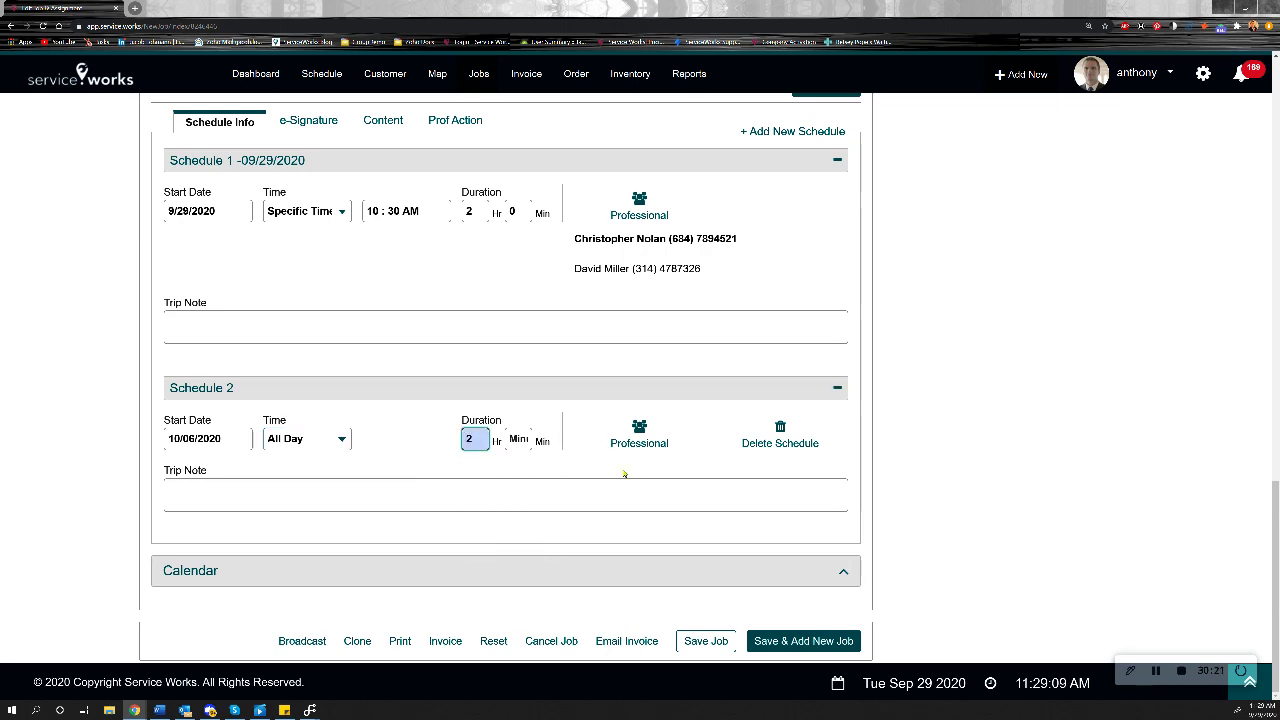
left_click(326, 443)
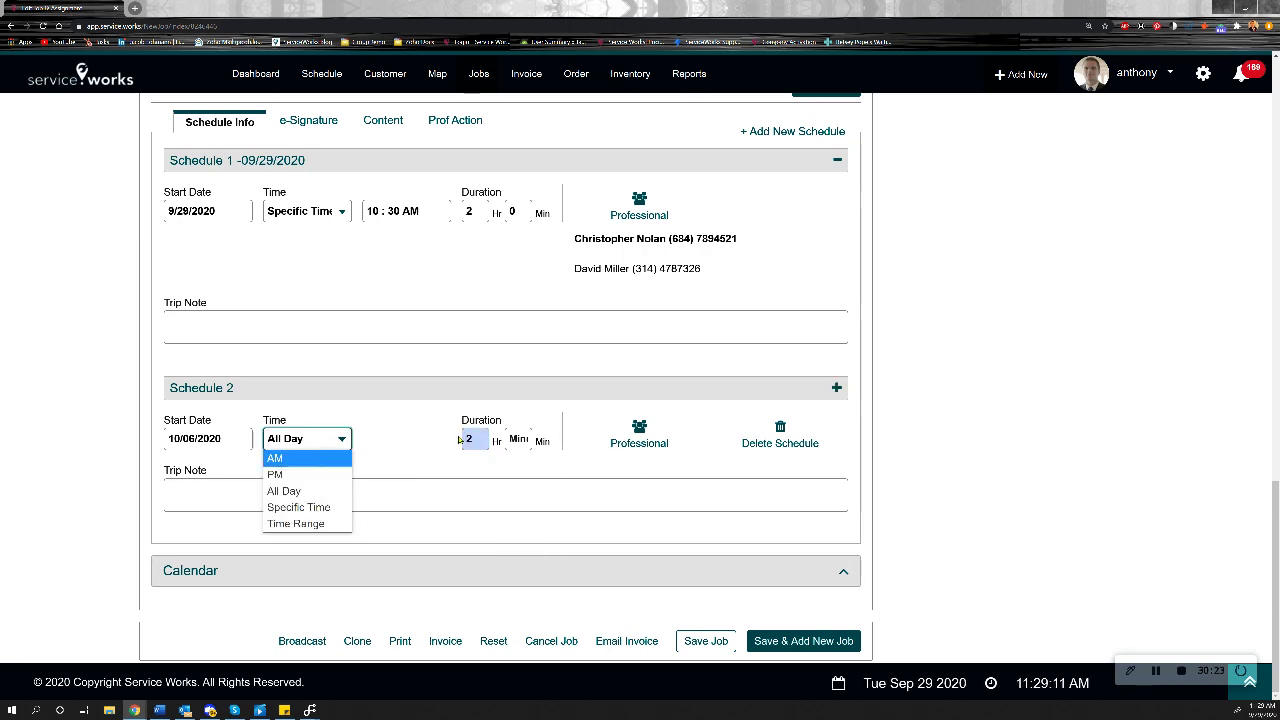
left_click(408, 427)
Explore the job's custom recurrence settings, including the weekly repeat interval and Monday as repeat day, and close them.
scroll(408, 427, "up", 3)
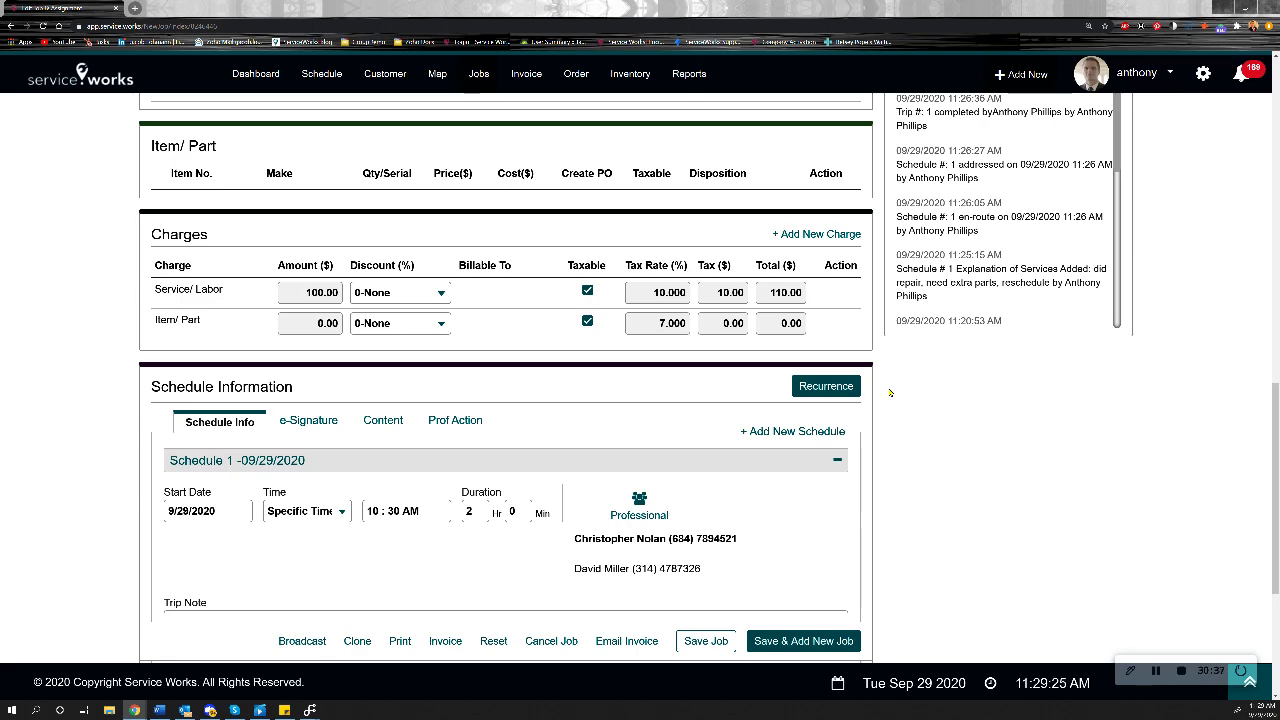
left_click(813, 389)
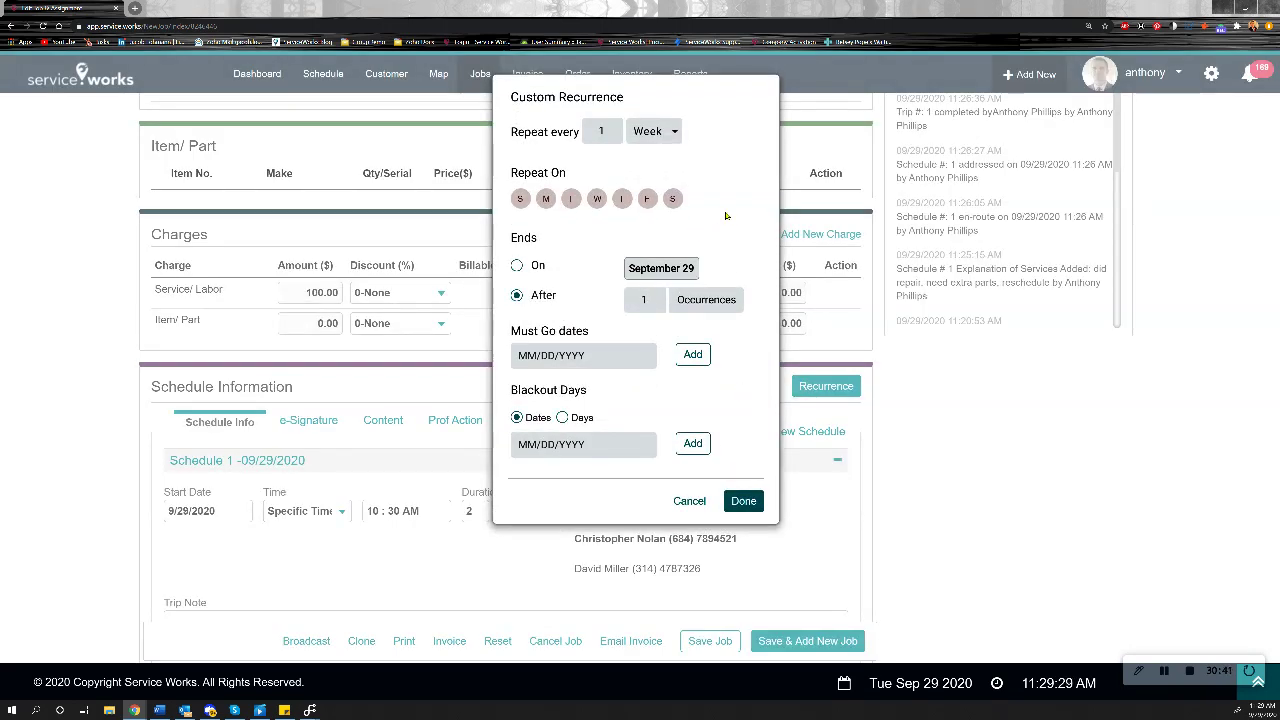
left_click(630, 139)
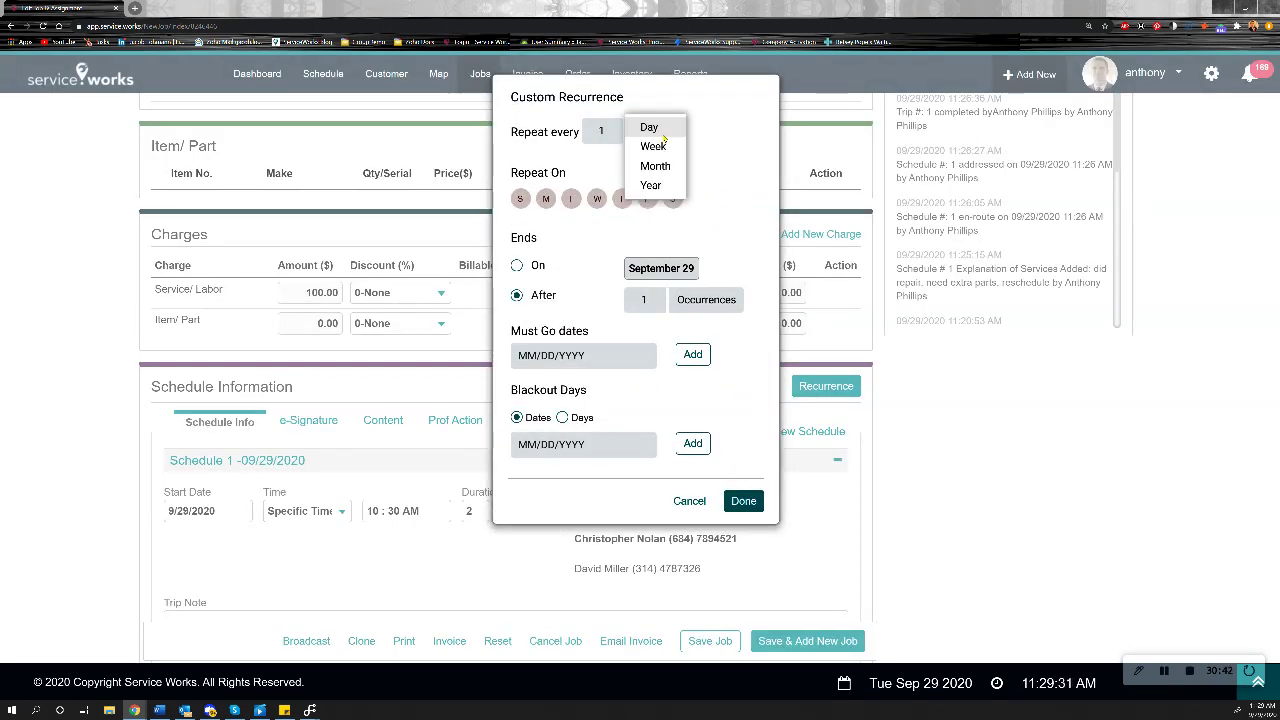
left_click(692, 147)
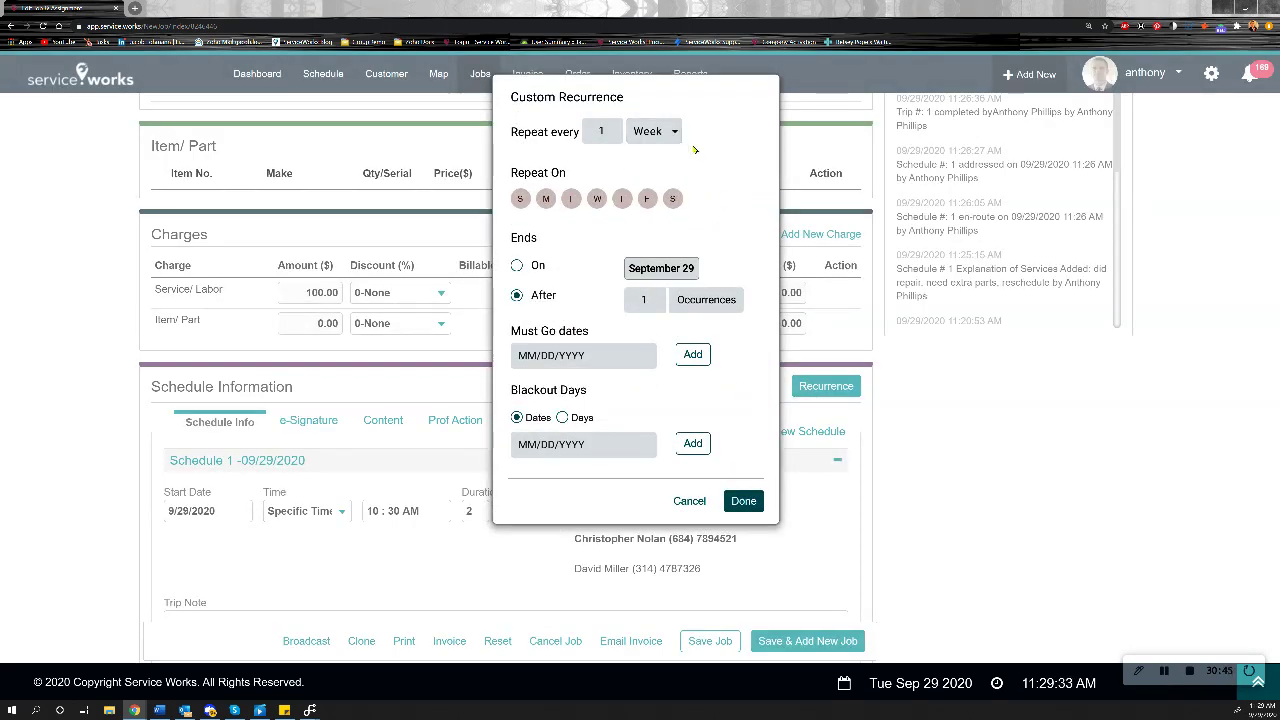
left_click(545, 198)
left_click(743, 501)
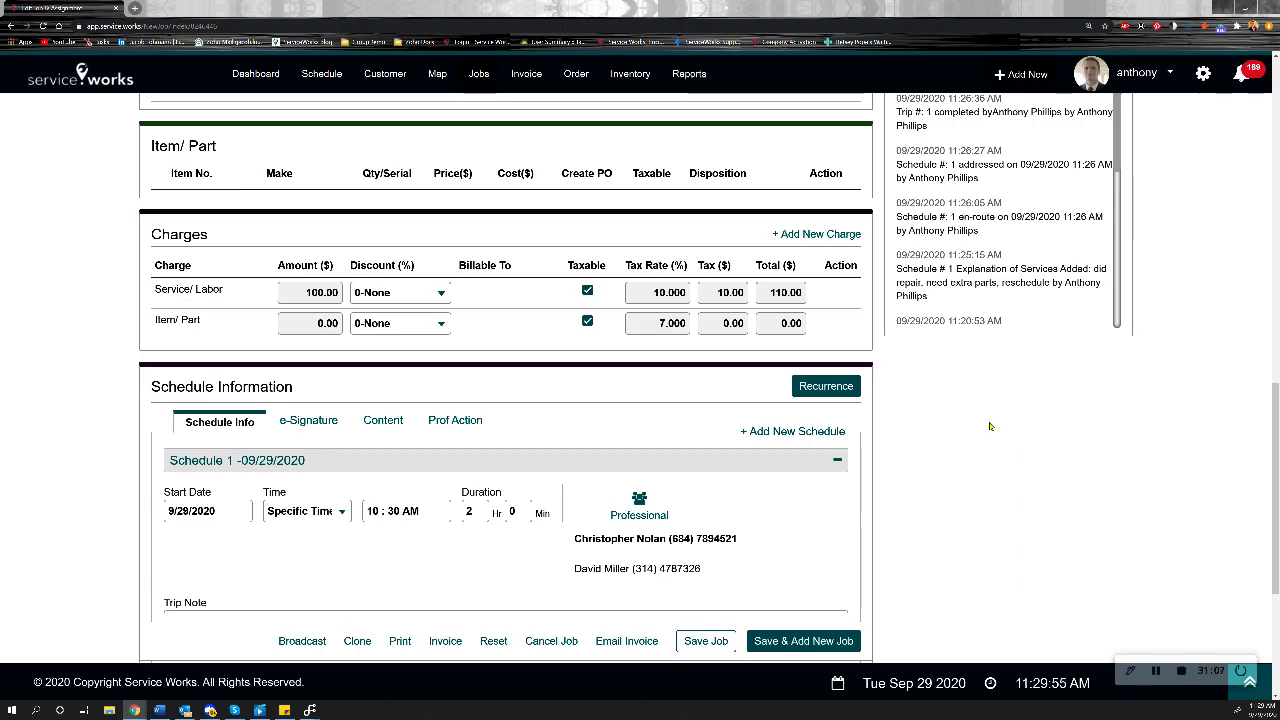
Open the list of all jobs and look through its entries, statuses and search filters.
scroll(971, 353, "up", 15)
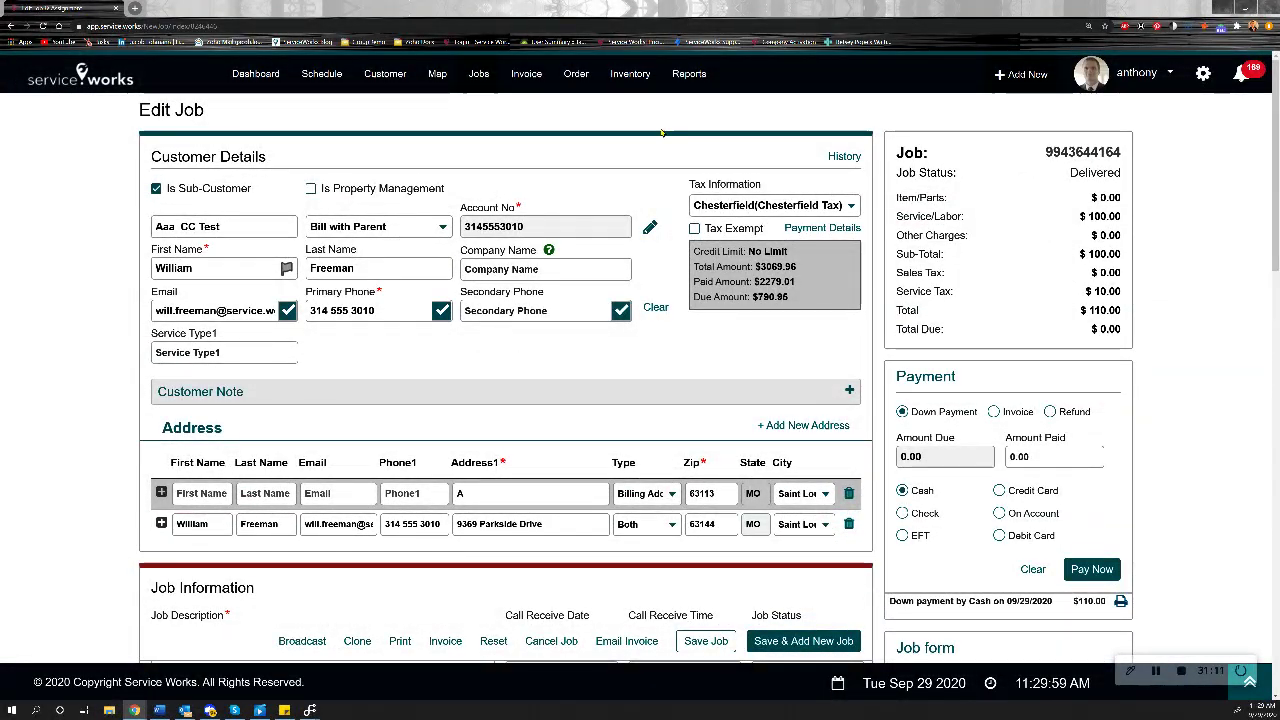
left_click(478, 74)
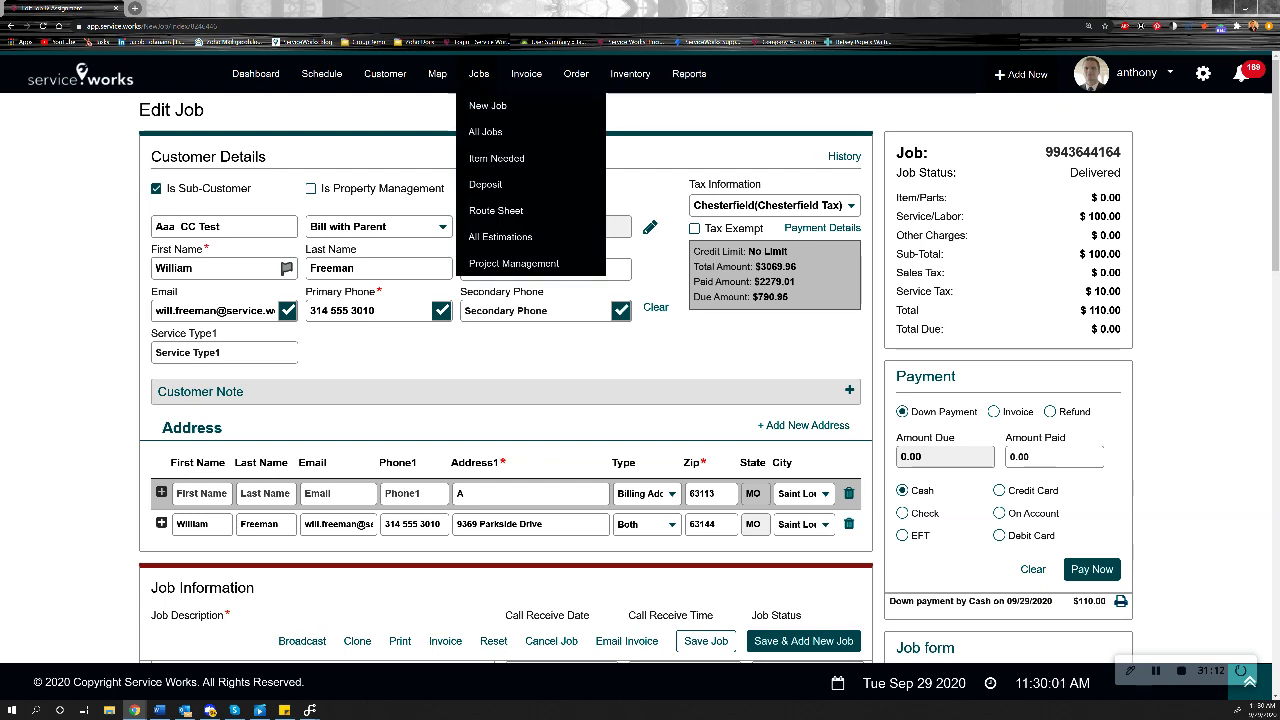
left_click(491, 133)
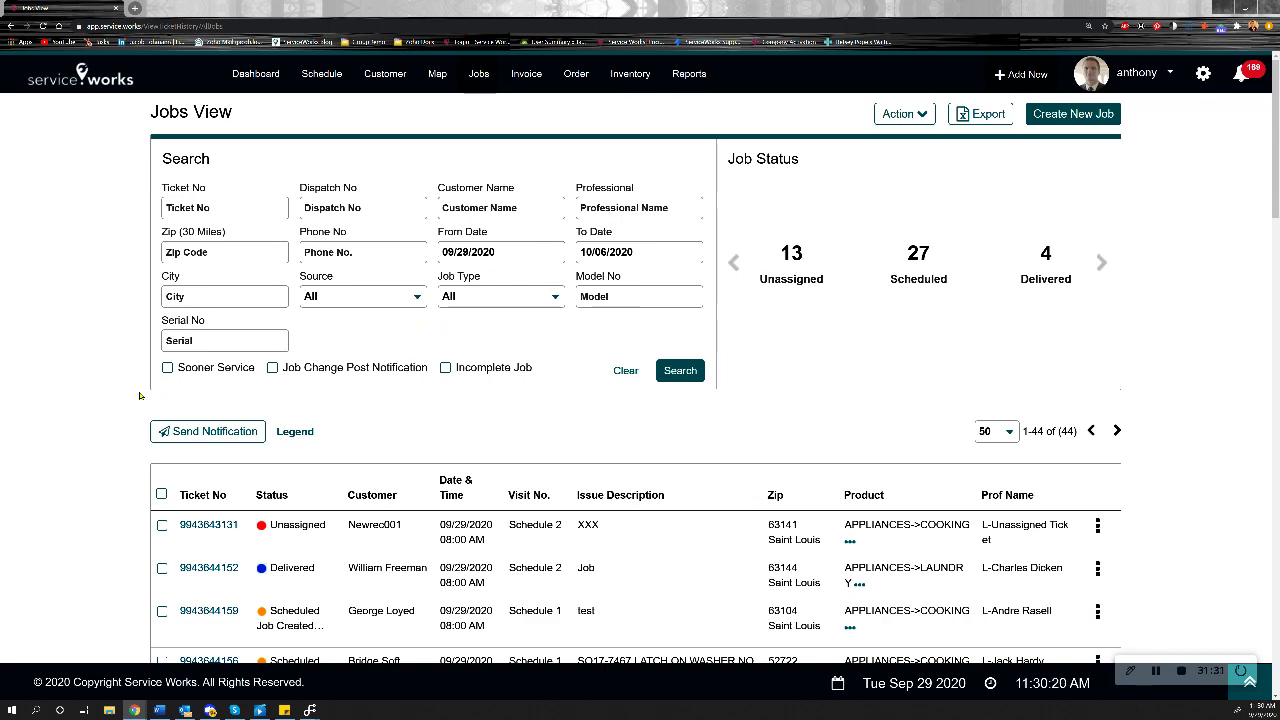
scroll(140, 396, "down", 3)
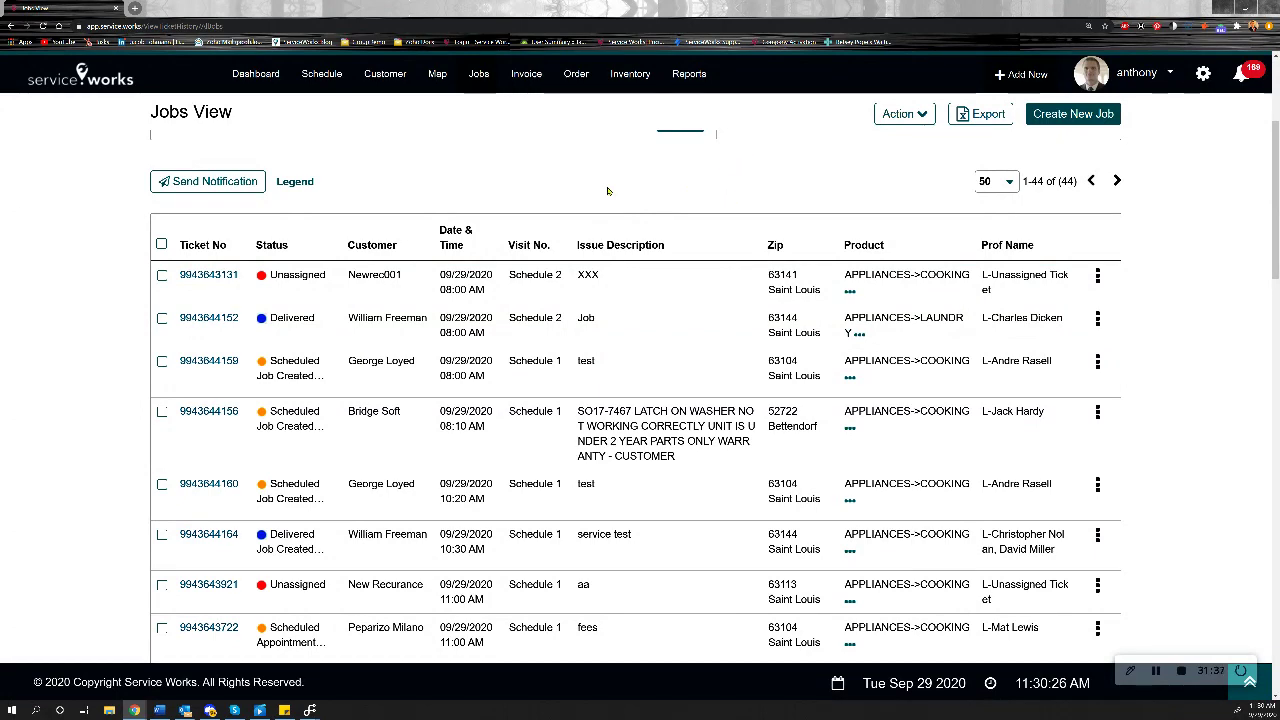
scroll(699, 336, "down", 3)
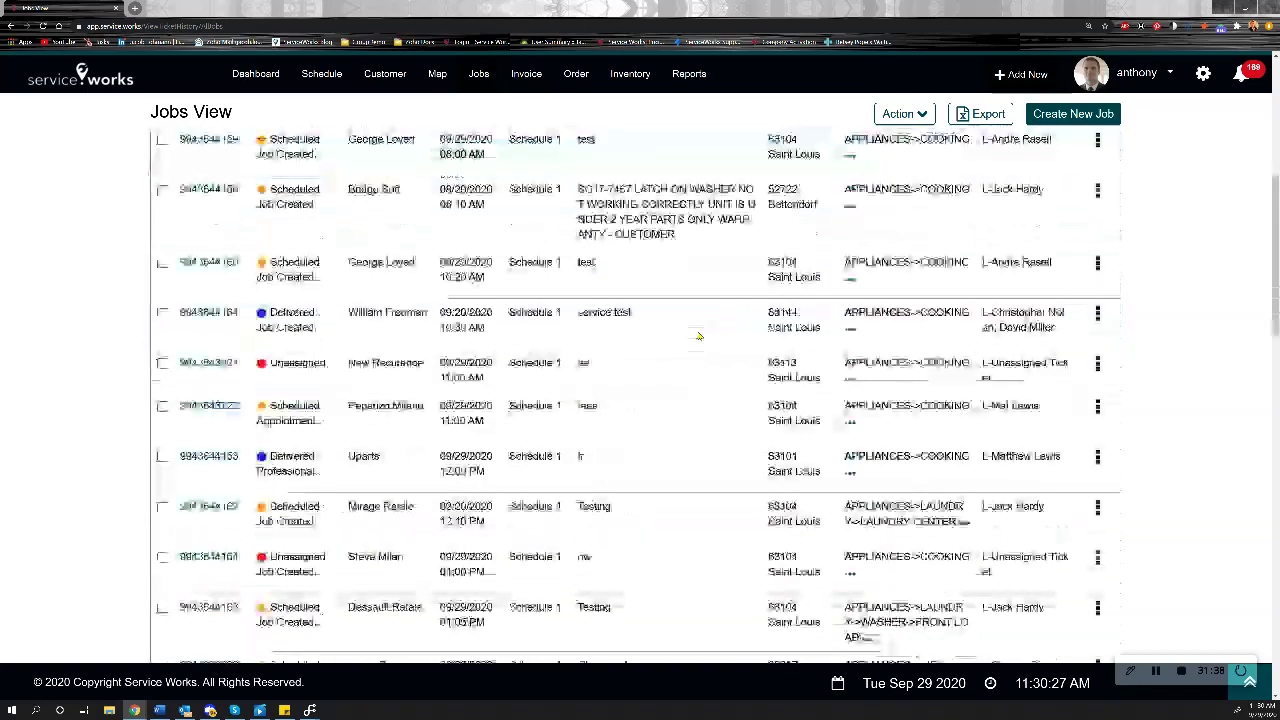
scroll(699, 336, "up", 5)
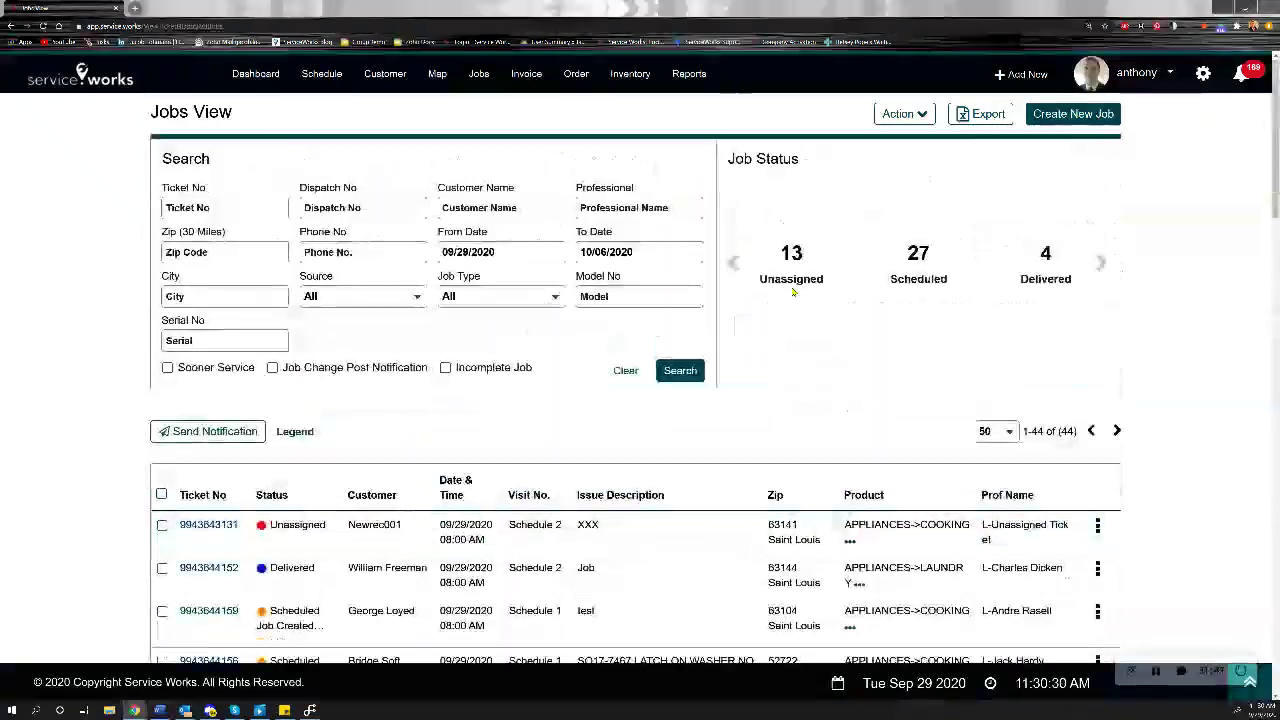
Filter the jobs list to Scheduled jobs and look through the matching entries.
left_click(918, 257)
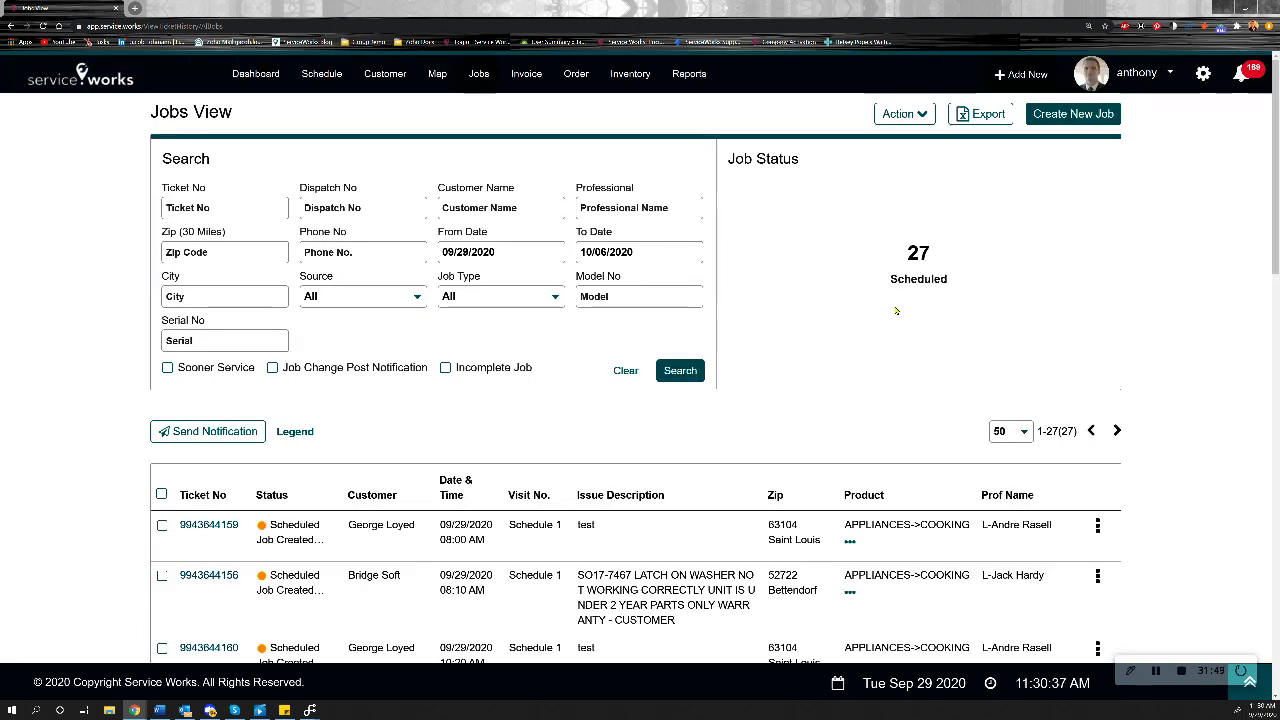
scroll(634, 366, "down", 3)
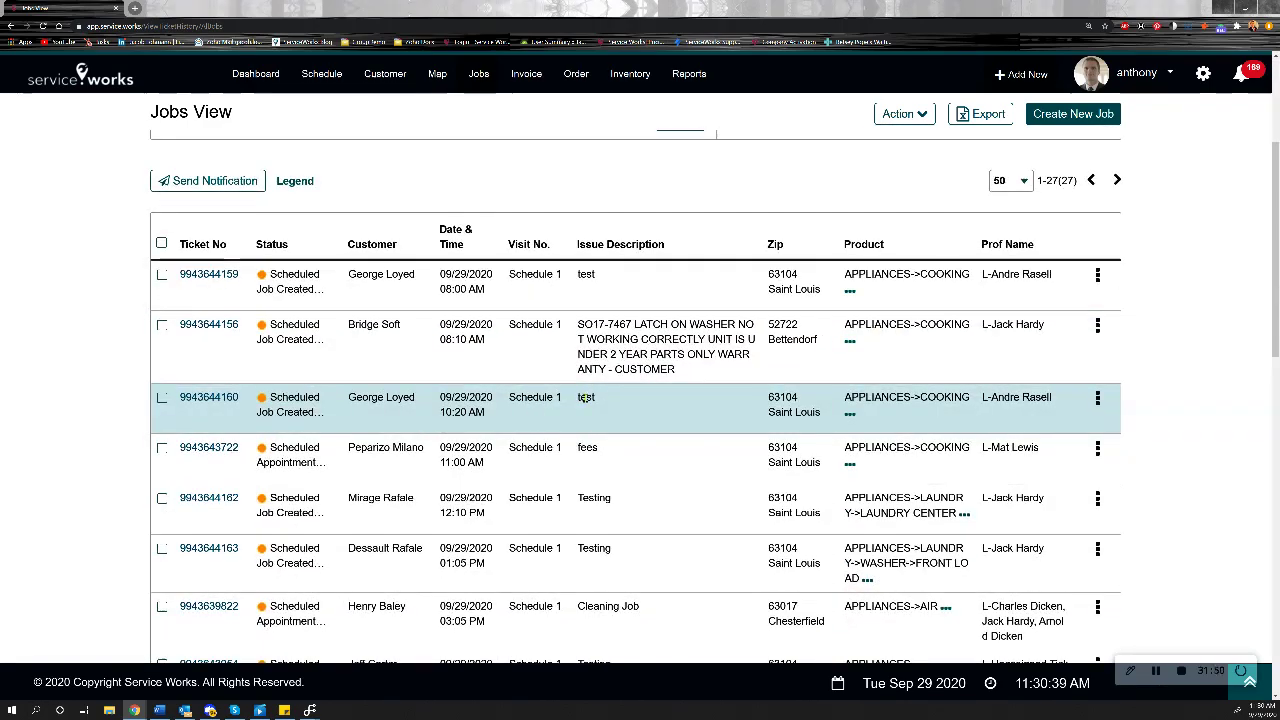
scroll(467, 426, "down", 2)
scroll(583, 381, "up", 5)
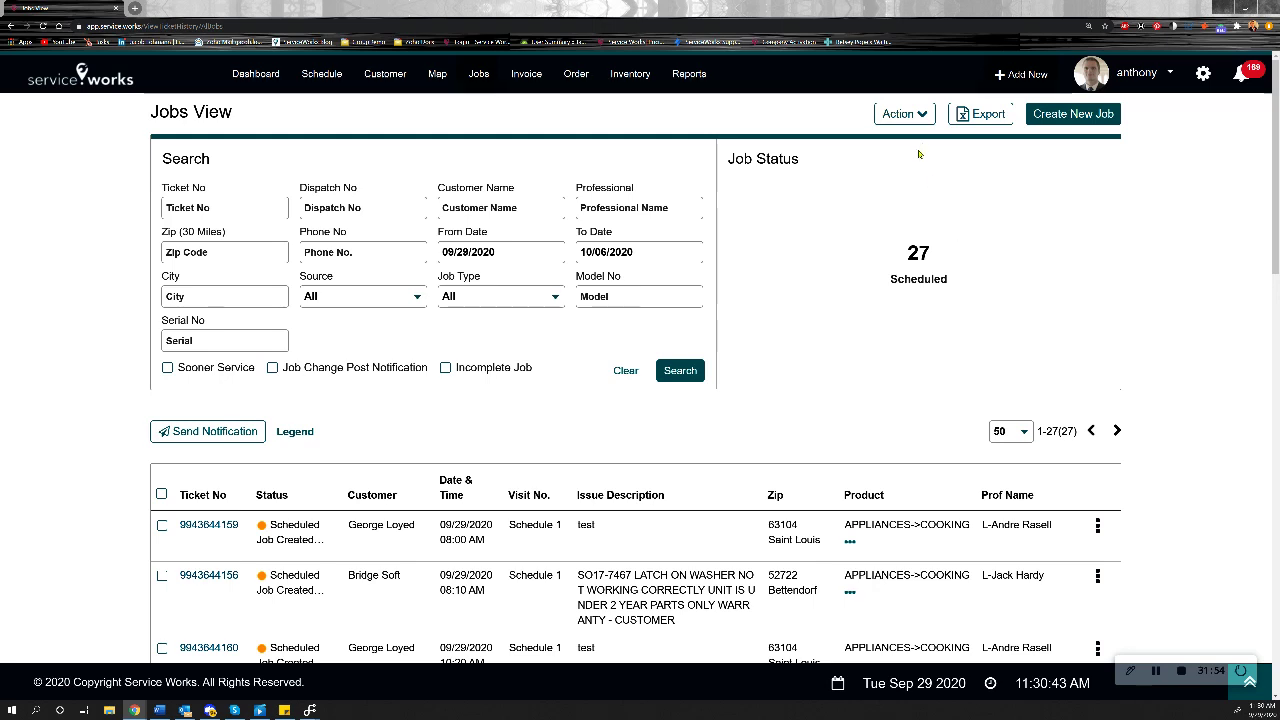
Mark the first two scheduled jobs in the list as complete in bulk and reload the jobs list.
left_click(922, 116)
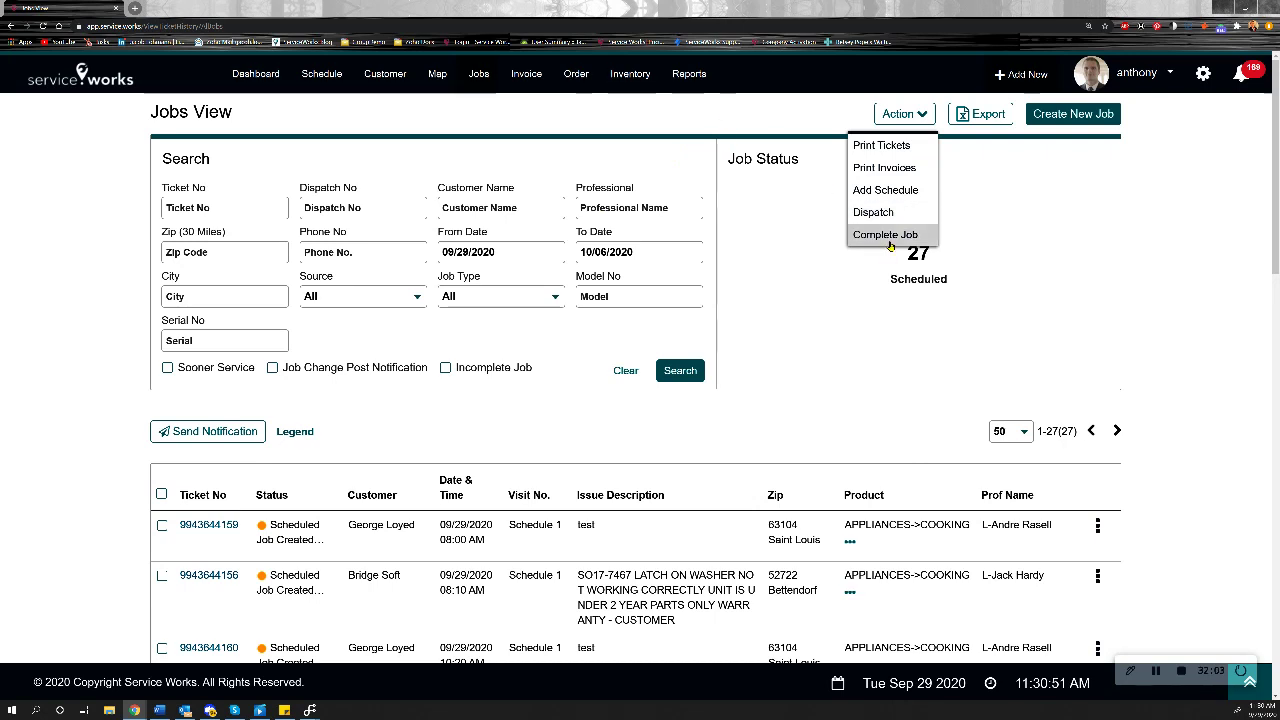
left_click(162, 525)
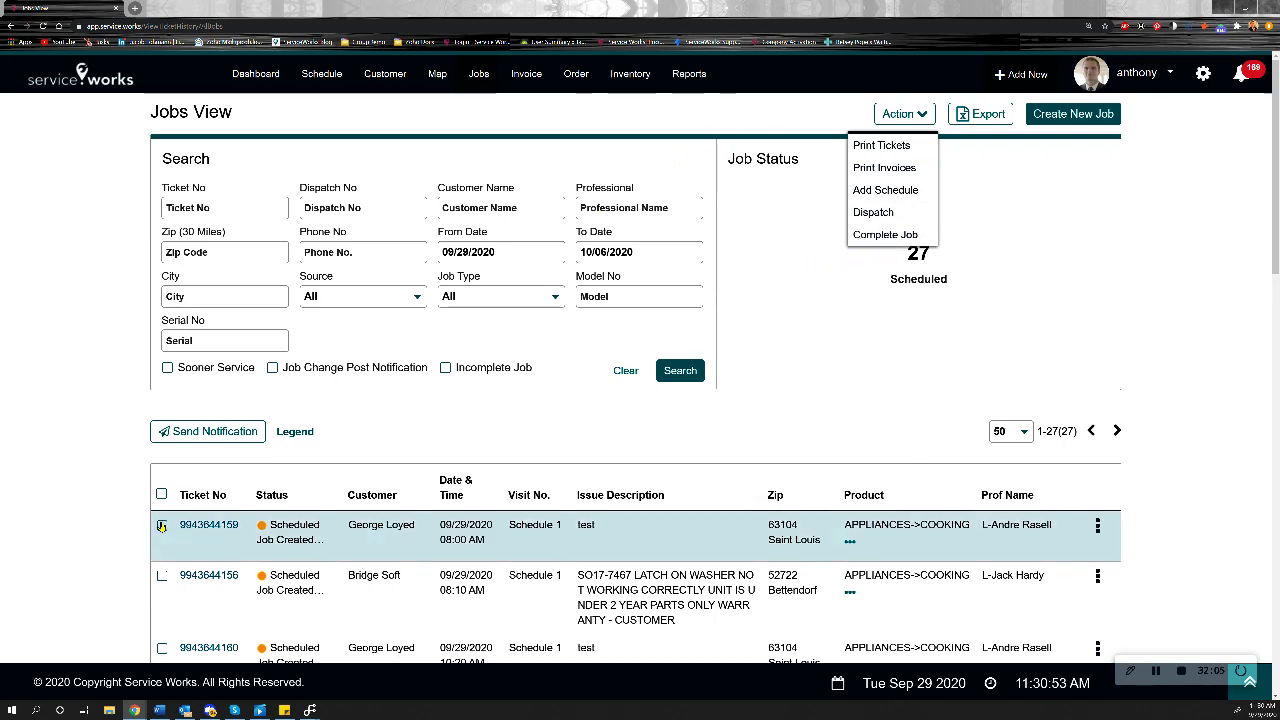
left_click(162, 576)
left_click(914, 235)
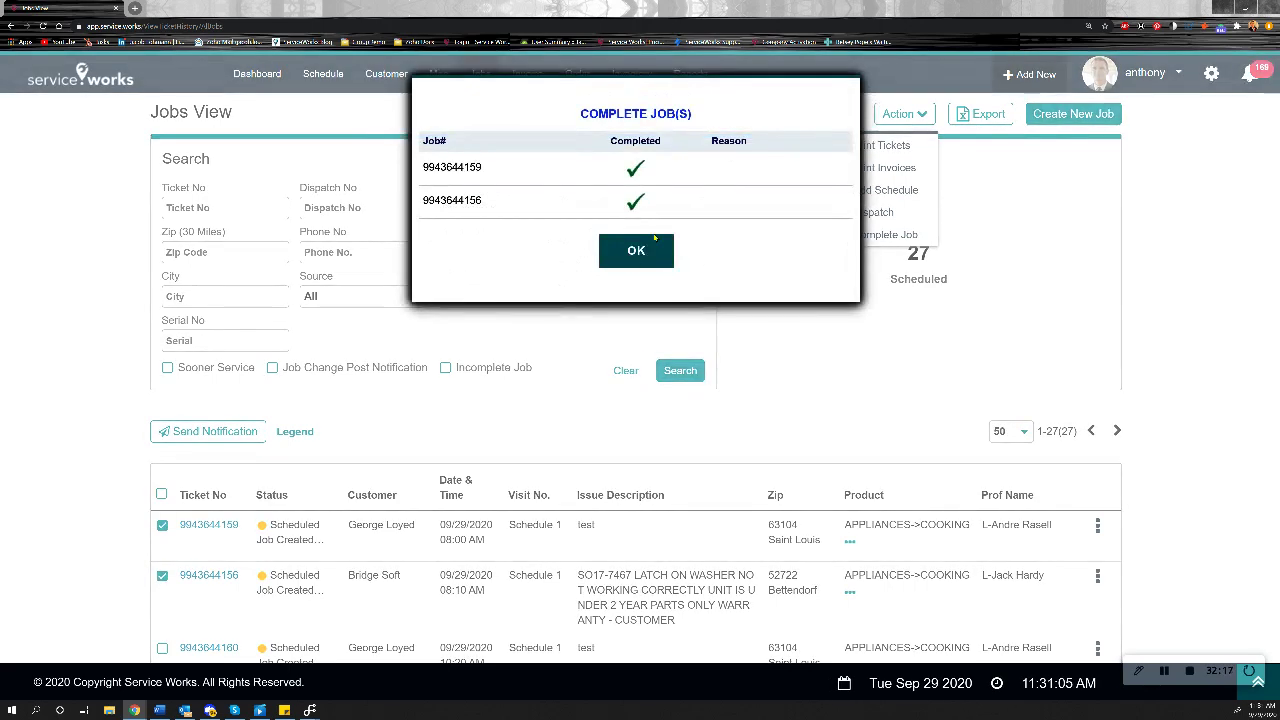
left_click(654, 263)
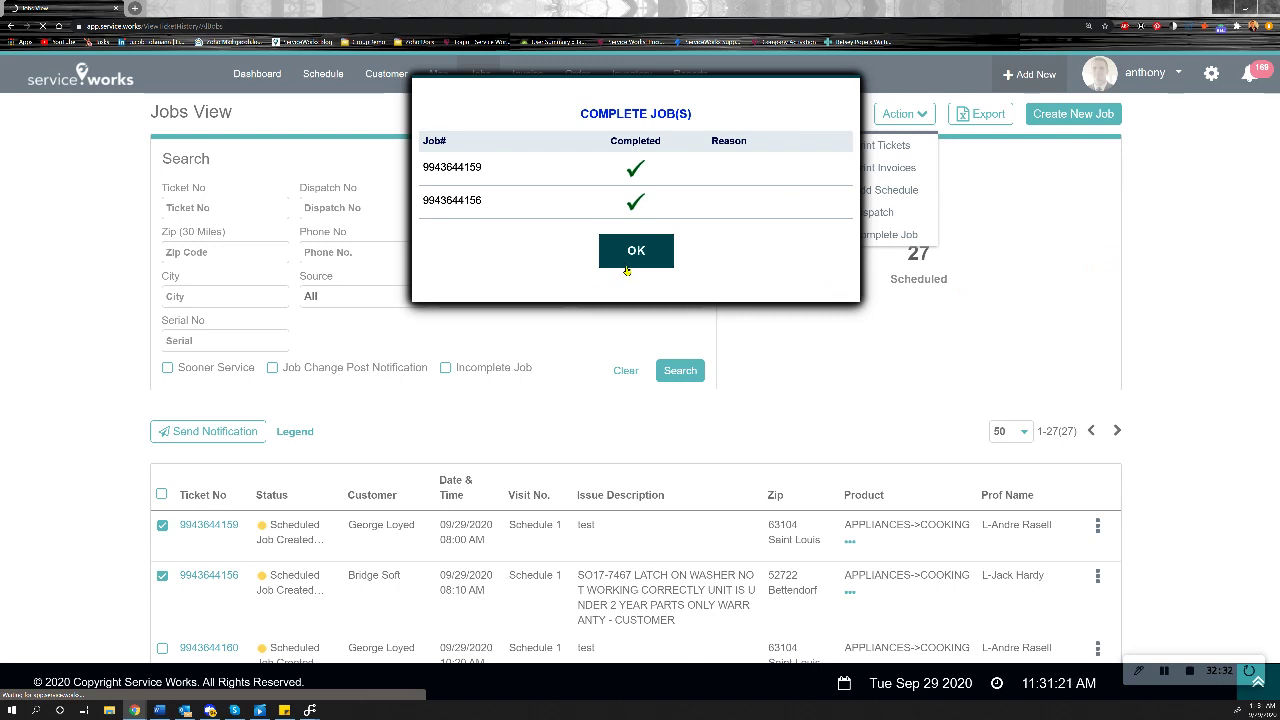
left_click(43, 26)
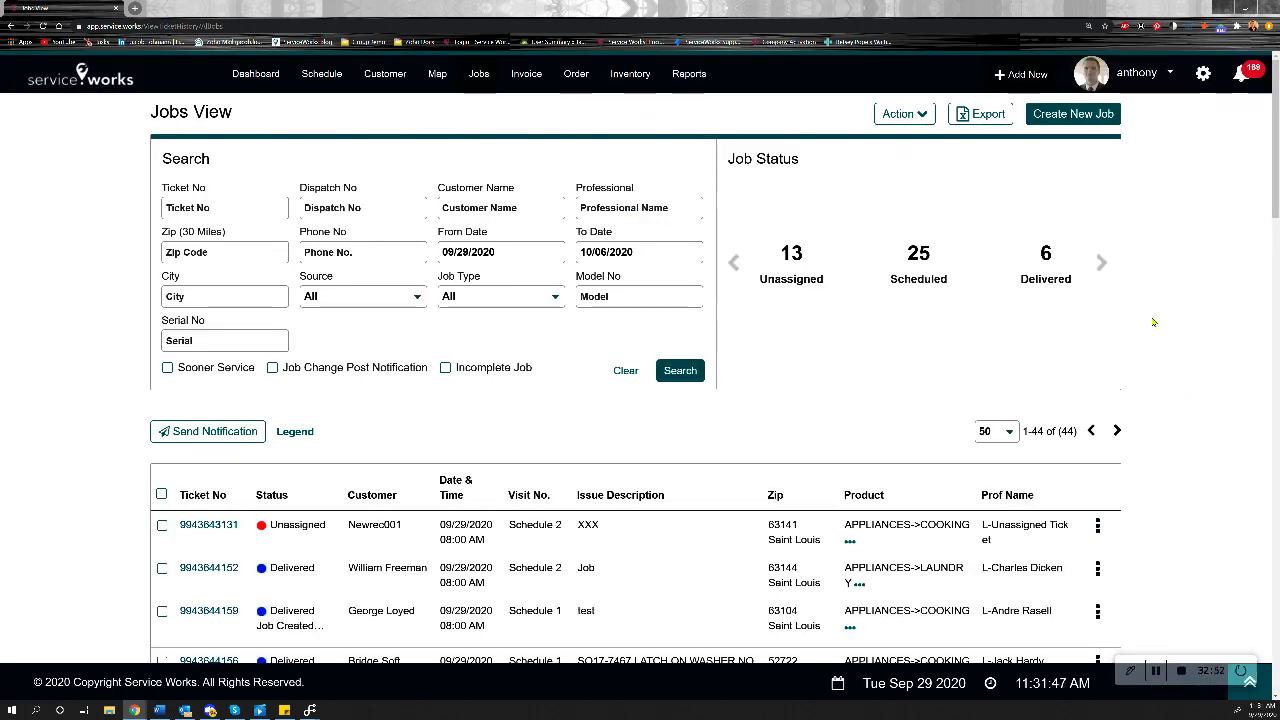
Open the site settings and look through the company details and the customer configuration options.
left_click(1204, 74)
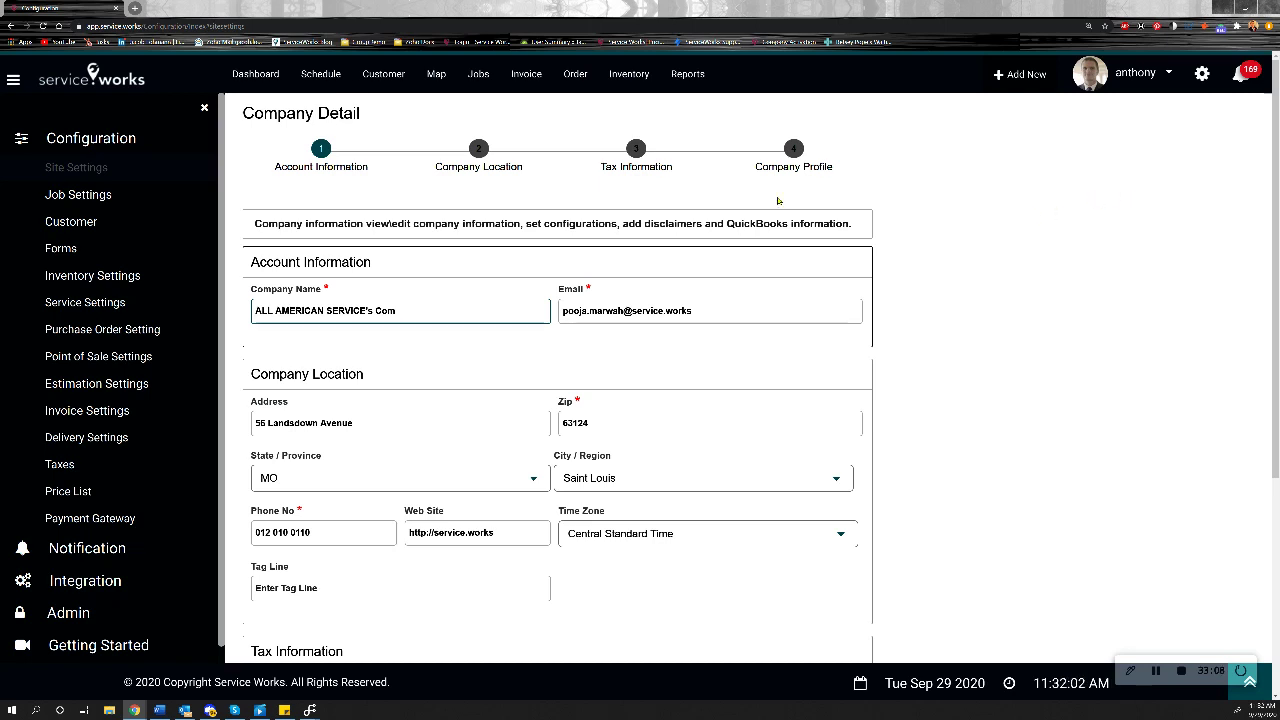
scroll(335, 201, "down", 2)
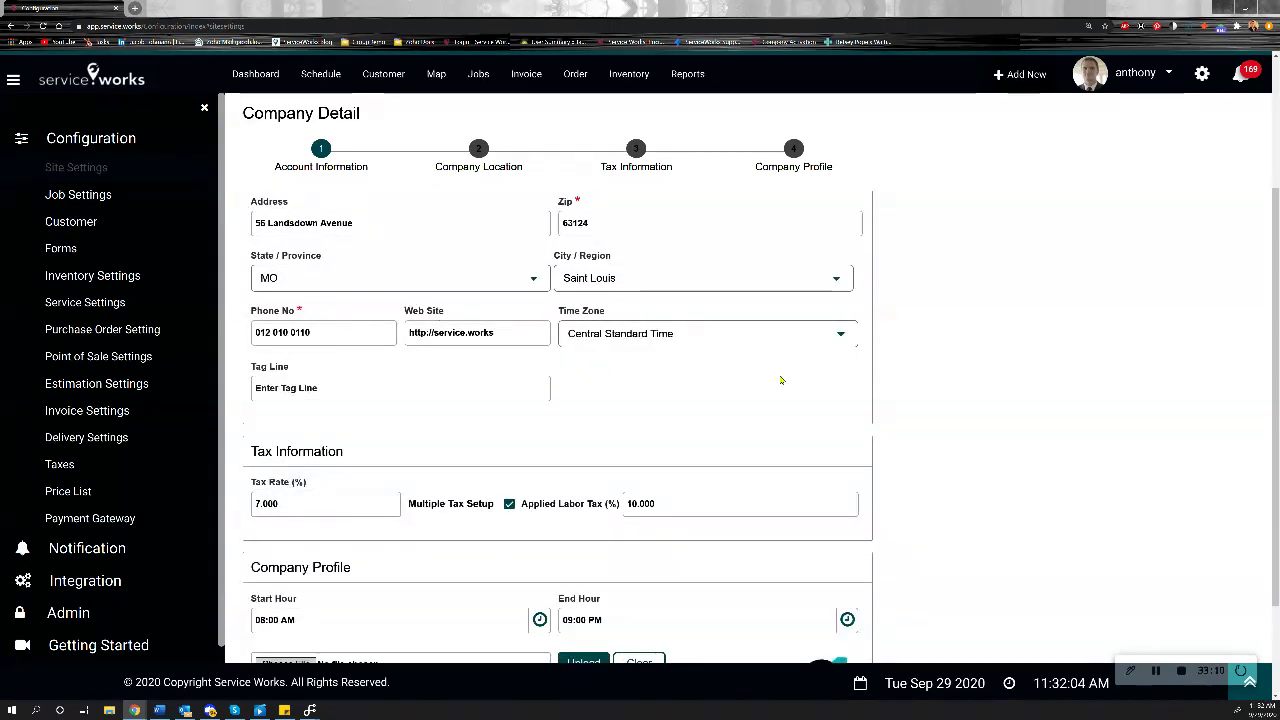
scroll(885, 377, "down", 1)
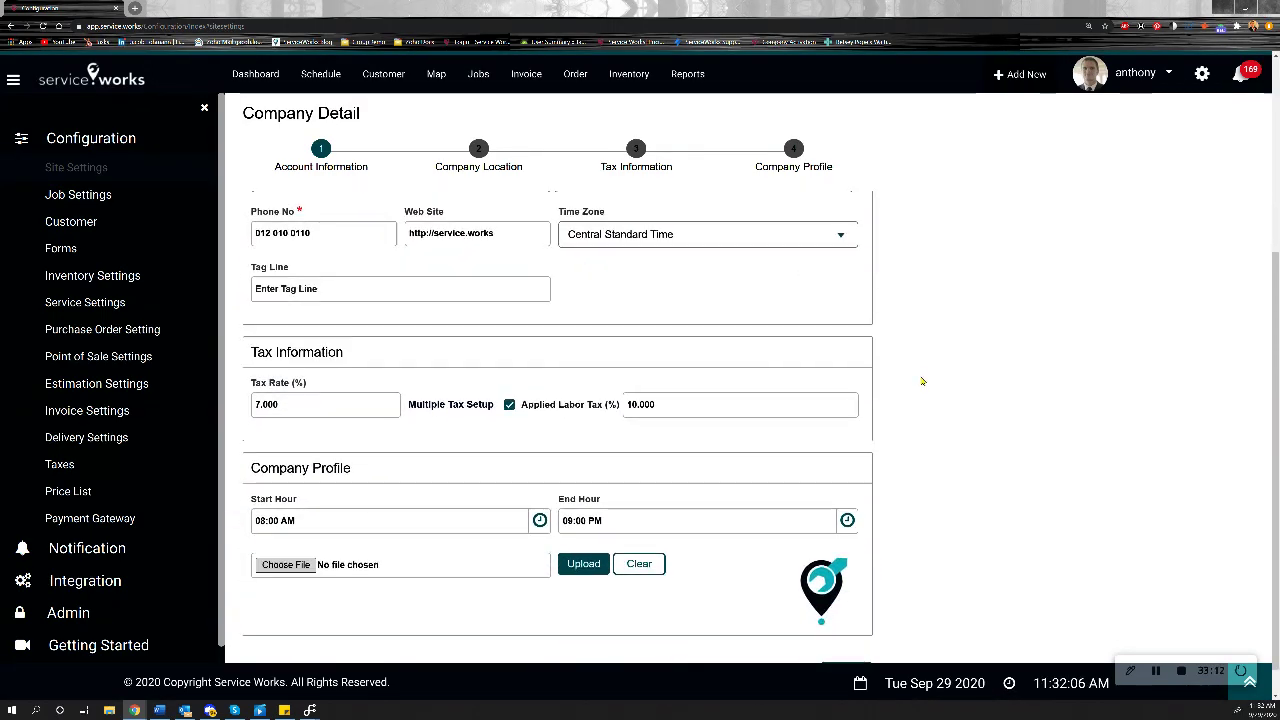
scroll(920, 380, "up", 3)
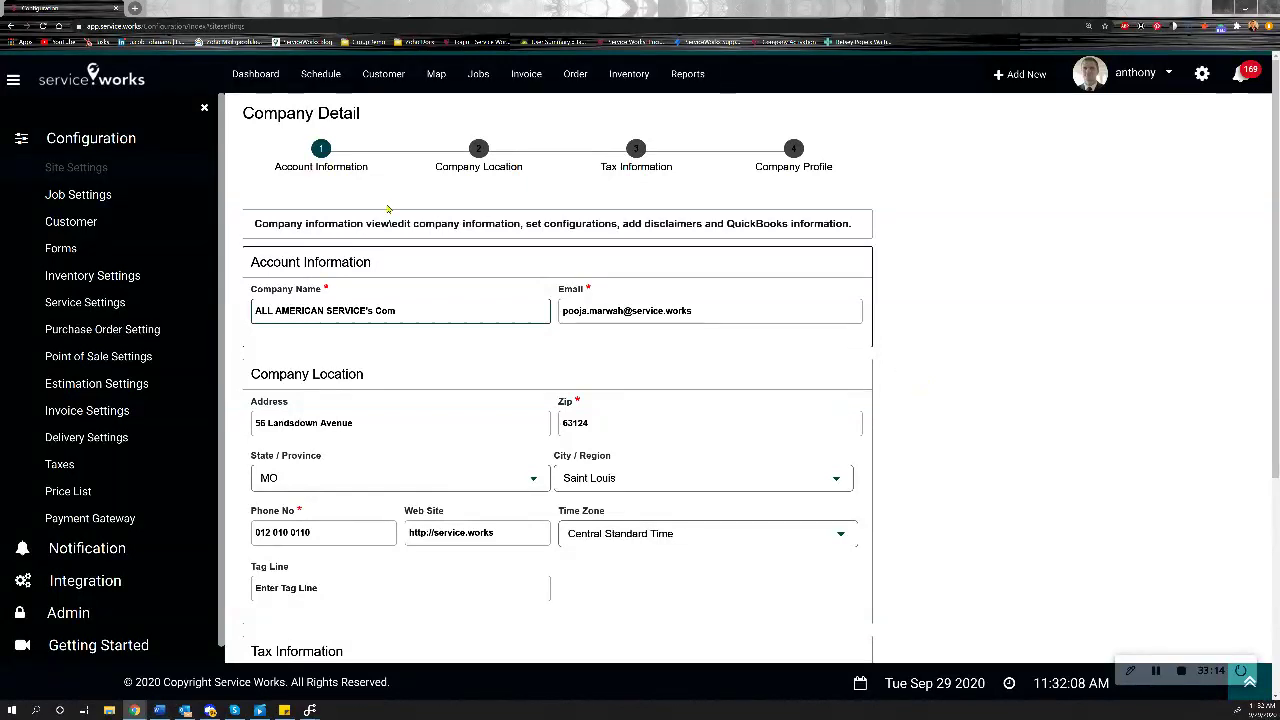
left_click(68, 224)
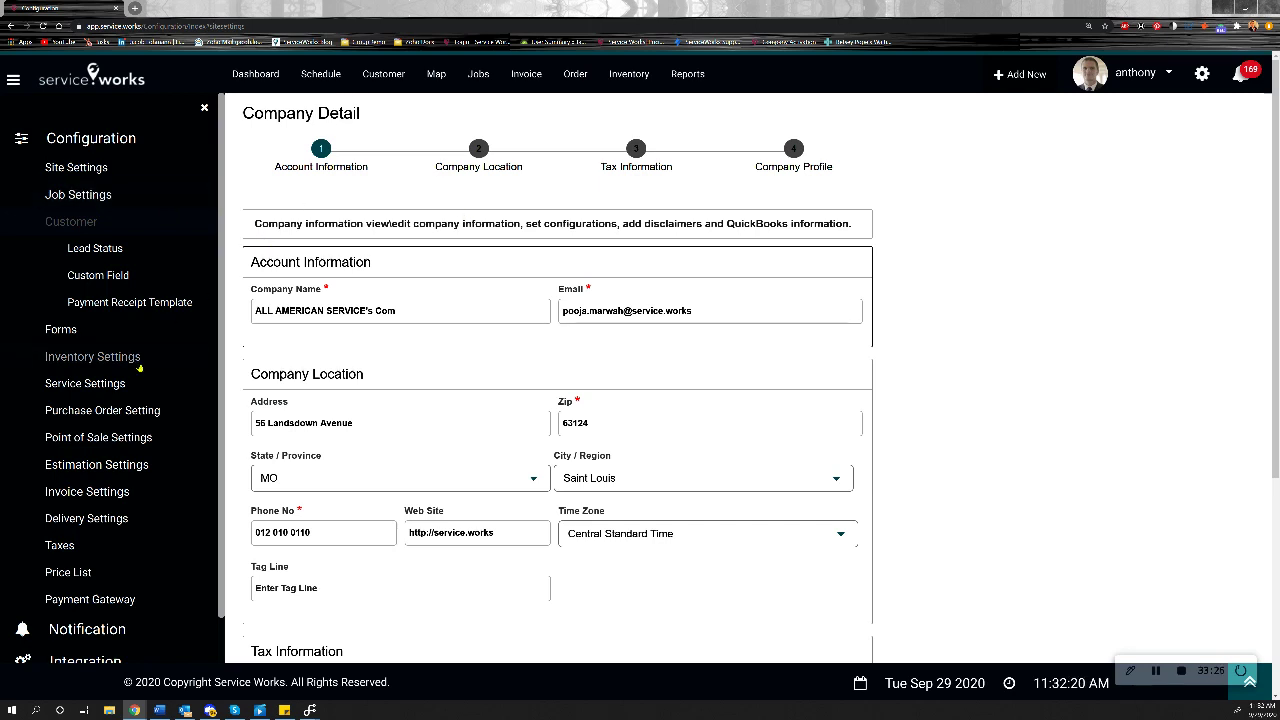
scroll(127, 330, "down", 2)
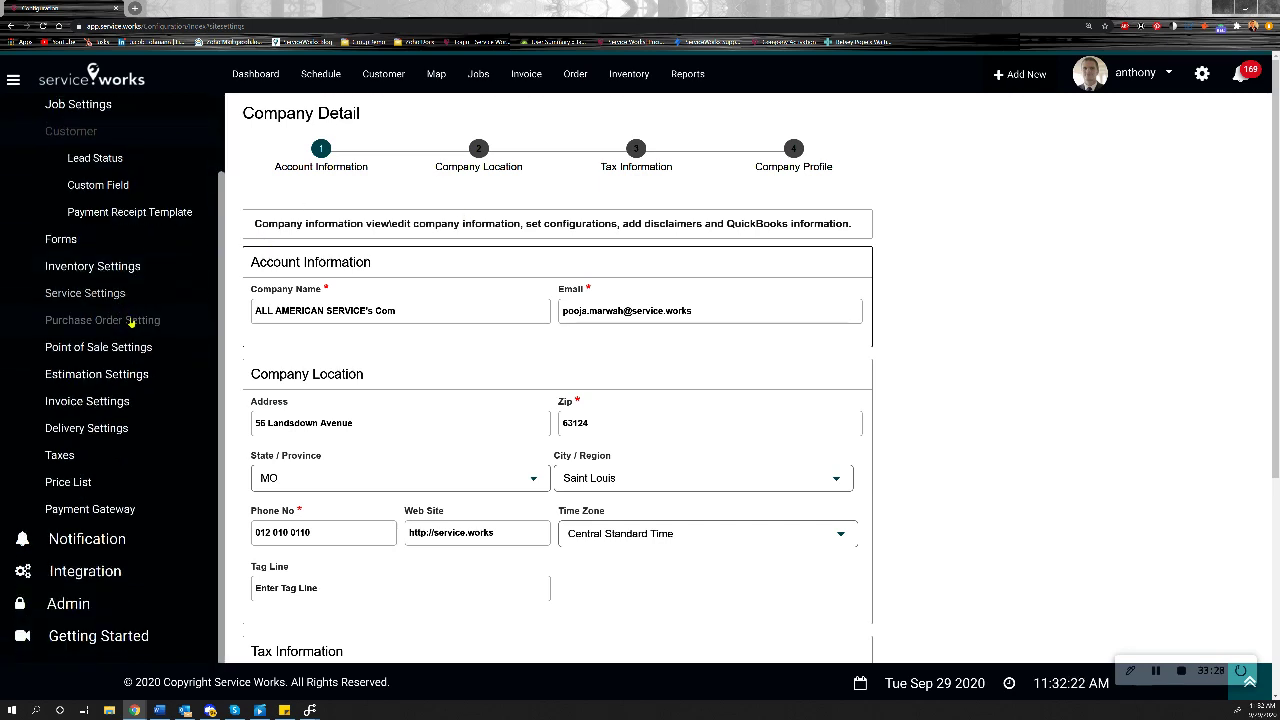
Open the Job Created notification template to view its email, text message and robo call content.
left_click(88, 550)
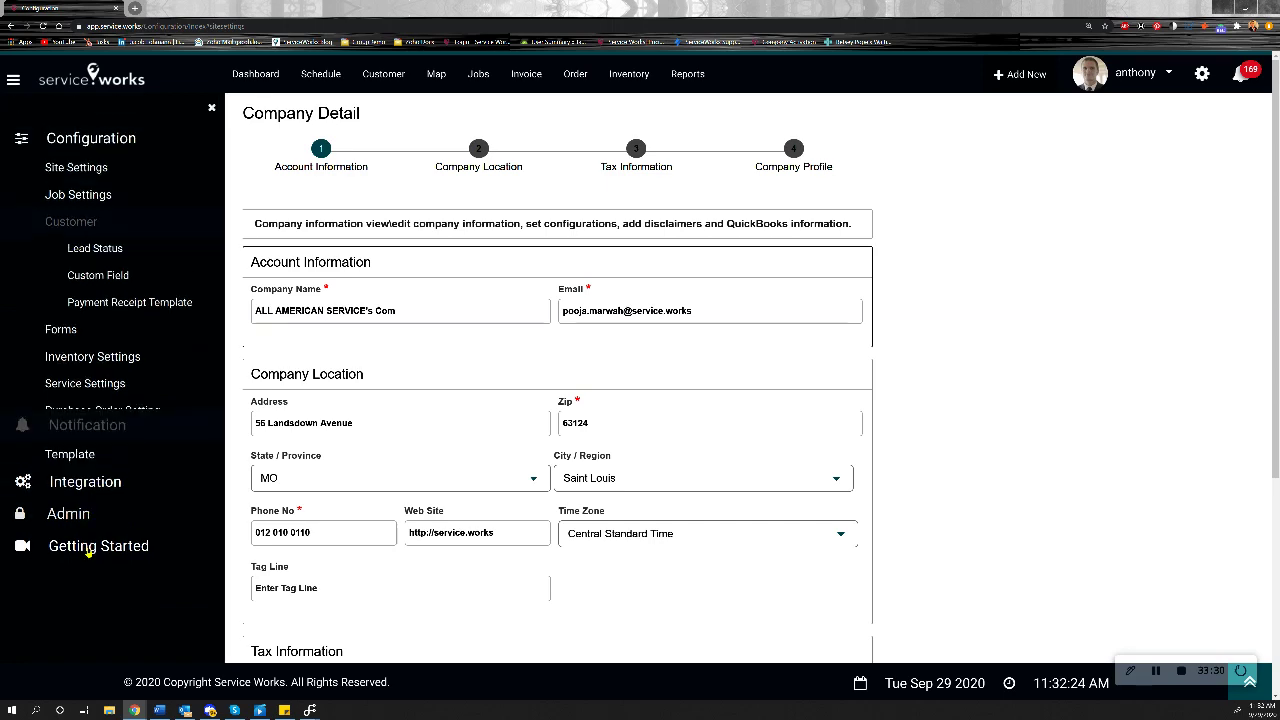
left_click(63, 200)
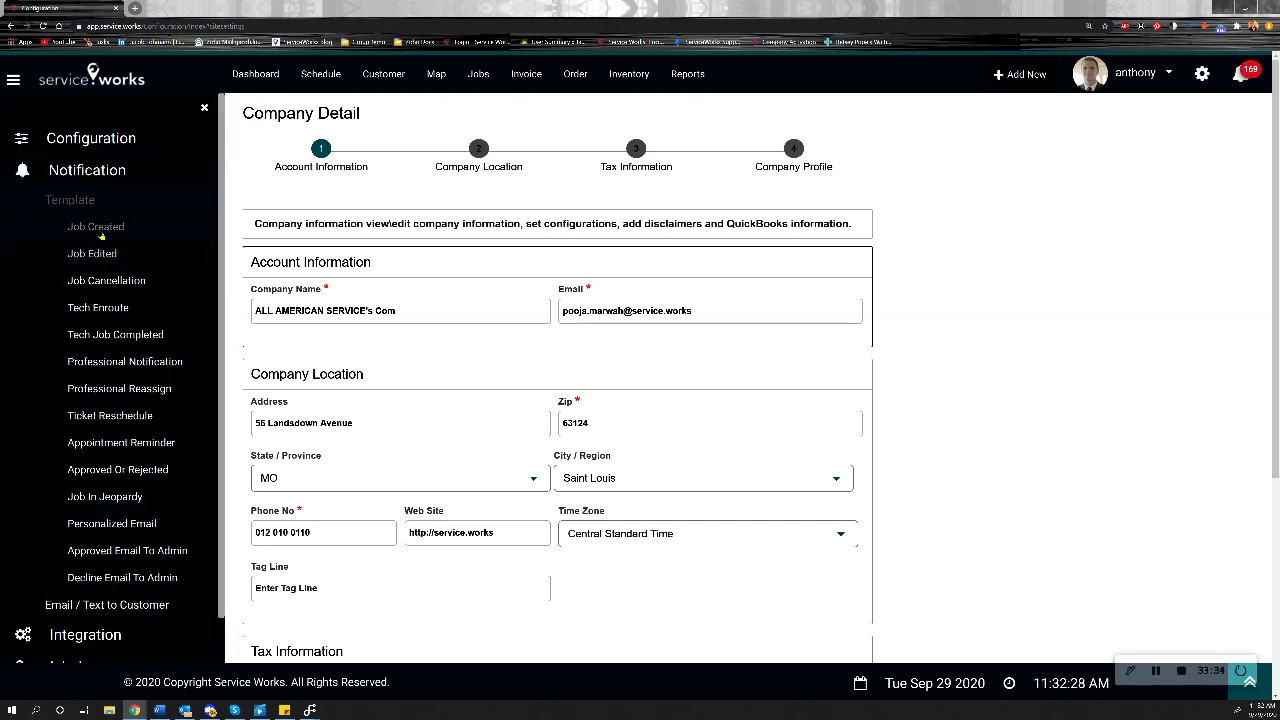
left_click(95, 227)
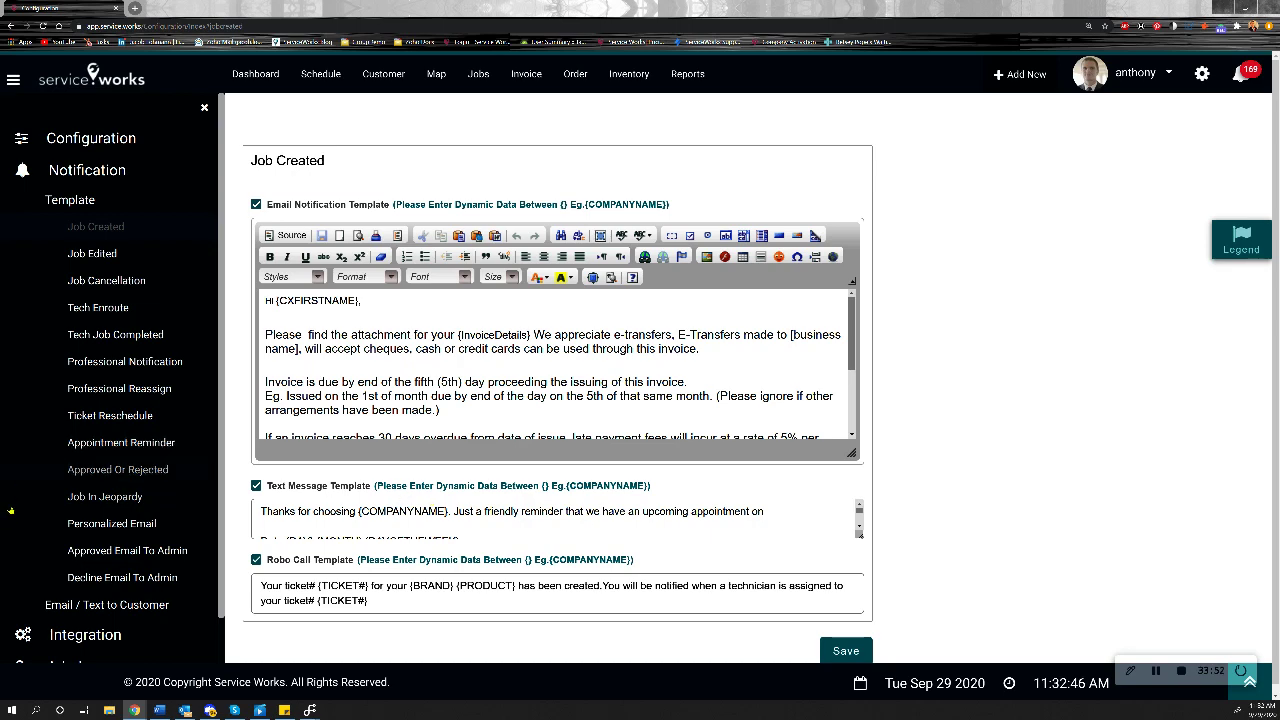
Look over the available integrations and the admin pages for company users and roles.
scroll(99, 548, "down", 2)
left_click(99, 546)
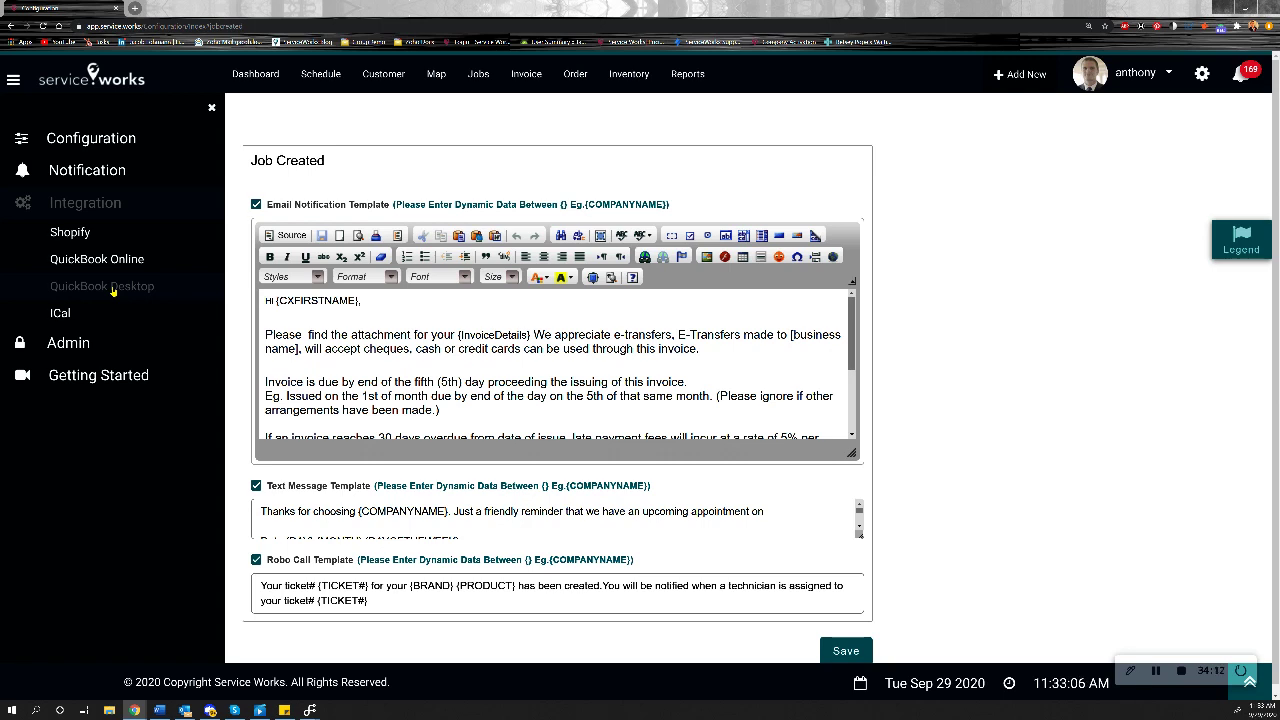
left_click(68, 342)
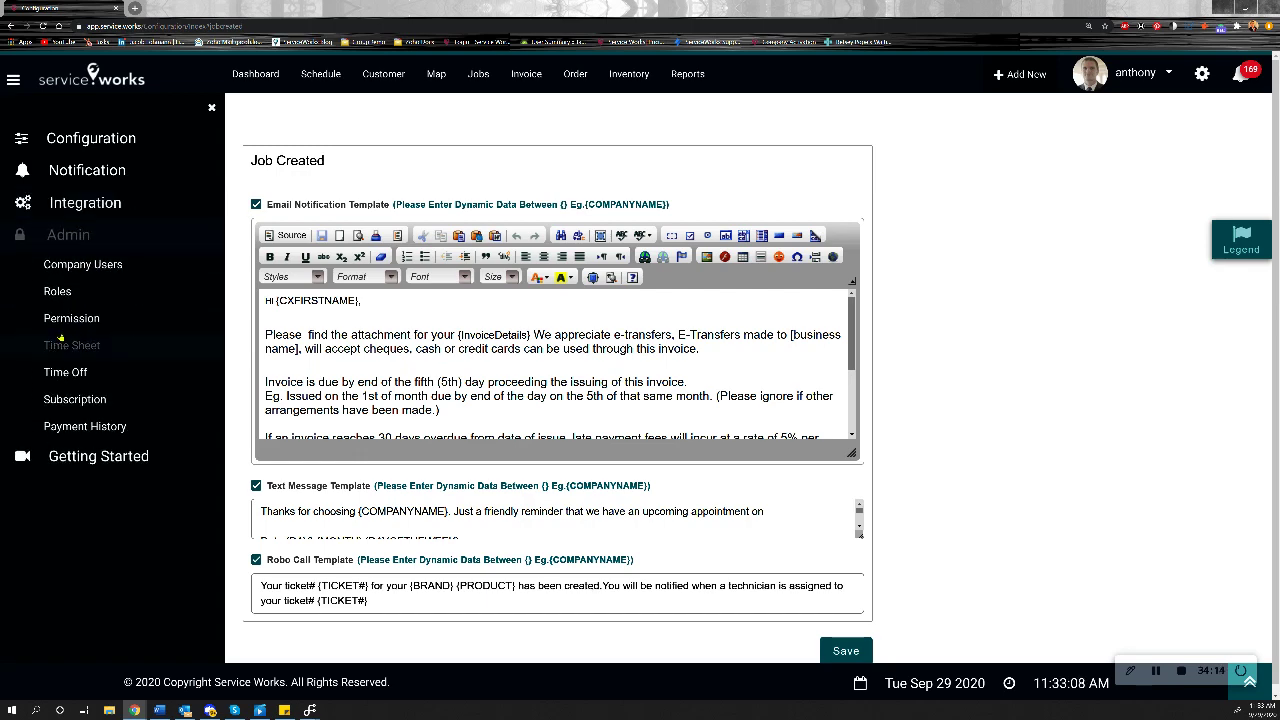
left_click(100, 266)
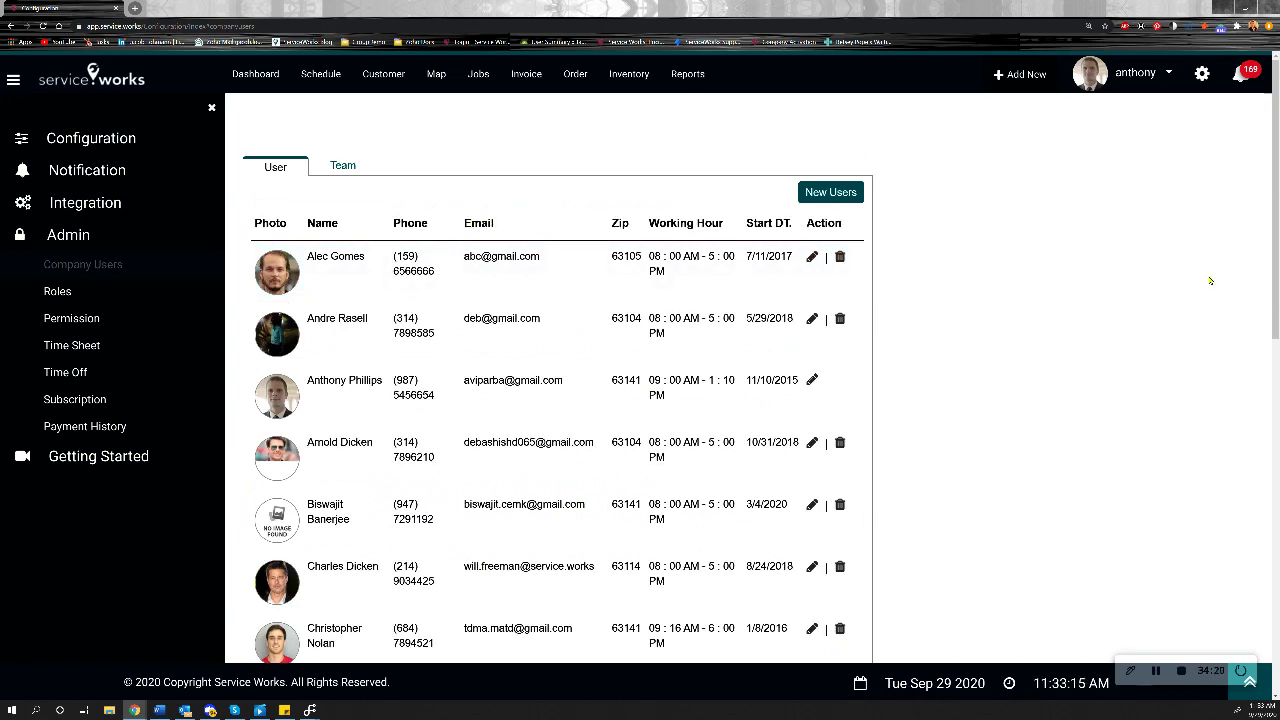
left_click(58, 291)
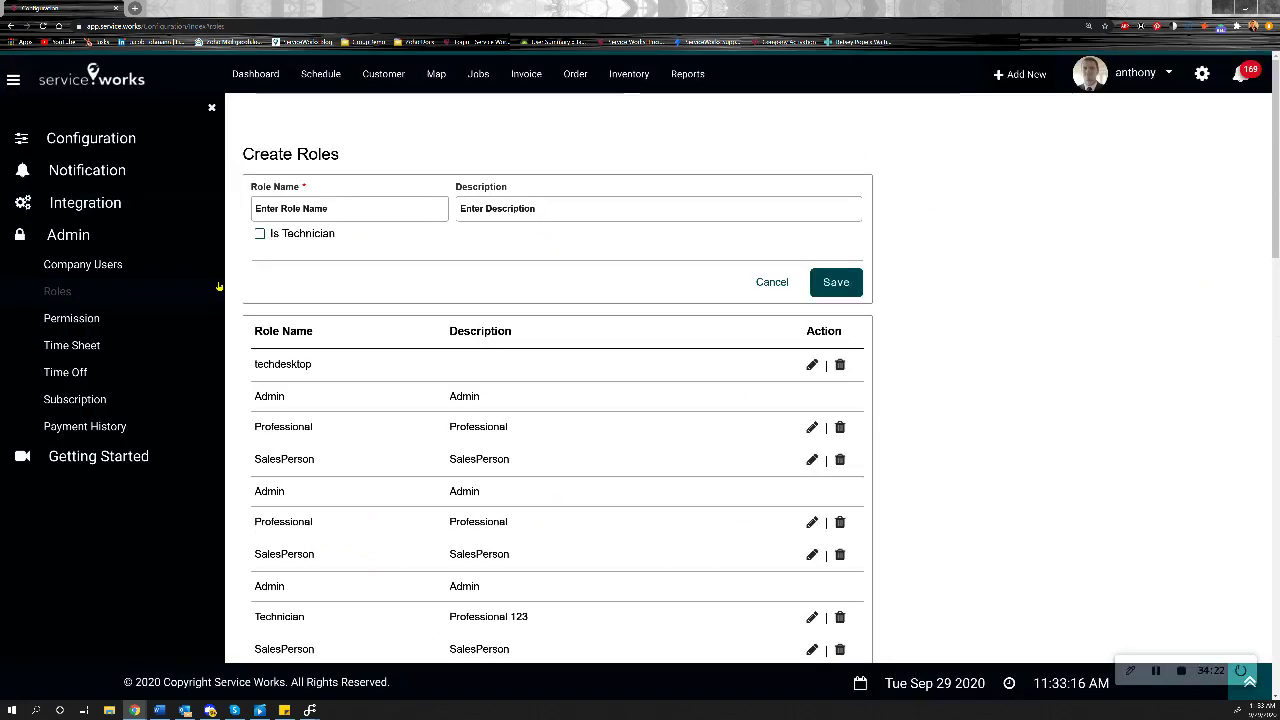
Display the permissions for the Professional role and look through its menu, job and update job tasks.
left_click(128, 318)
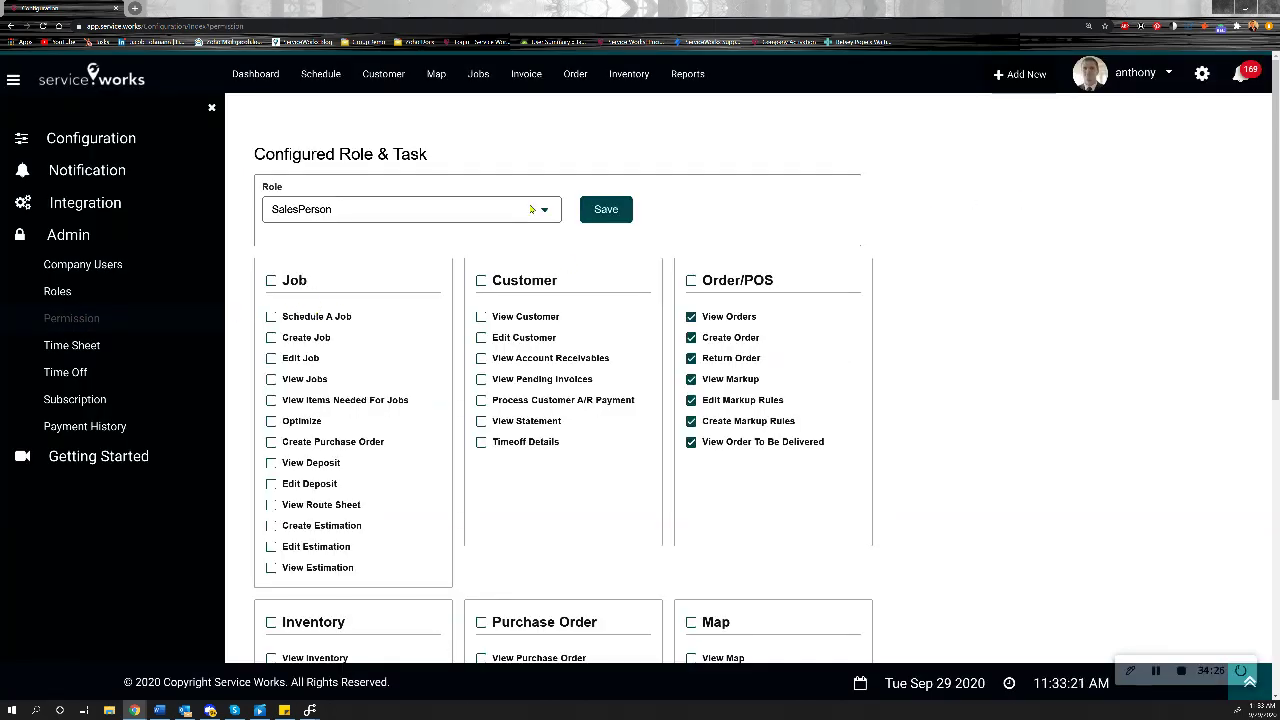
left_click(532, 209)
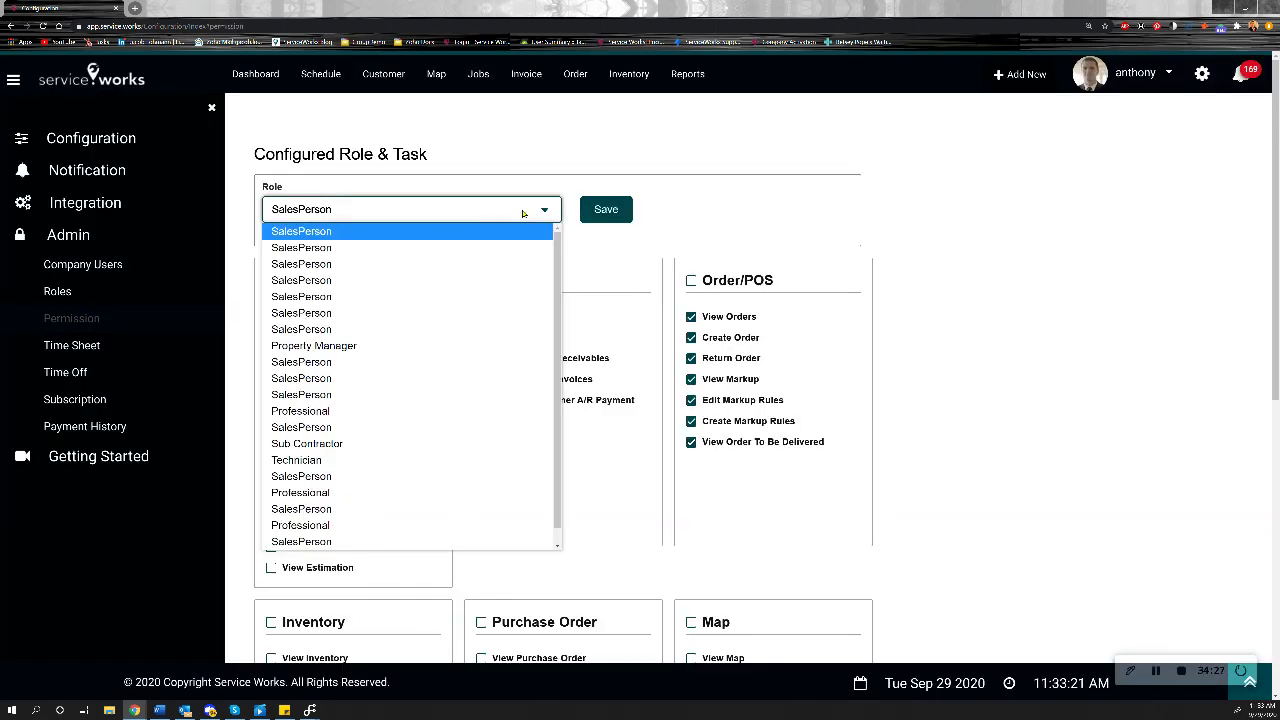
left_click(363, 411)
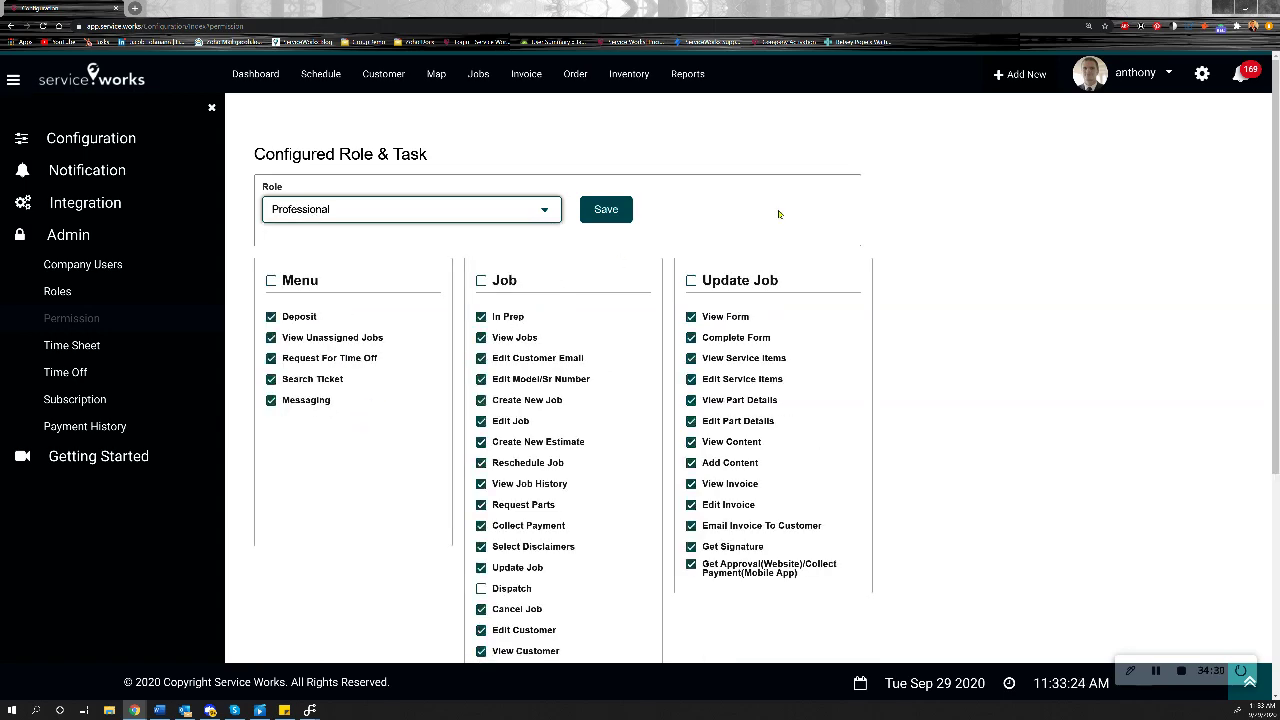
scroll(478, 448, "down", 2)
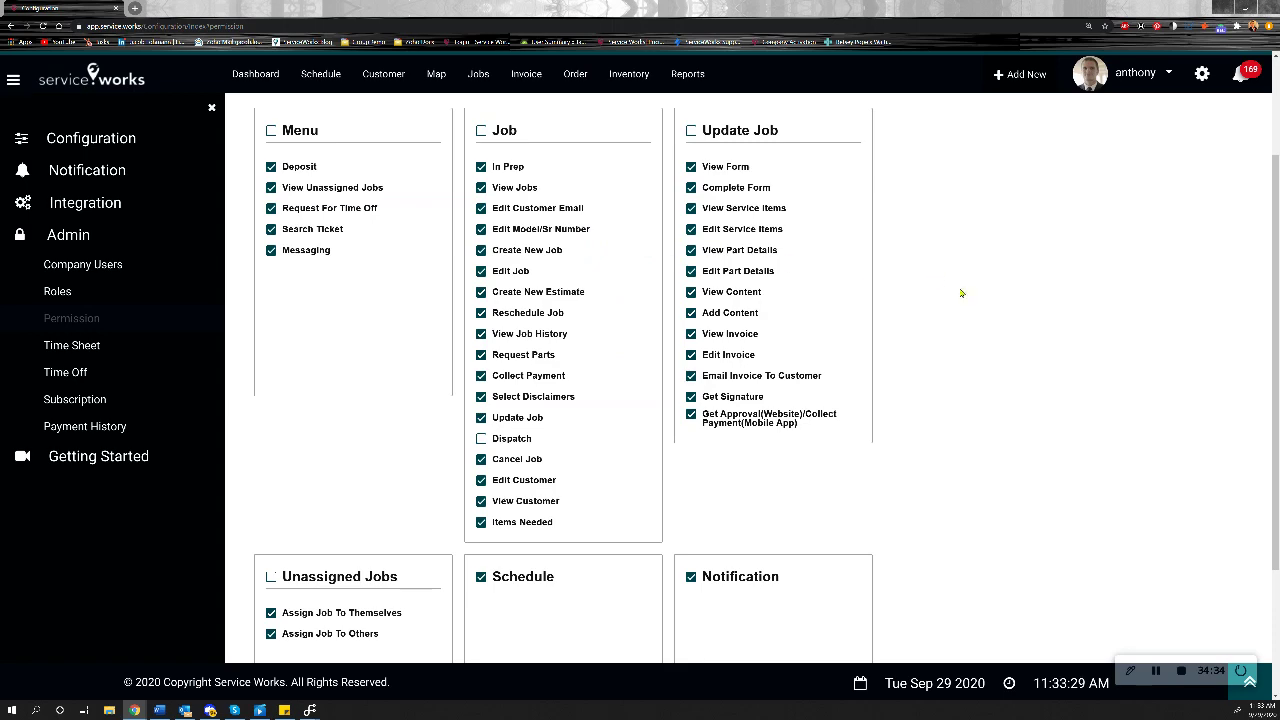
scroll(958, 290, "up", 2)
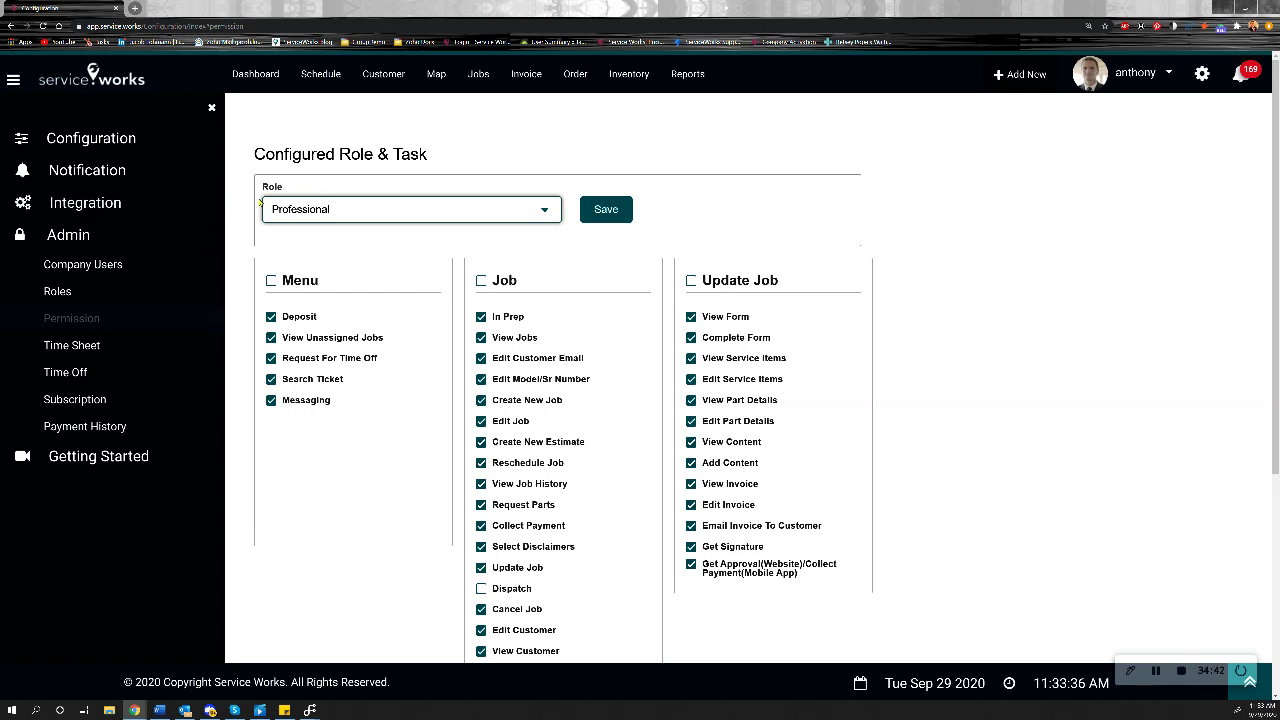
Leave the permission settings and open the schedule.
left_click(325, 74)
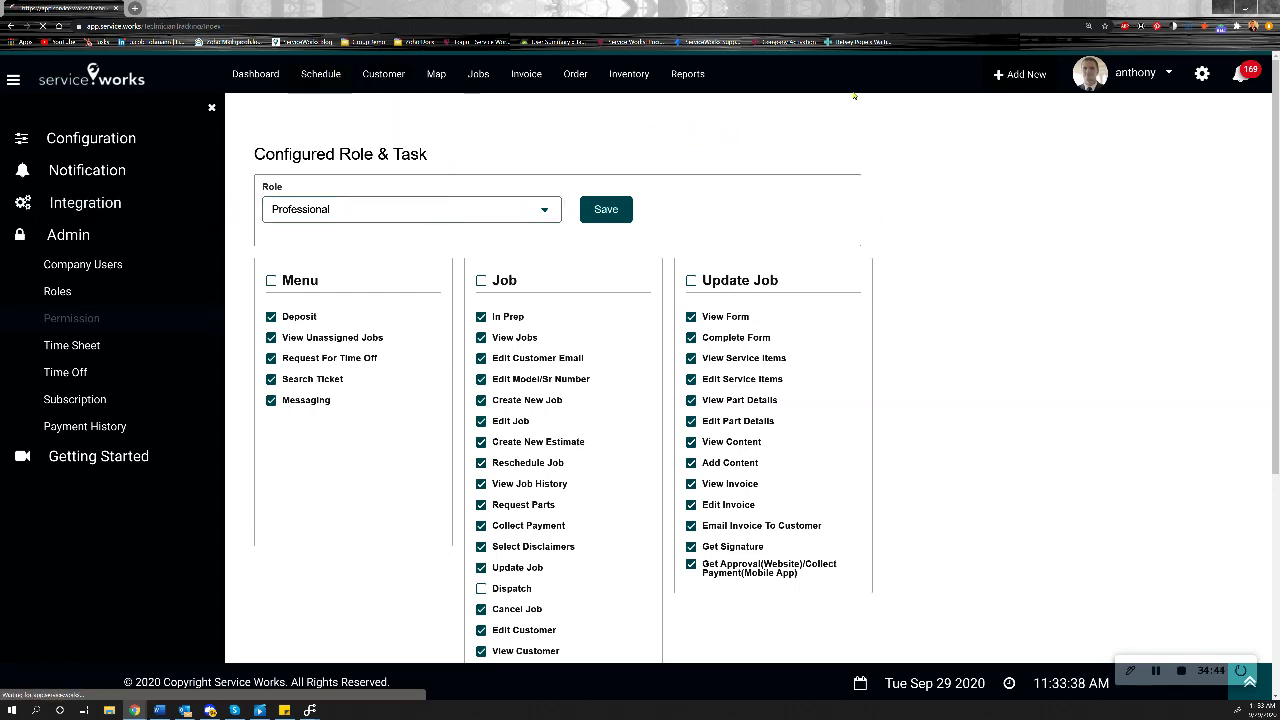